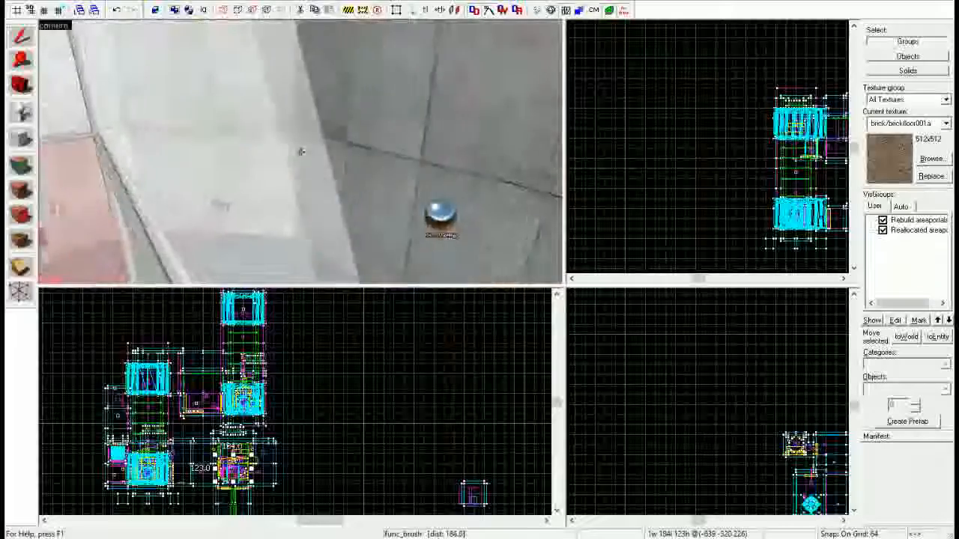
Step: Look over the start room's entities in the 3D view, ending at the logic_auto entity
key("w")
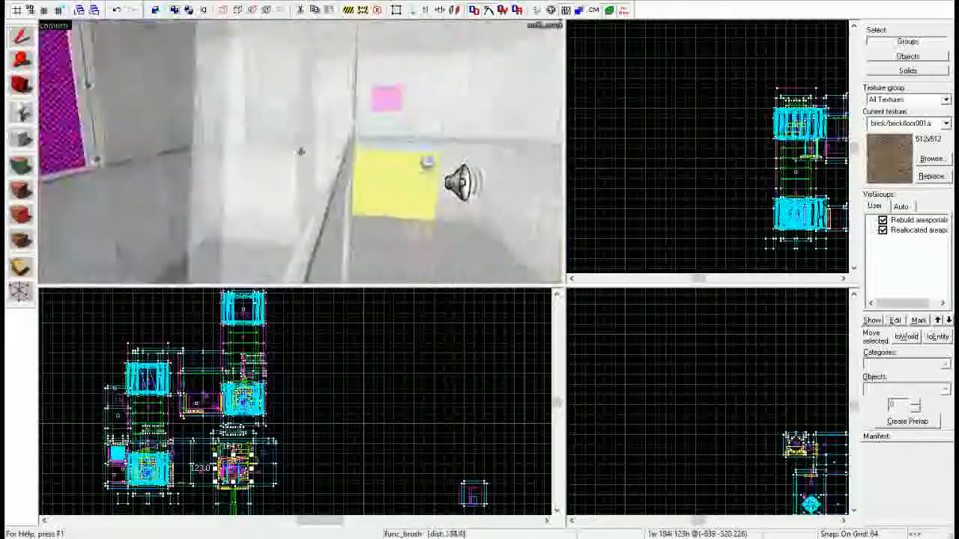
key("w")
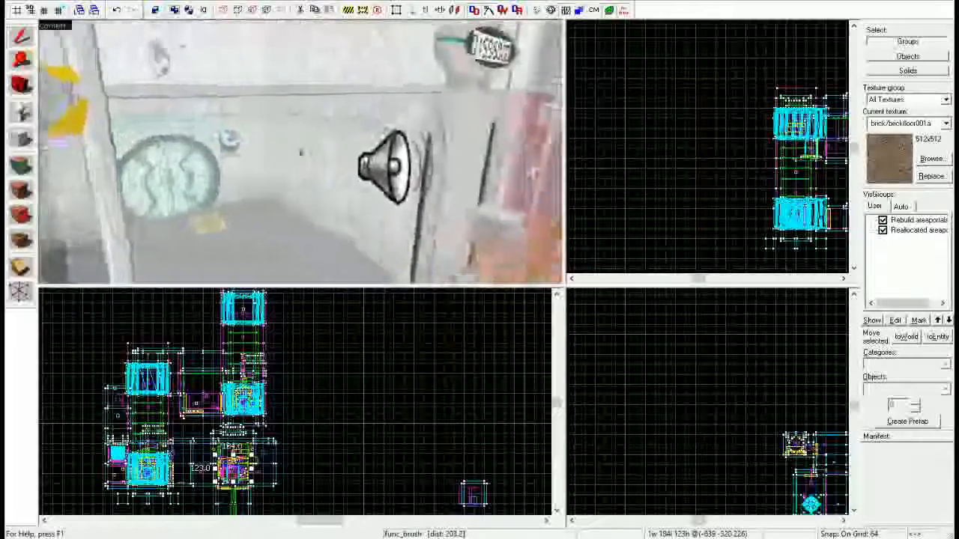
key("w")
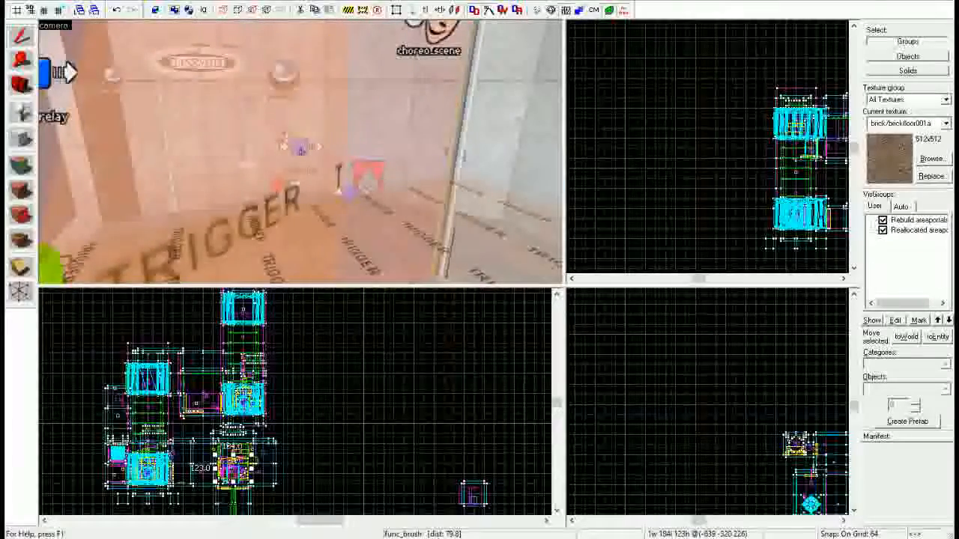
key("w")
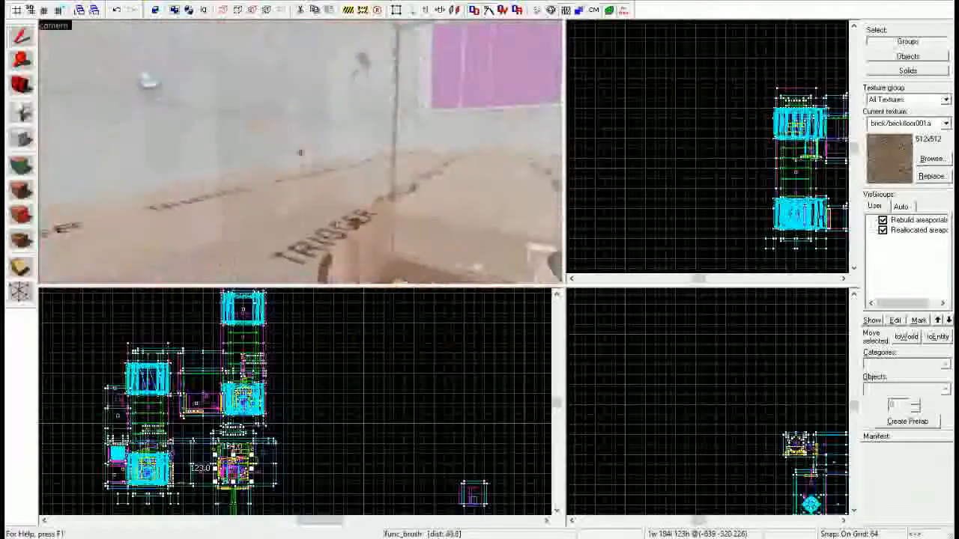
key("w")
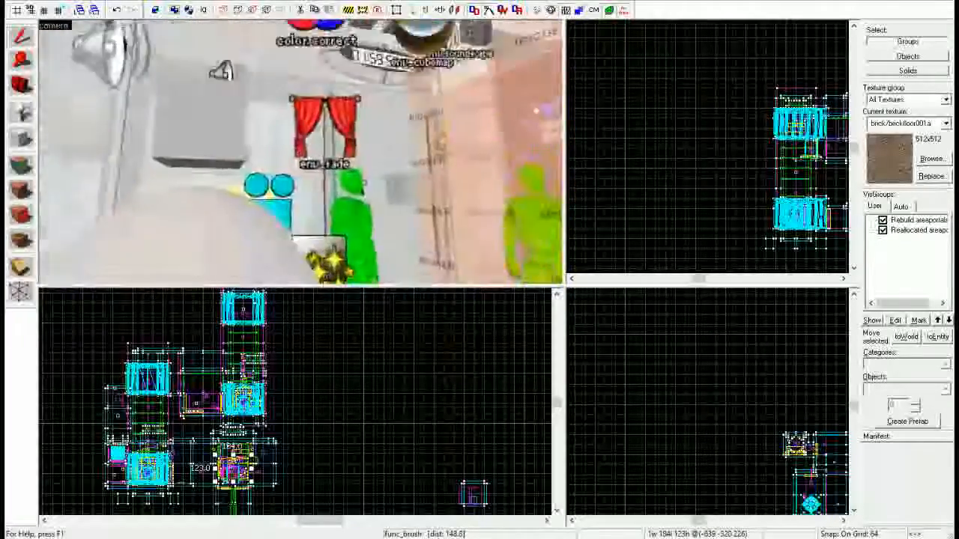
key("w")
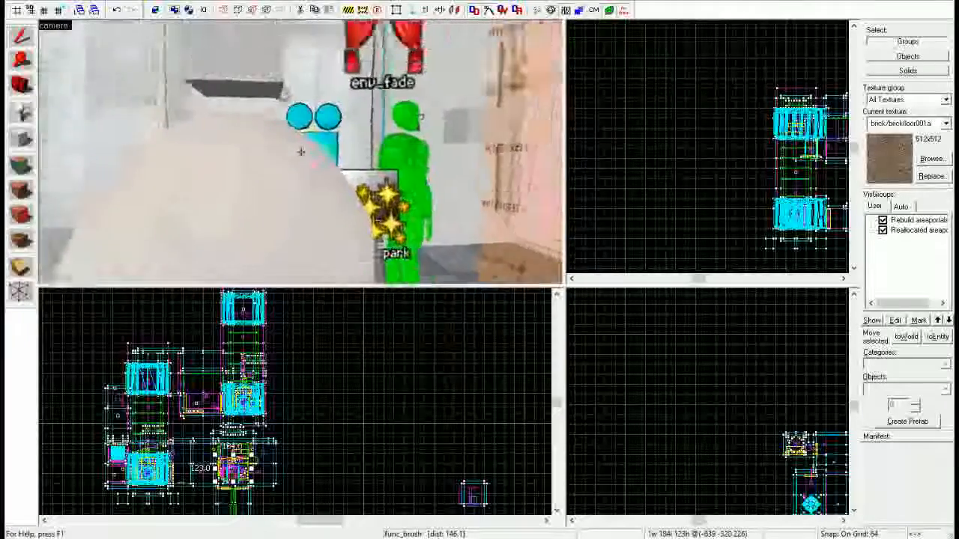
key("w")
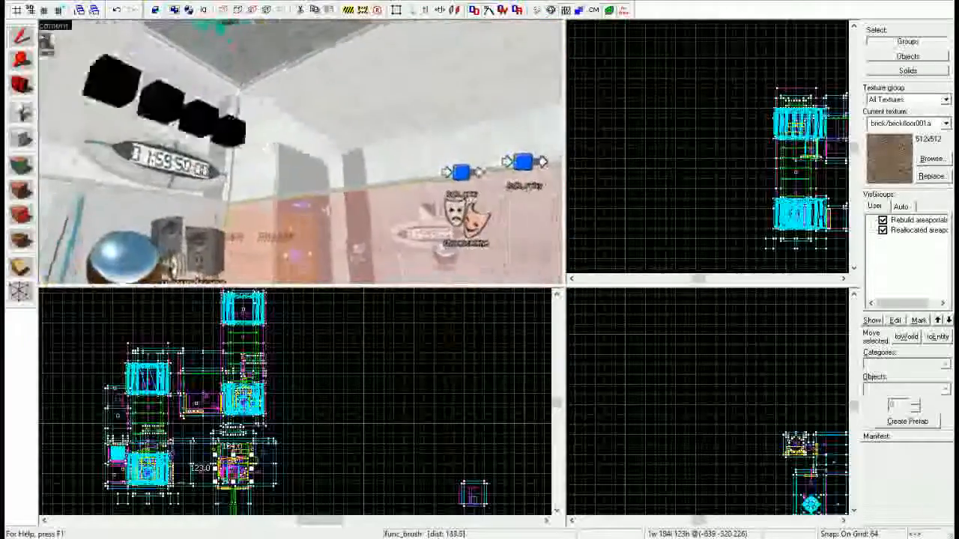
key("w")
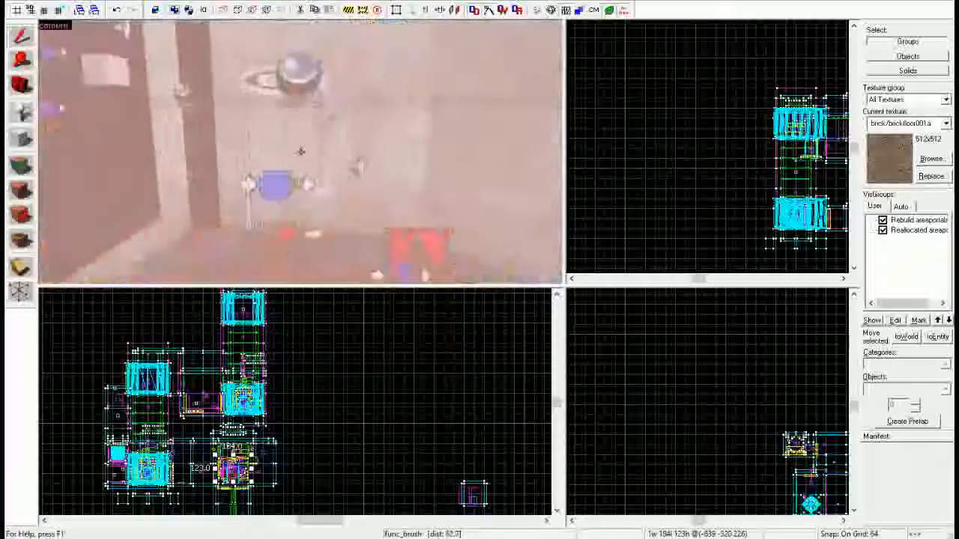
key("w")
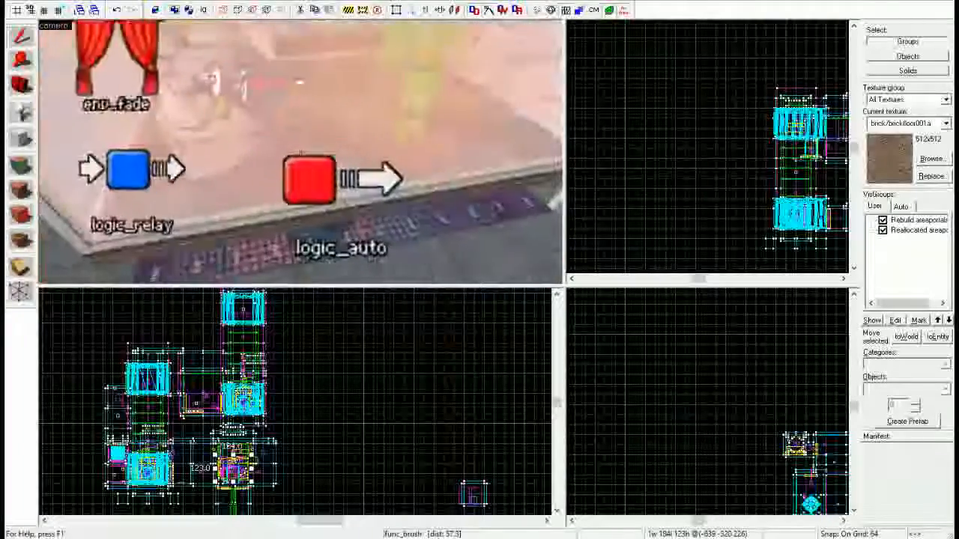
key("w")
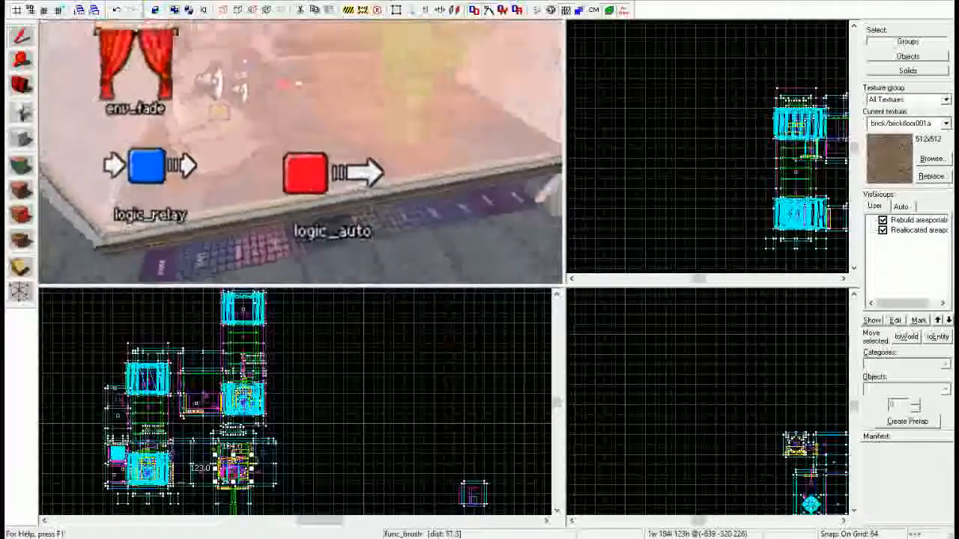
Step: Examine each of the logic_auto entity's outputs, from the OnMapSpawn entries to the OnNewGame entry
double_click(300, 148)
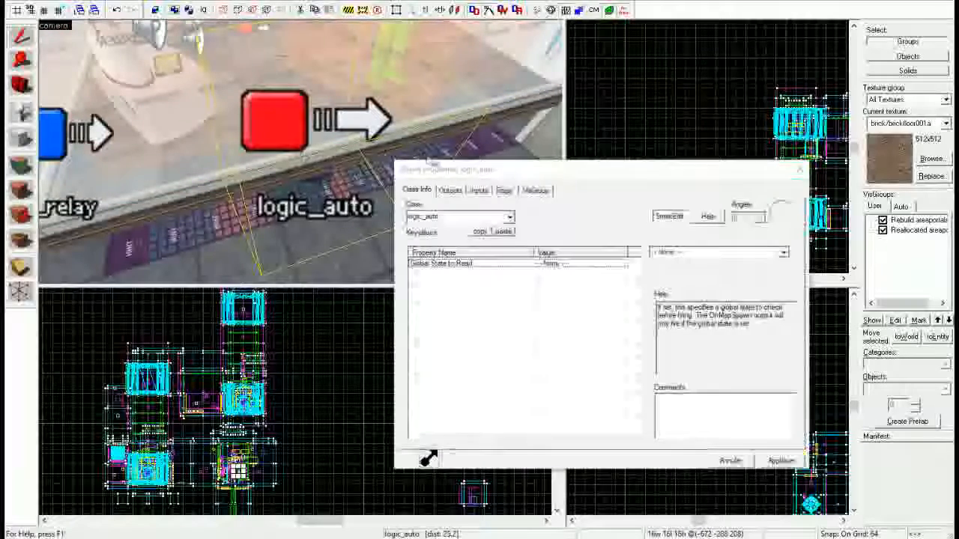
left_click(450, 190)
left_click(448, 223)
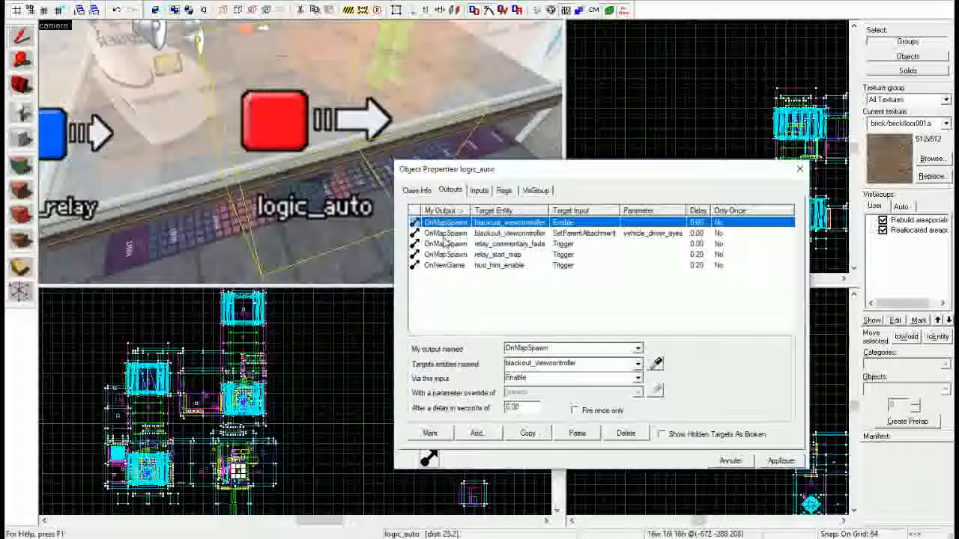
left_click(445, 234)
left_click(448, 244)
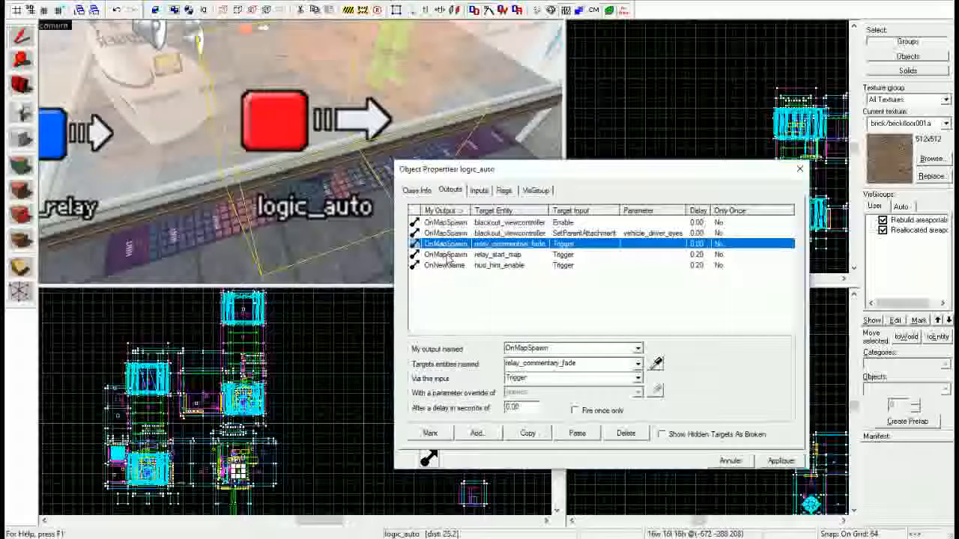
left_click(447, 256)
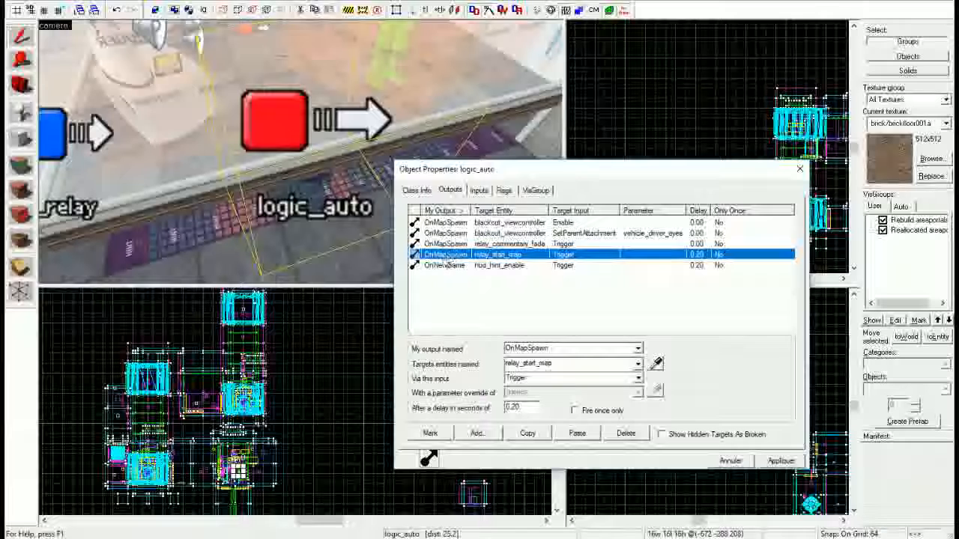
left_click(448, 266)
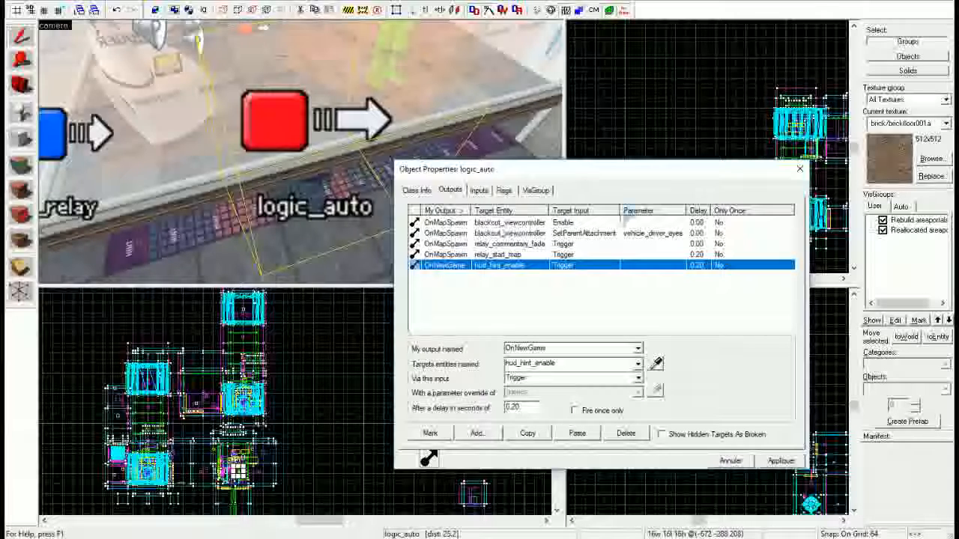
left_click(799, 171)
Step: Inspect the properties of the info_player_start entity beside the trigger volume
key("z")
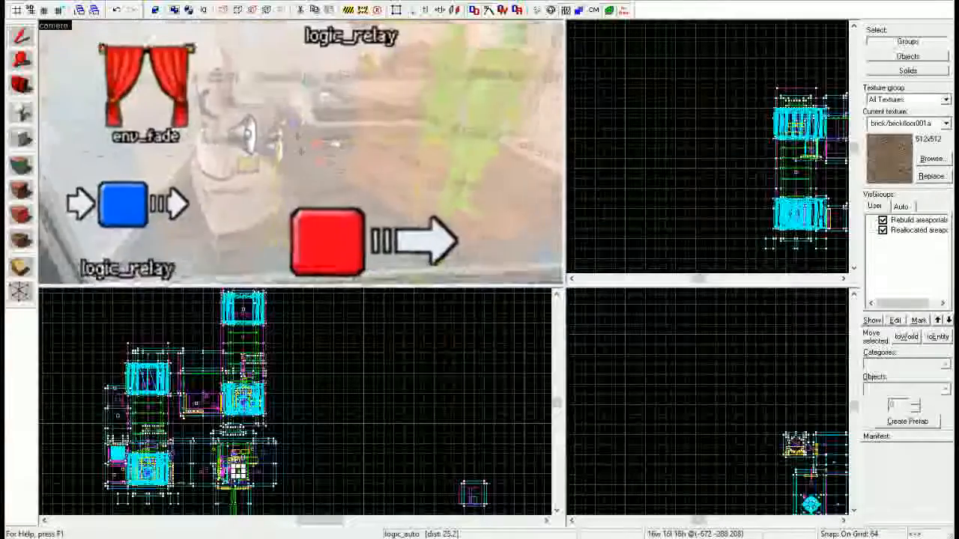
key("w")
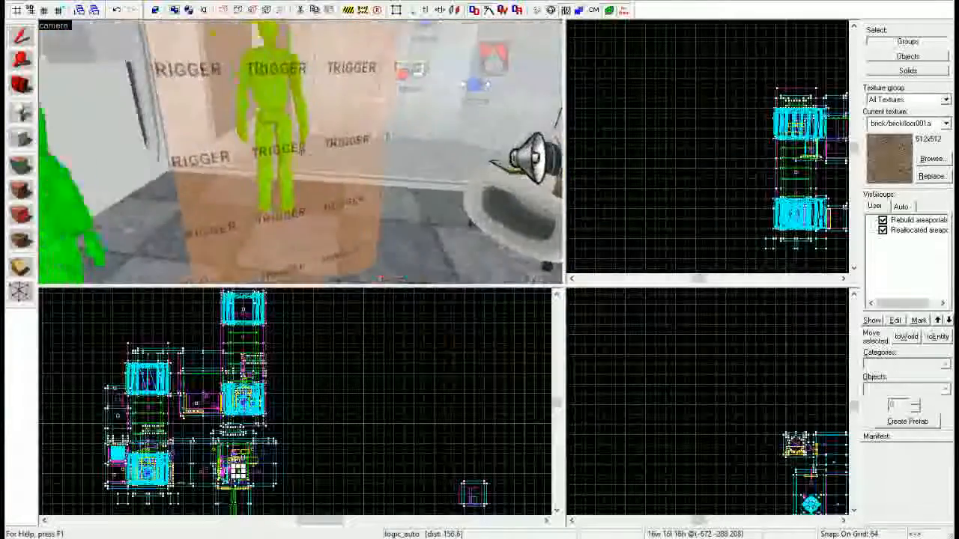
key("z")
double_click(302, 155)
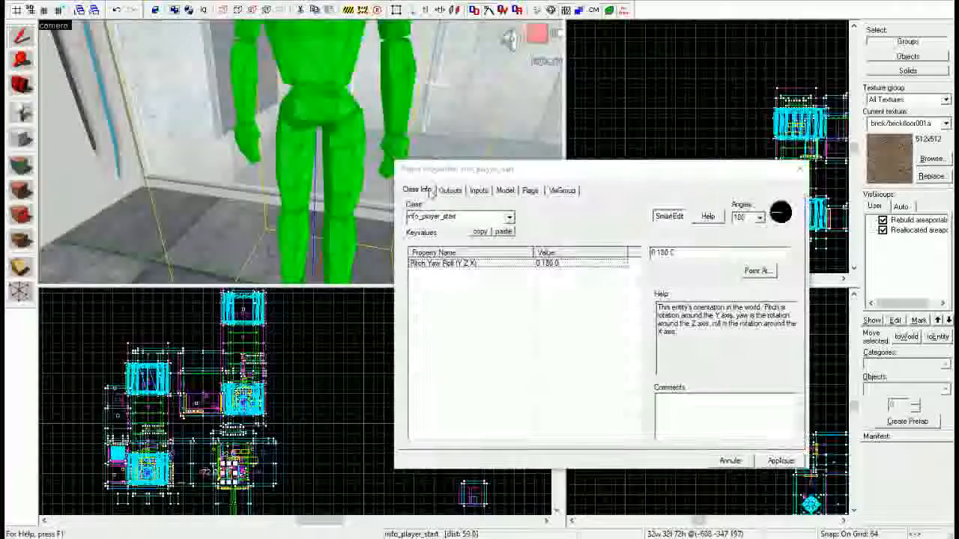
left_click(793, 174)
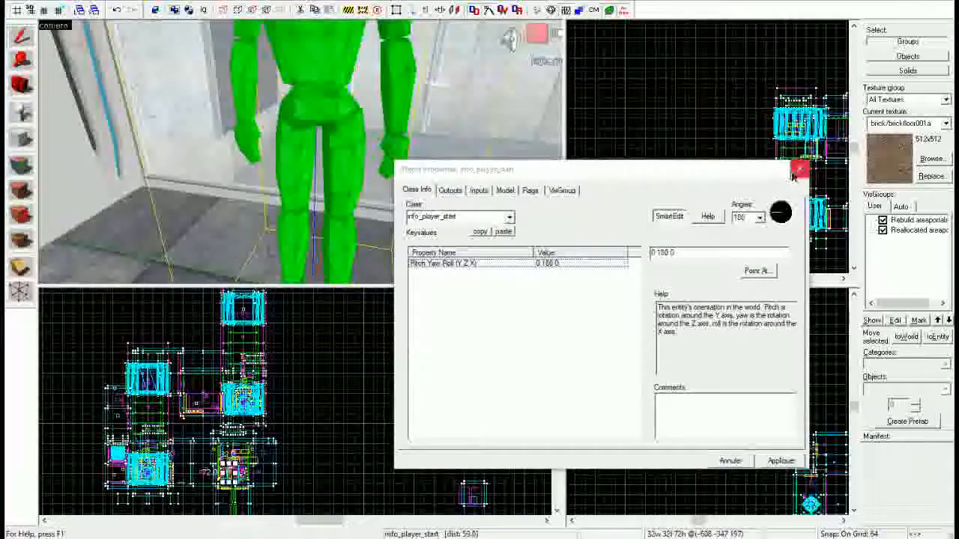
Step: Examine the player start, the second player figure and the surrounding trigger volume from several angles
key("z")
key("s")
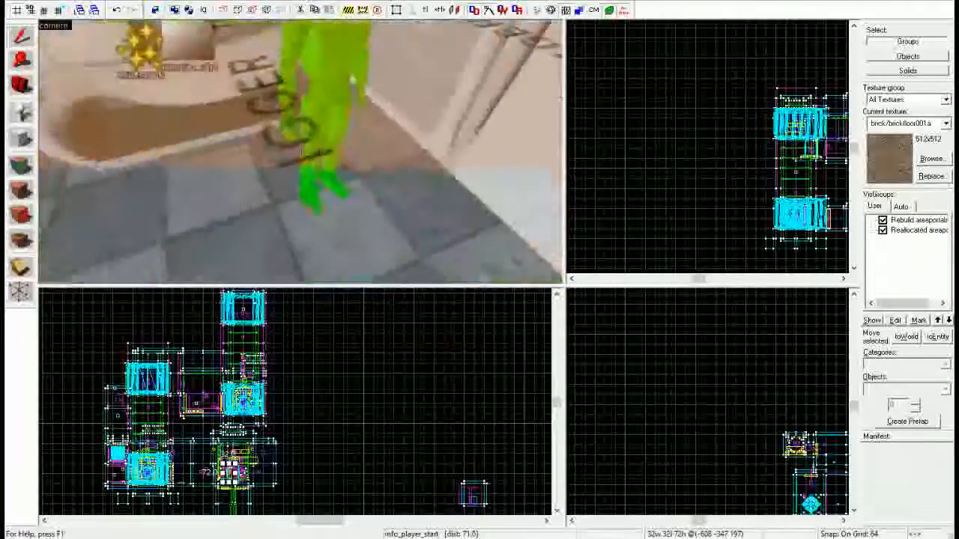
key("s")
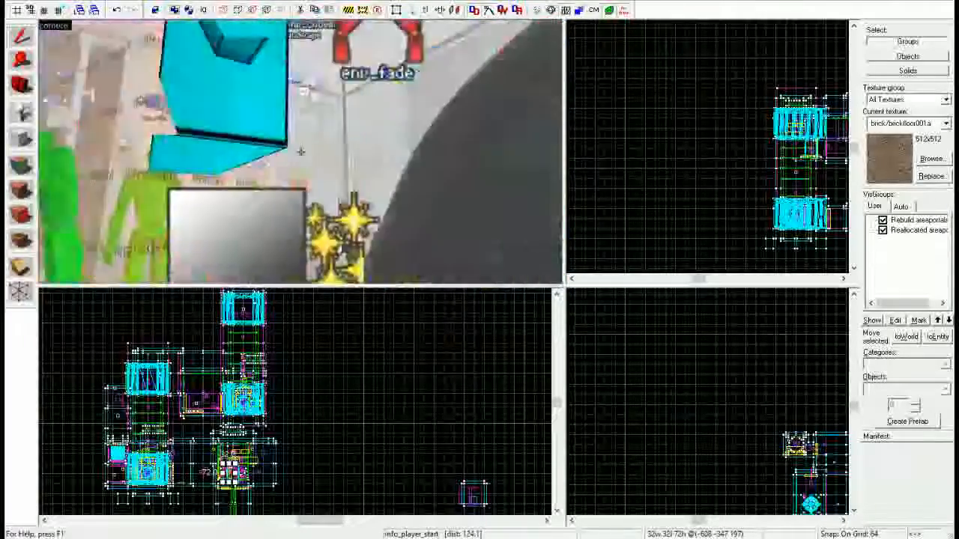
key("w")
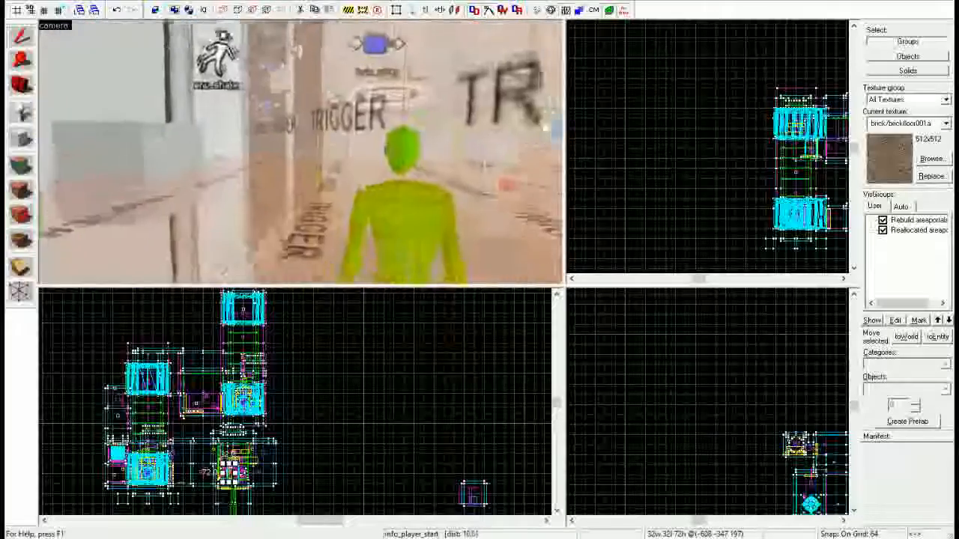
key("w")
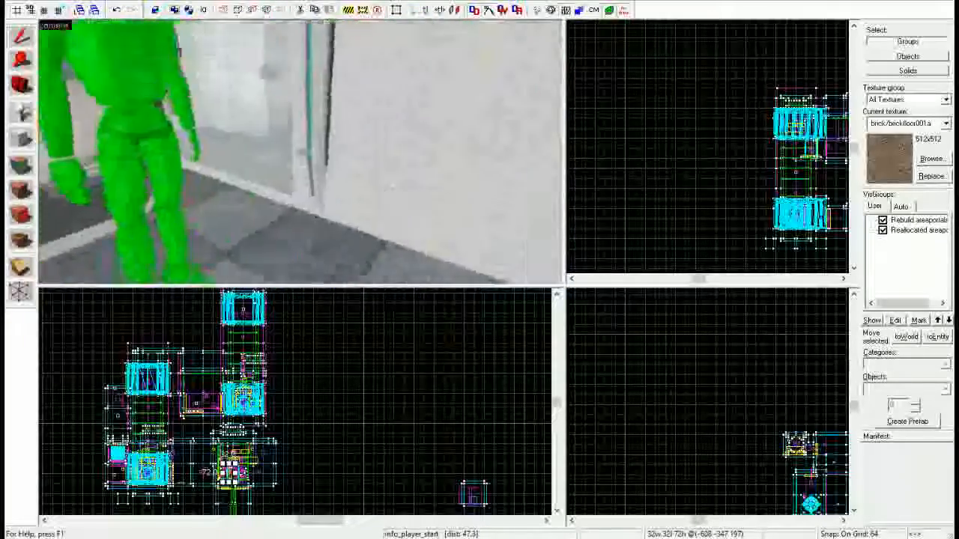
key("w")
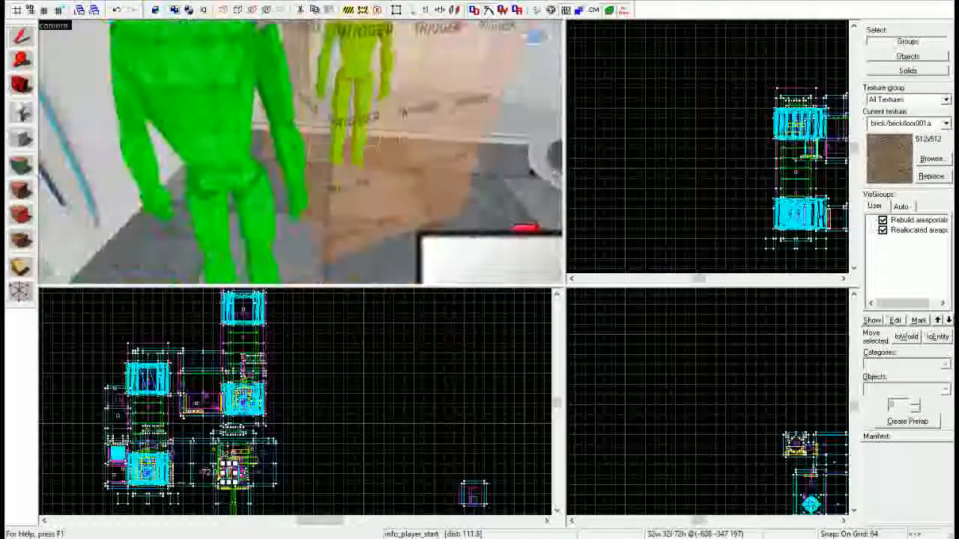
key("w")
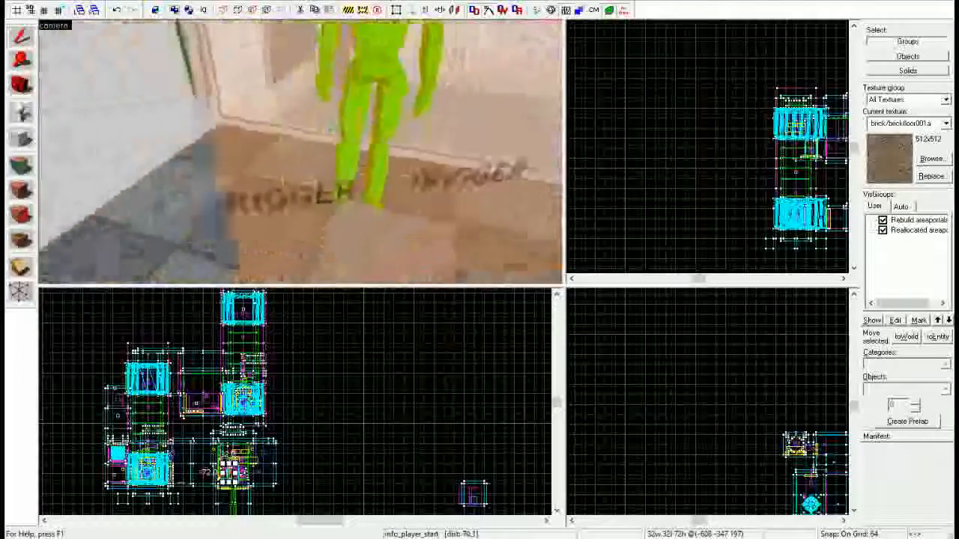
key("w")
Step: Inspect the properties and outputs of the trigger_knockout_teleport trigger
key("z")
double_click(300, 152)
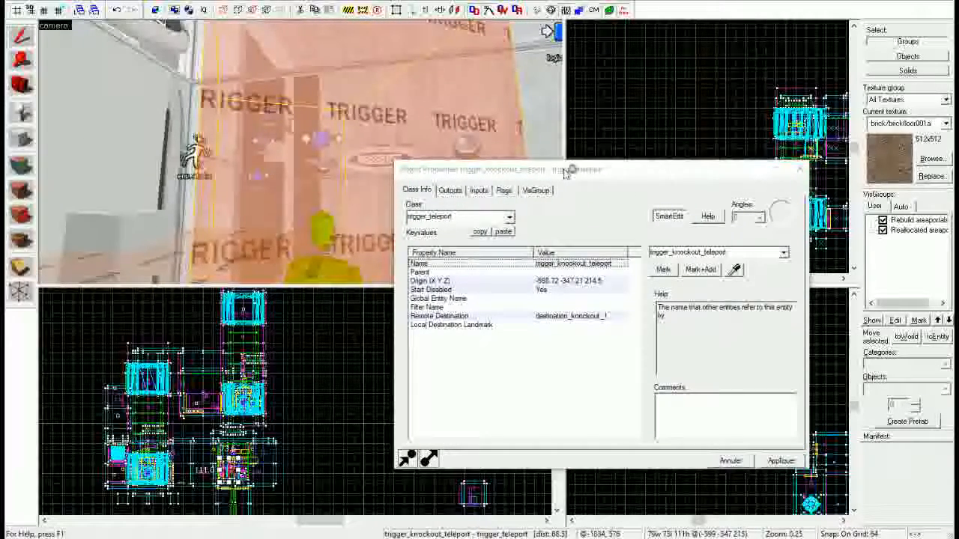
left_click(450, 190)
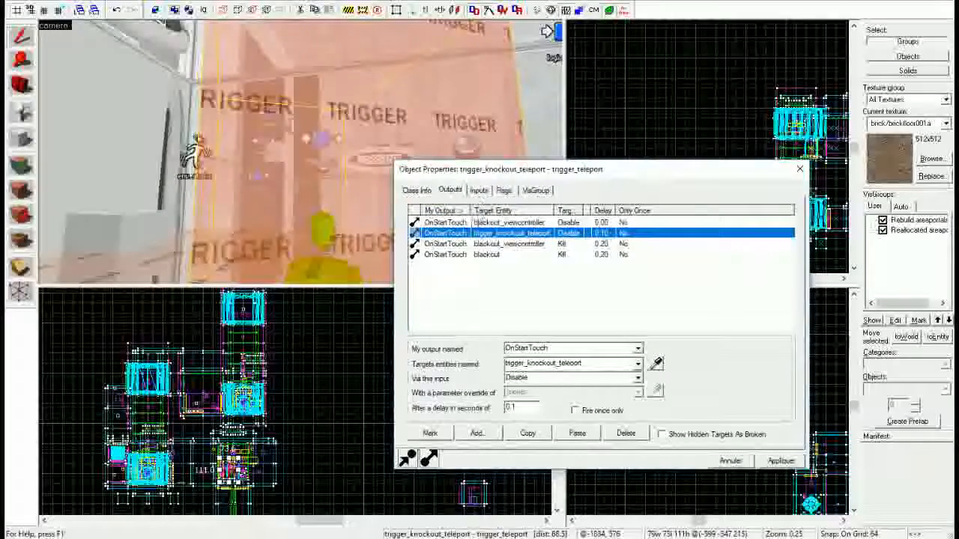
left_click(799, 168)
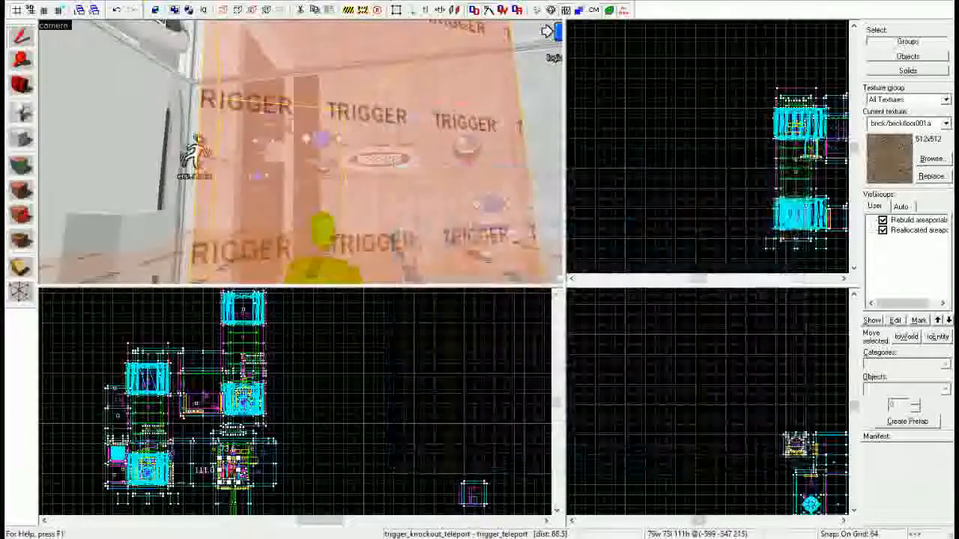
Step: Inspect the properties of the destination_knockout_1 teleport destination
left_click_drag(547, 31, 300, 152)
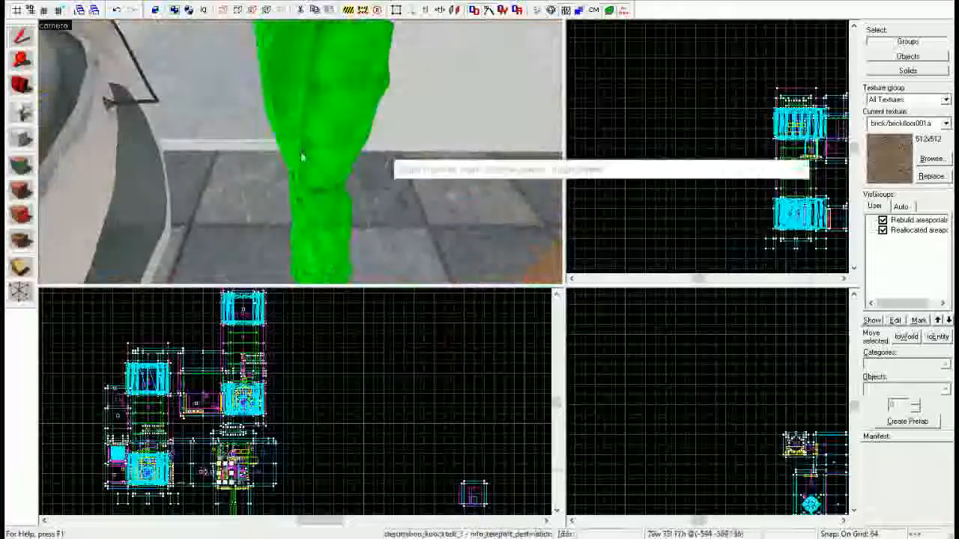
double_click(302, 152)
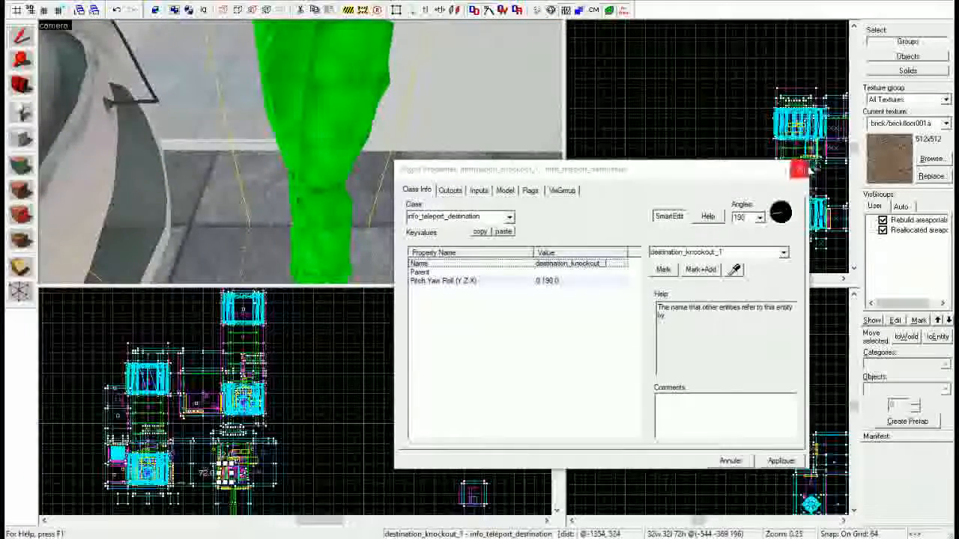
left_click(799, 168)
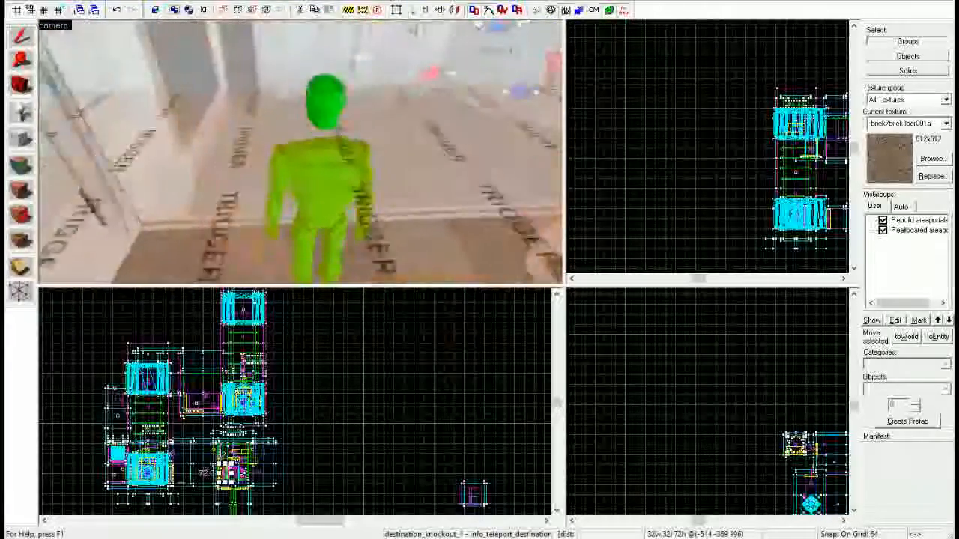
Step: Examine the area around the bed and the two player figures, and select the trigger_knockout_teleport volume
key("w")
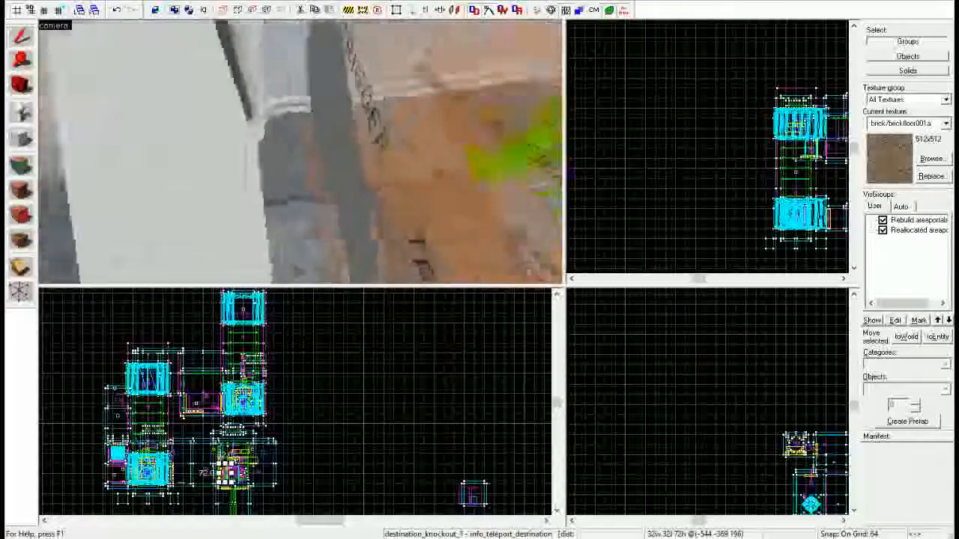
key("w")
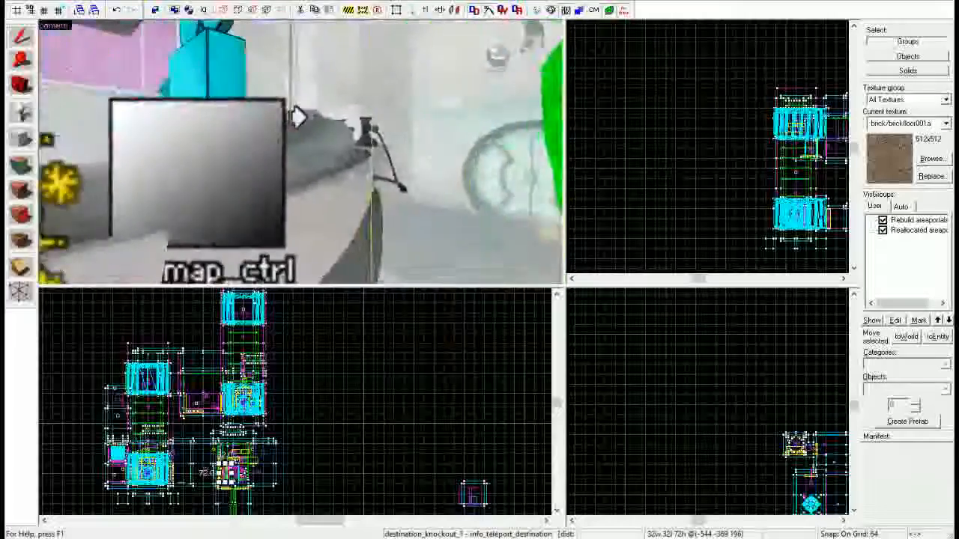
key("w")
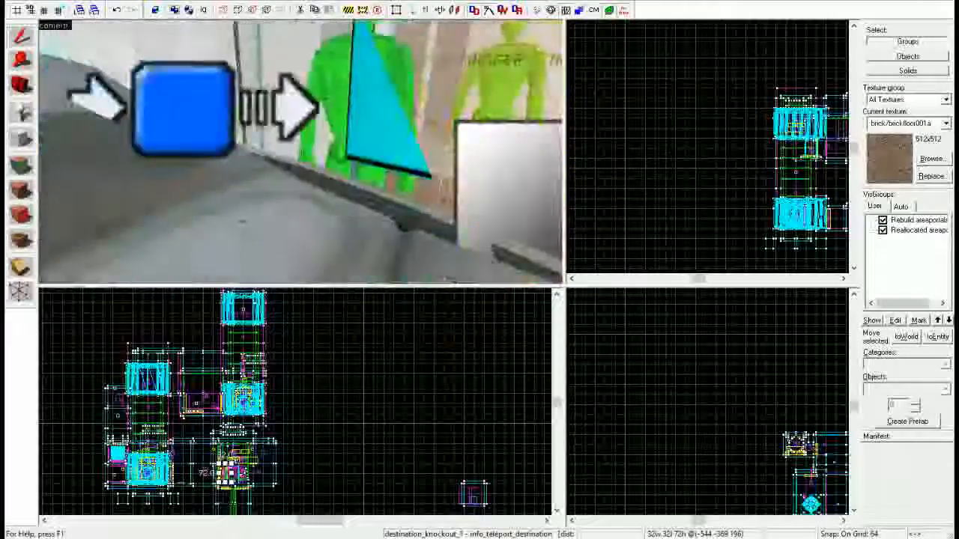
key("w")
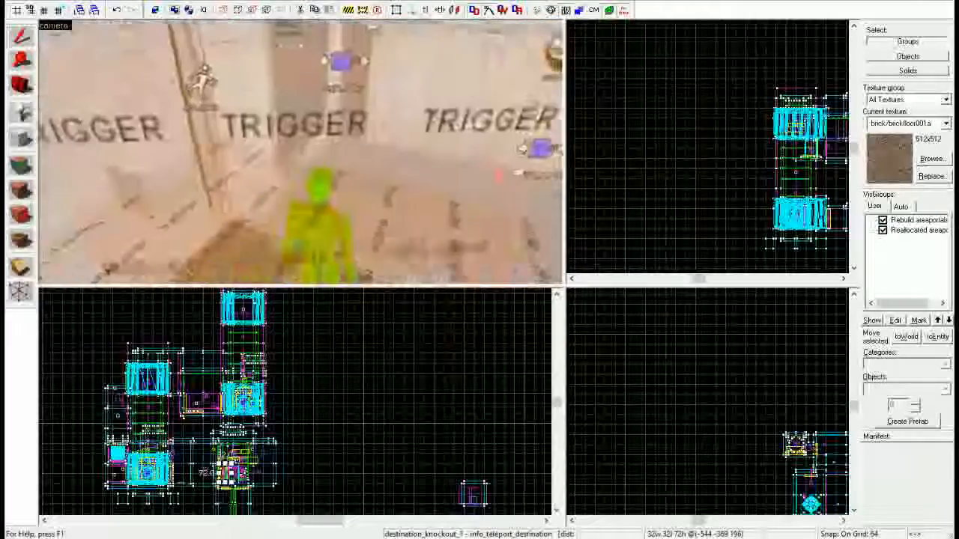
key("w")
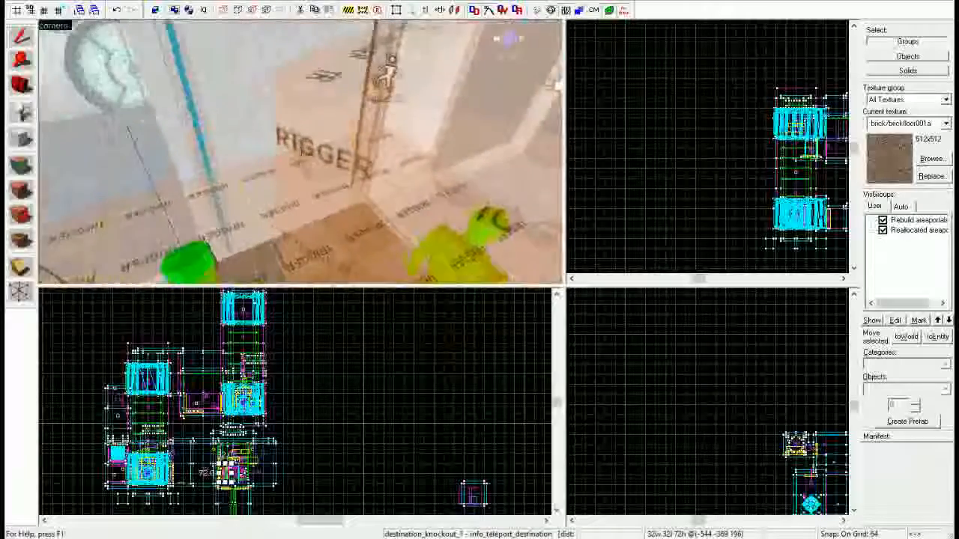
key("w")
left_click(549, 114)
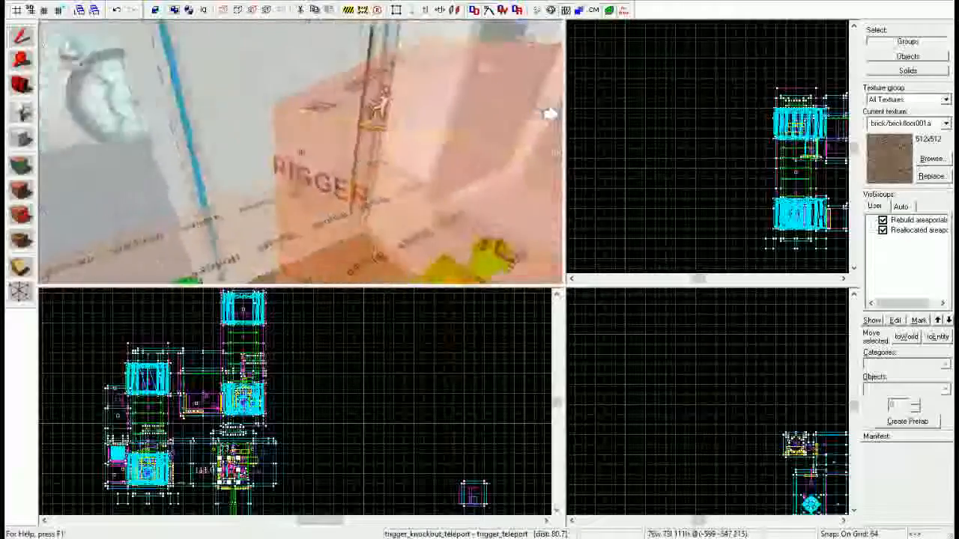
key("w")
key("s")
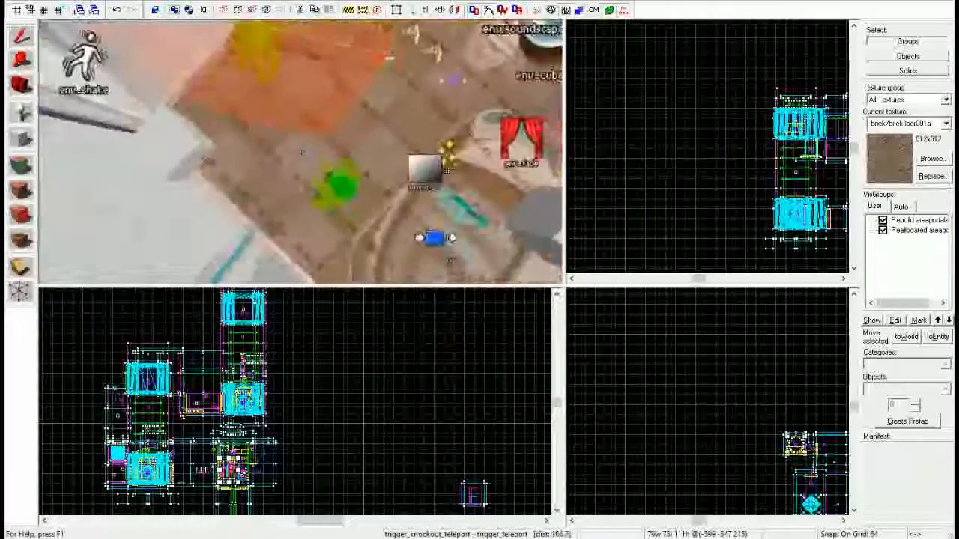
Step: Inspect the properties of the blackout_viewcontroller camera entity above the bed
key("w")
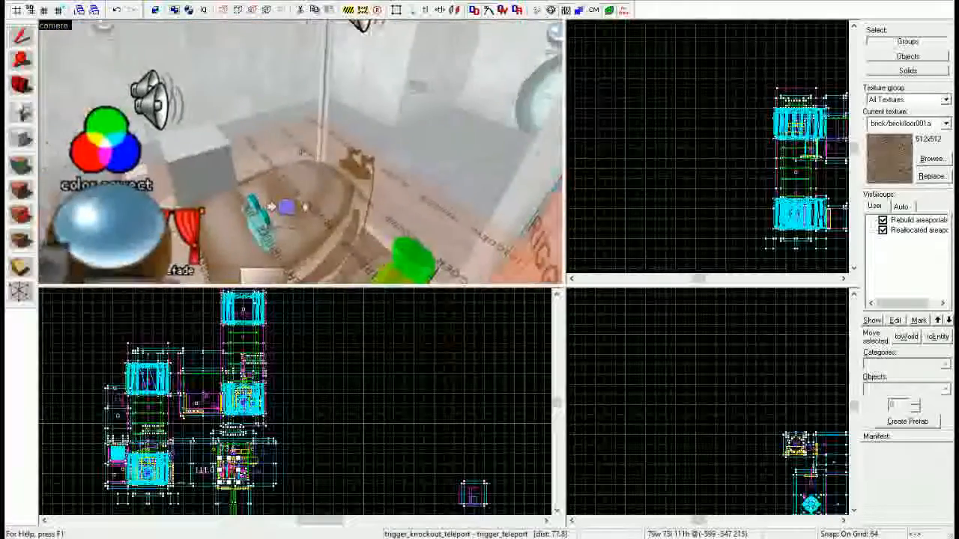
key("w")
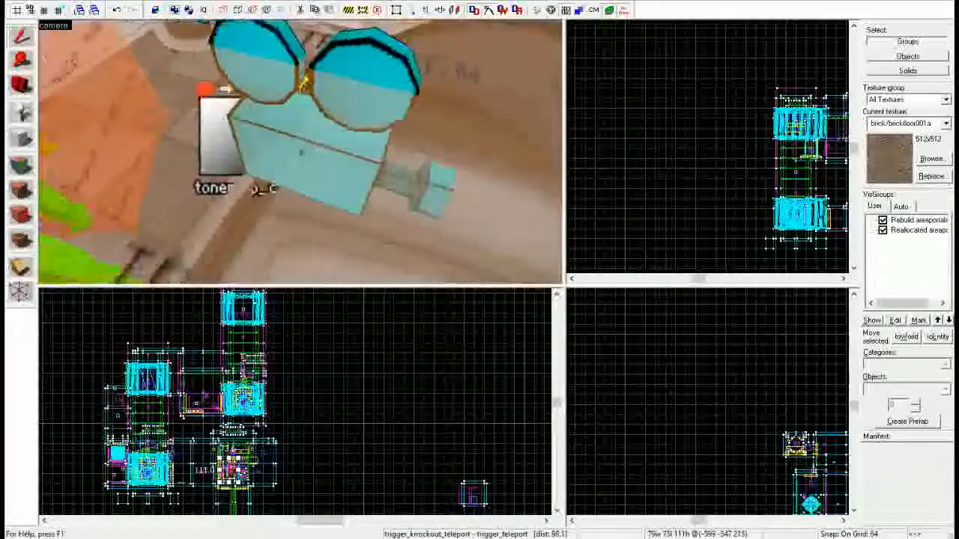
double_click(302, 153)
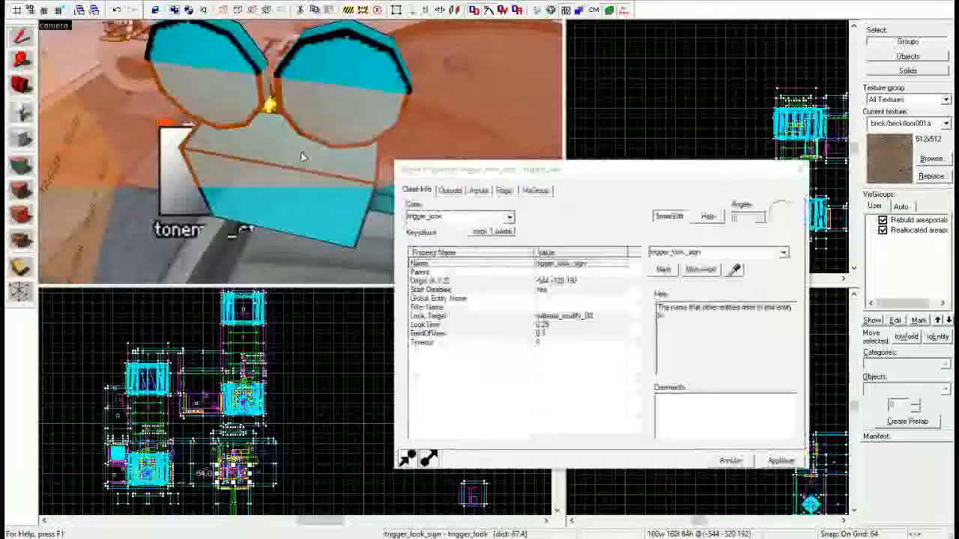
left_click(330, 73)
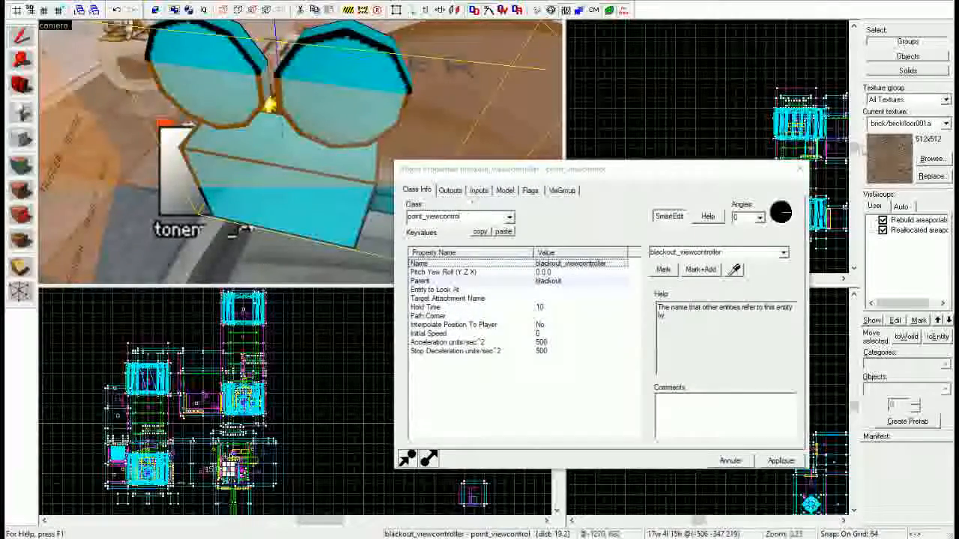
left_click(800, 169)
Step: View the blackout_viewcontroller camera from other angles and recheck its name, parent and hold time
key("z")
key("s")
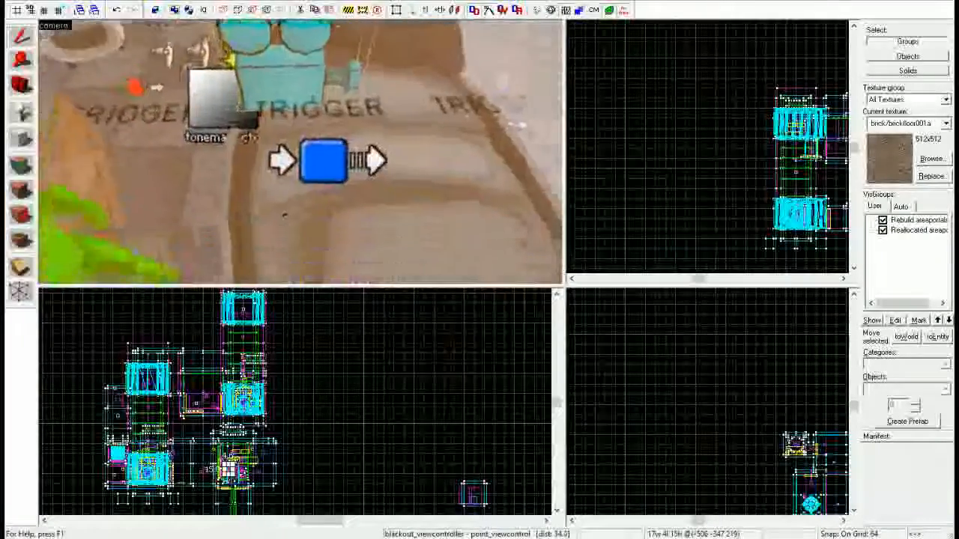
key("w")
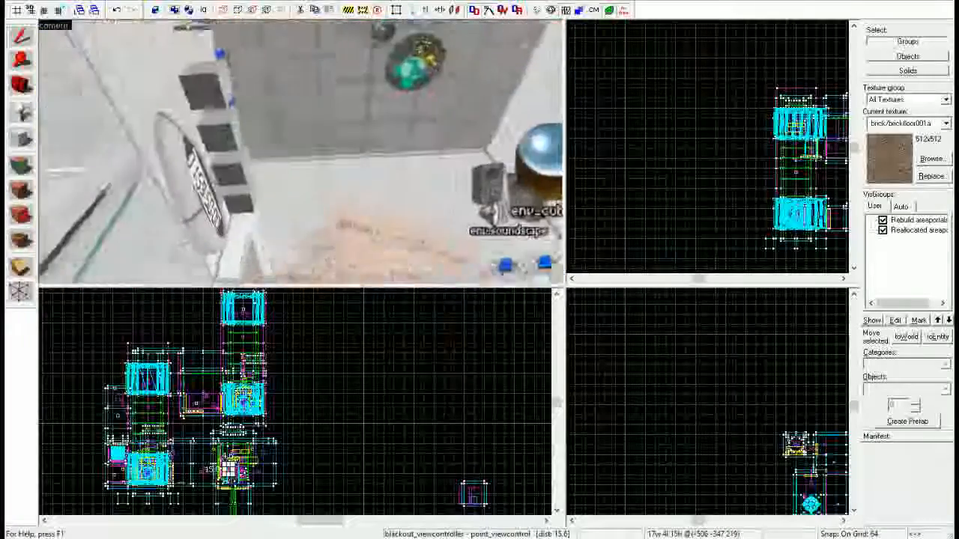
key("w")
key("z")
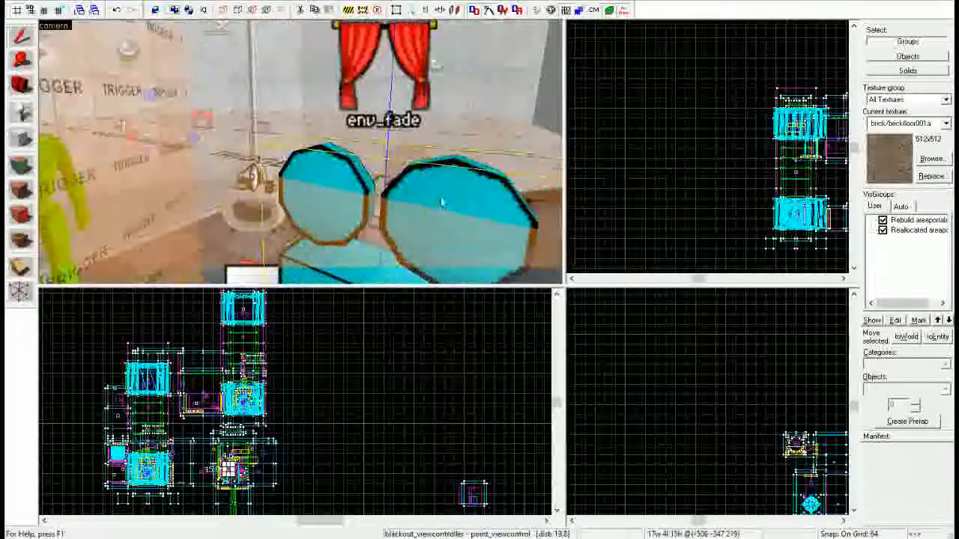
key("alt+Return")
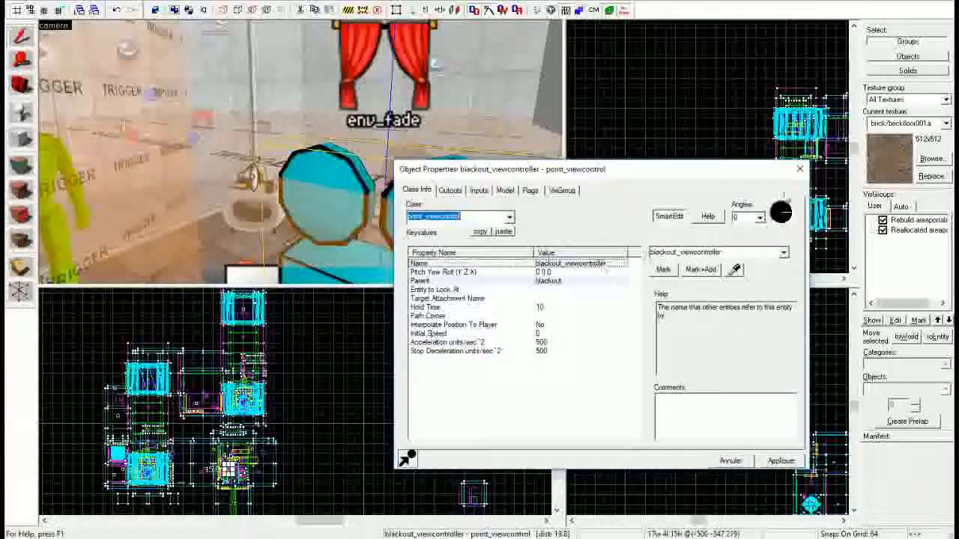
left_click(799, 169)
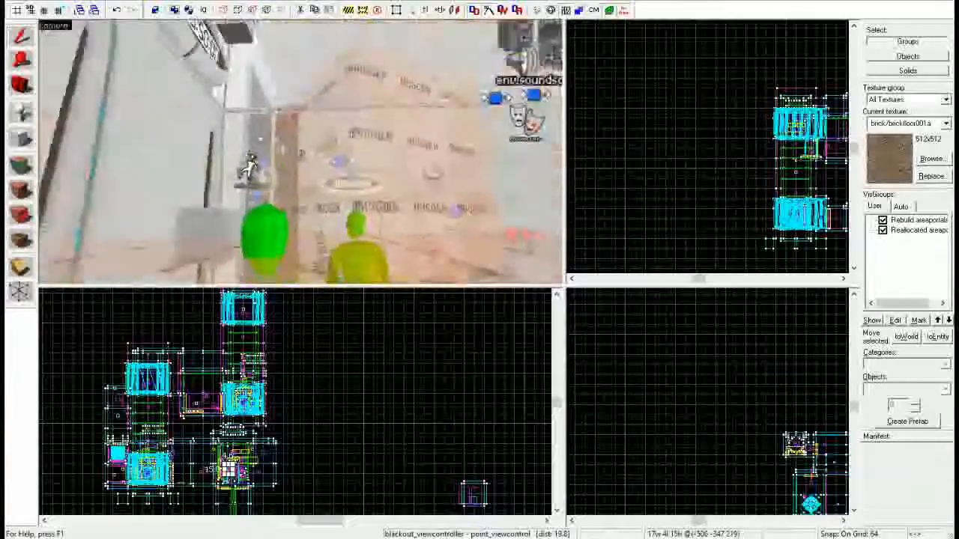
Step: Examine the start room's fixtures and effect entities, and select the spark_bed env_spark beside the tonemap controller
key("w")
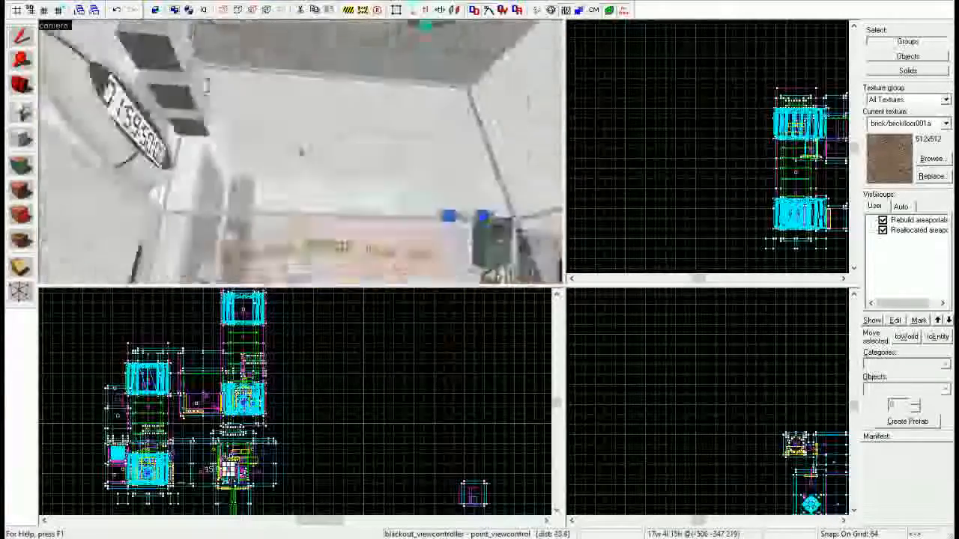
key("w")
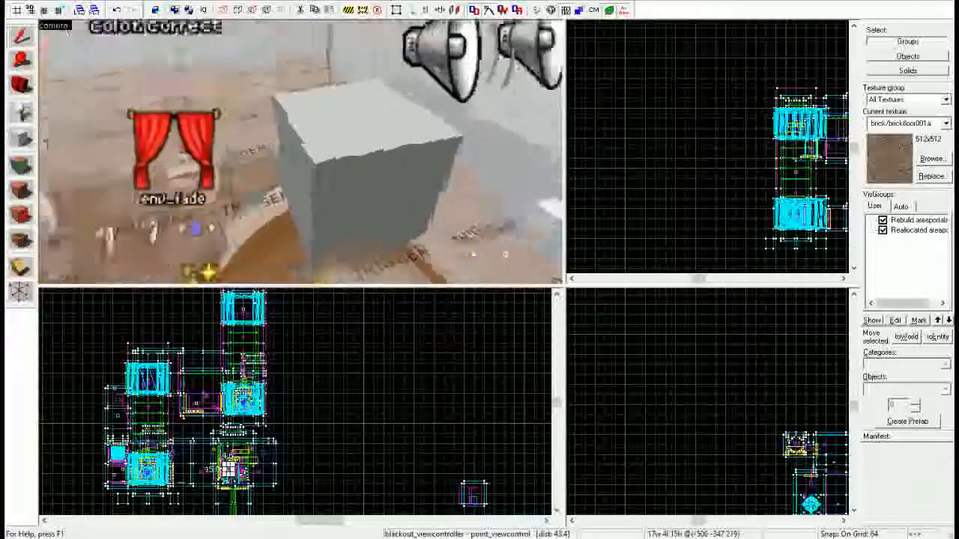
key("w")
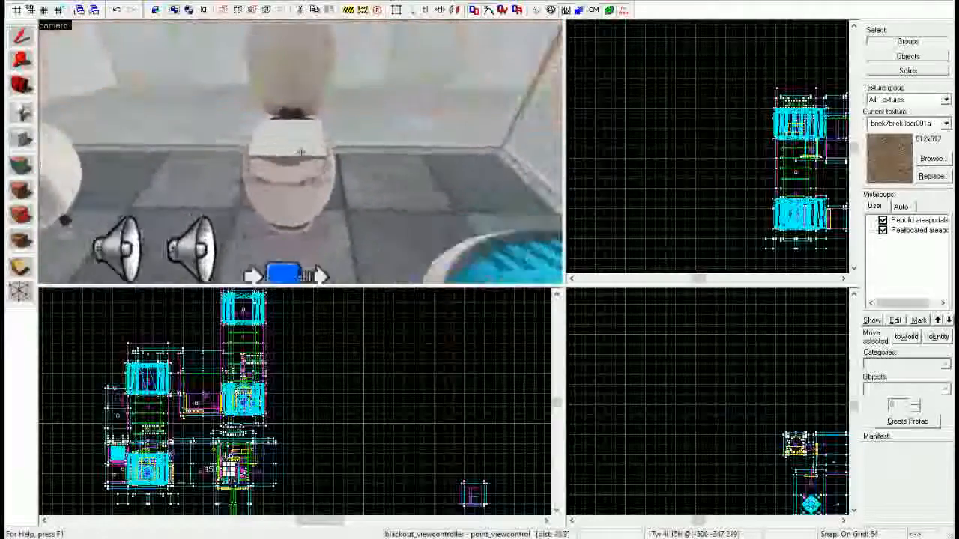
key("w")
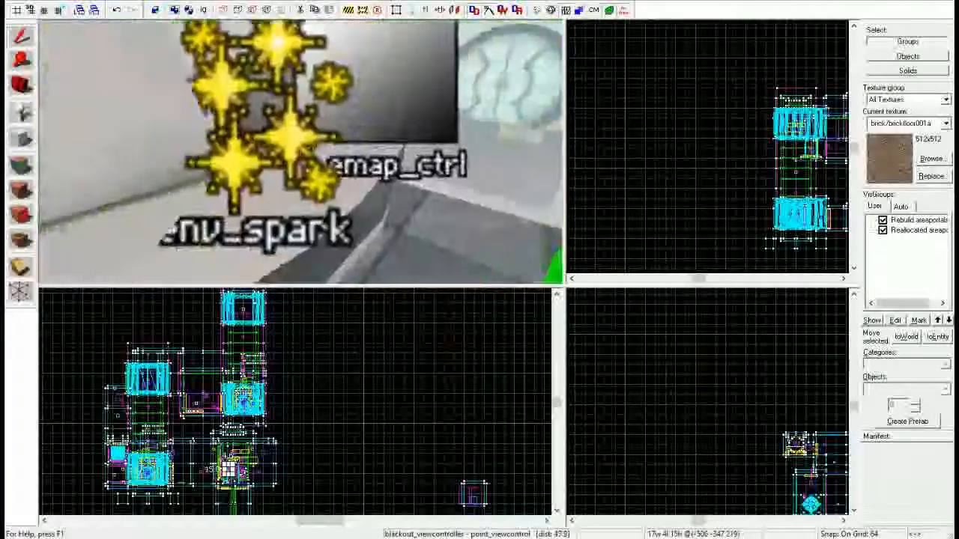
key("s")
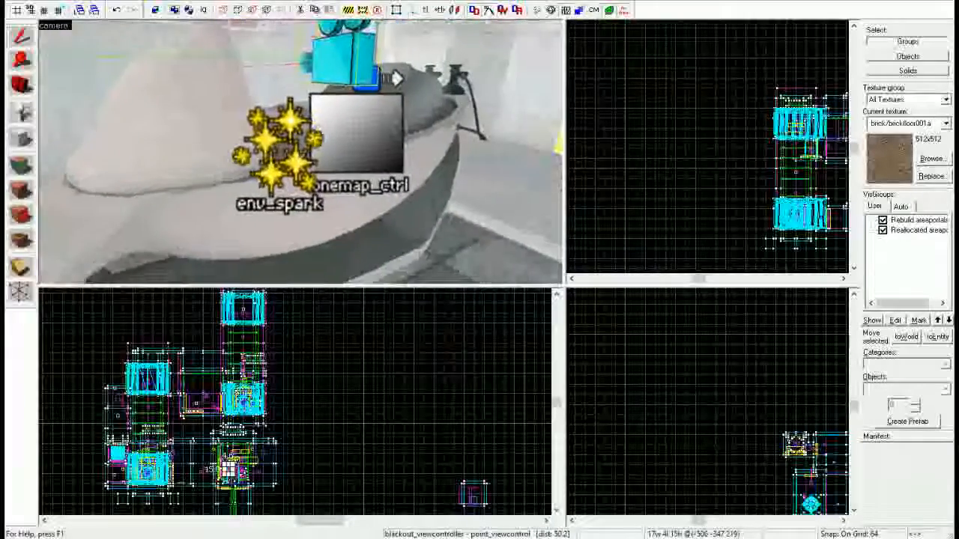
key("w")
left_click(300, 152)
key("w")
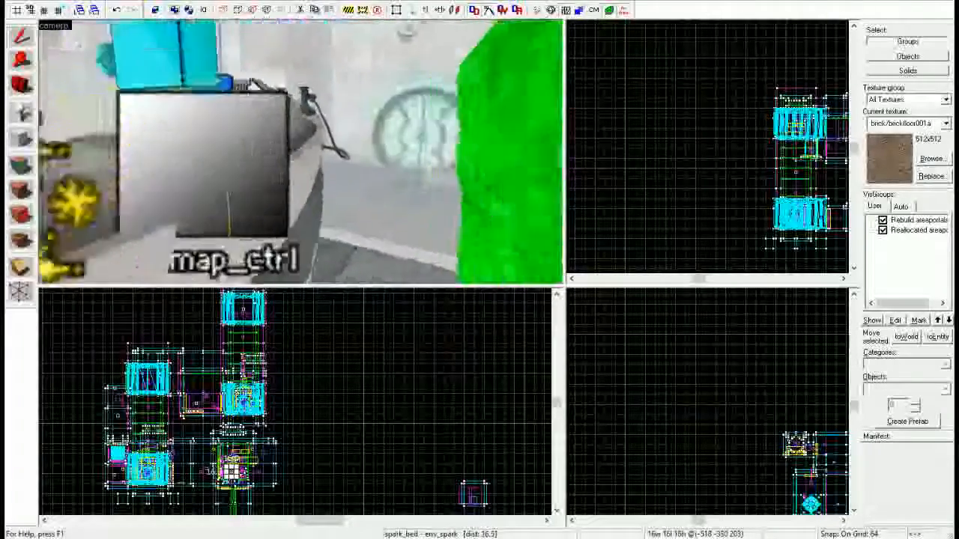
Step: Inspect the name and outputs of the e3_start logic_relay above the bed
key("w")
key("w")
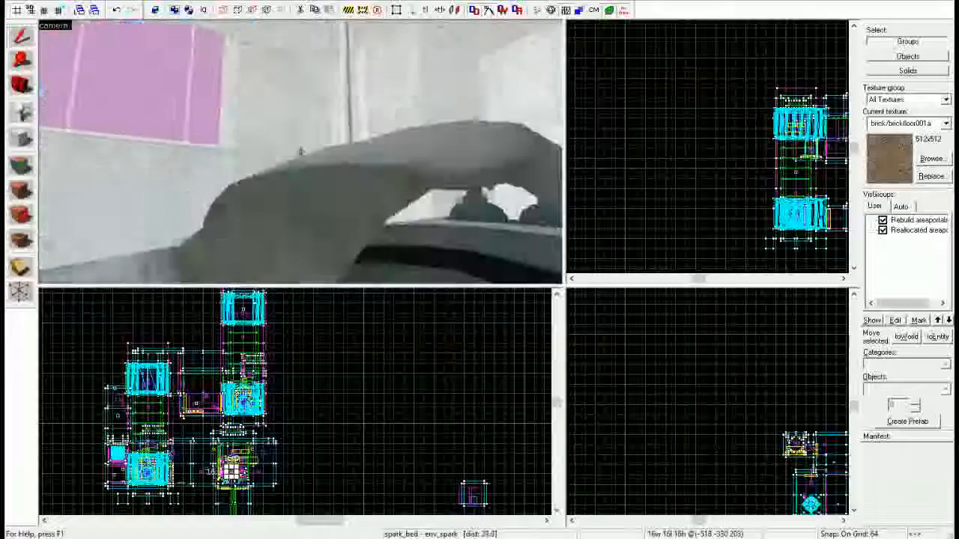
left_click(300, 152)
key("s")
double_click(300, 152)
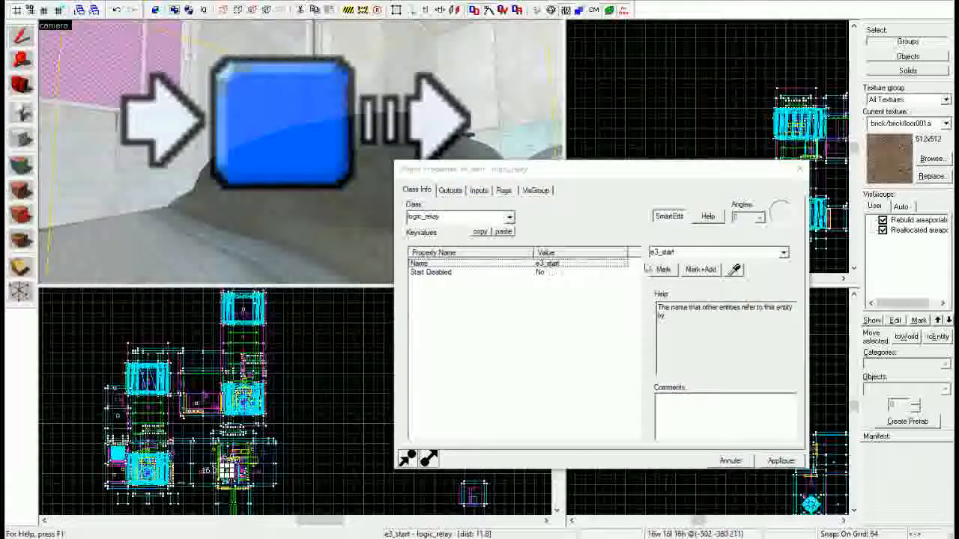
left_click_drag(650, 253, 672, 254)
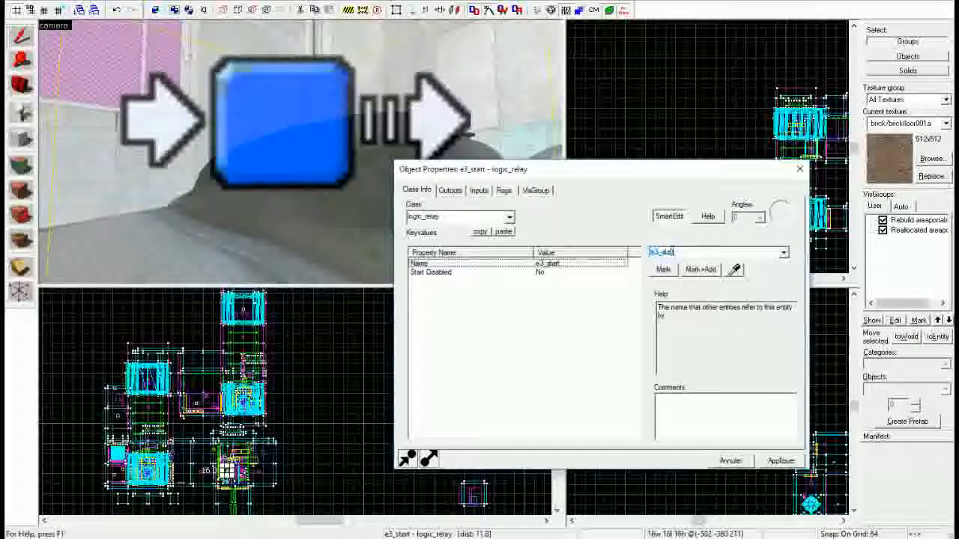
left_click(676, 253)
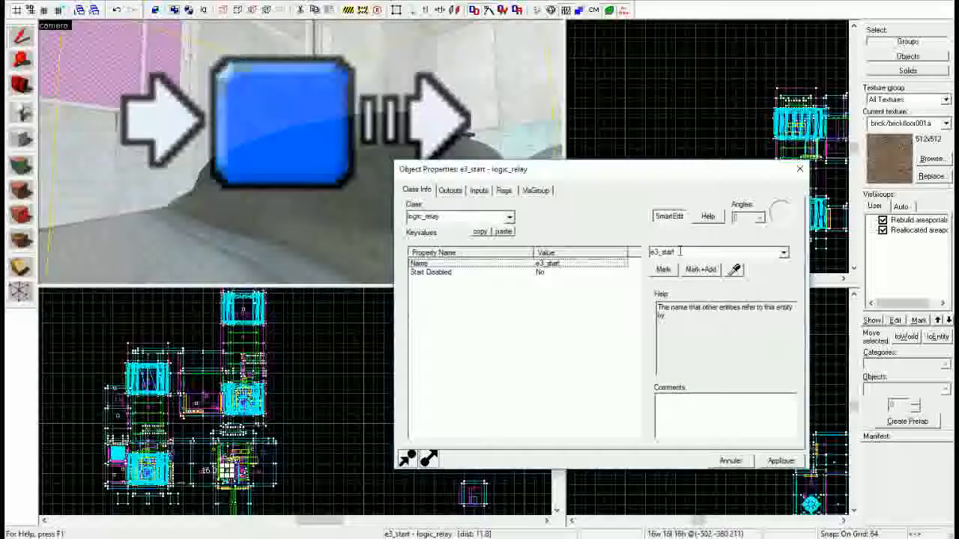
left_click(454, 192)
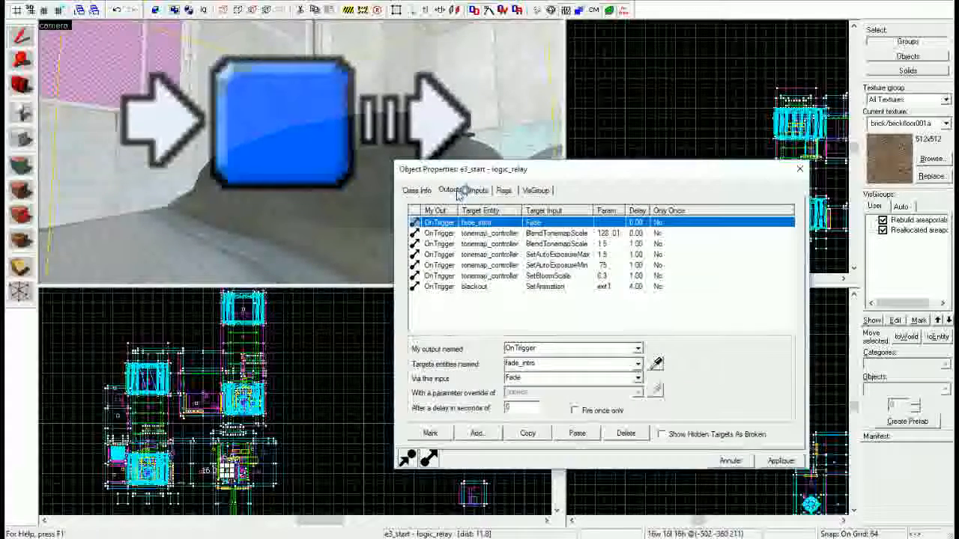
left_click(800, 172)
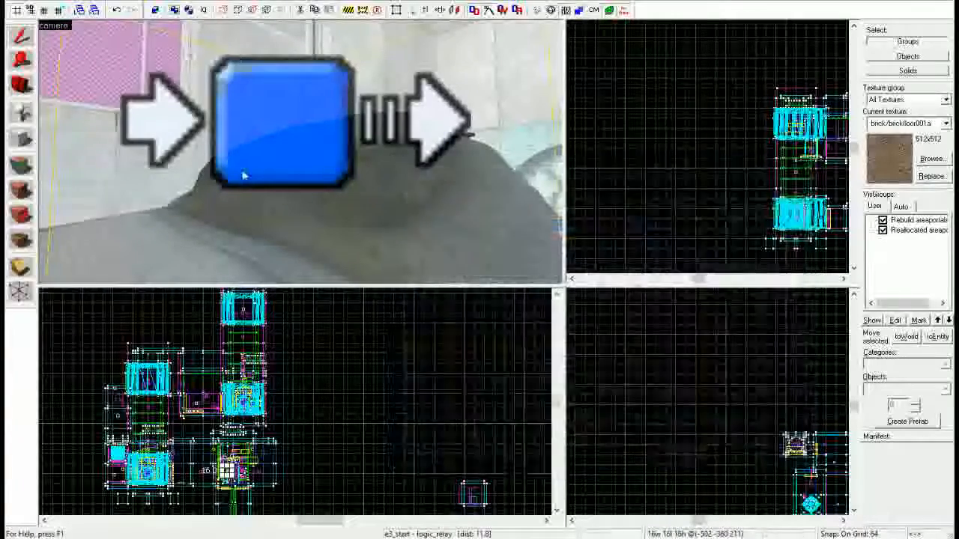
Step: Select the env_cubemap and examine the entities around it, including the wall clock and the trigger volume
key("s")
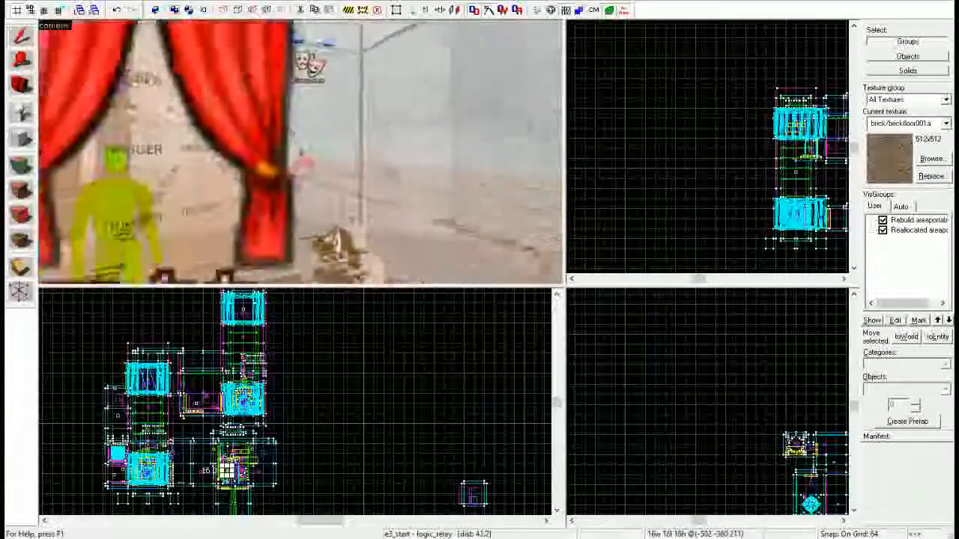
key("w")
key("s")
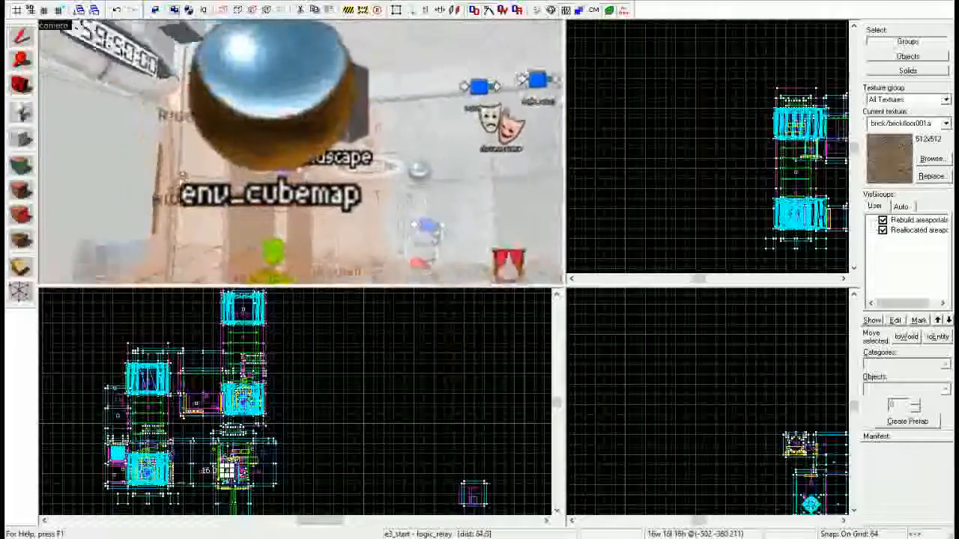
left_click(302, 152)
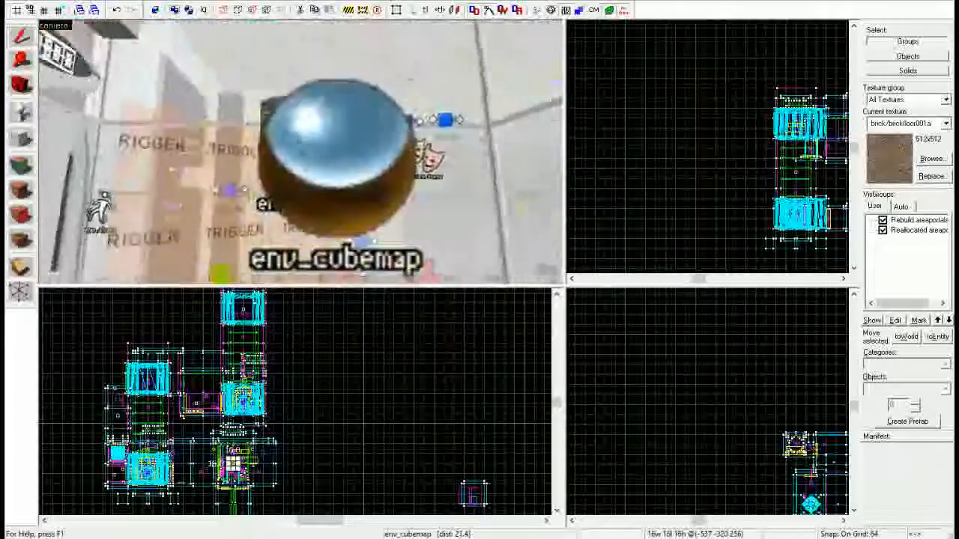
key("s")
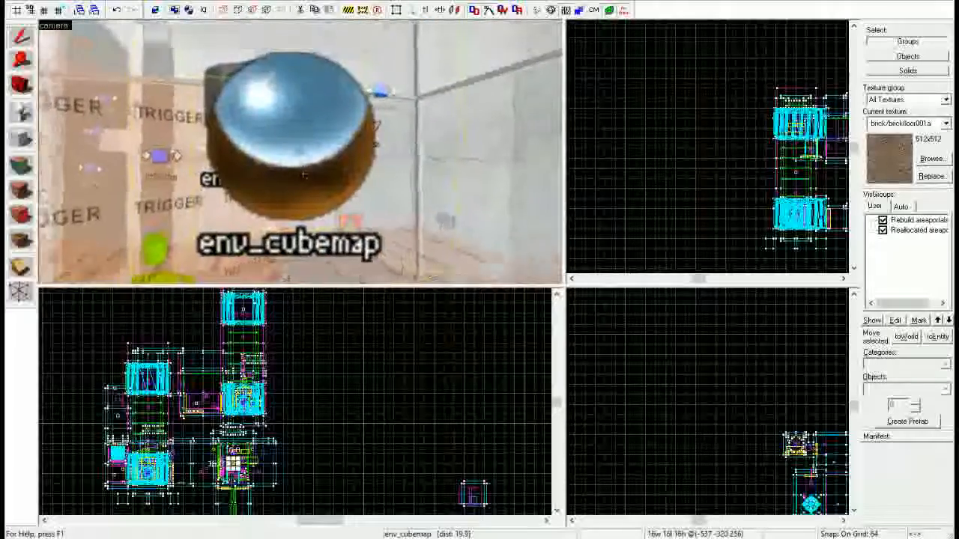
key("w")
key("s")
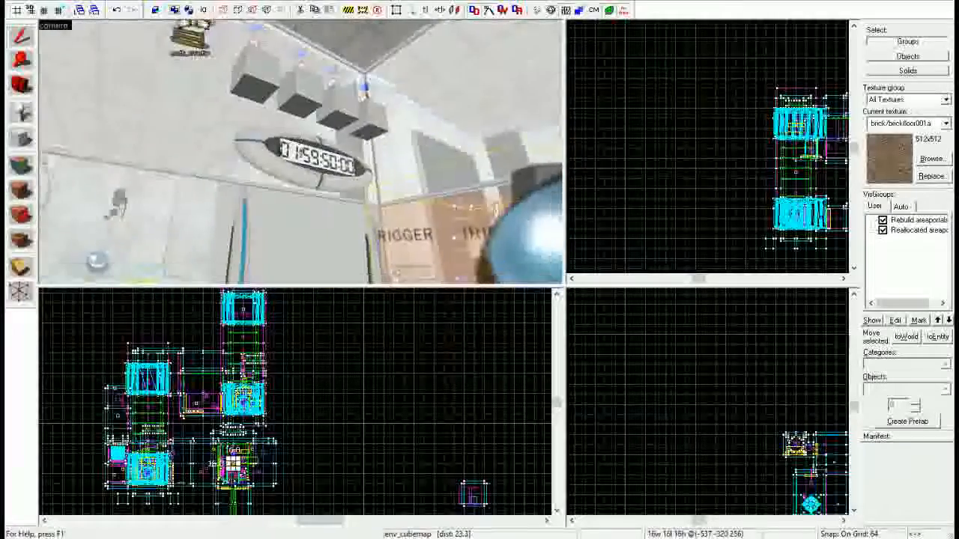
Step: Inspect the name and scene file of the logic_choreographed_scene in the start room's upper corner
key("w")
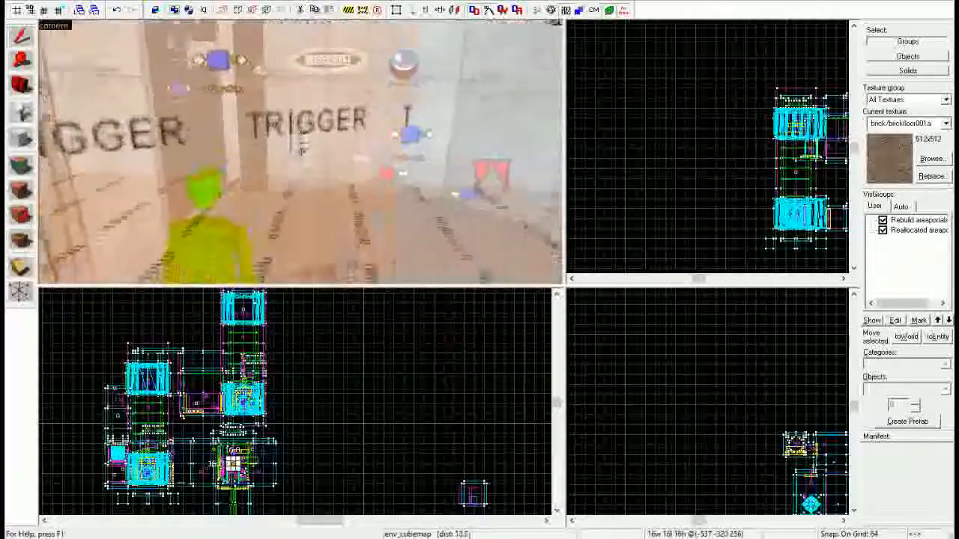
key("w")
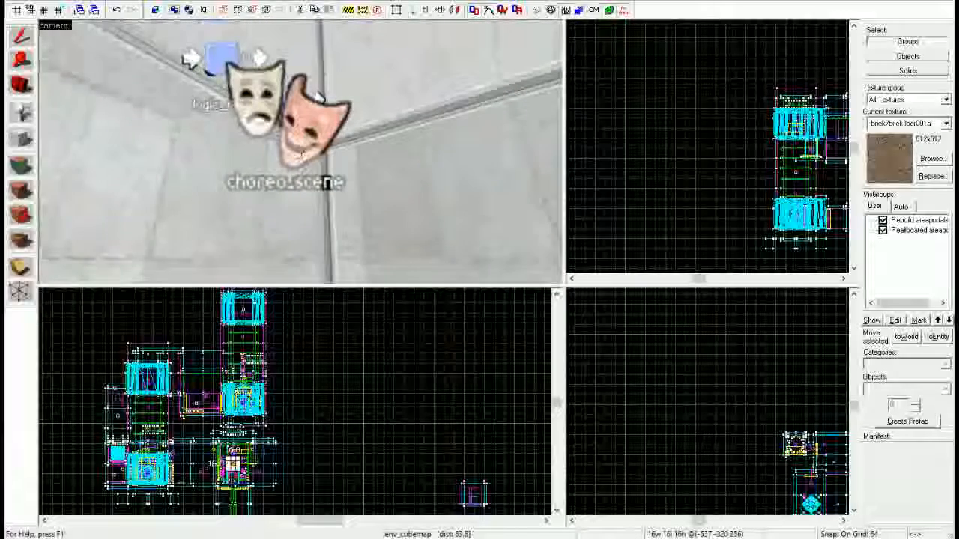
double_click(318, 97)
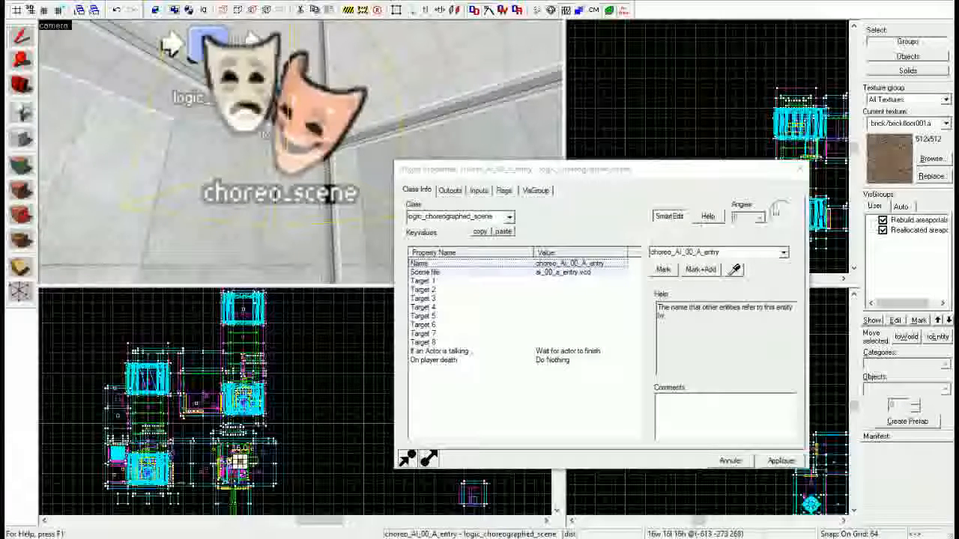
left_click(800, 172)
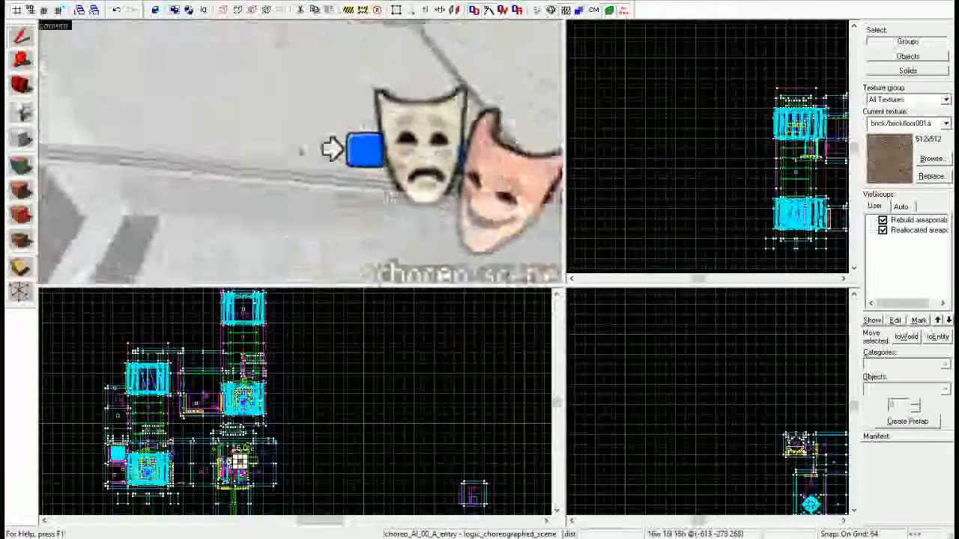
Step: Inspect the Soundscape property of the env_soundscape beside the env_cubemap
key("w")
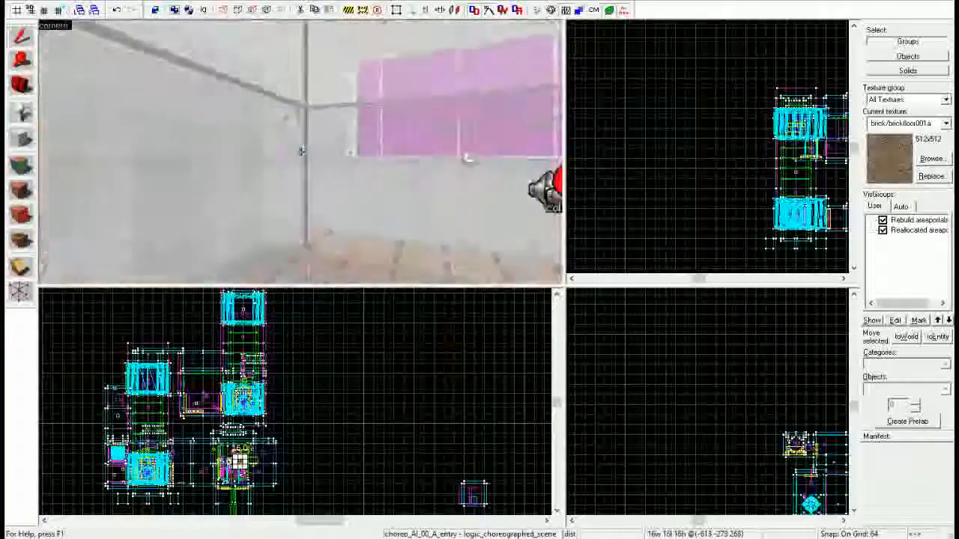
double_click(301, 152)
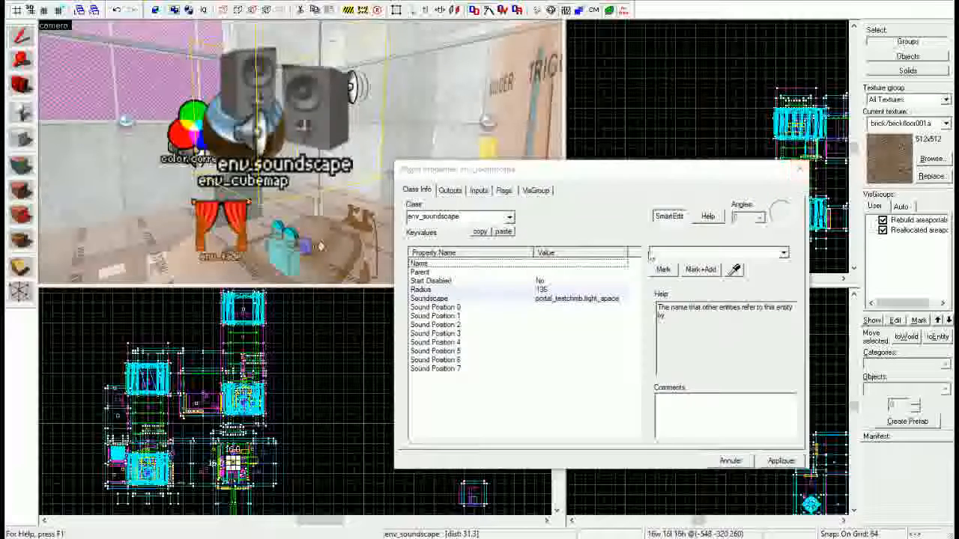
left_click(598, 299)
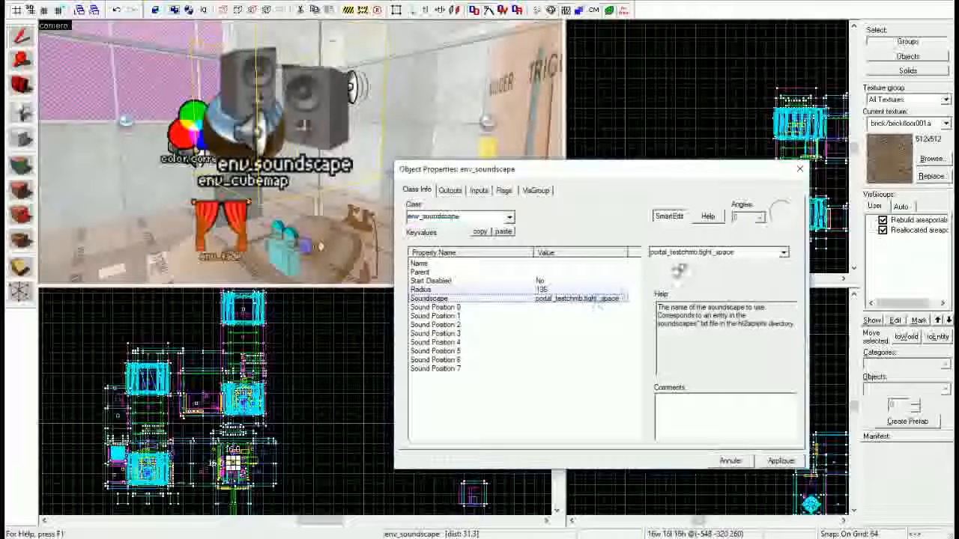
left_click(797, 170)
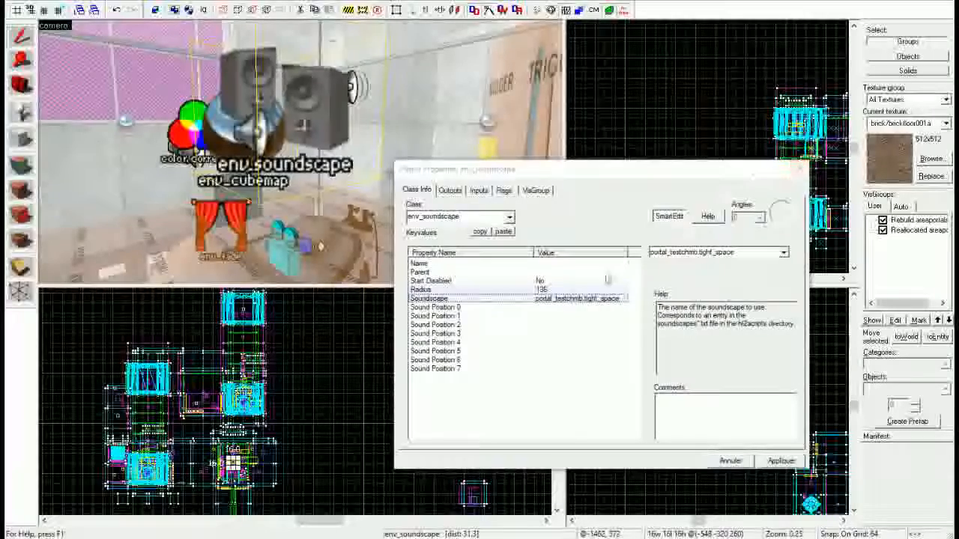
left_click(799, 170)
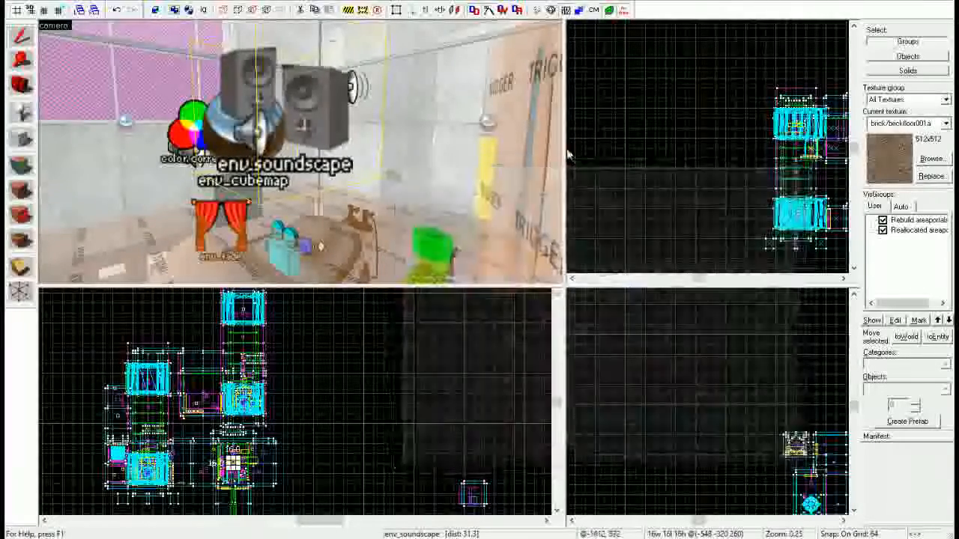
Step: Select the shake_portal_spawn_room1 env_shake on the wall below the clock
key("z")
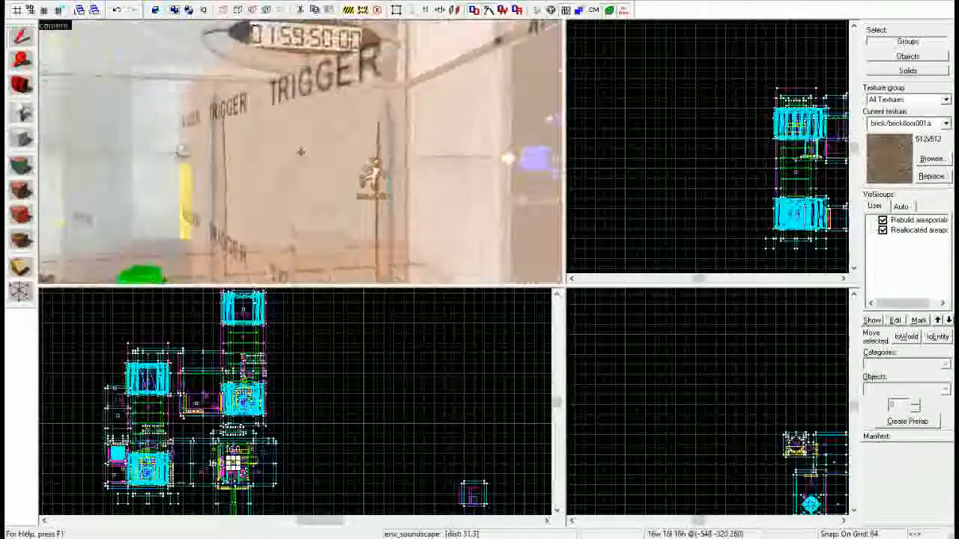
key("w")
key("w")
key("z")
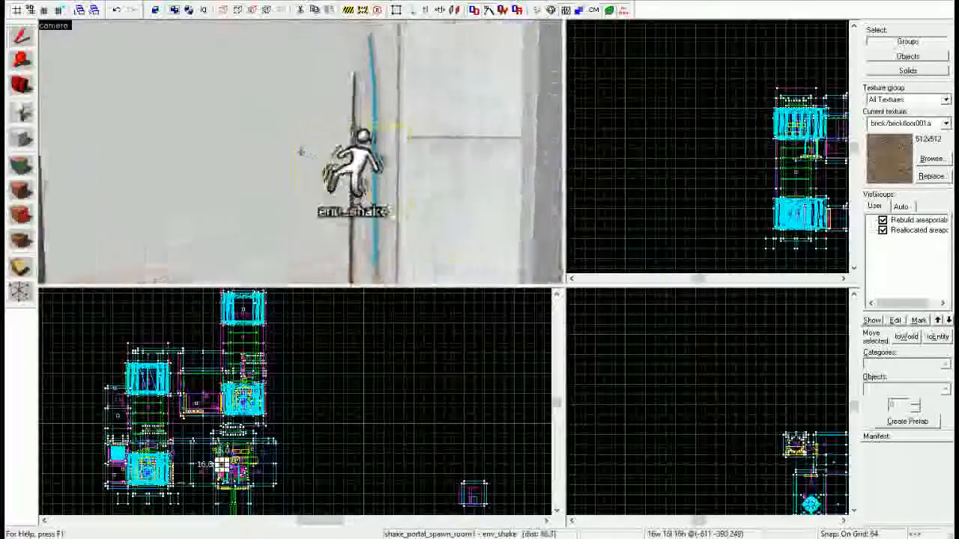
Step: Examine the relays and wall clock, and open the properties of the brush_clock_seconds func_brush
key("s")
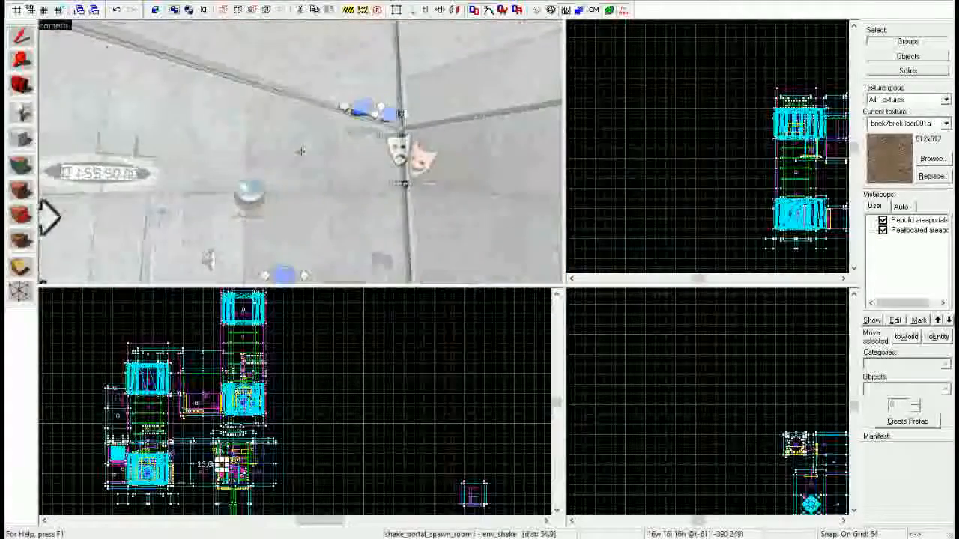
key("s")
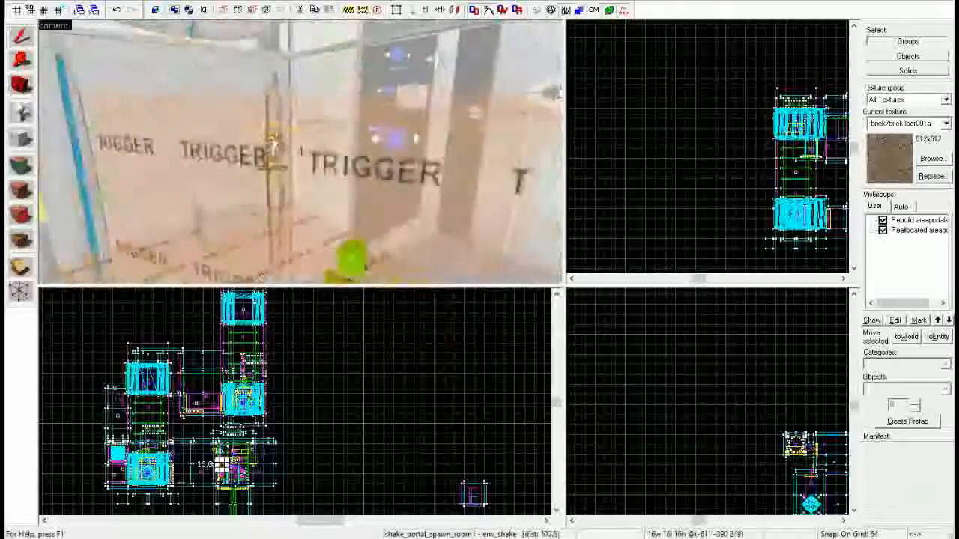
key("w")
key("w")
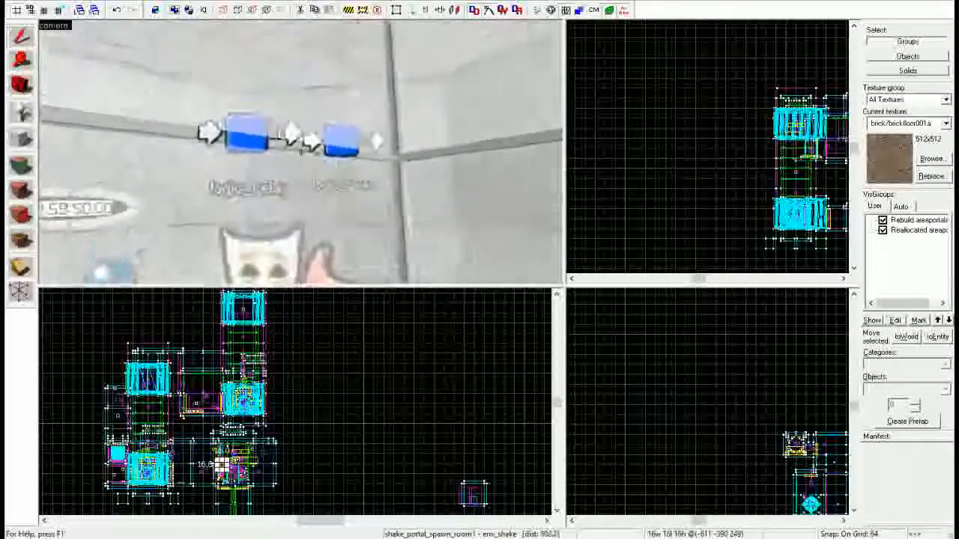
key("w")
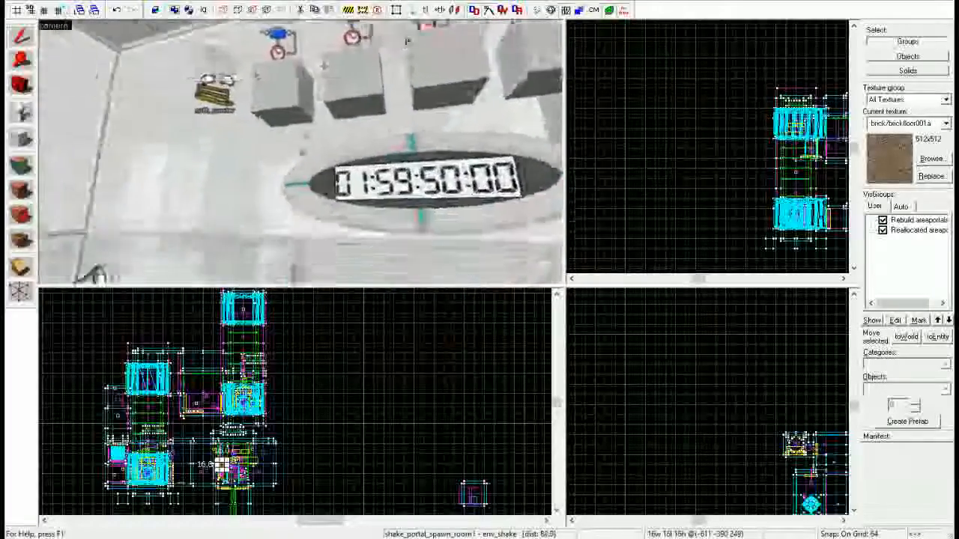
key("w")
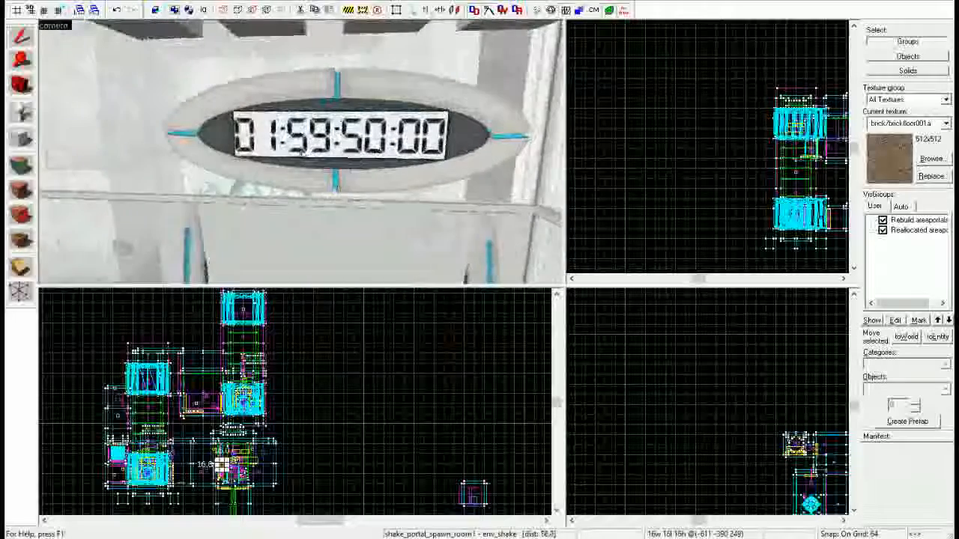
double_click(301, 150)
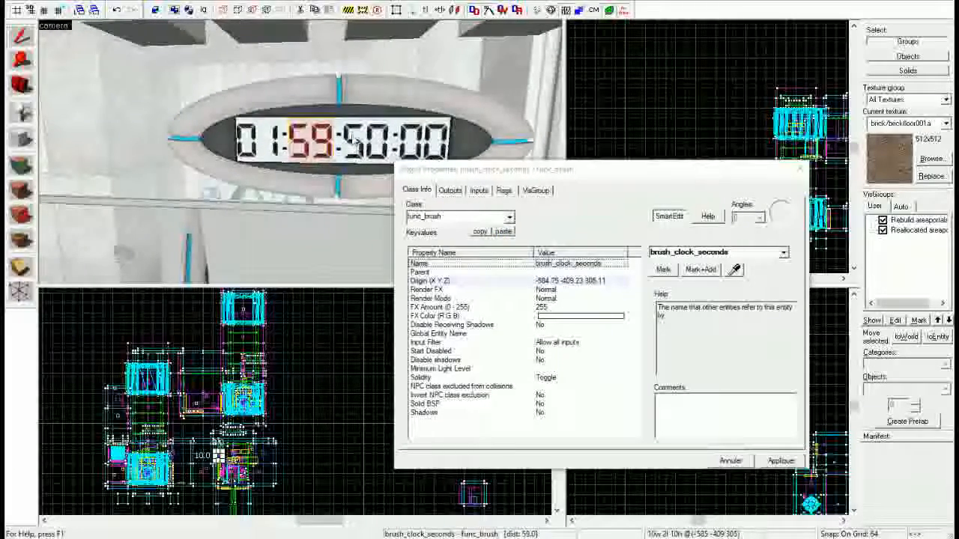
Step: Compare the clock's seconds brush with the texturetoggle_clock_seconds env_texturetoggle above it, checking the toggle's target brush
key("s")
left_click(263, 127)
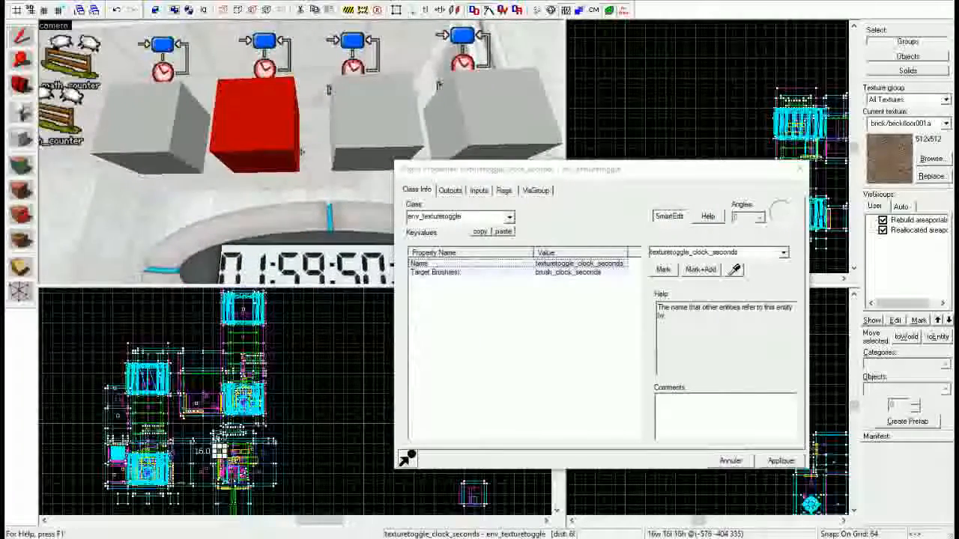
key("w")
key("w")
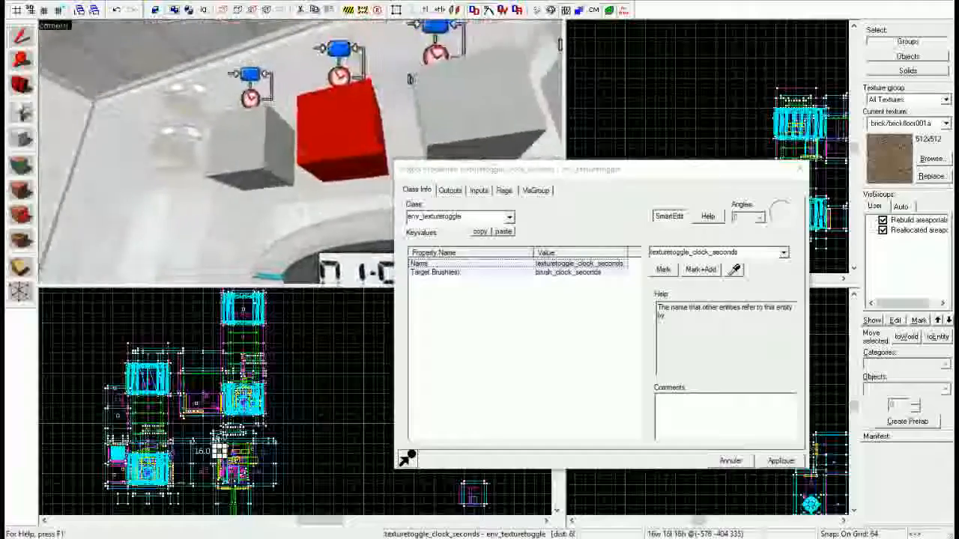
left_click(299, 144)
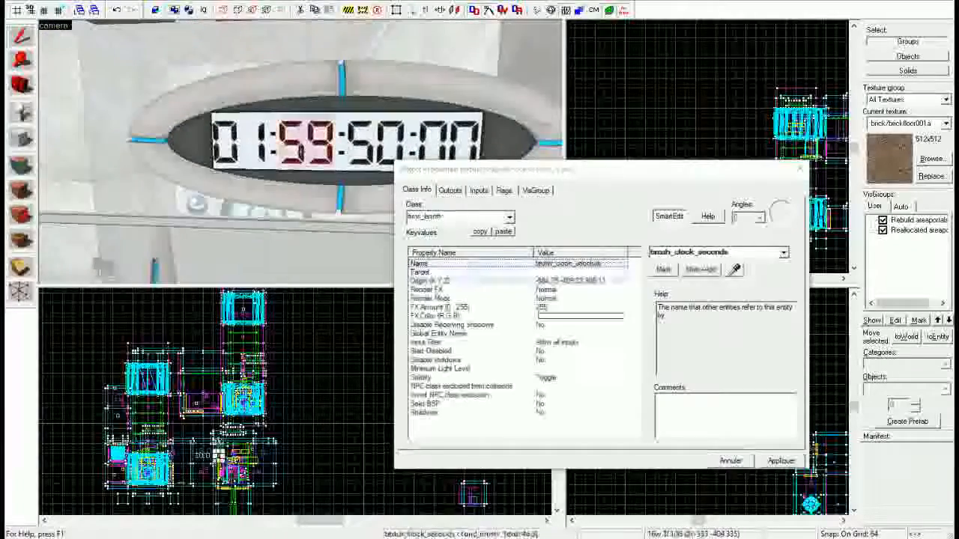
key("s")
key("s")
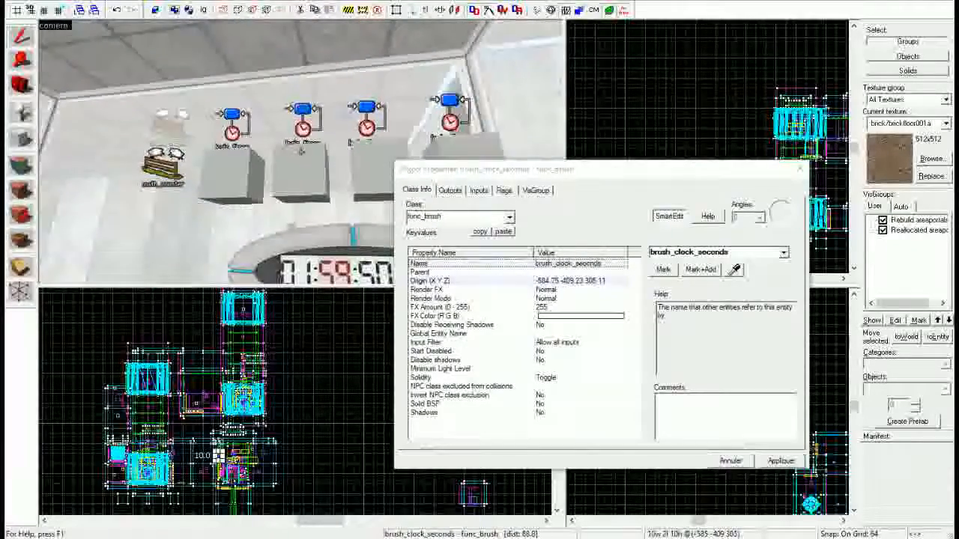
left_click(301, 152)
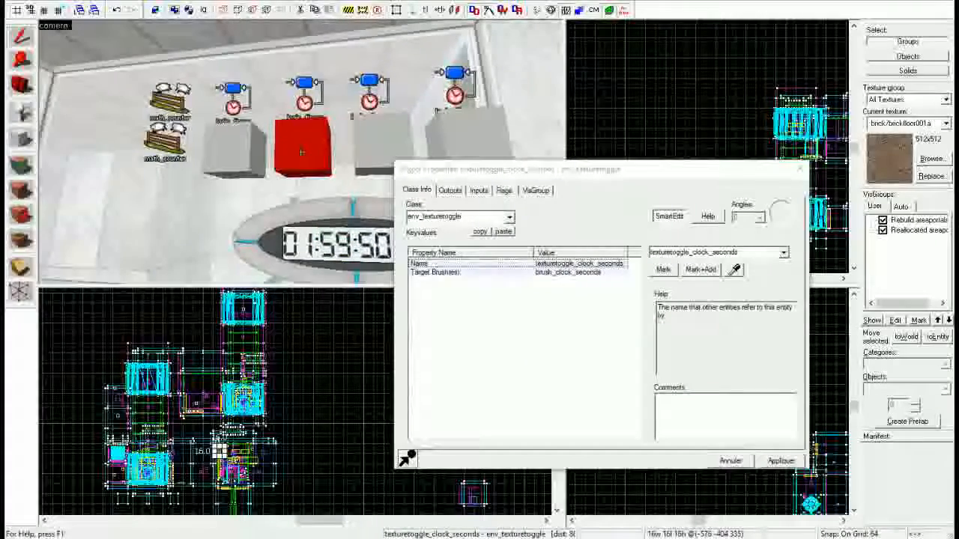
Step: Inspect the refire interval and outputs of the timer_clock_seconds logic_timer above the seconds texture toggle
key("w")
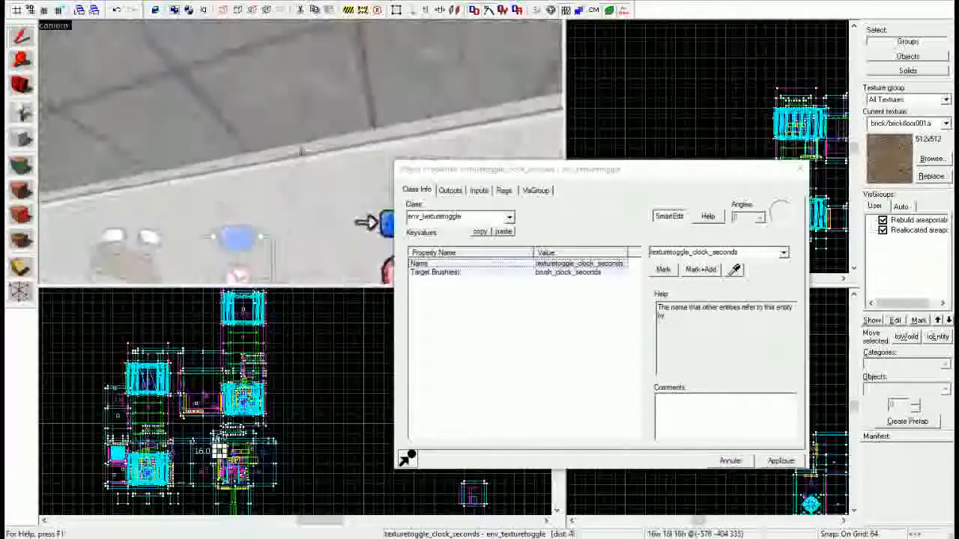
left_click(294, 154)
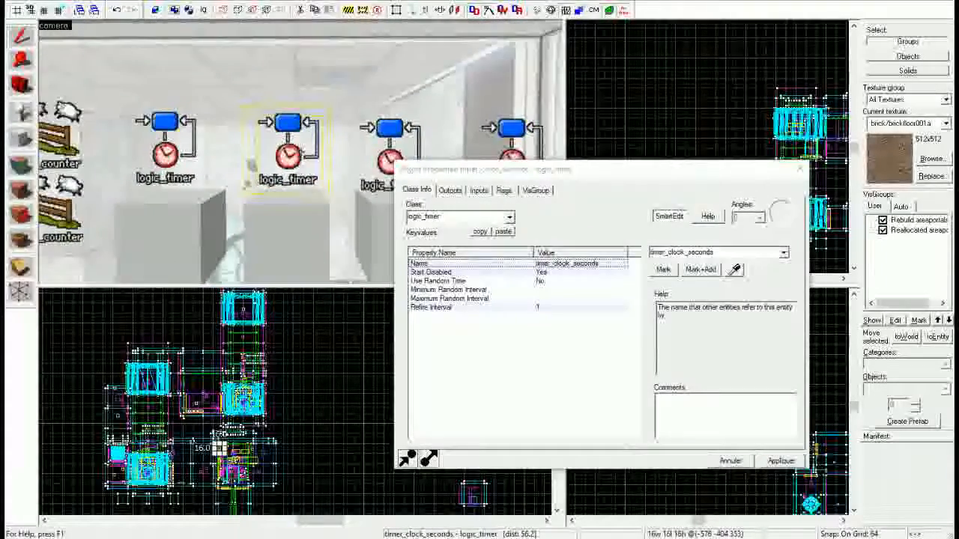
left_click(448, 190)
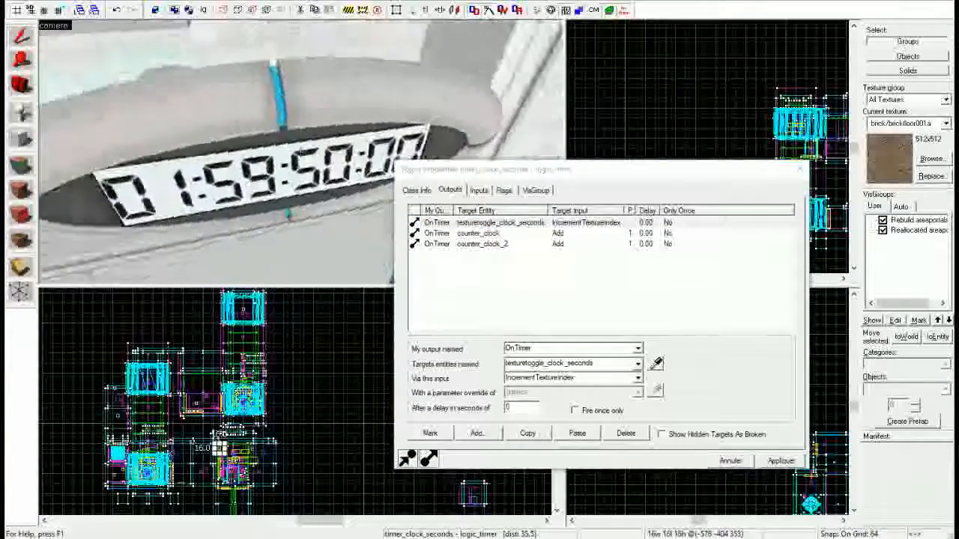
Step: Examine the row of clock timers and inspect the outputs of the counter_clock math_counter
key("s")
key("s")
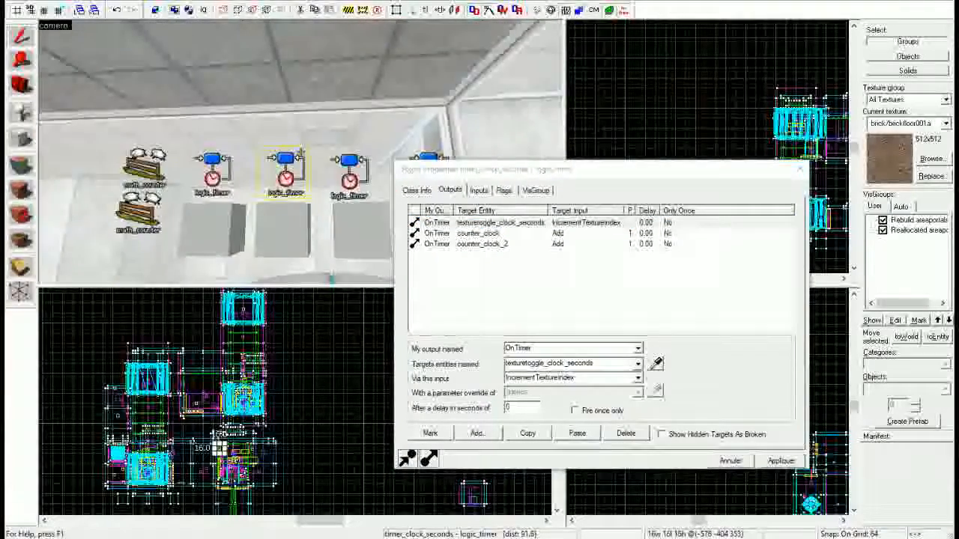
key("w")
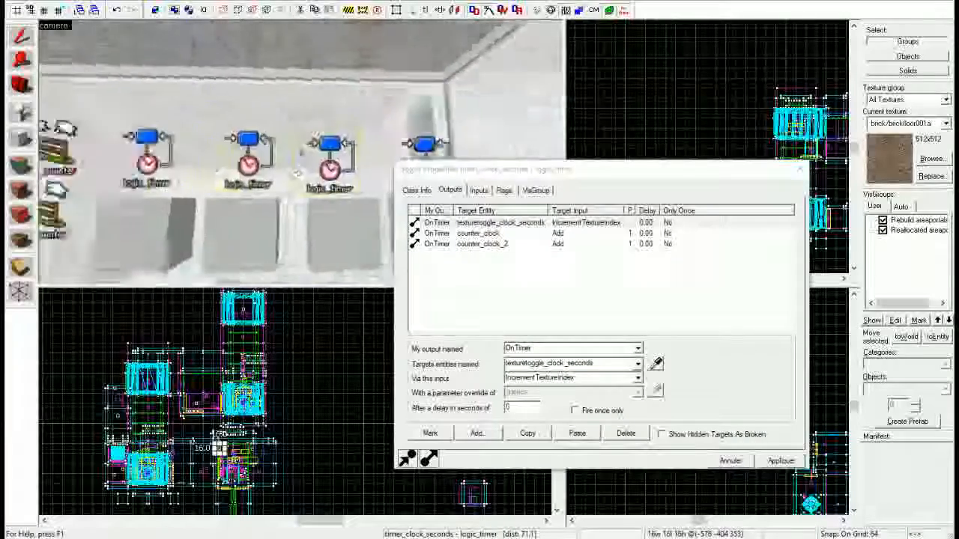
key("w")
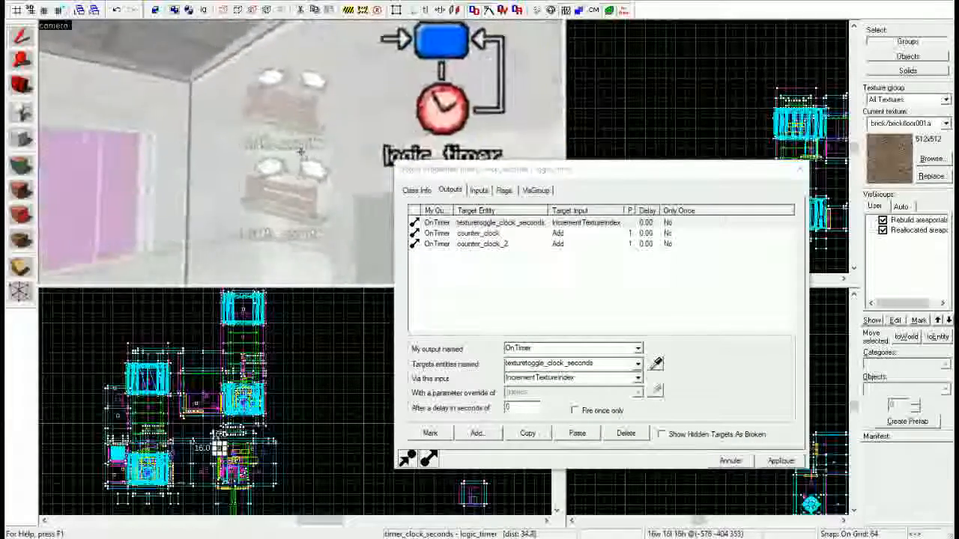
left_click(300, 152)
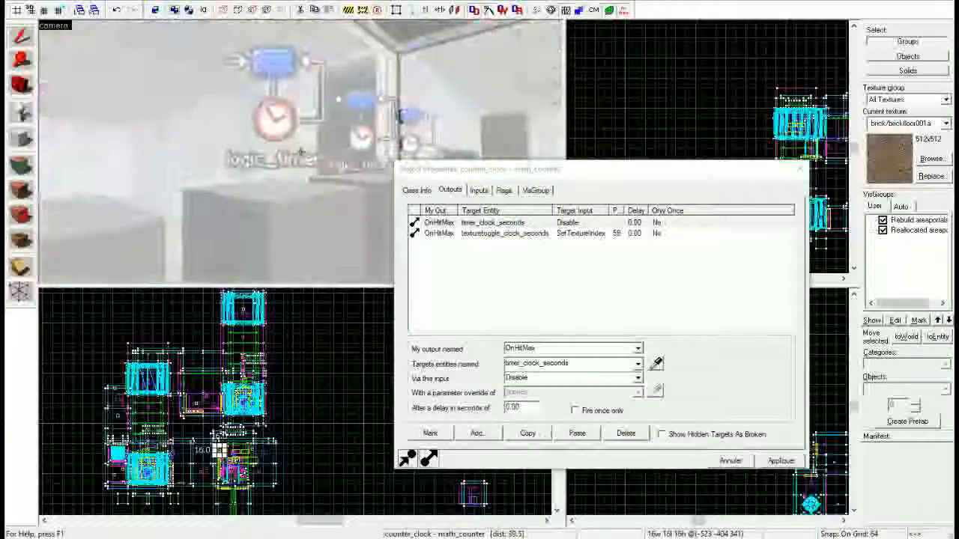
Step: Check the outputs of the other clock control blocks, including mmc_clock_centiseconds_cell and texturetoggle_clock_minutes
key("w")
key("w")
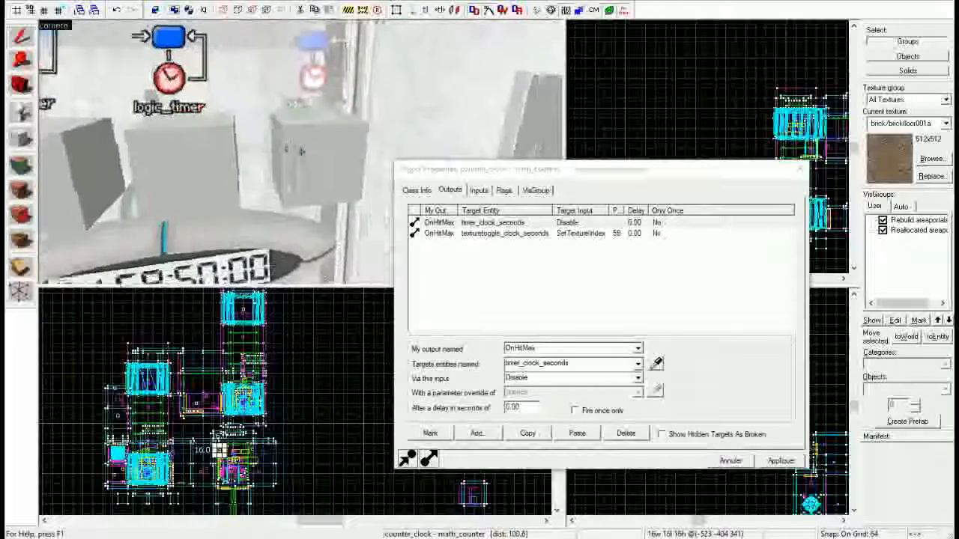
left_click(300, 152)
left_click(300, 152)
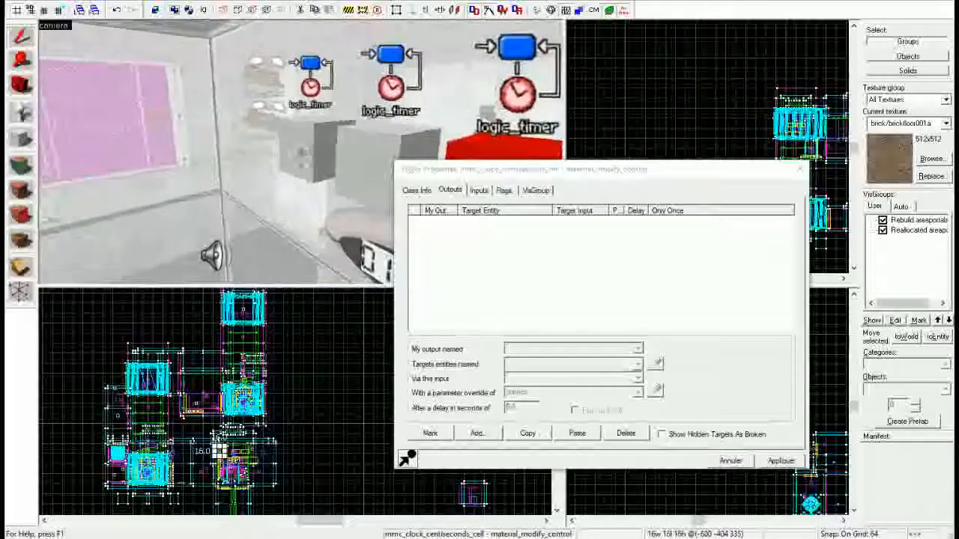
left_click(300, 152)
Step: Select the sign_00 prop_dynamic behind the three logic relays and inspect its class properties
key("w")
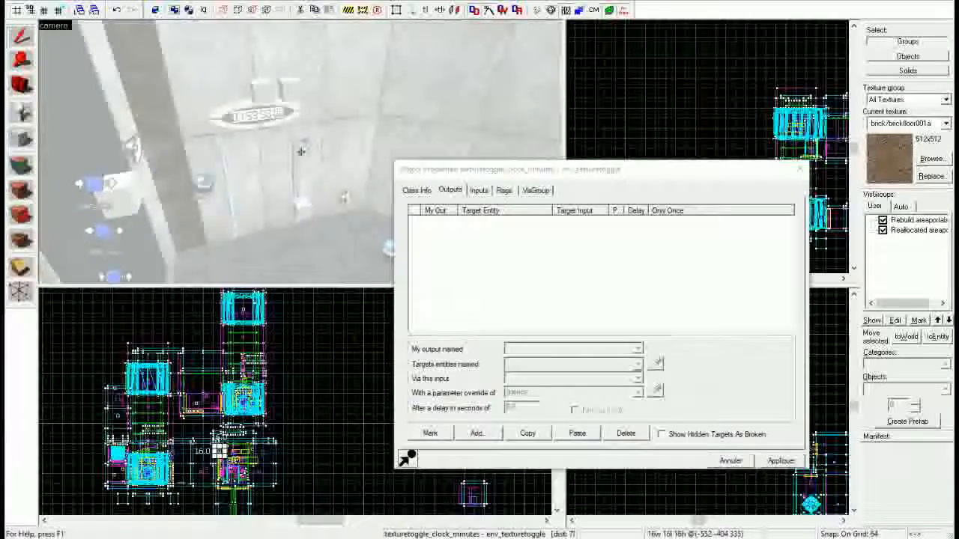
key("w")
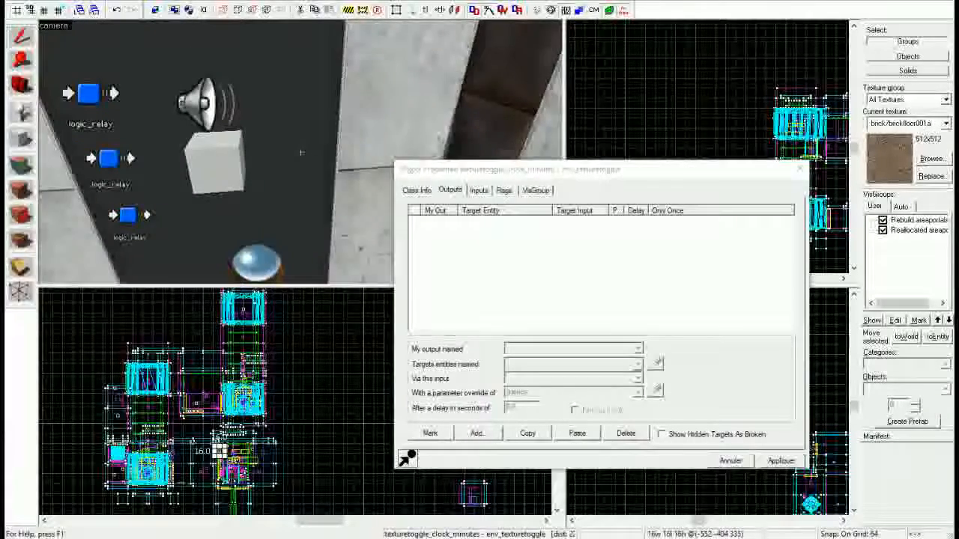
left_click(301, 153)
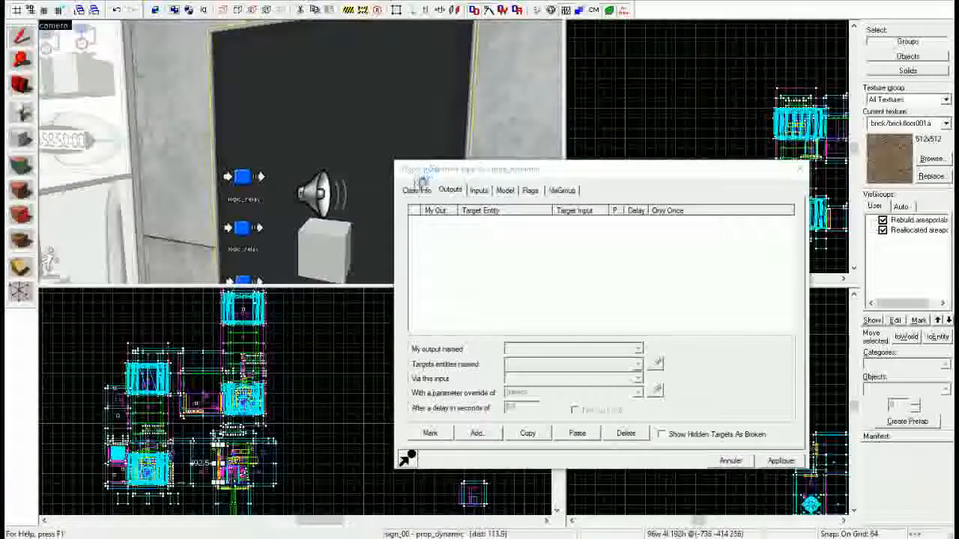
left_click(423, 201)
left_click(418, 191)
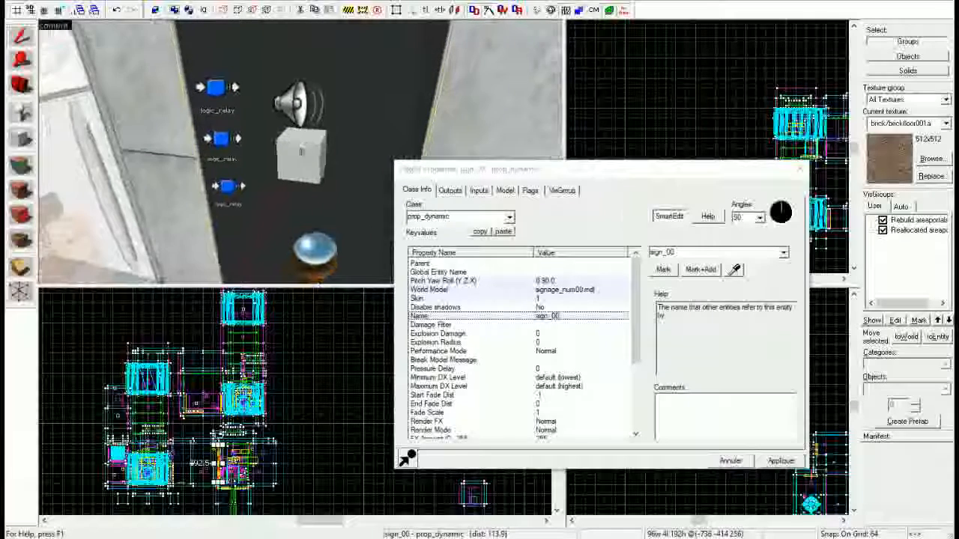
Step: Check the class properties of the material_modify_00 control beside the relays, the trigger_look_sign trigger and the sign_00 prop_dynamic
left_click(301, 152)
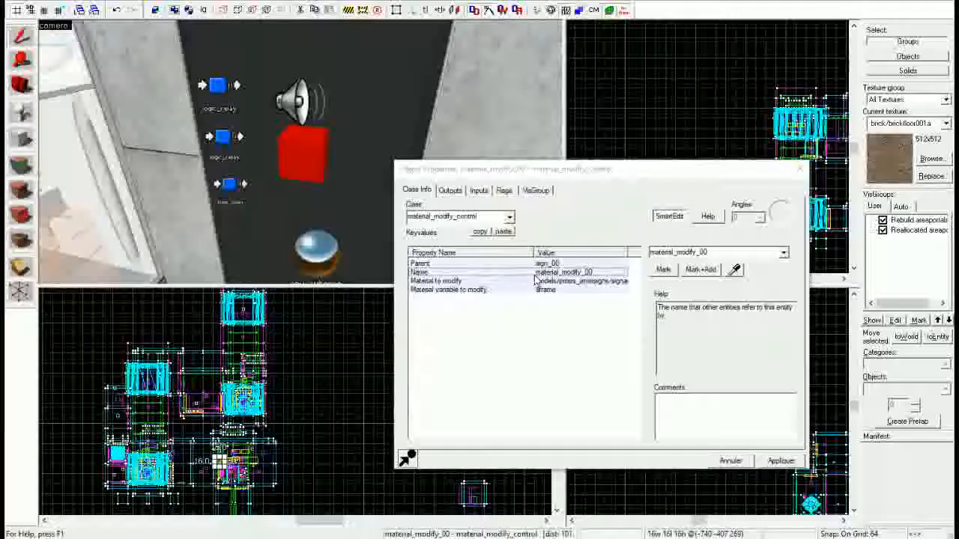
key("z")
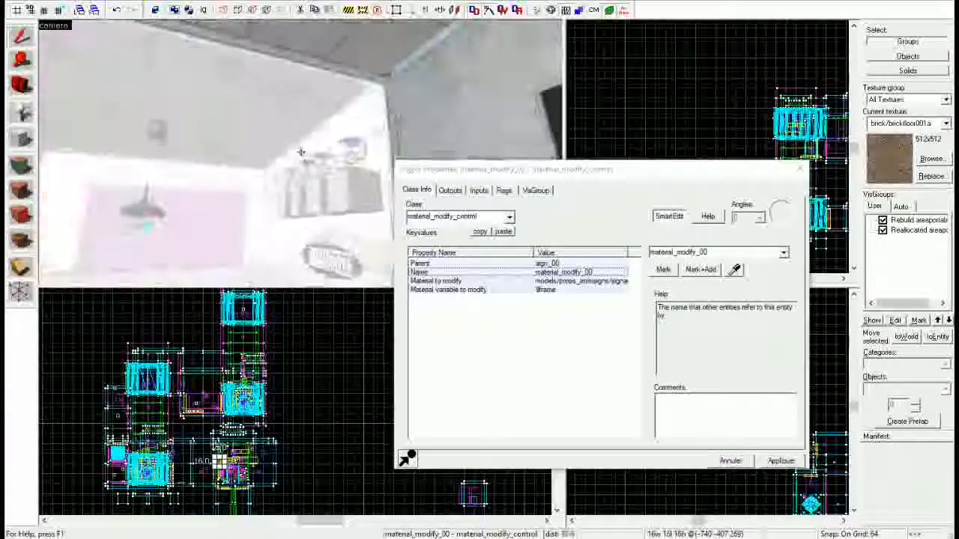
key("w")
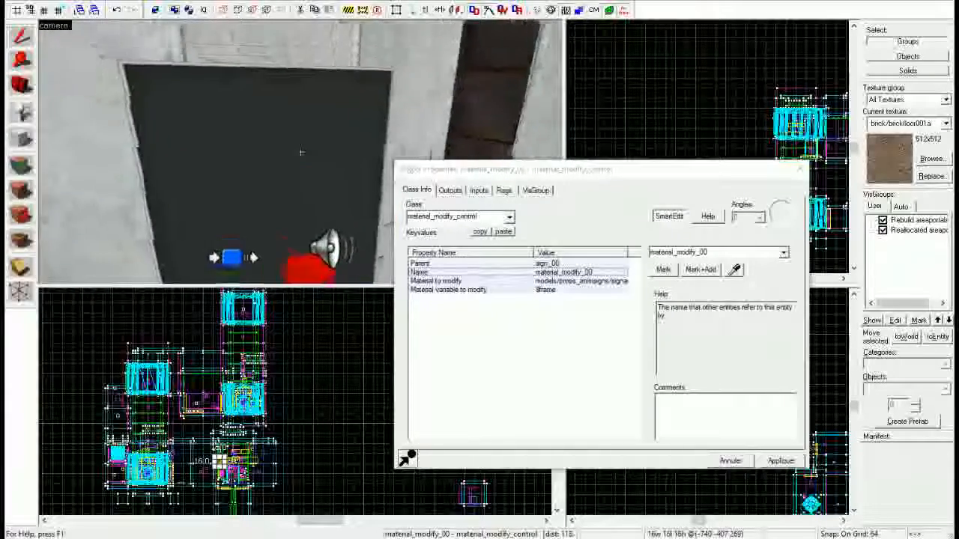
key("w")
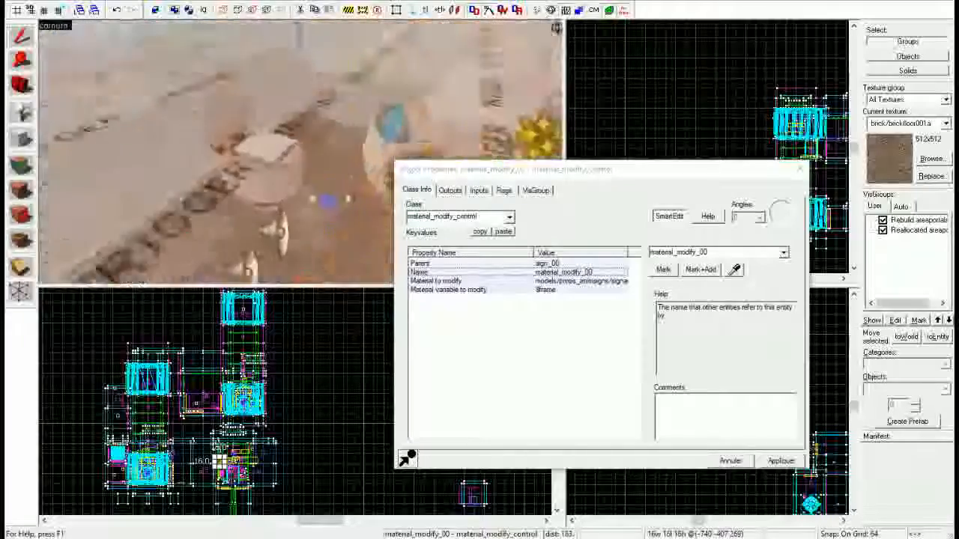
left_click(300, 153)
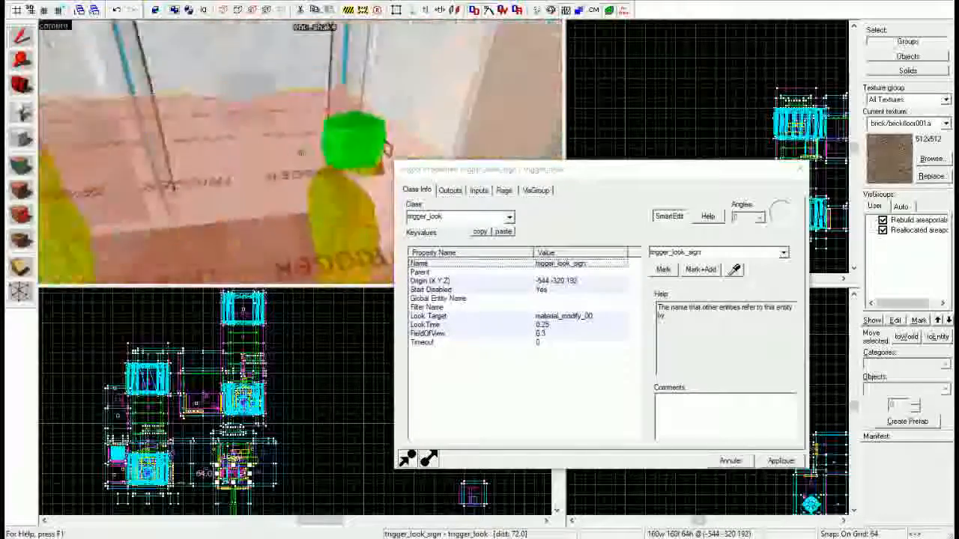
key("w")
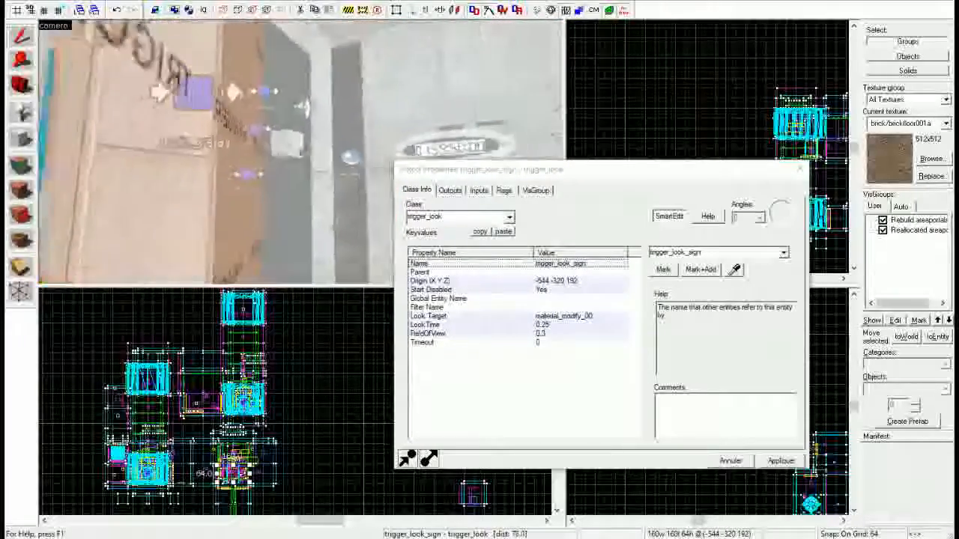
left_click(301, 152)
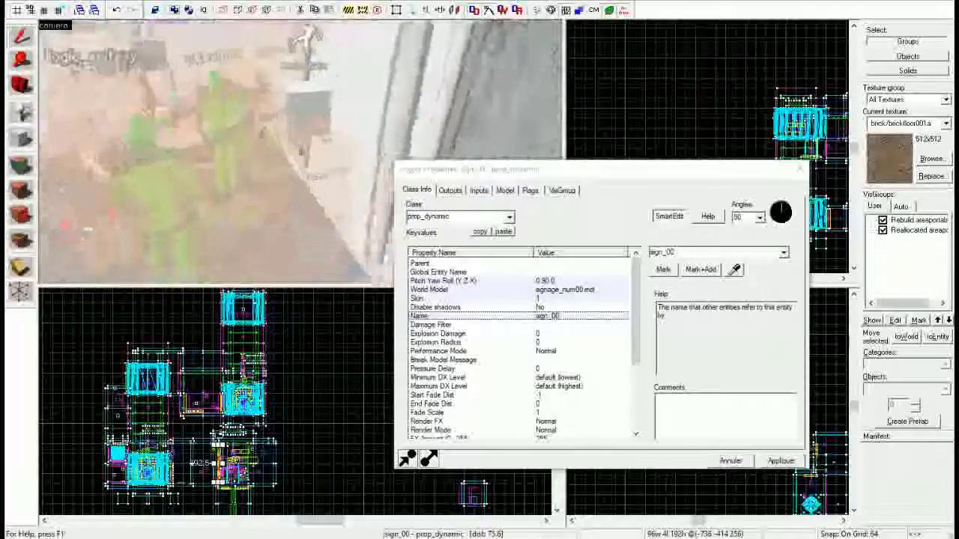
Step: Select the portal_red_0 prop_portal in the start room to view its class properties
key("w")
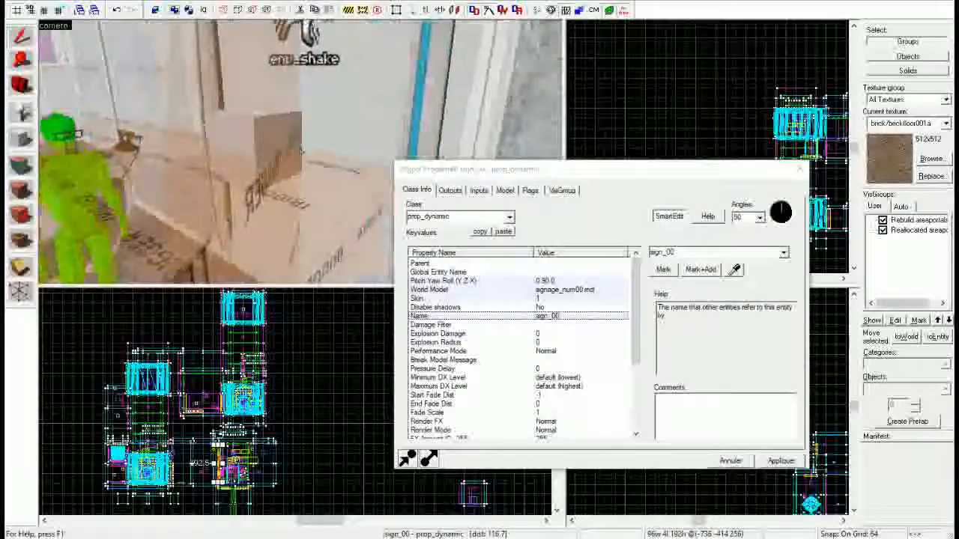
key("w")
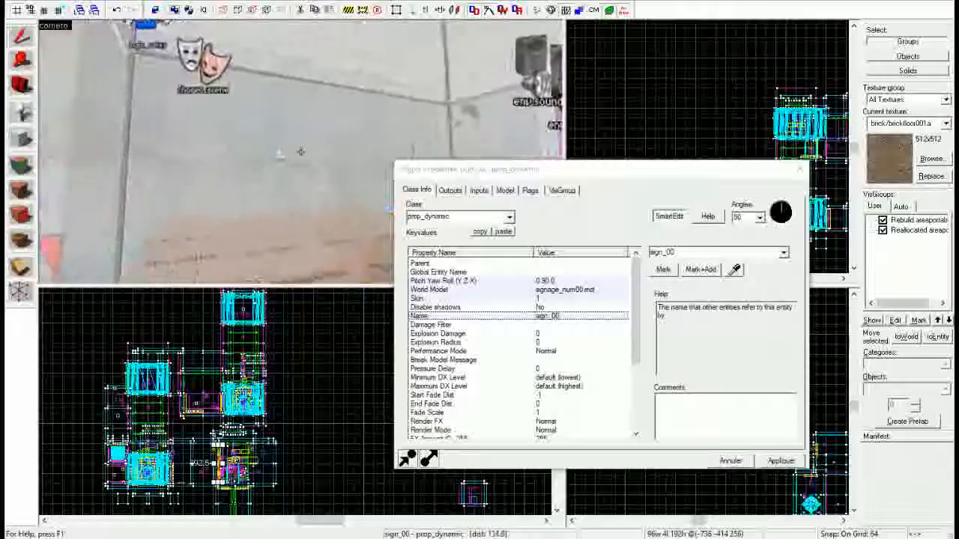
key("w")
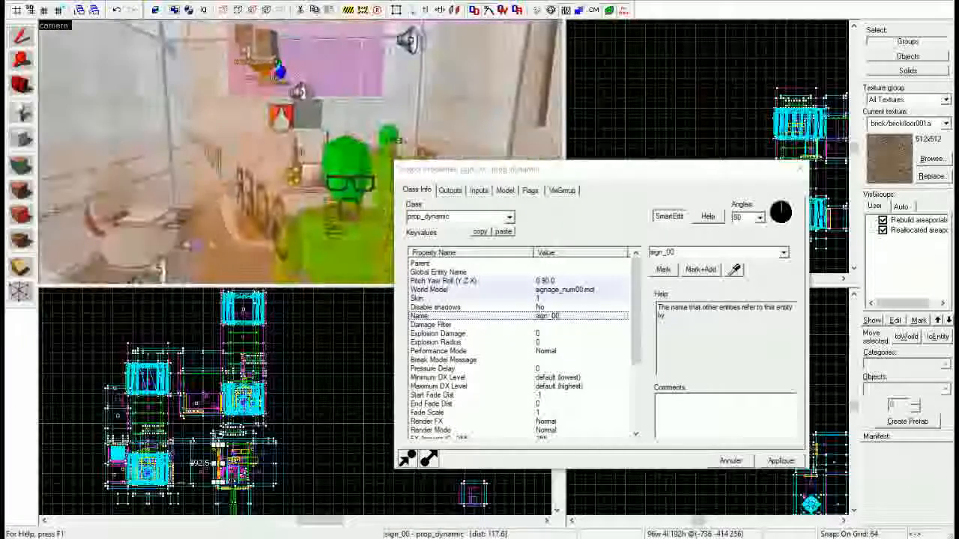
key("w")
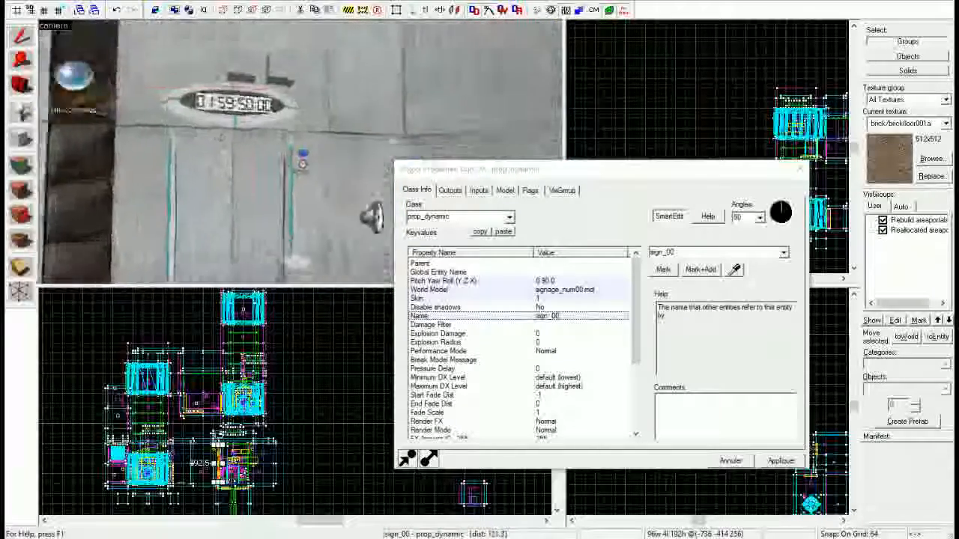
key("w")
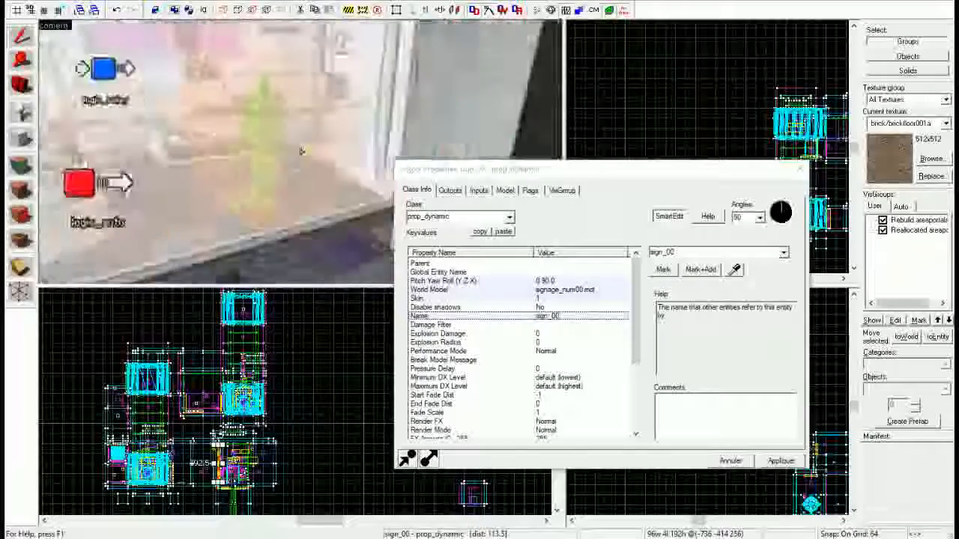
key("w")
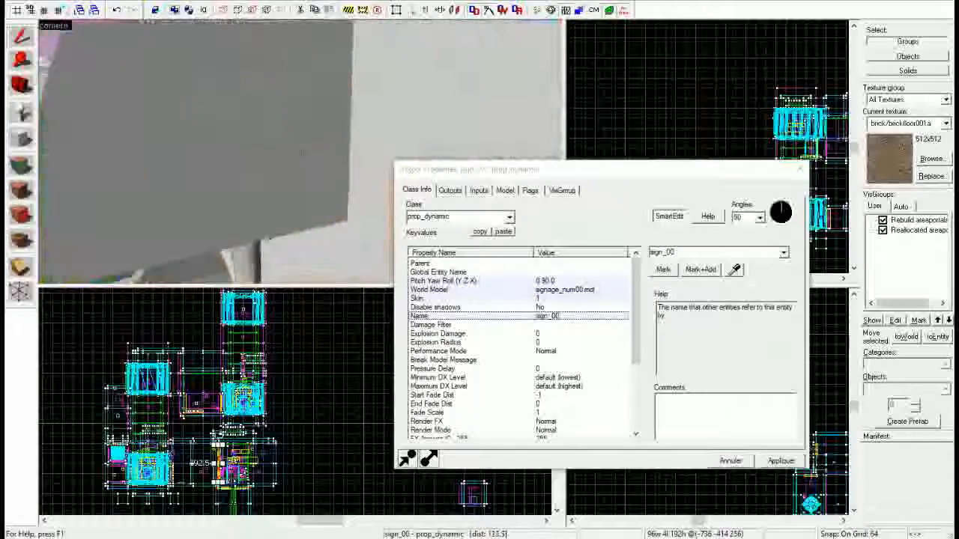
left_click(301, 151)
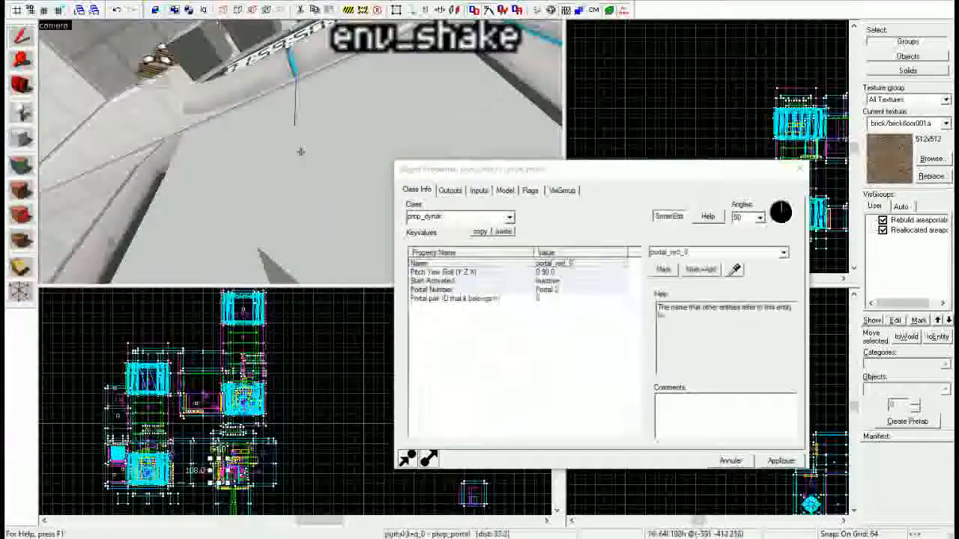
key("z")
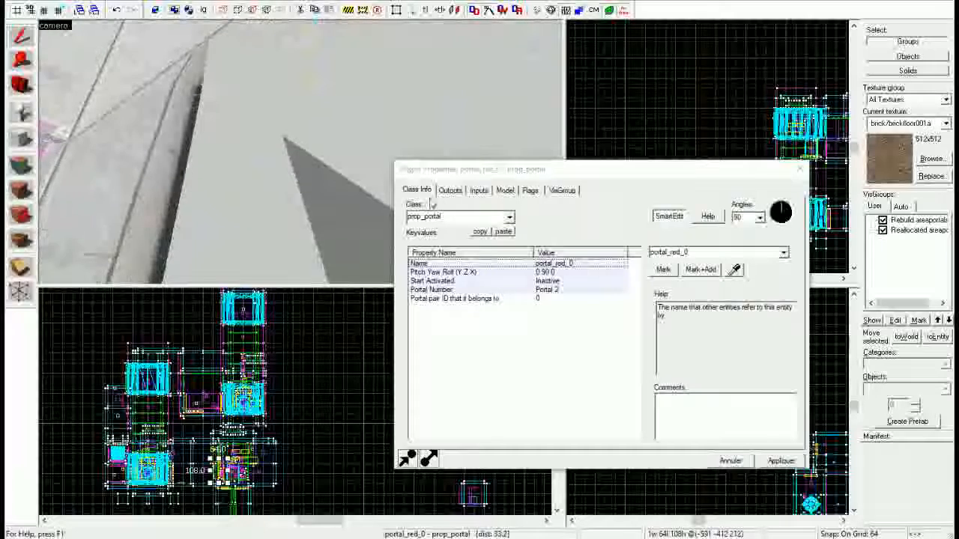
Step: Inspect the portal's Start Activated, Portal Number and portal pair ID settings, and close its properties without changes
left_click(558, 280)
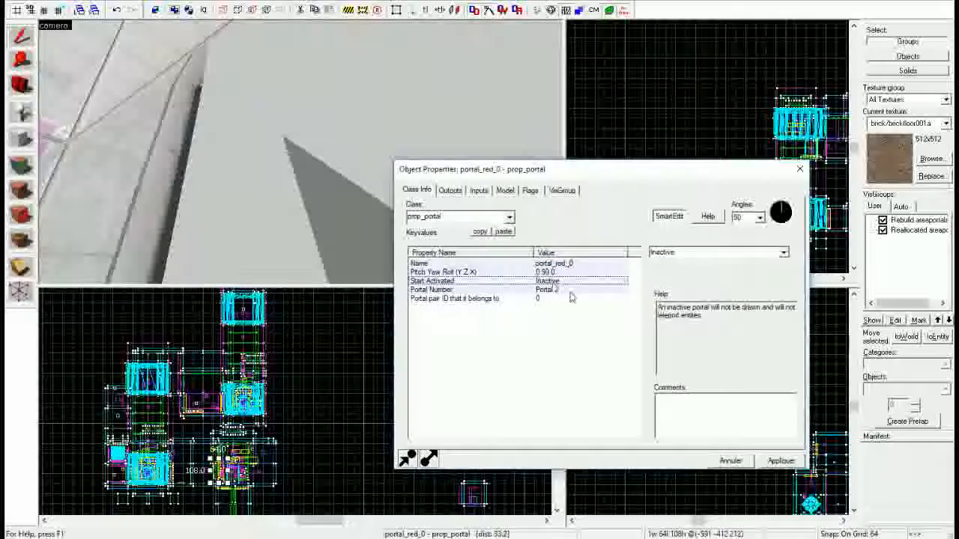
left_click(570, 291)
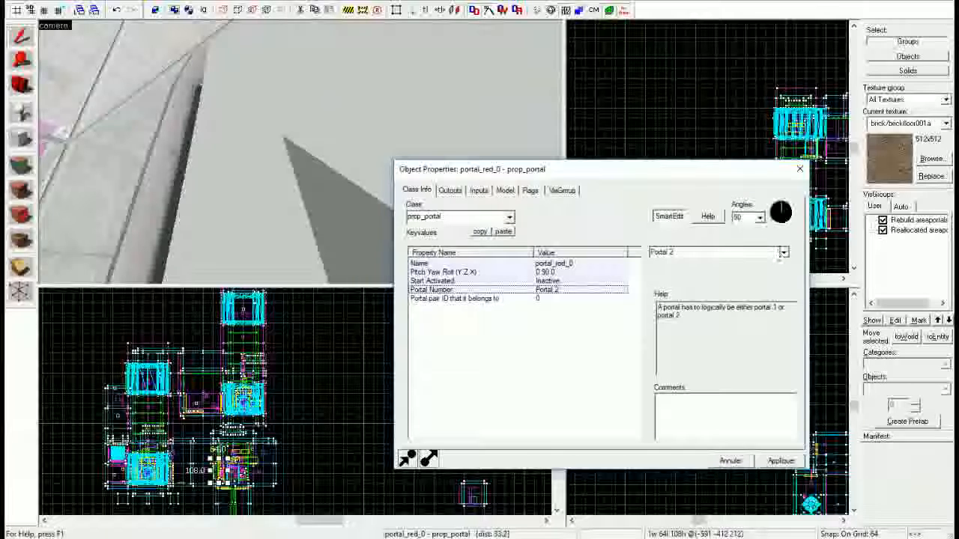
left_click(783, 252)
left_click(783, 252)
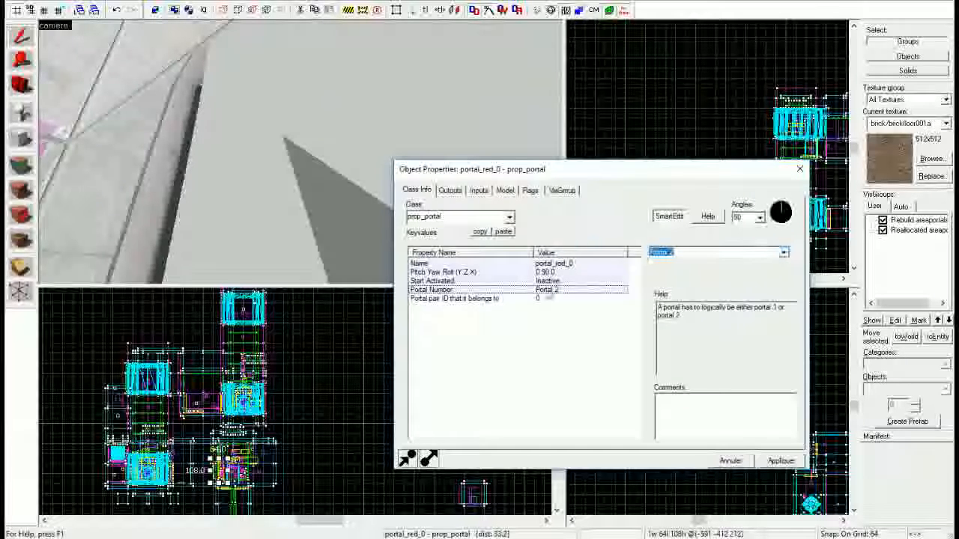
left_click(546, 298)
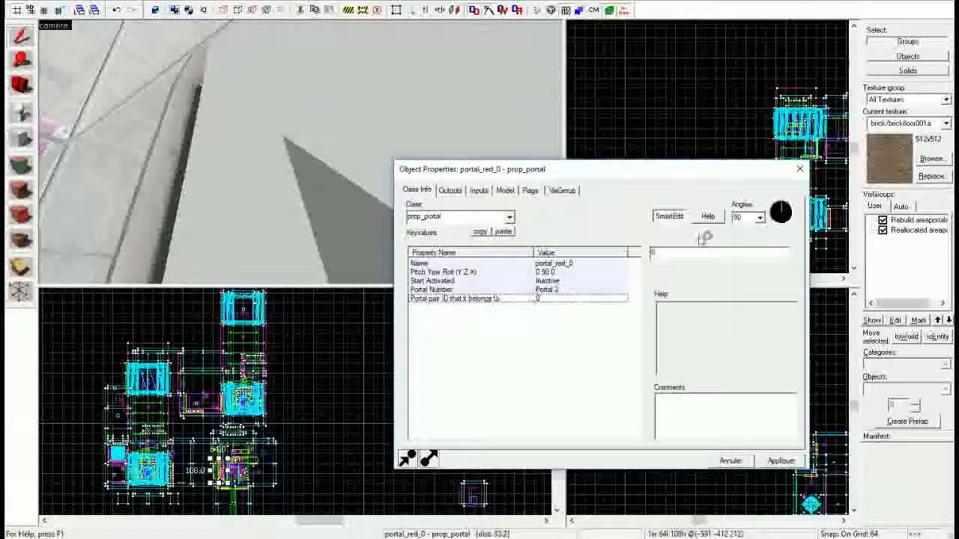
left_click(284, 163)
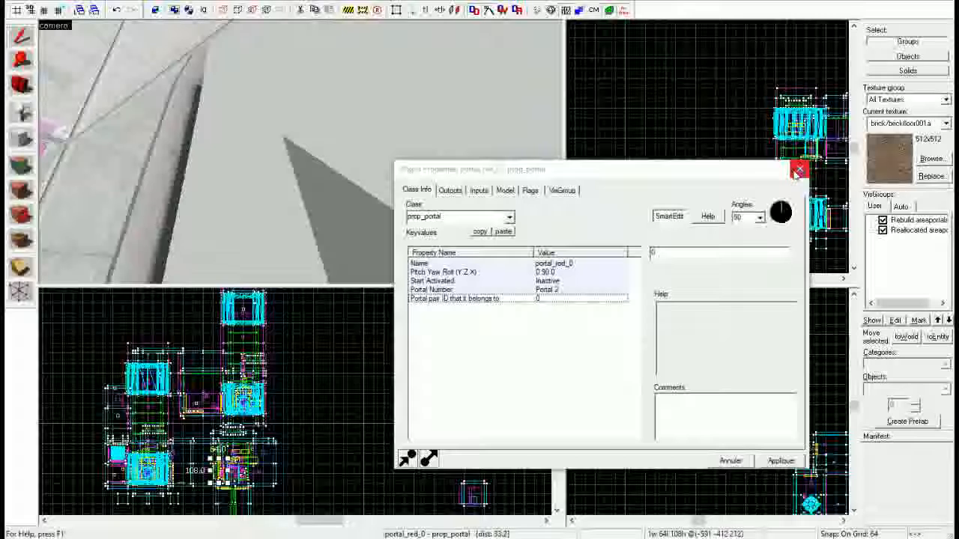
left_click(798, 172)
left_click(798, 172)
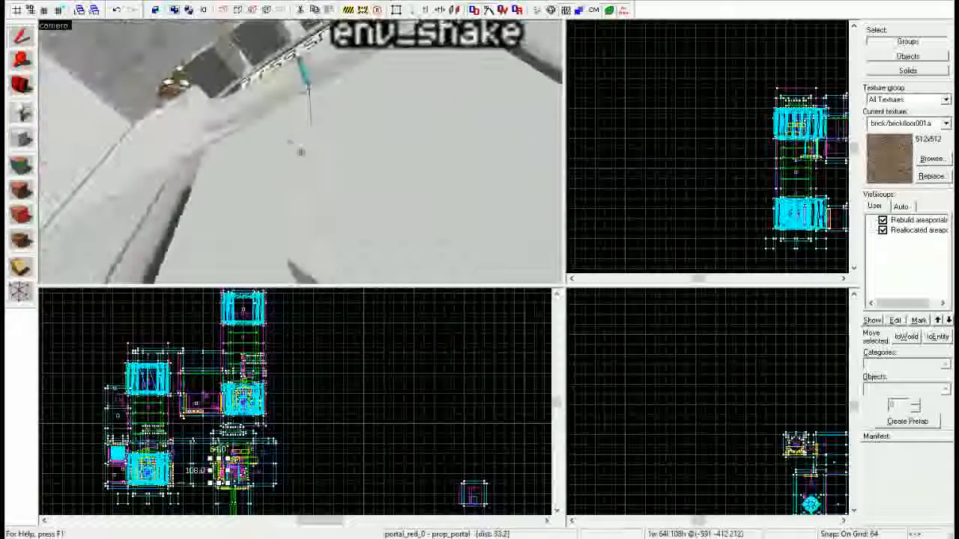
Step: Open the properties of the clock_light1 path_corner near the floor below the clock and check its inputs and outputs
key("s")
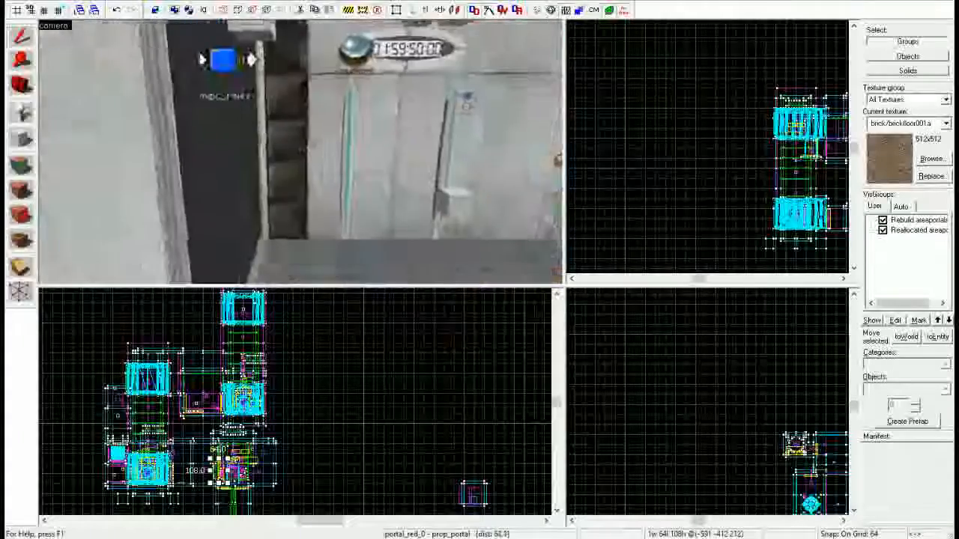
key("w")
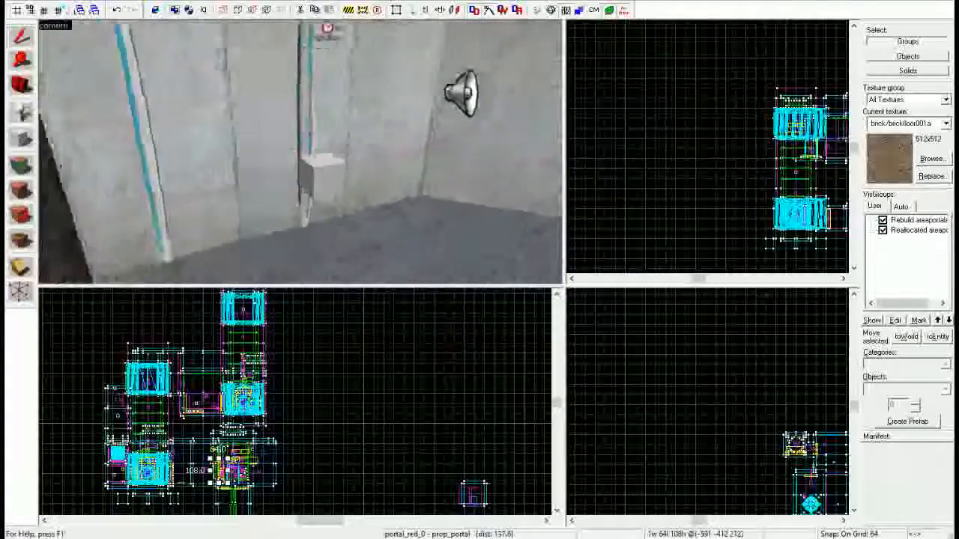
double_click(308, 156)
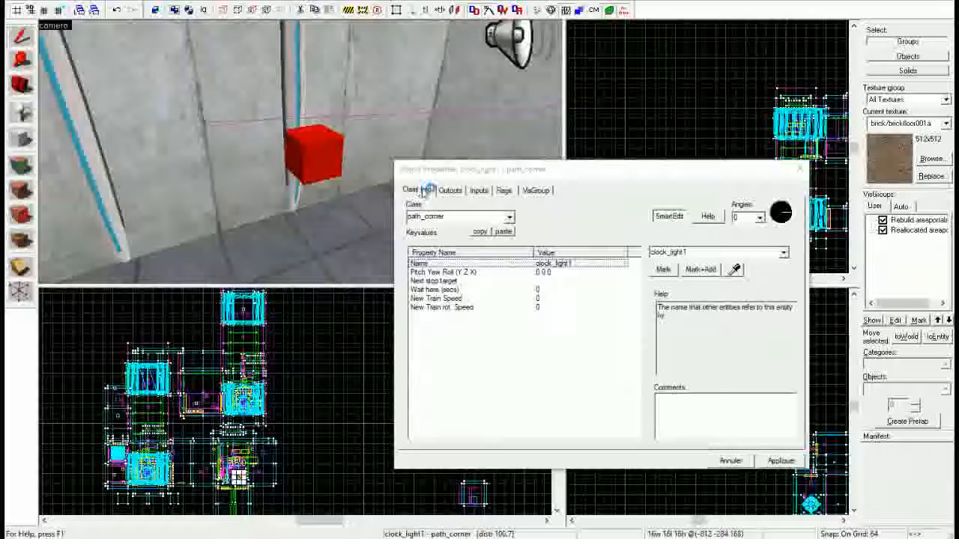
left_click(452, 190)
left_click(481, 192)
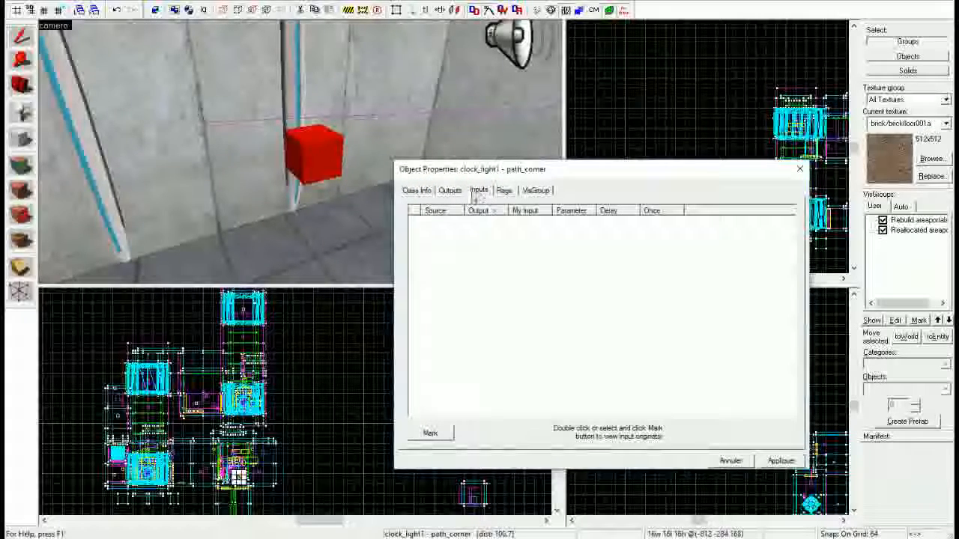
left_click(450, 191)
left_click(420, 190)
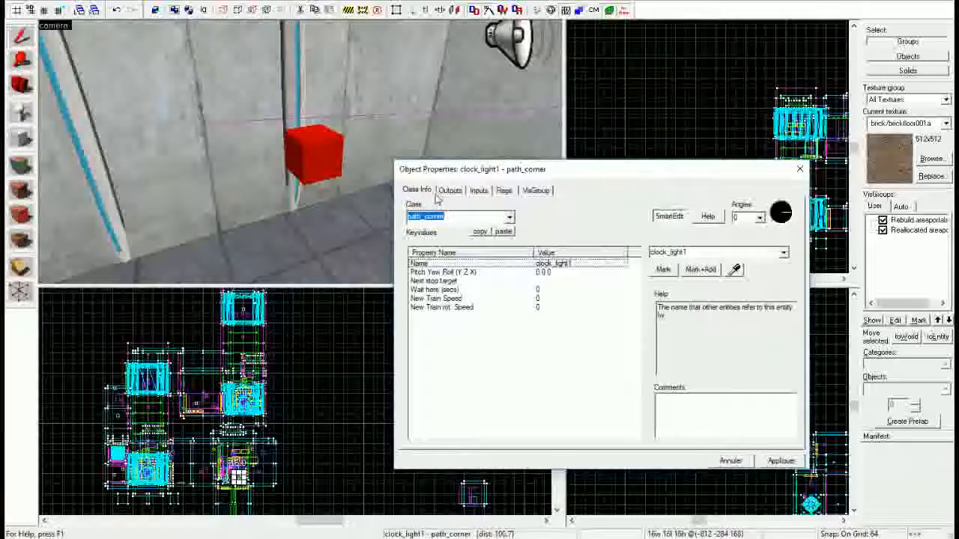
Step: Review the path_corner's name and flags, rechecking its inputs and outputs for any connections
left_click(480, 264)
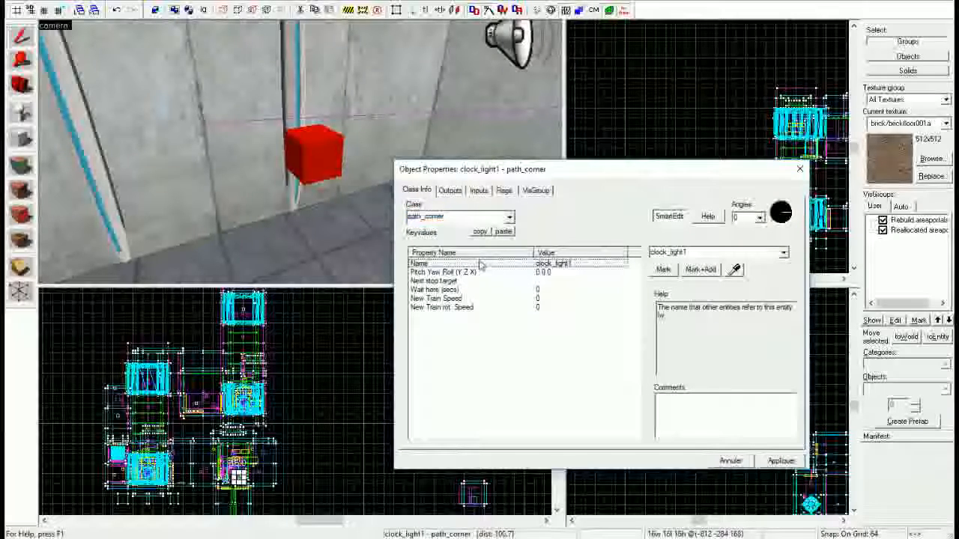
left_click(451, 191)
left_click(477, 191)
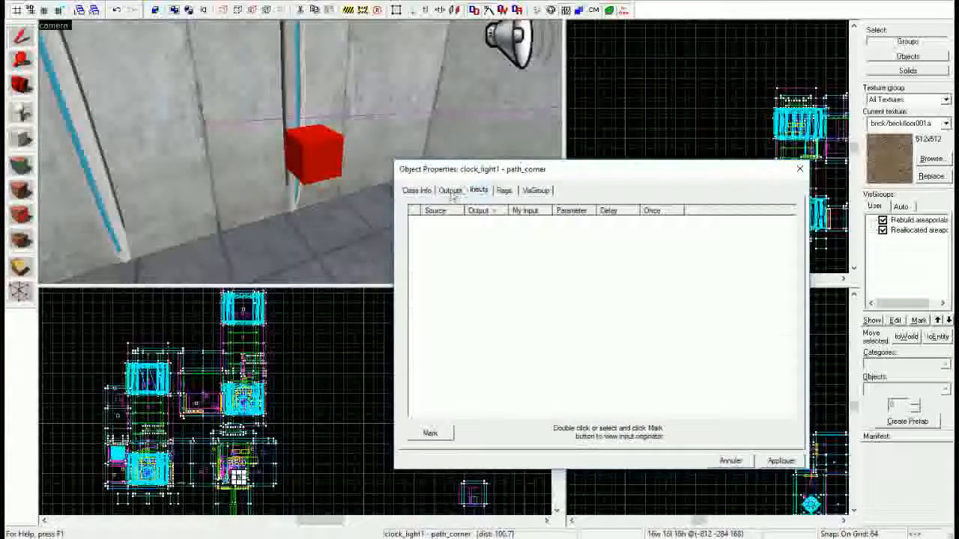
left_click(450, 191)
left_click(478, 191)
left_click(503, 191)
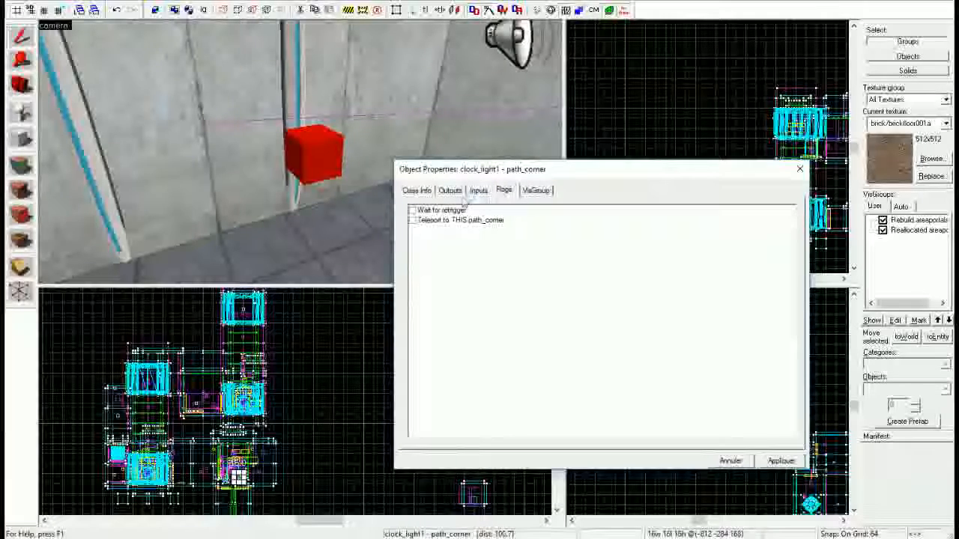
left_click(450, 190)
left_click(416, 190)
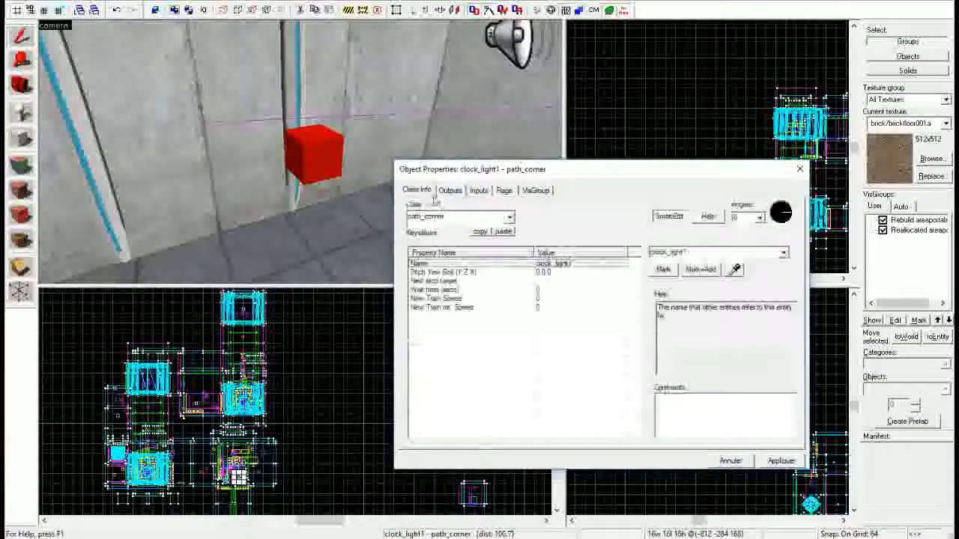
Step: Select the timer_looptick_room1 logic_timer below the wall clock and view its class properties
key("z")
key("w")
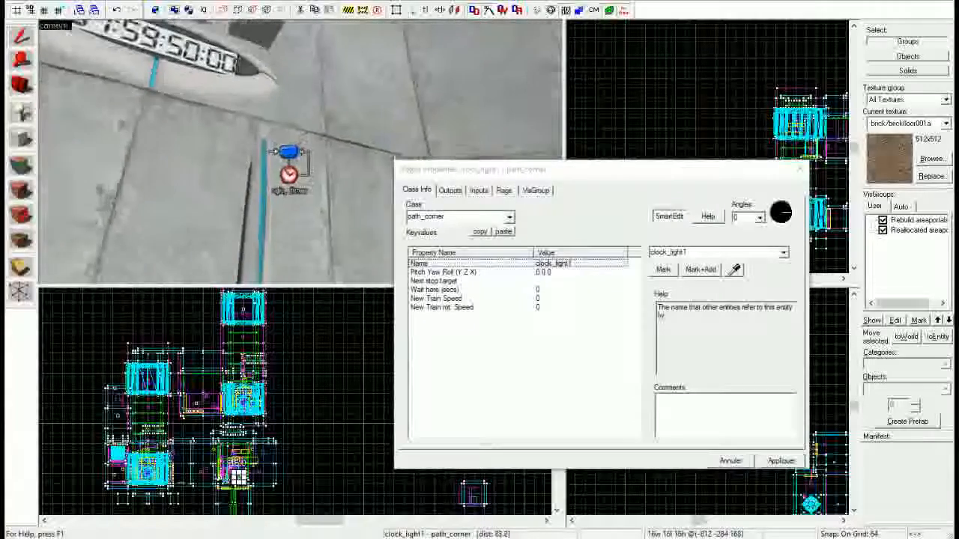
left_click(301, 152)
Step: Return to the clock_light1 path_corner near the floor and view its outputs again
key("w")
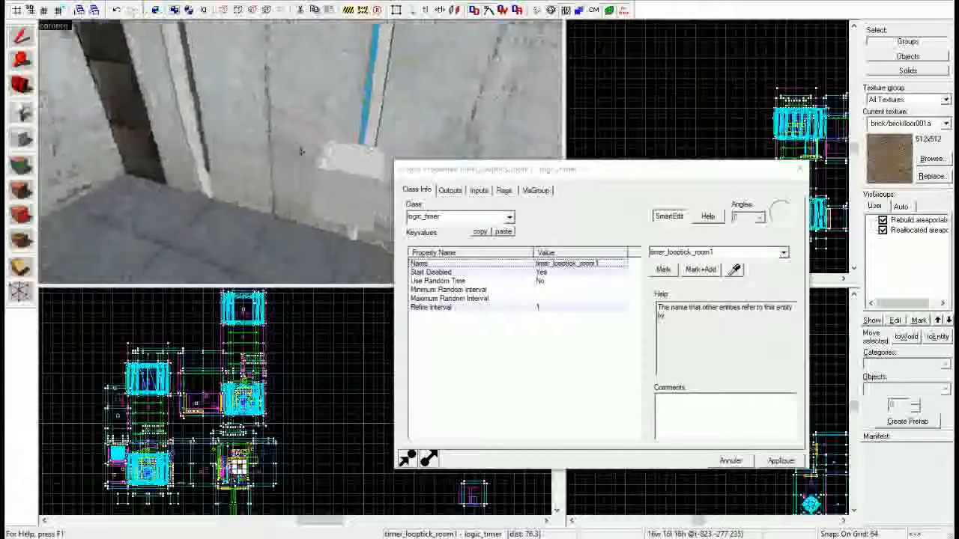
left_click(302, 152)
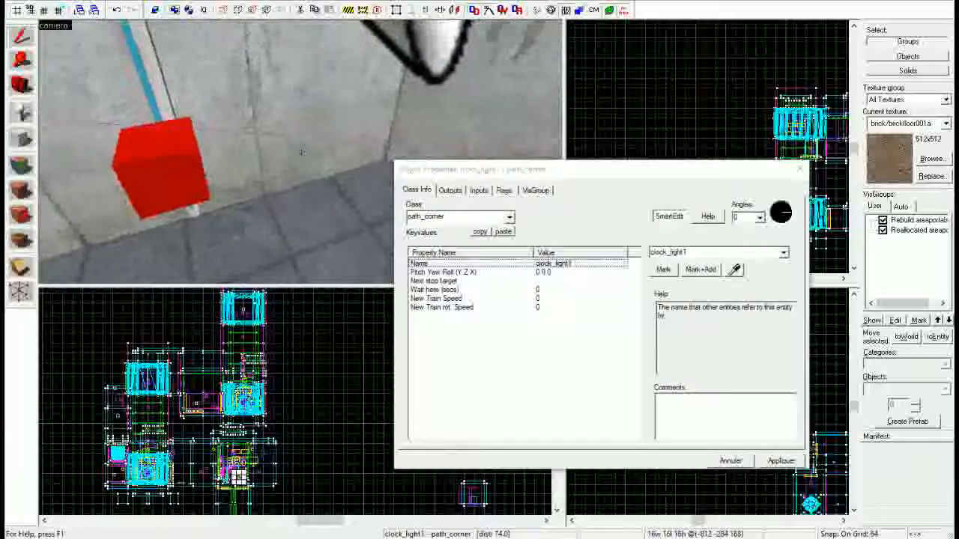
key("z")
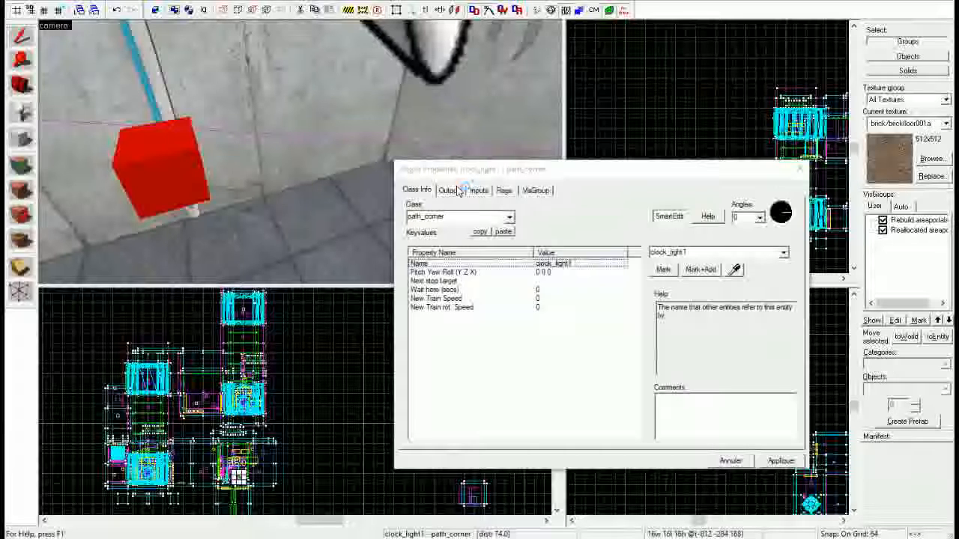
left_click(450, 191)
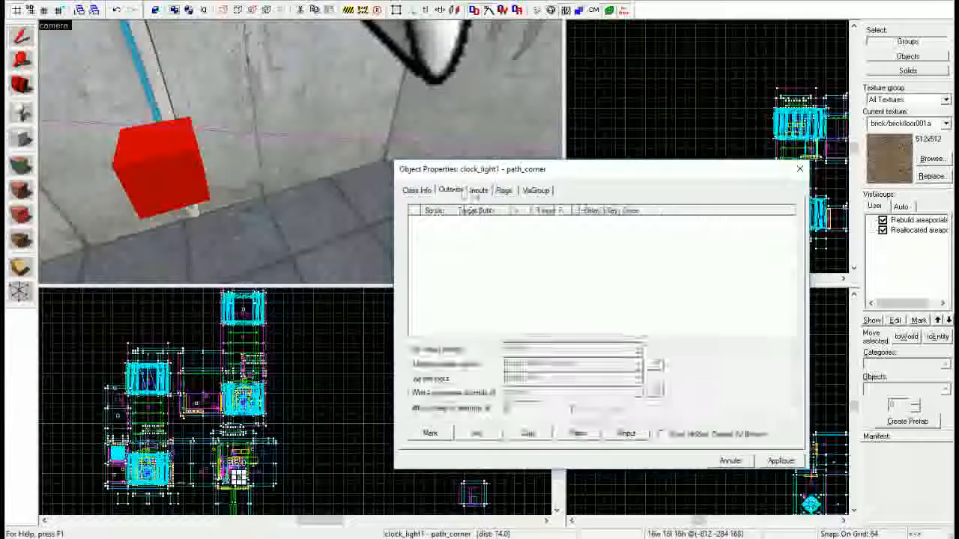
Step: Check the path_corner's inputs, and select the cam1_tca00 security camera on the wall to view its inputs and class properties
left_click(479, 191)
left_click(311, 172)
key("w")
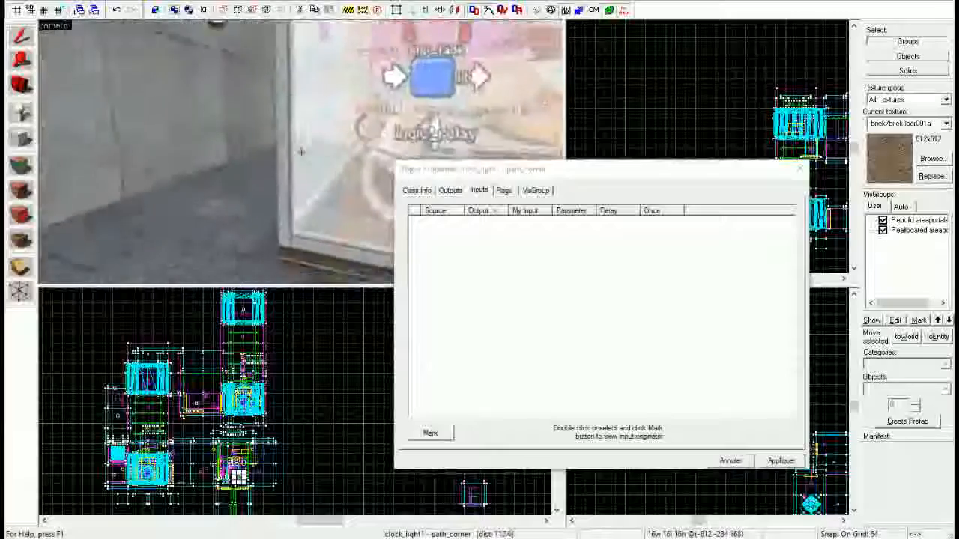
key("w")
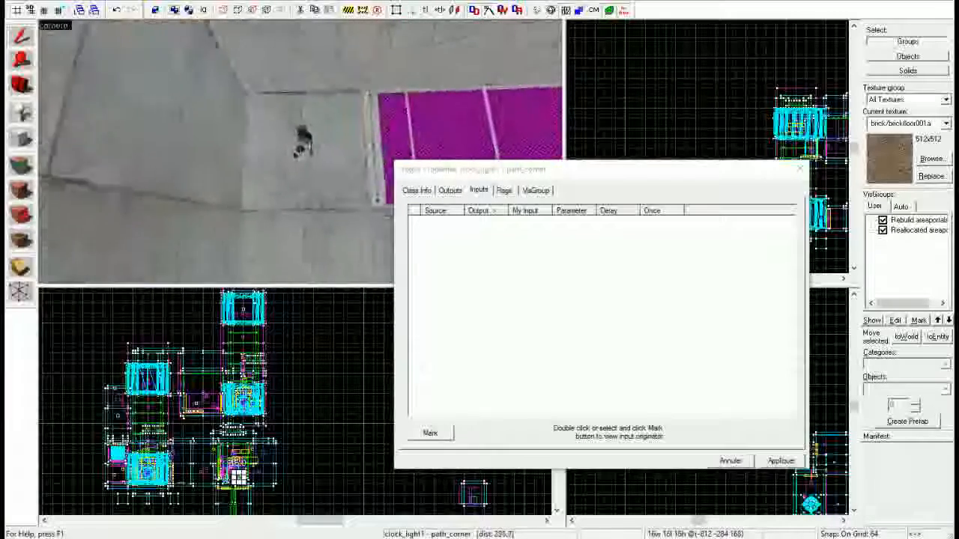
left_click(303, 161)
key("s")
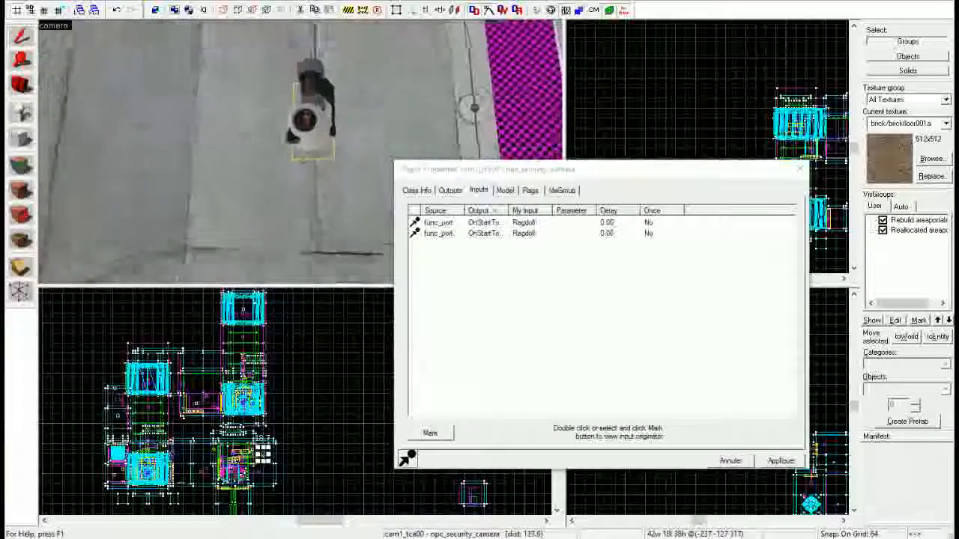
left_click(421, 190)
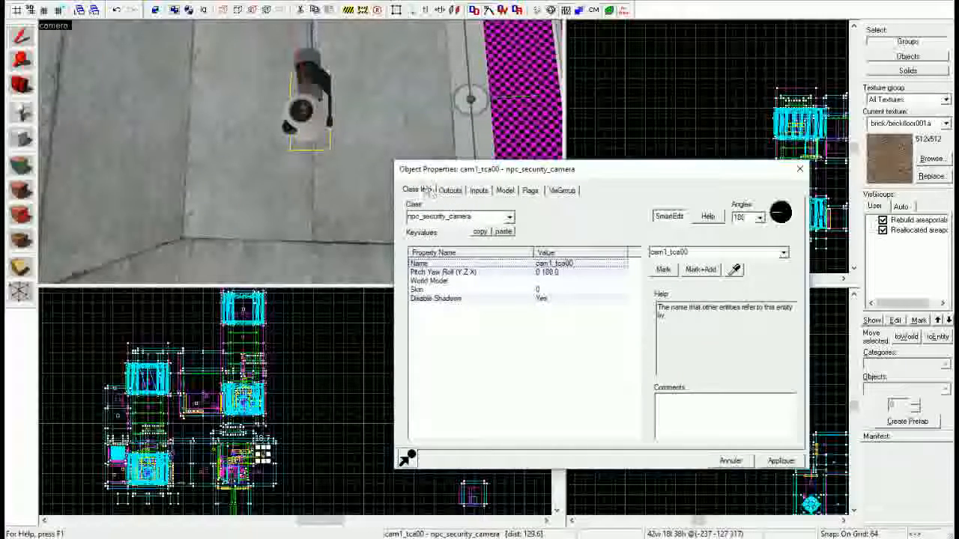
Step: Examine the cam1_tca00 security camera and its wall mount up close, keeping the camera selected
left_click(301, 152)
key("w")
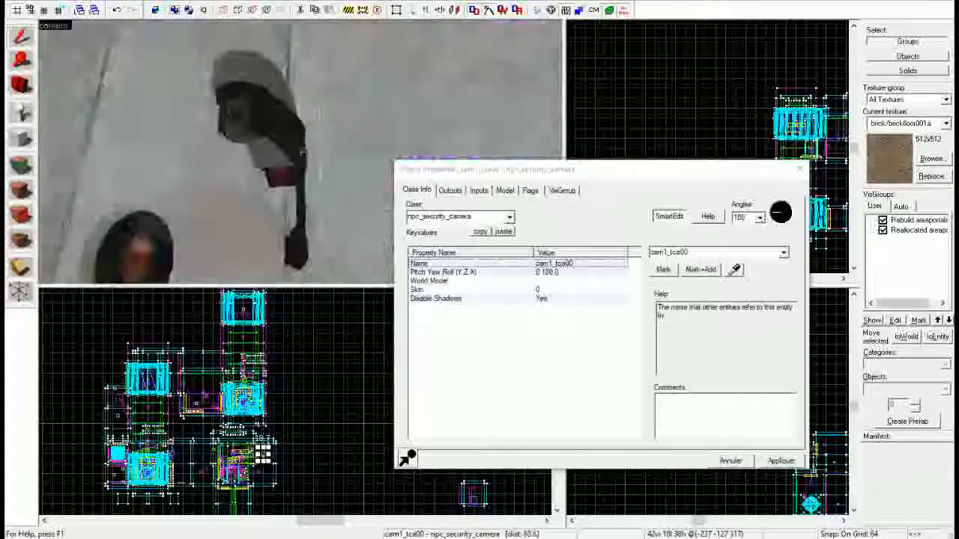
key("s")
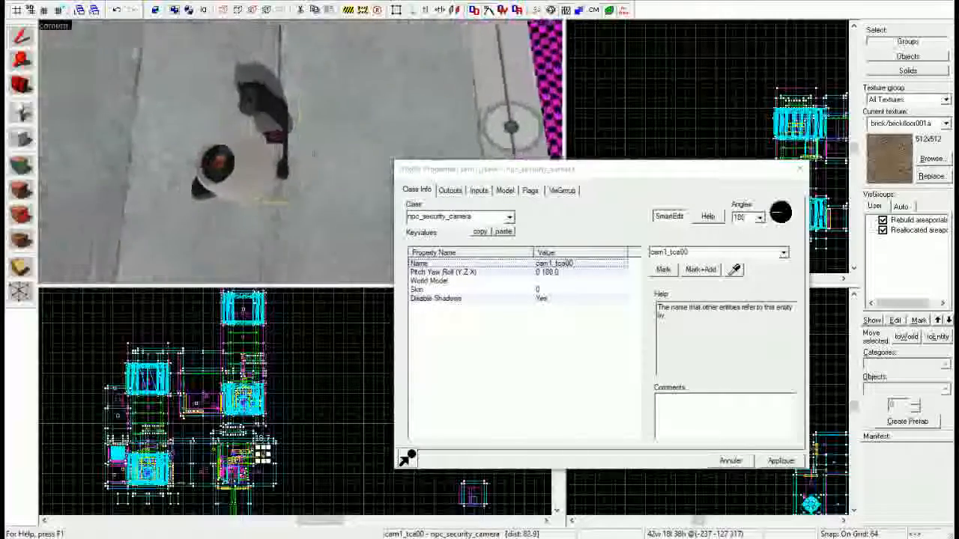
key("s")
key("z")
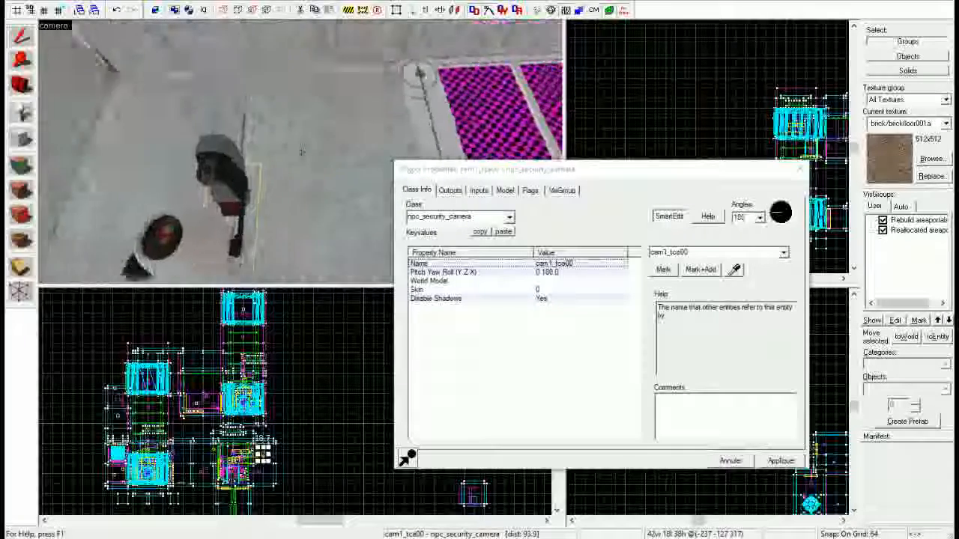
key("w")
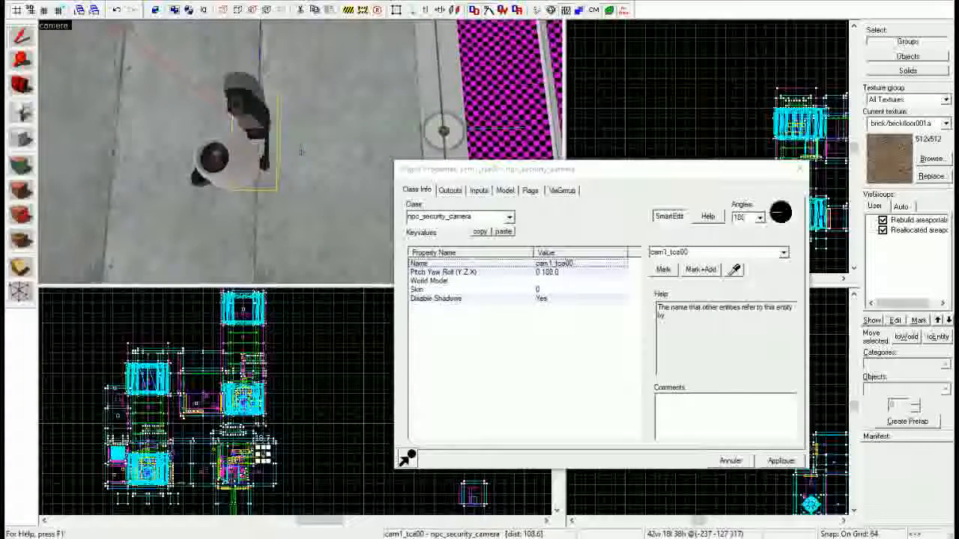
key("w")
key("w")
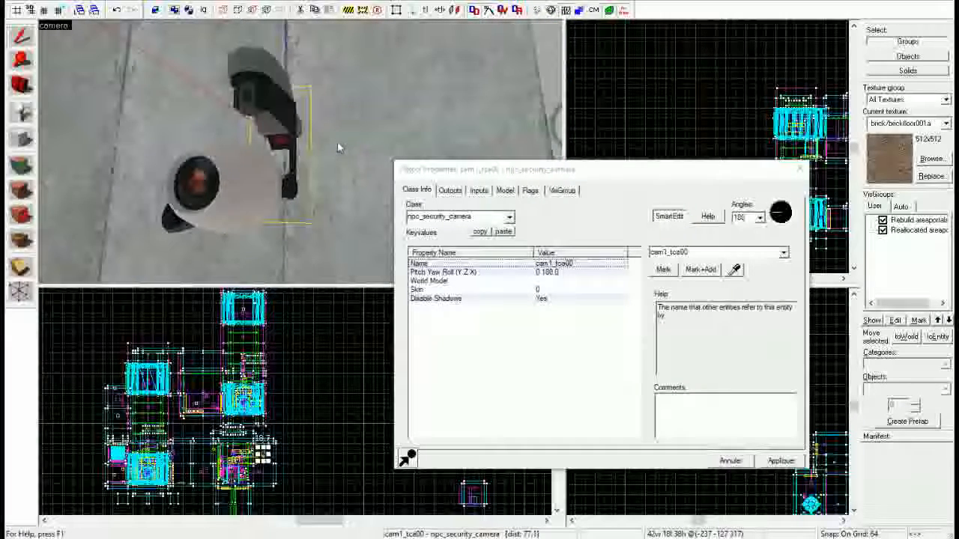
key("z")
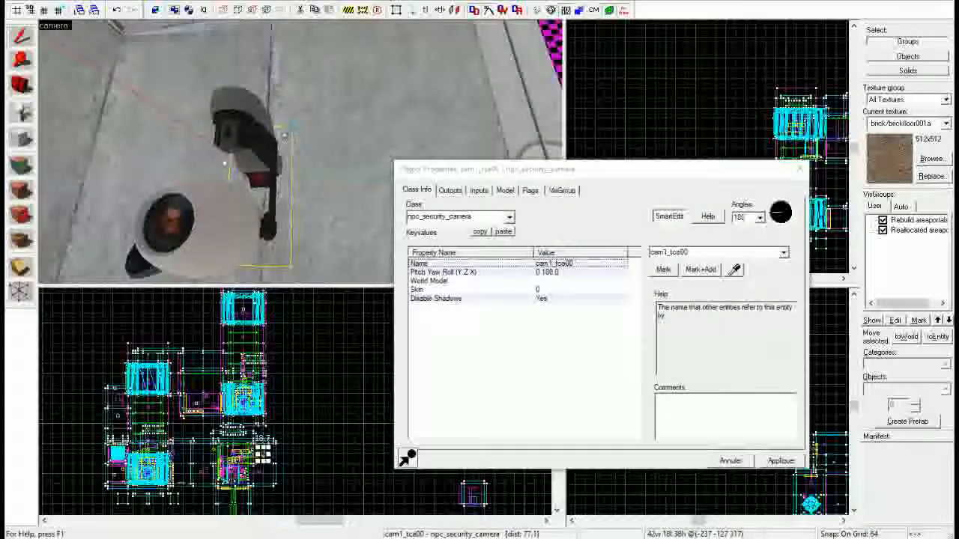
key("z")
left_click(322, 119)
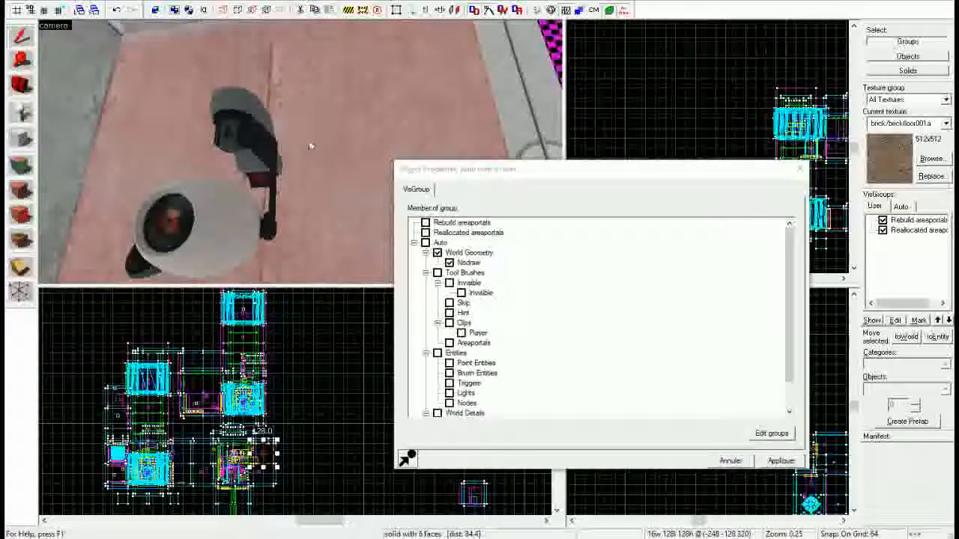
key("Right")
left_click(256, 141)
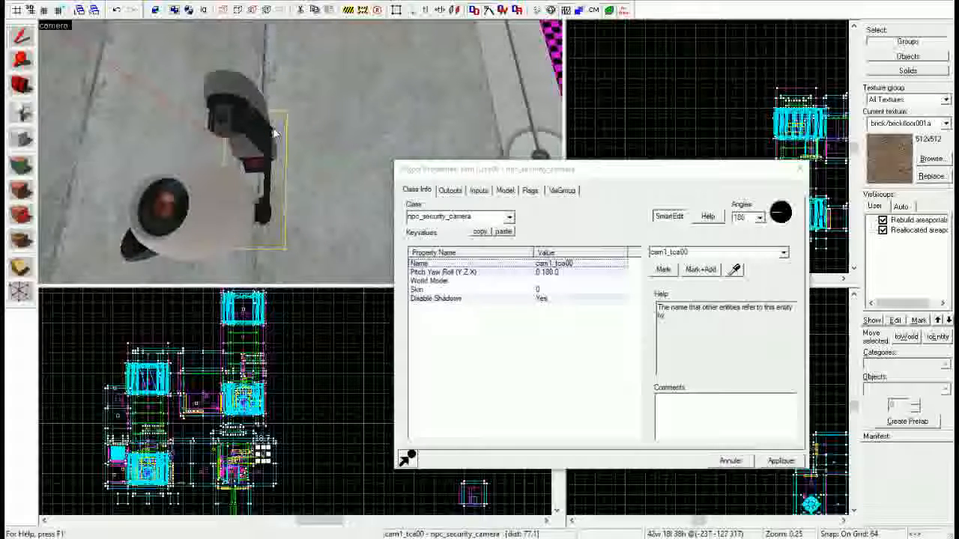
Step: Inspect the back of the security camera's mount and select the small func_portal_detector brush there to view its class properties
key("Up")
key("Up")
key("Up")
key("Up")
key("Up")
key("Up")
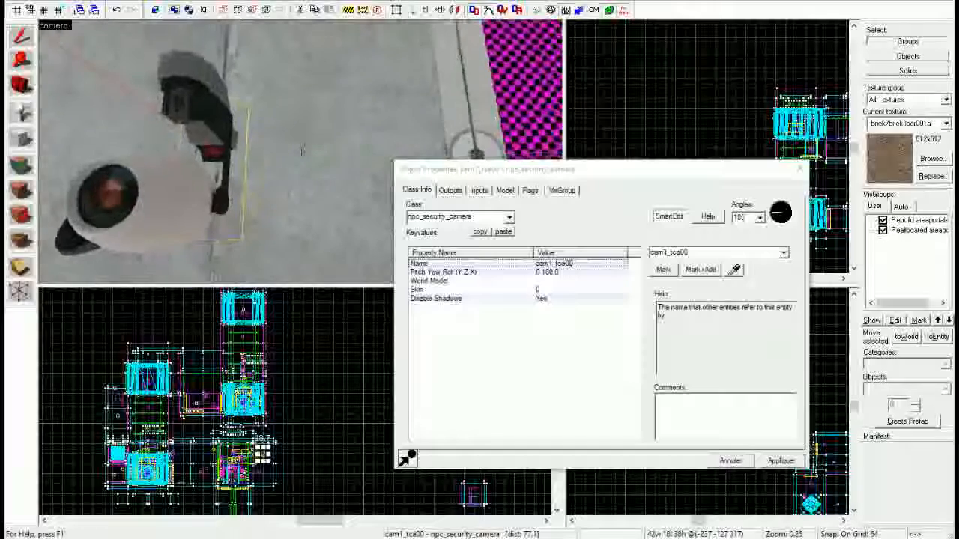
key("Up")
key("Up")
key("Up")
key("Up")
key("Up")
key("Up")
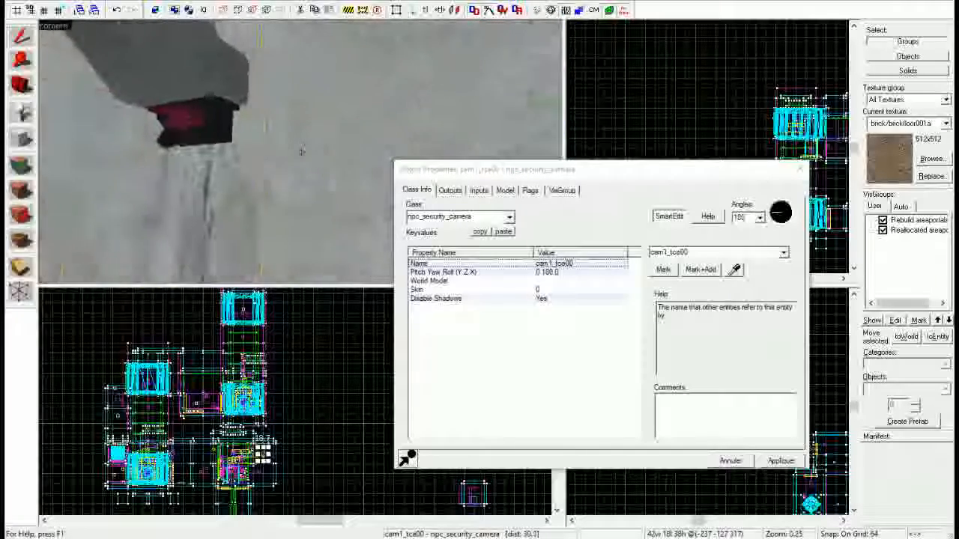
key("Up")
key("Up")
key("Up")
key("Up")
key("Up")
key("Up")
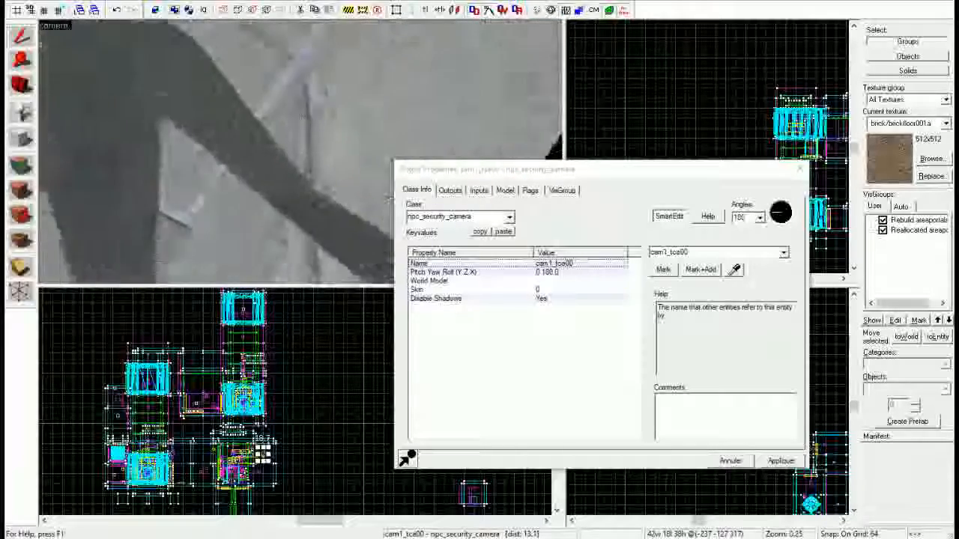
key("Up")
key("Up")
key("Up")
key("Up")
key("Up")
key("Up")
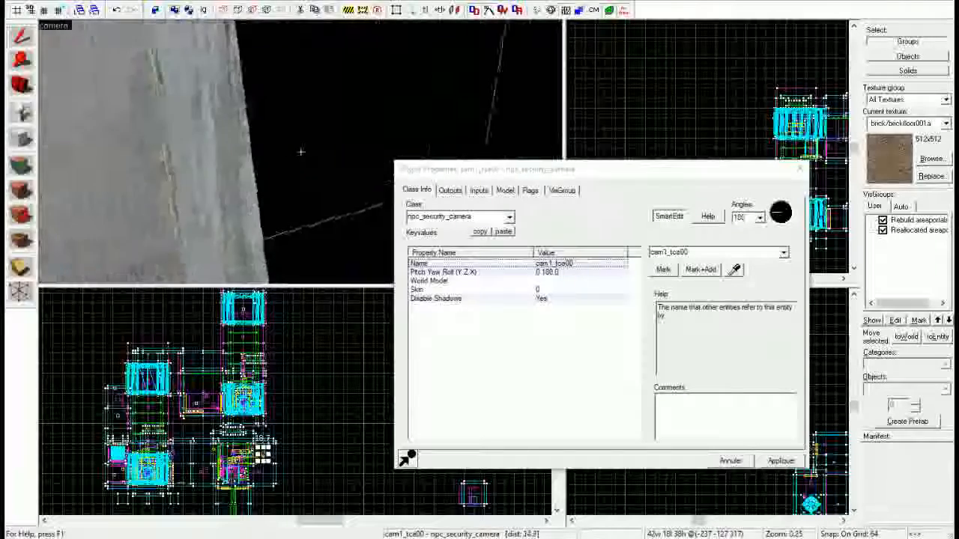
key("Up")
key("Up")
key("Up")
key("Up")
key("Up")
key("Up")
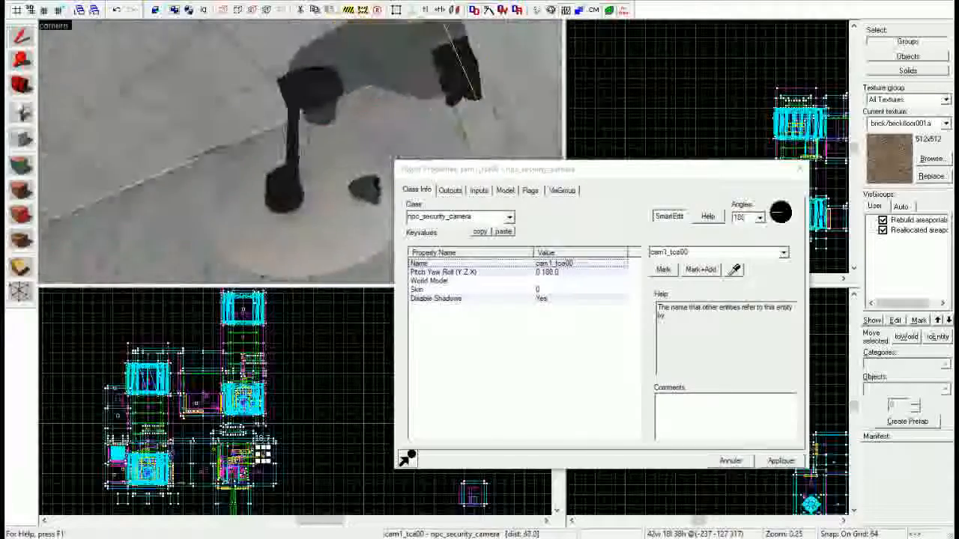
key("Up")
key("Up")
key("Up")
key("Up")
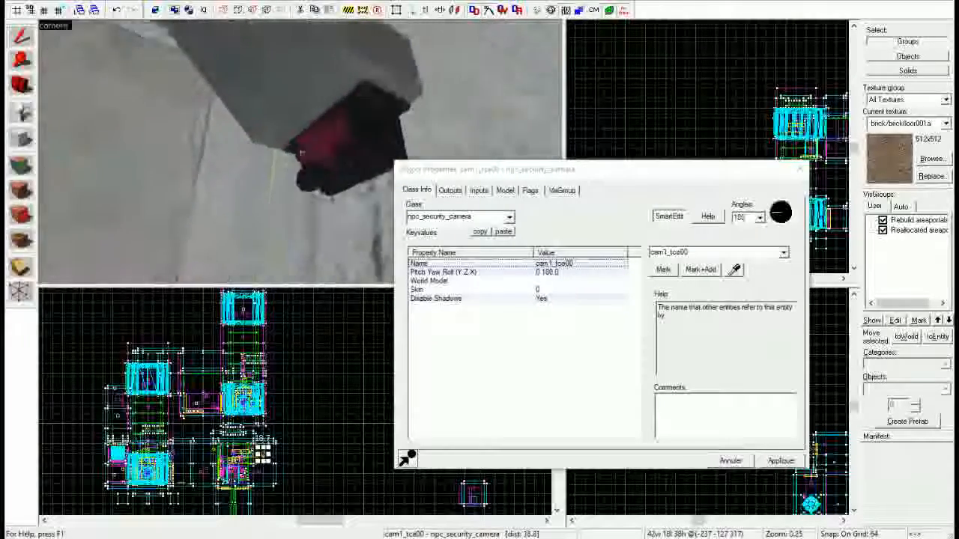
left_click(300, 152)
key("s")
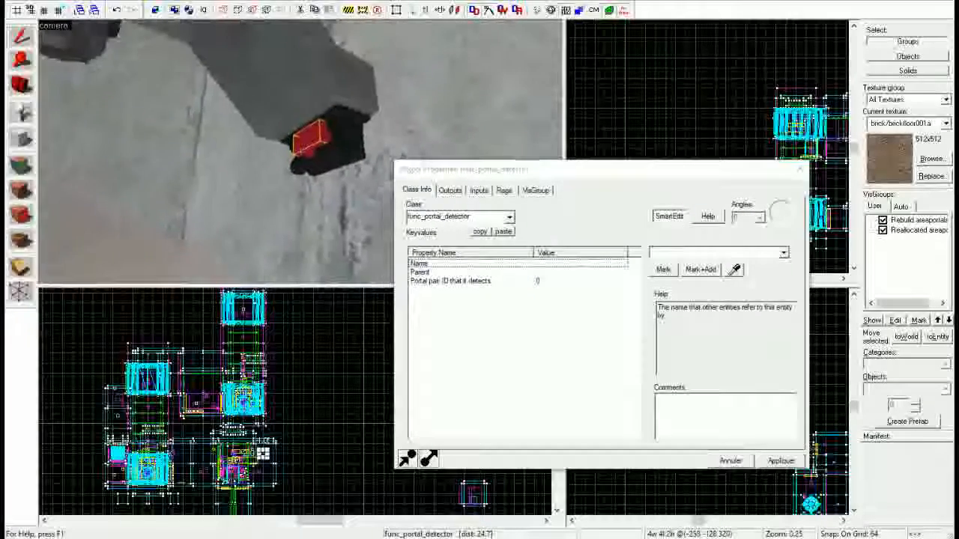
Step: Reselect the cam1_tca00 security camera and view its inputs to see which func_portal_detector outputs trigger it
key("w")
key("w")
key("w")
key("w")
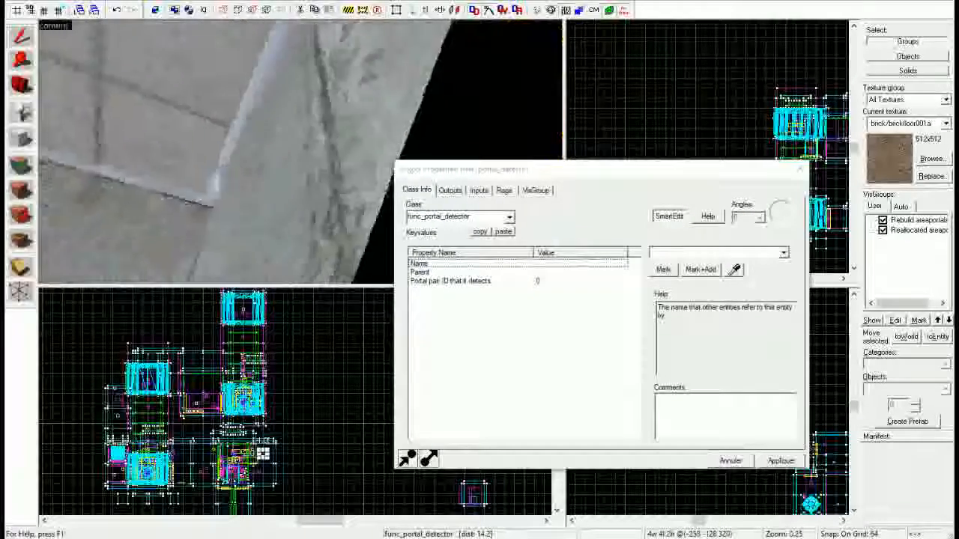
key("s")
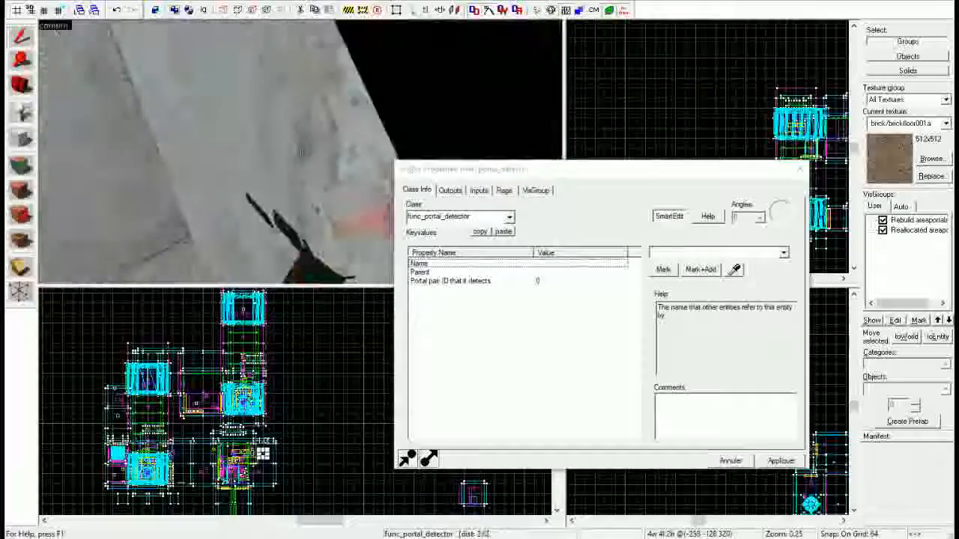
key("z")
key("s")
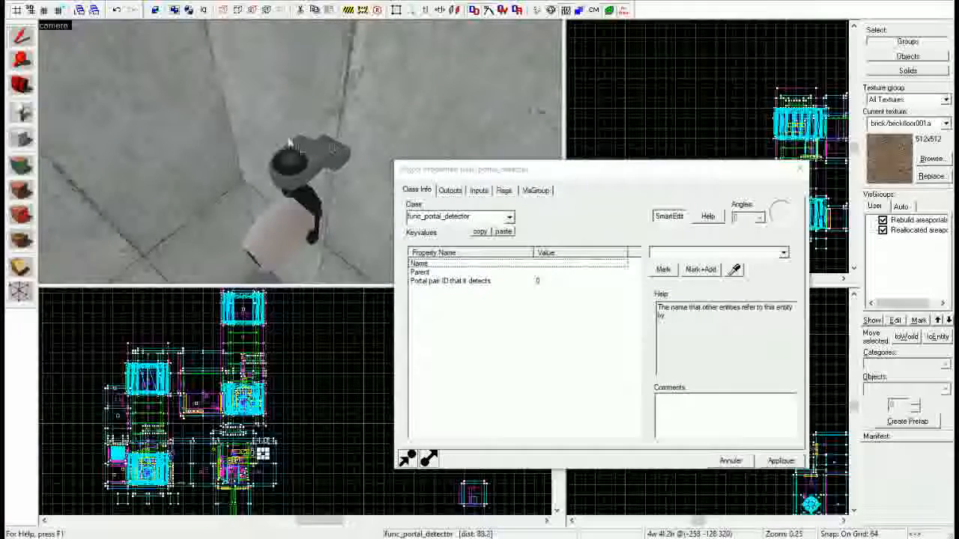
left_click(302, 152)
key("w")
key("w")
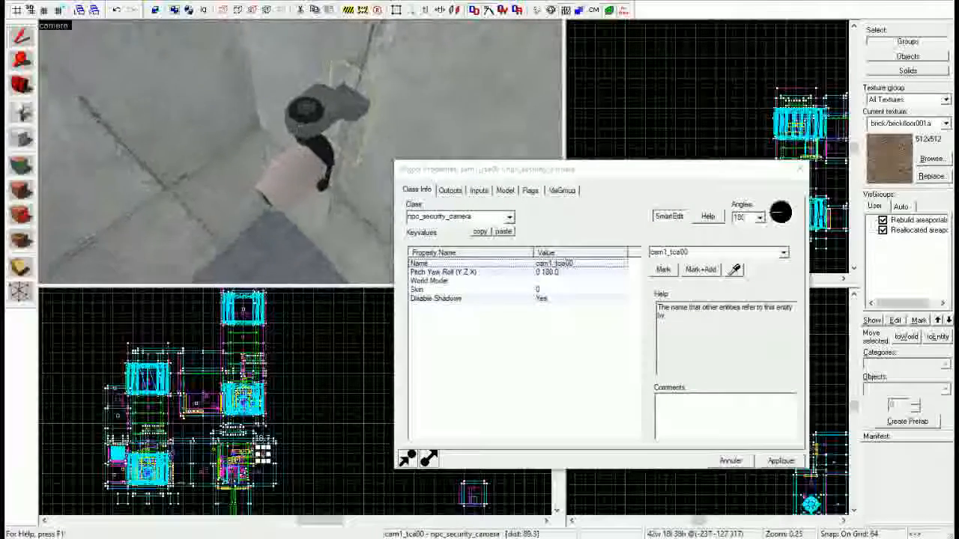
key("w")
key("Up")
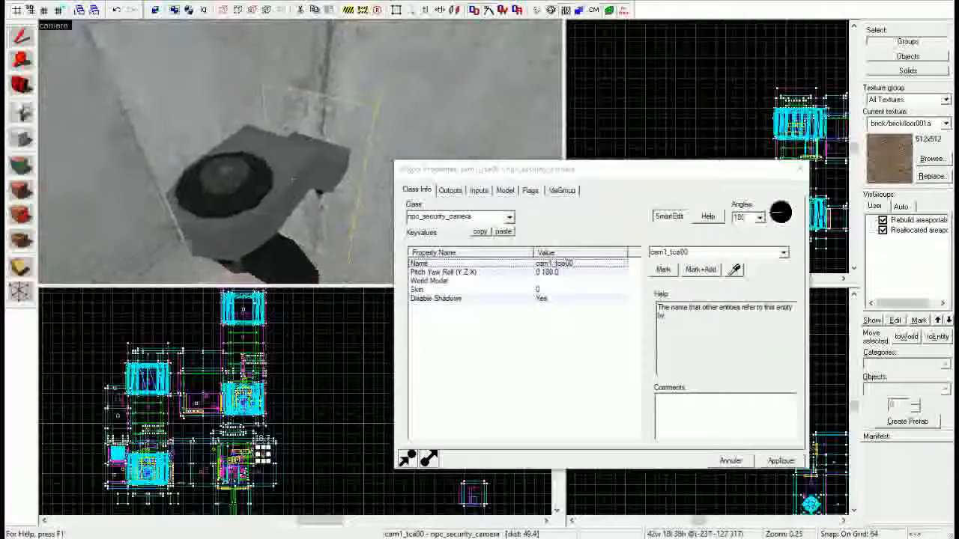
left_click(478, 191)
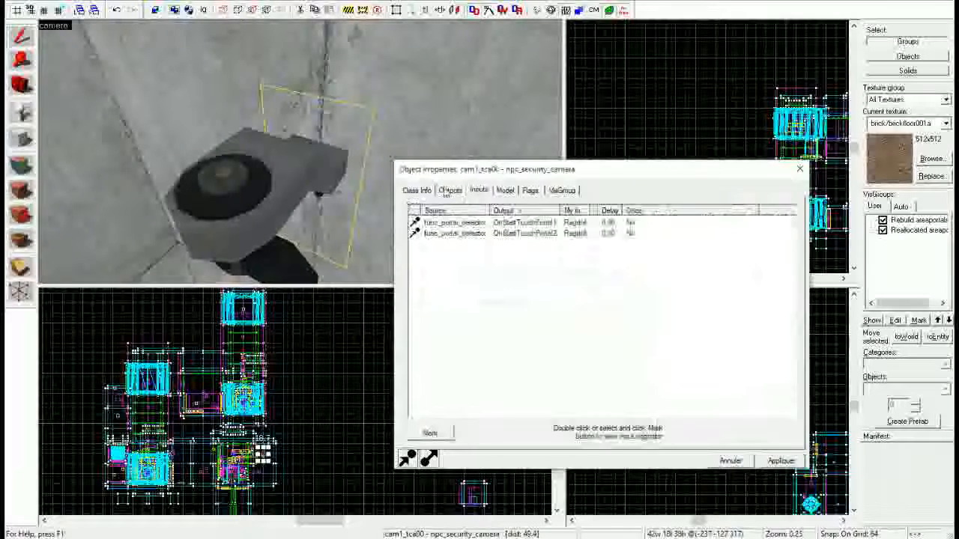
Step: Select the show_intro_hints logic_case near the floor beside the white blocks and view its inputs
key("z")
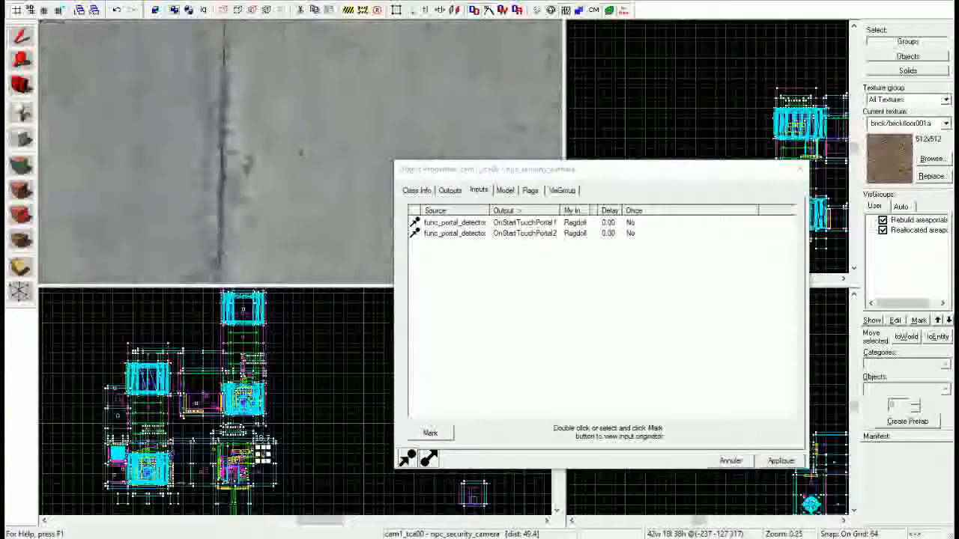
key("w")
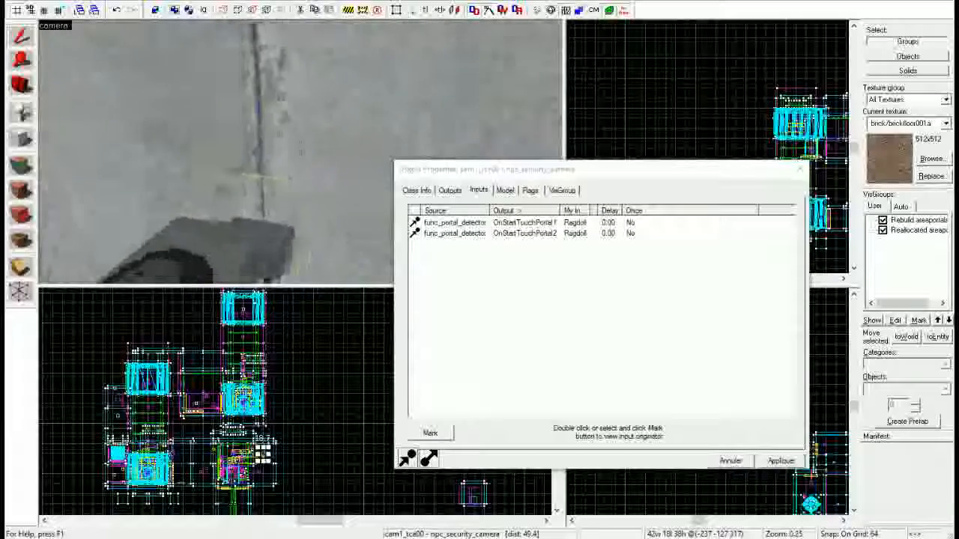
key("w")
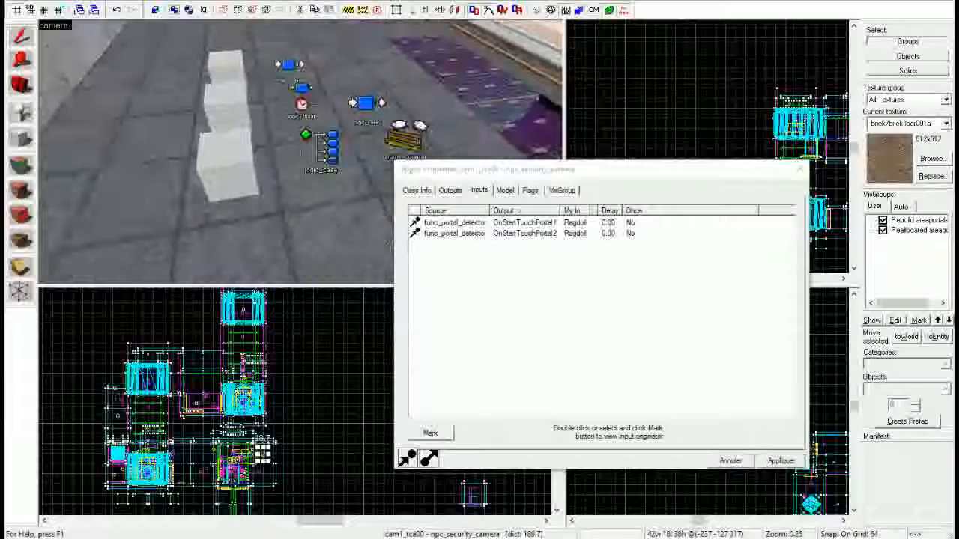
left_click(299, 152)
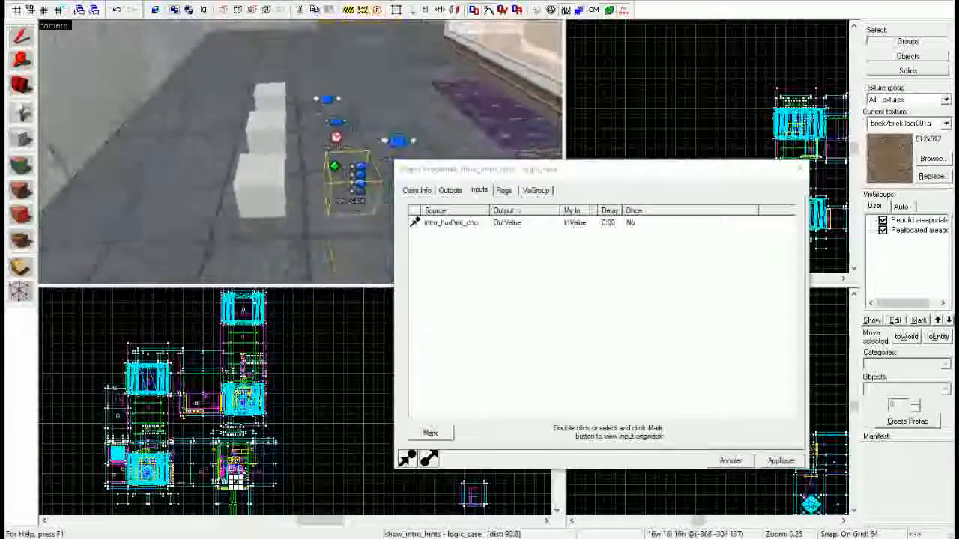
key("s")
Step: Check the inputs of the intro_hudhint_chooser math_counter and the hint_jump env_hudhint near the white blocks
key("w")
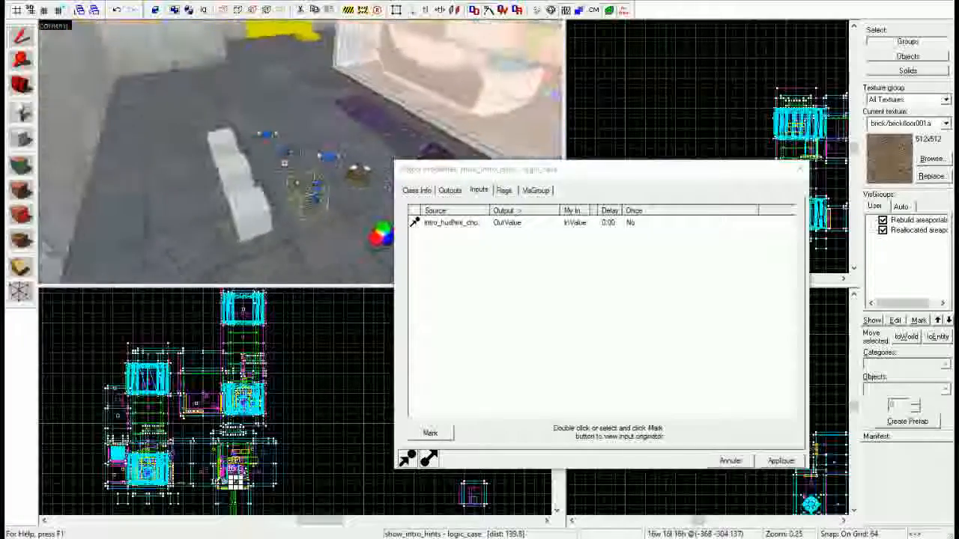
left_click(301, 152)
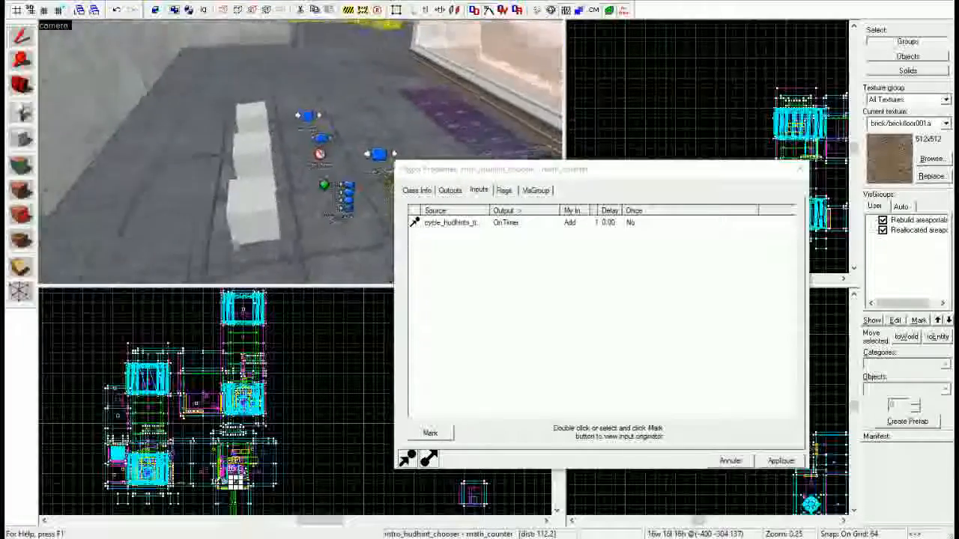
left_click(301, 152)
left_click(301, 152)
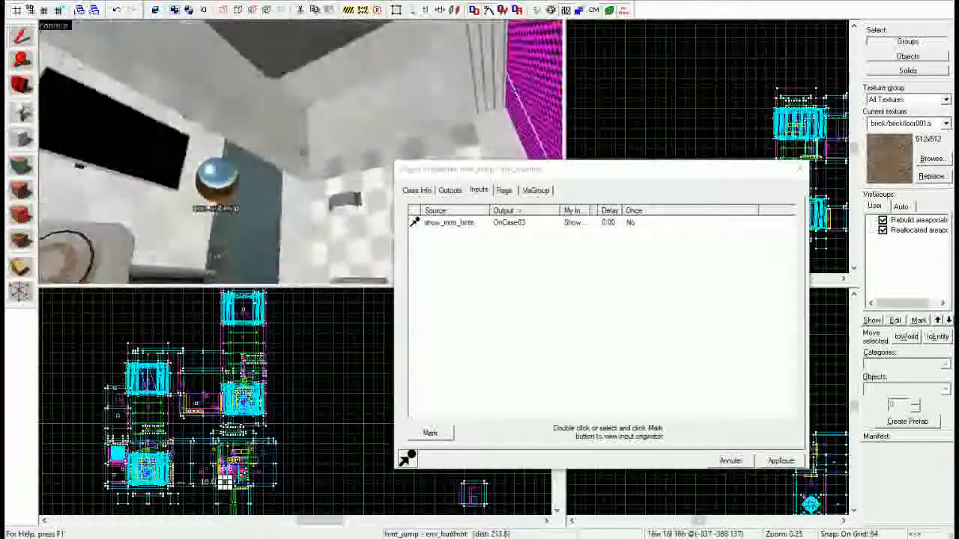
Step: Select the pink checkered func_brush window of the observation room and view its outputs and class properties
key("w")
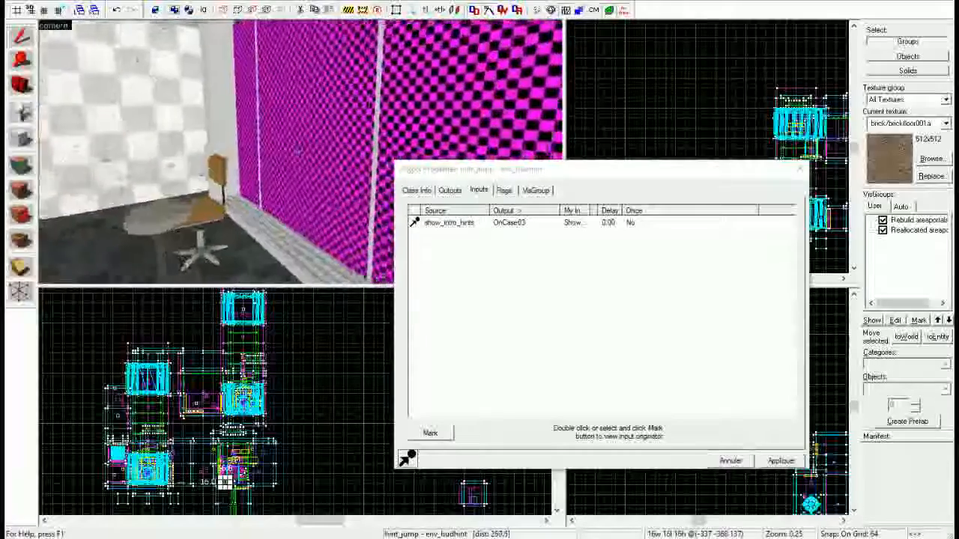
left_click(301, 152)
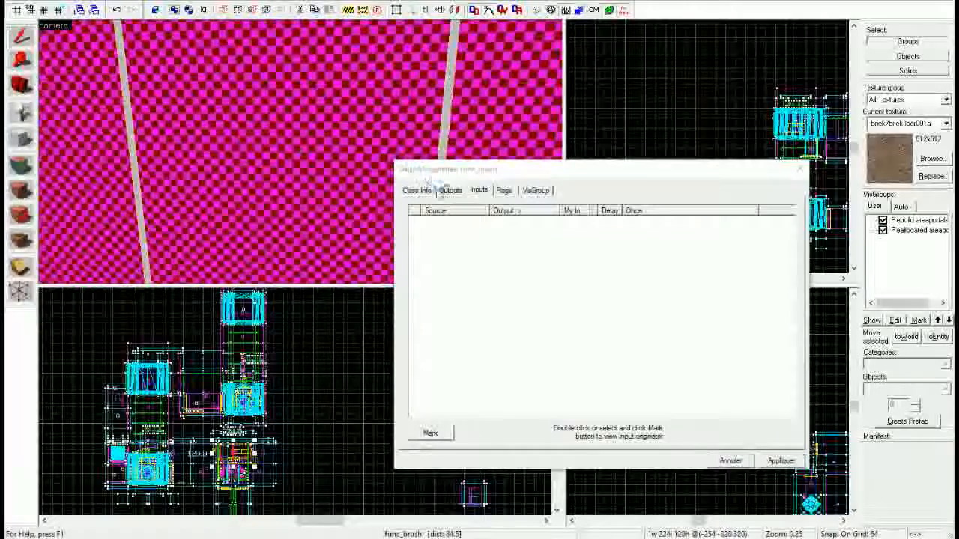
left_click(447, 191)
left_click(417, 190)
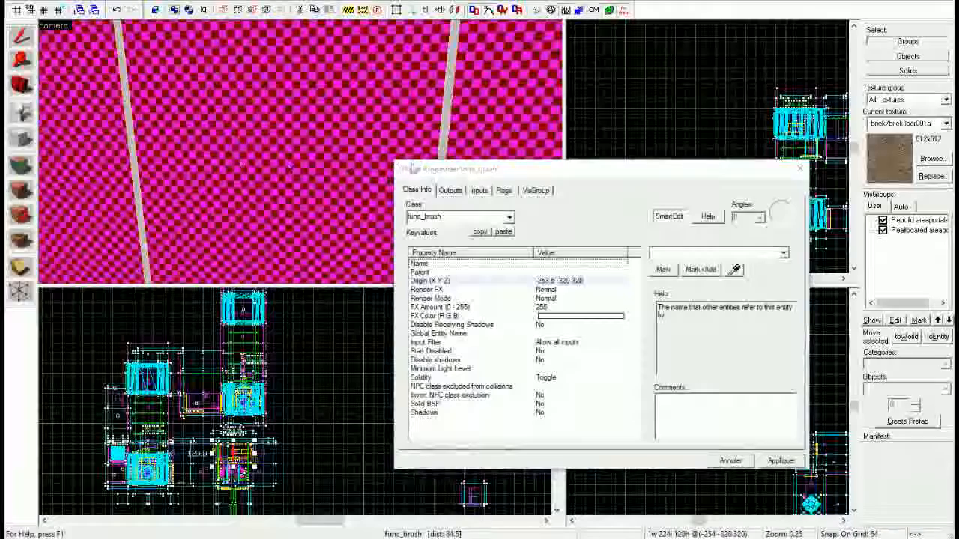
Step: Check the flags of the pink checkered func_brush window, inspect its surface up close and view its outputs
left_click(504, 190)
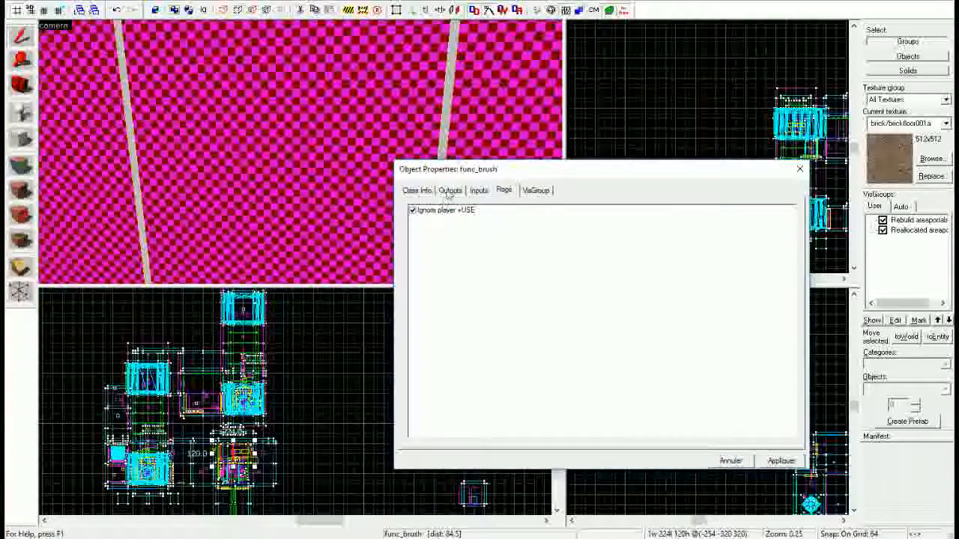
key("z")
key("w")
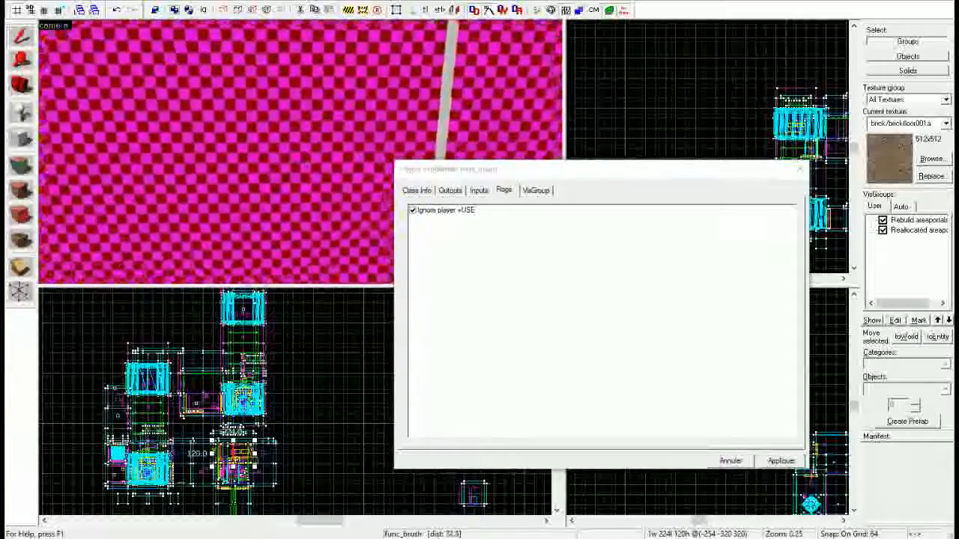
key("w")
key("s")
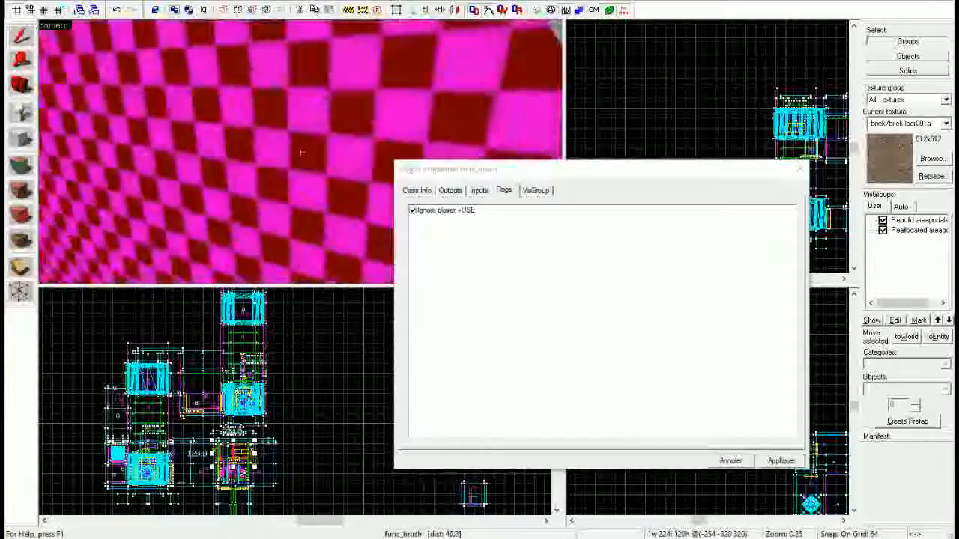
key("z")
left_click(450, 190)
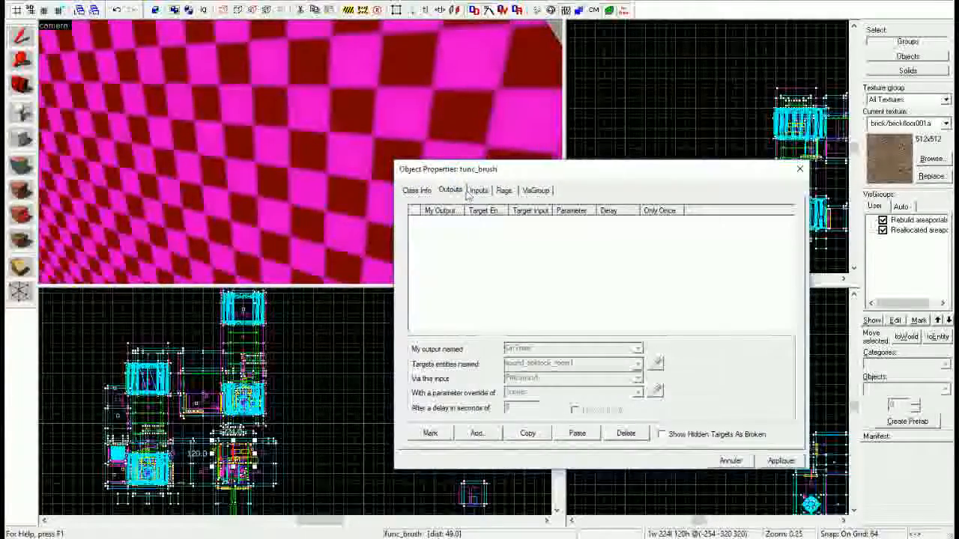
Step: Select the yellow info_node box on the floor beside the round door and view its class properties
key("w")
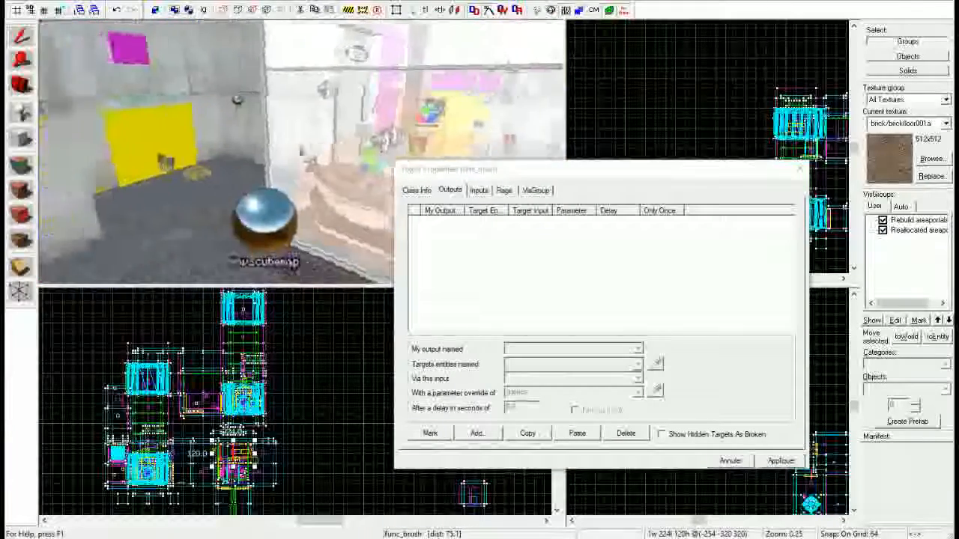
key("w")
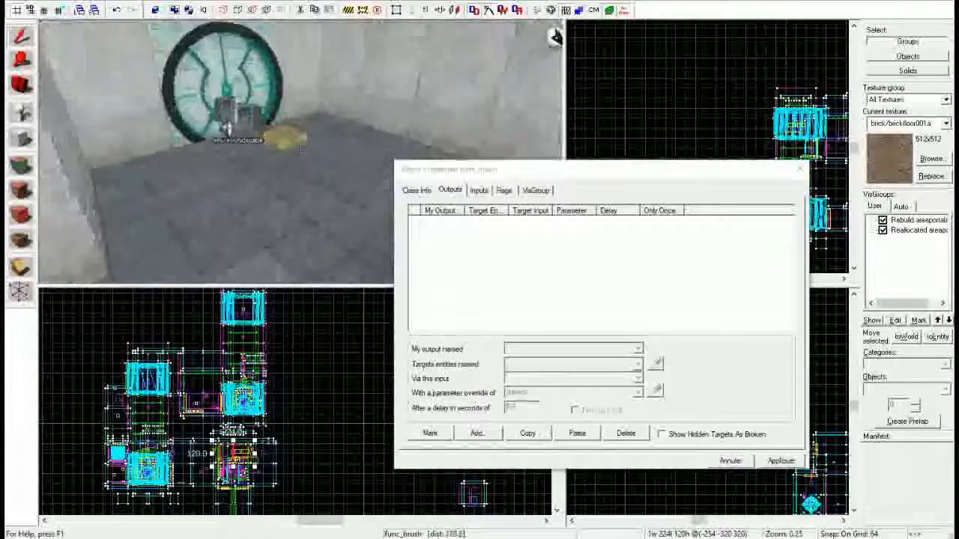
left_click(302, 153)
key("w")
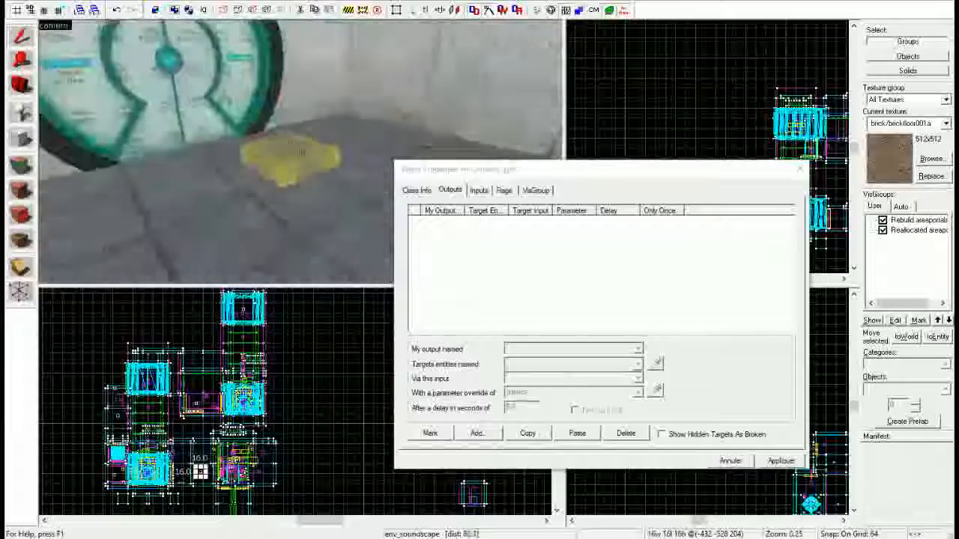
left_click(302, 153)
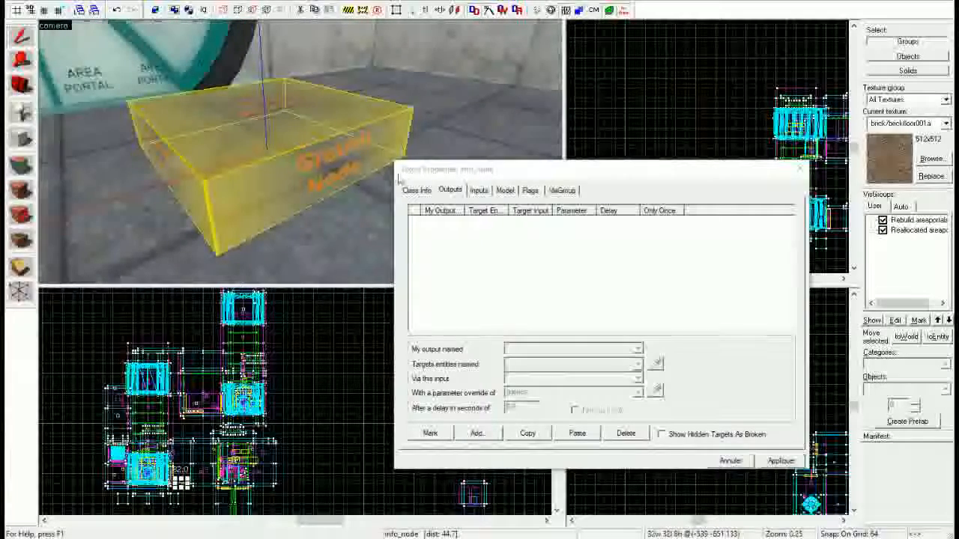
left_click(419, 190)
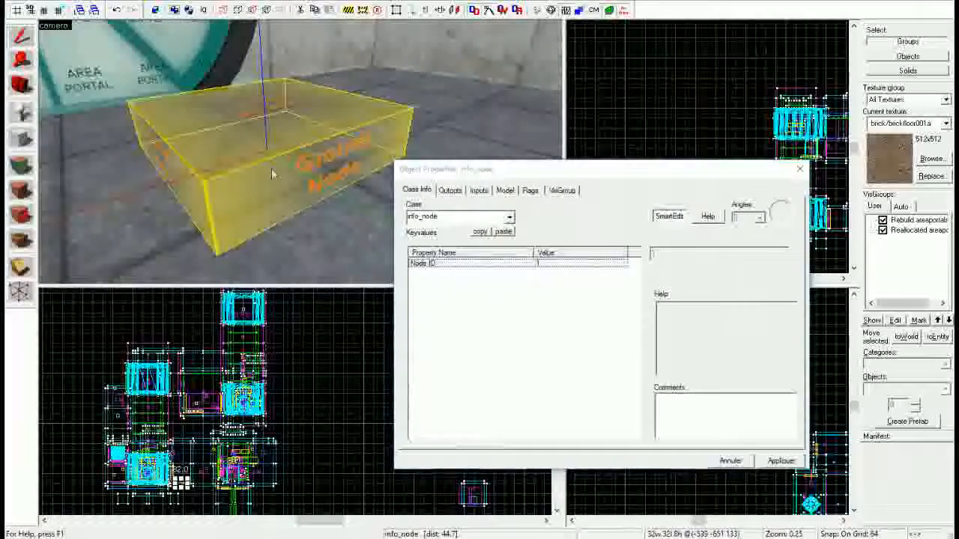
Step: Select the areaportal_button_door func_areaportal brush inside the round door and view its class properties
key("z")
key("w")
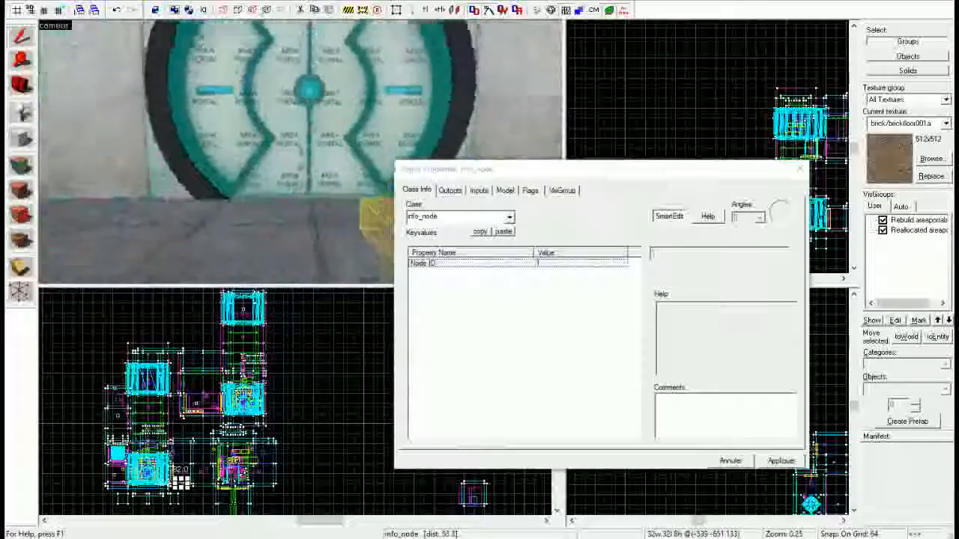
left_click(300, 152)
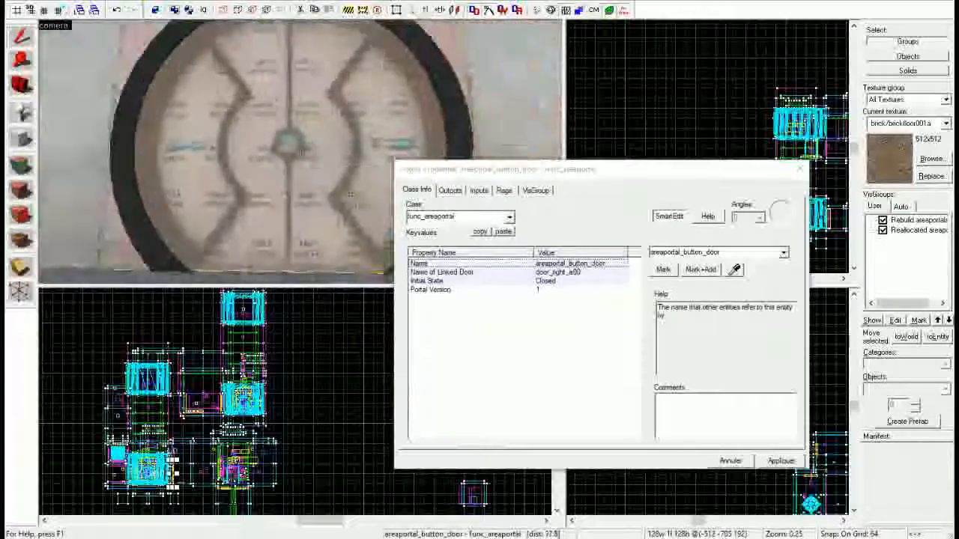
Step: Examine how the area portal brush sits in the round doorway between the start room and the room behind it
key("s")
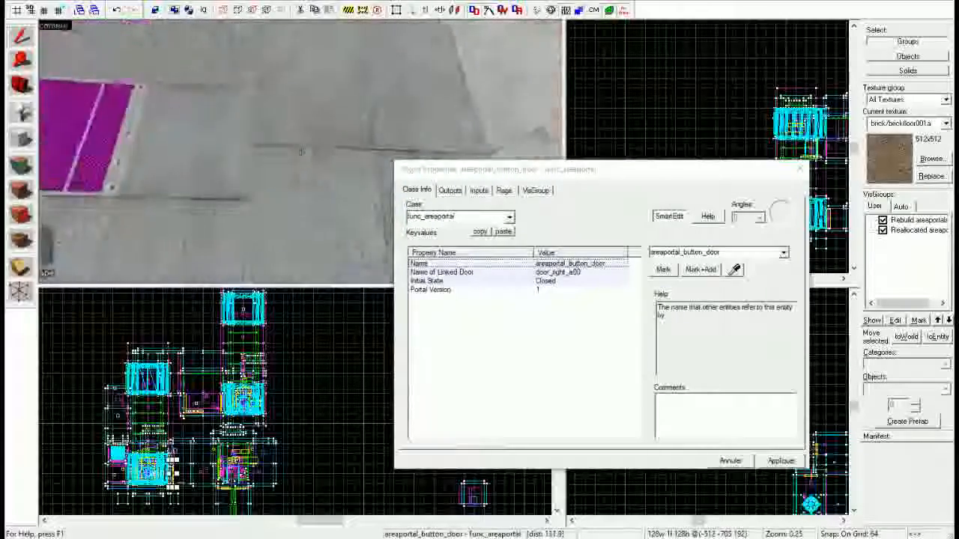
key("w")
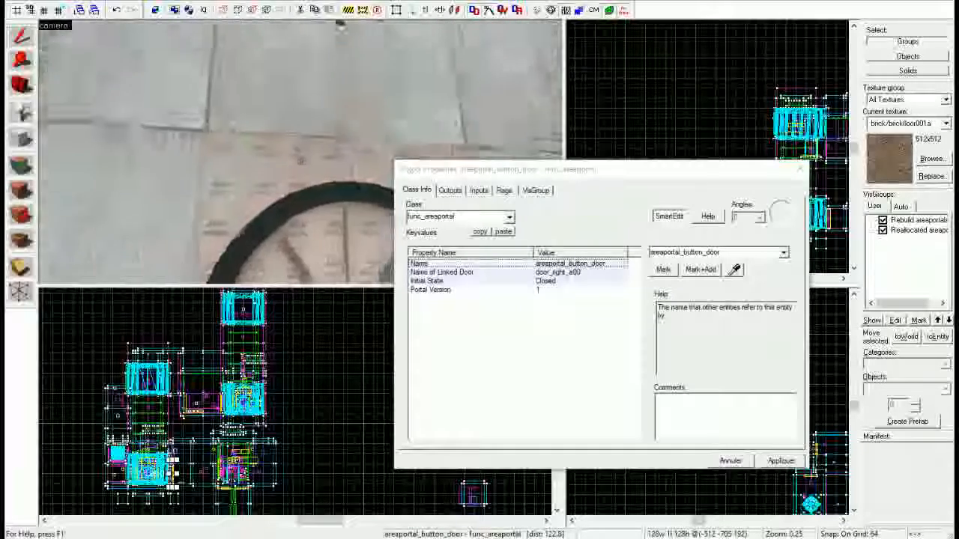
key("s")
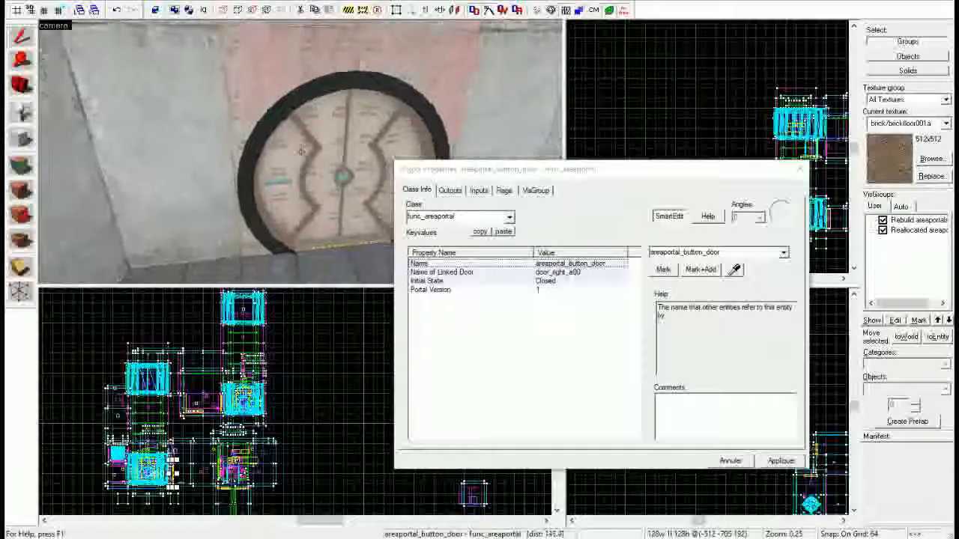
key("w")
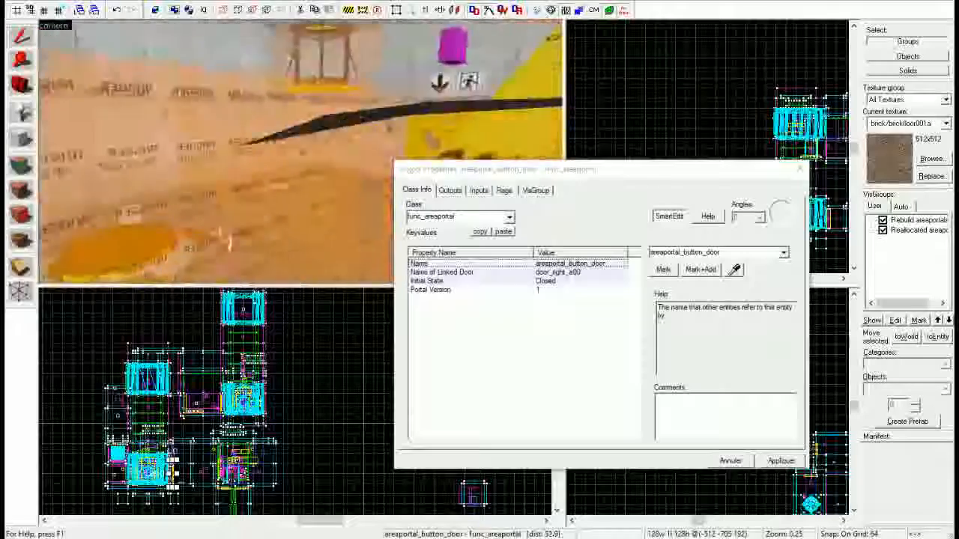
key("w")
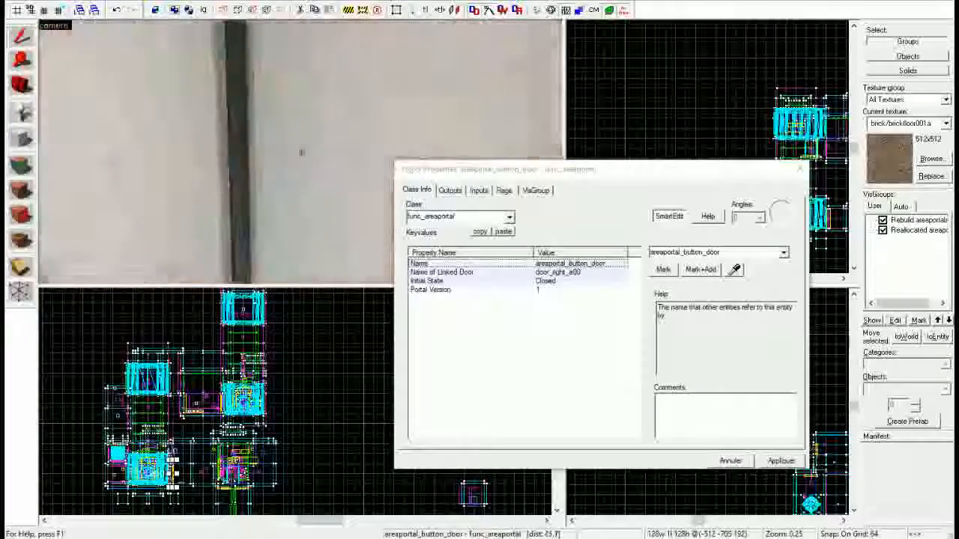
key("s")
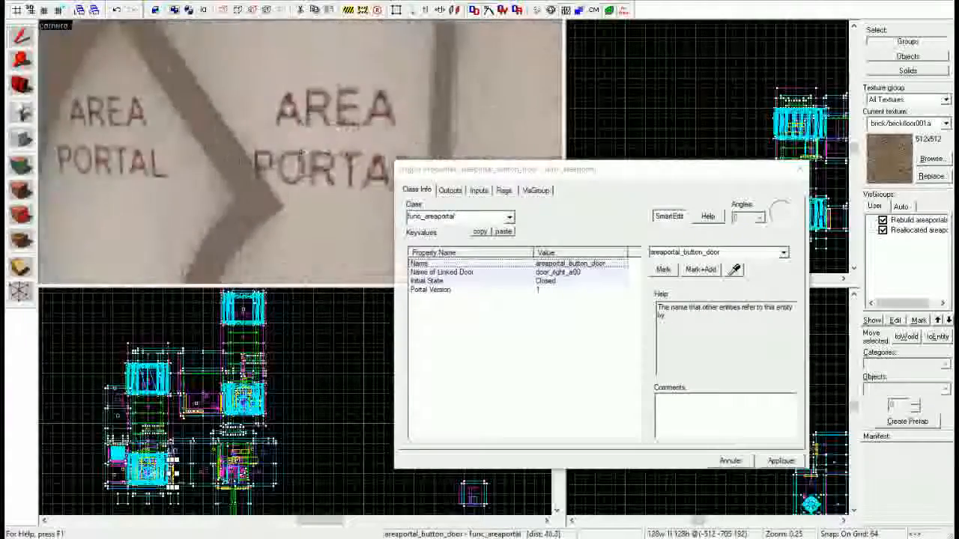
key("w")
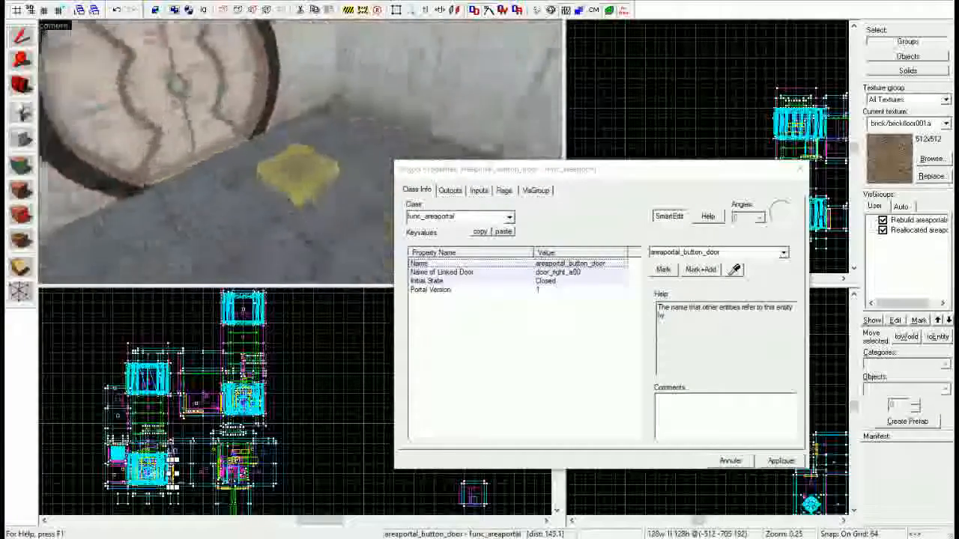
key("s")
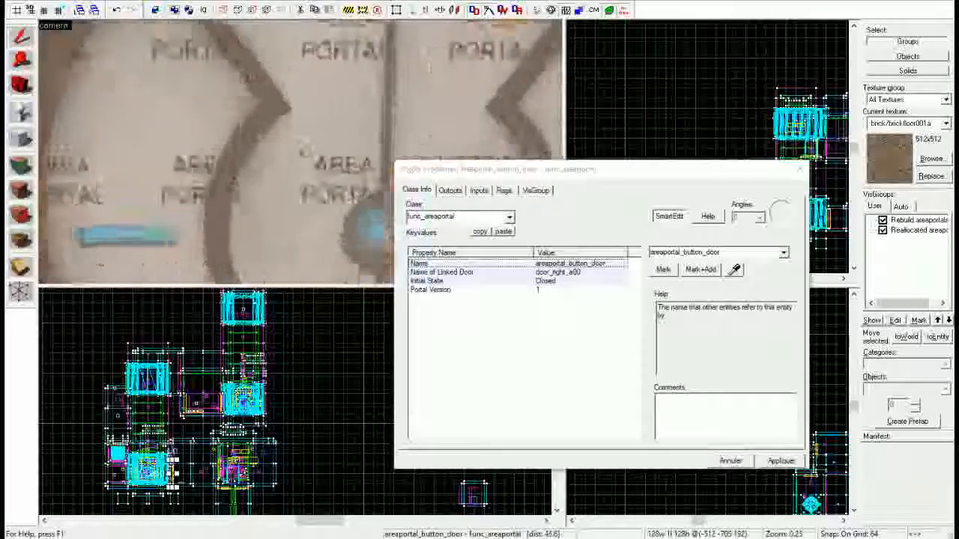
key("s")
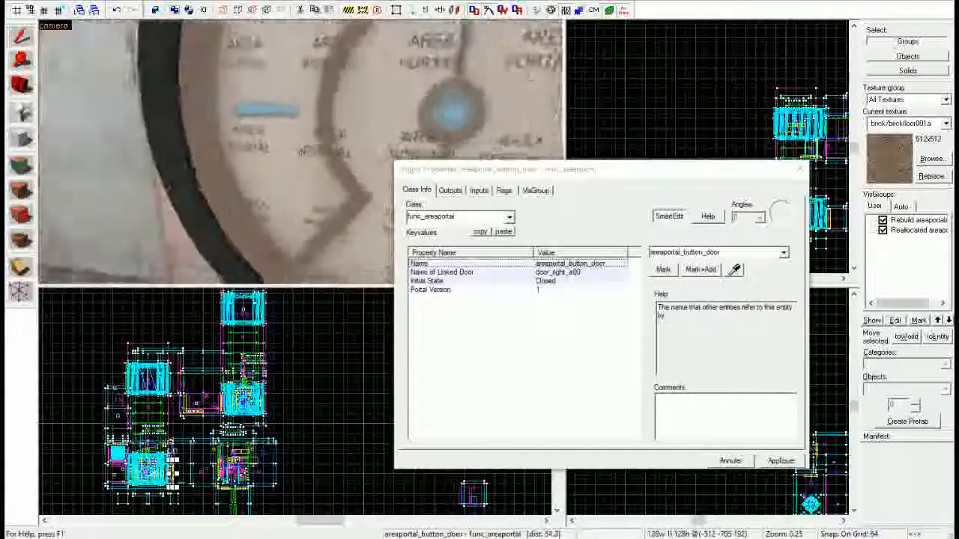
key("s")
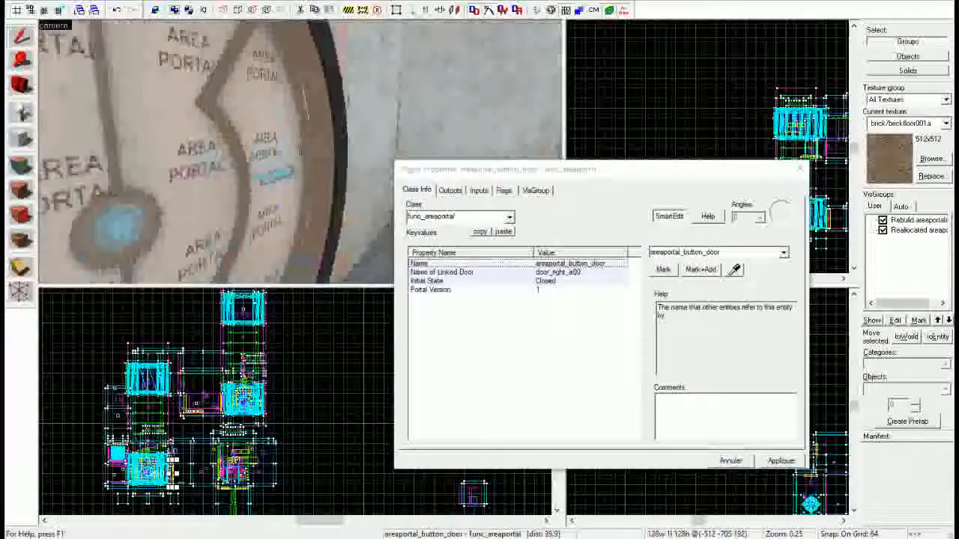
key("s")
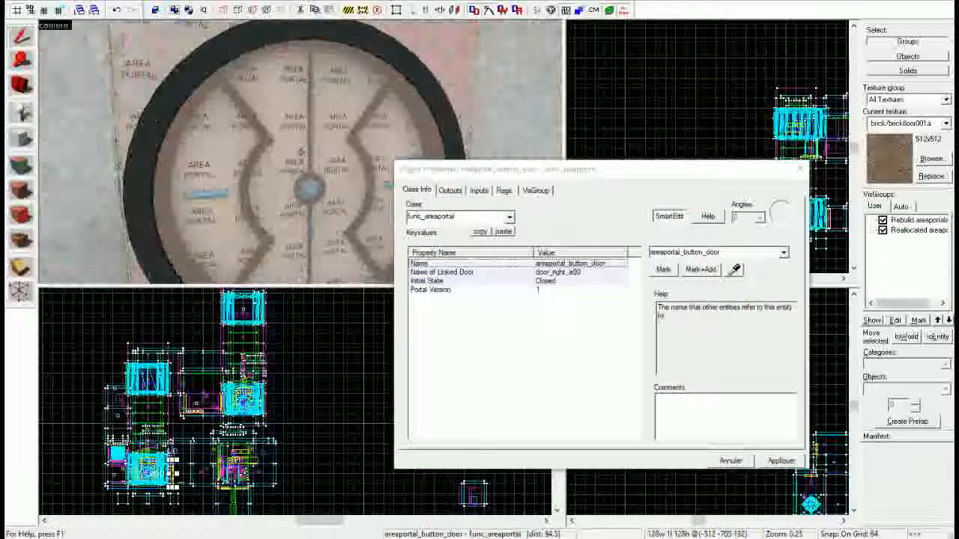
Step: Check the area portal's Initial State and the available choices for its Name of Linked Door property
left_click(542, 281)
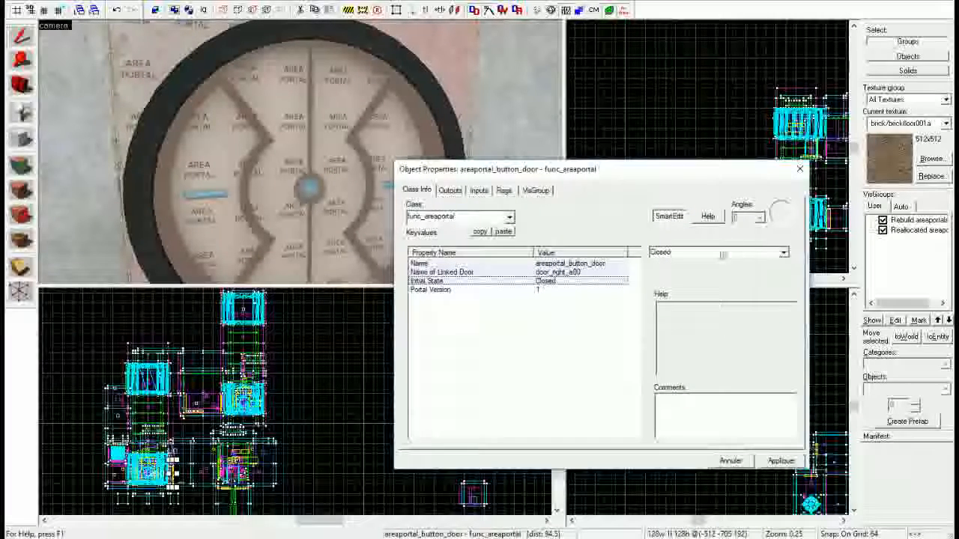
left_click(608, 272)
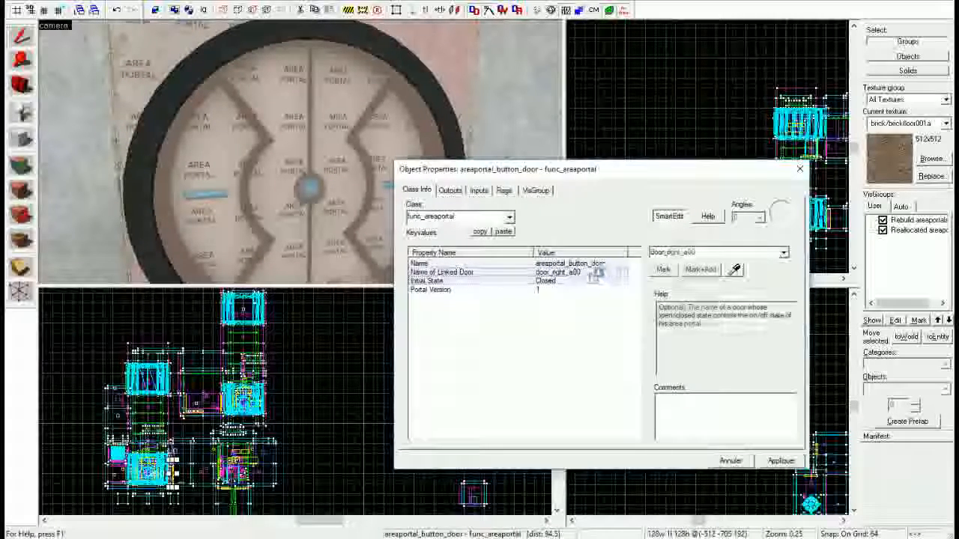
left_click(782, 256)
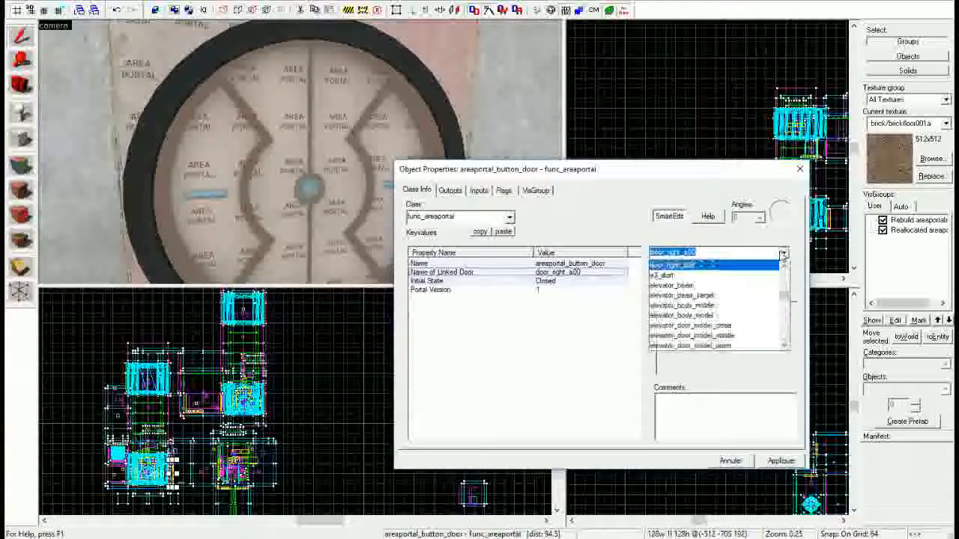
left_click(782, 255)
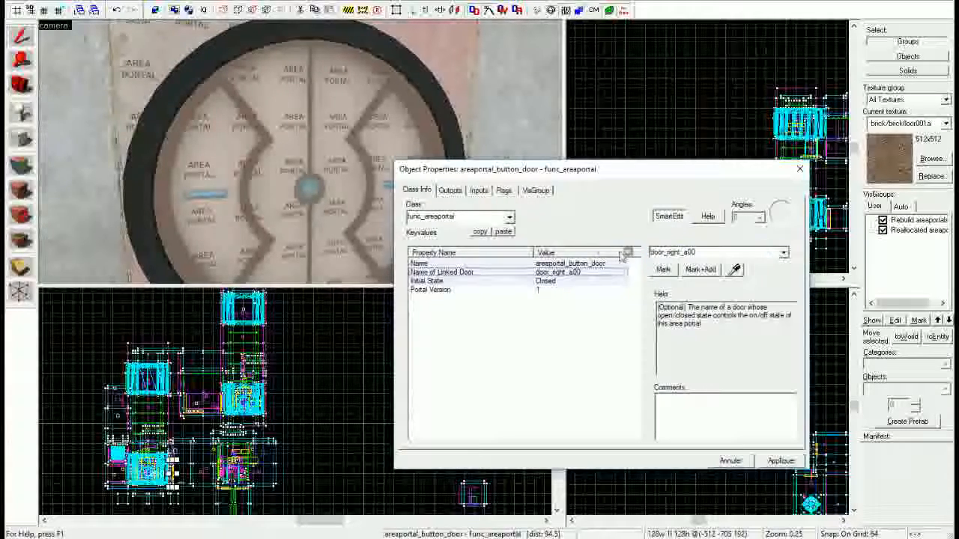
Step: Review the area portal's Name and Portal Version properties while inspecting its brush up close
left_click_drag(314, 192, 301, 152)
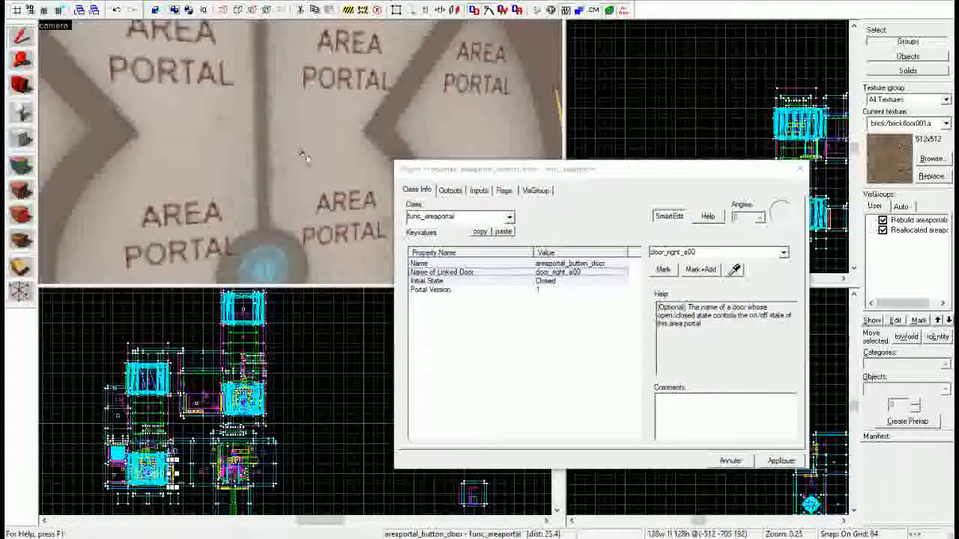
left_click(600, 264)
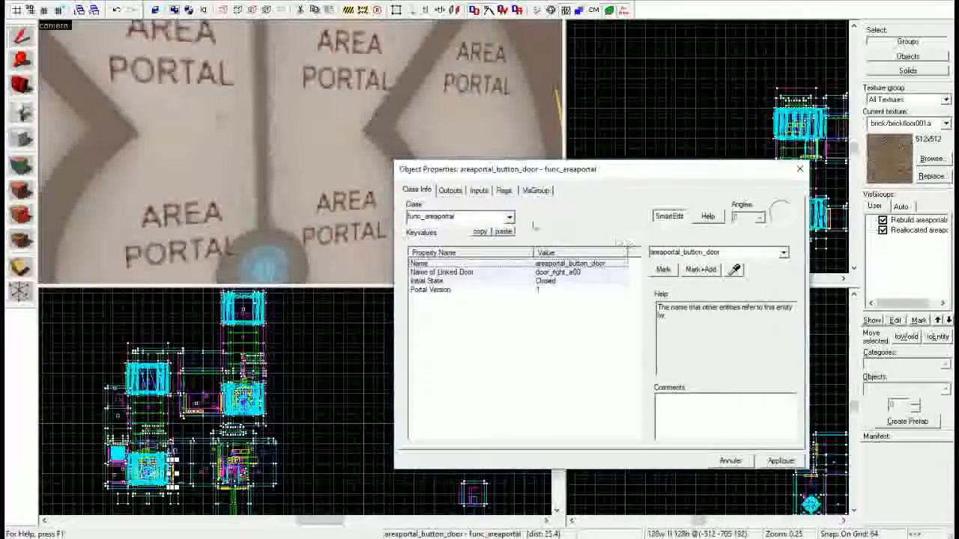
left_click_drag(376, 168, 301, 152)
left_click(447, 291)
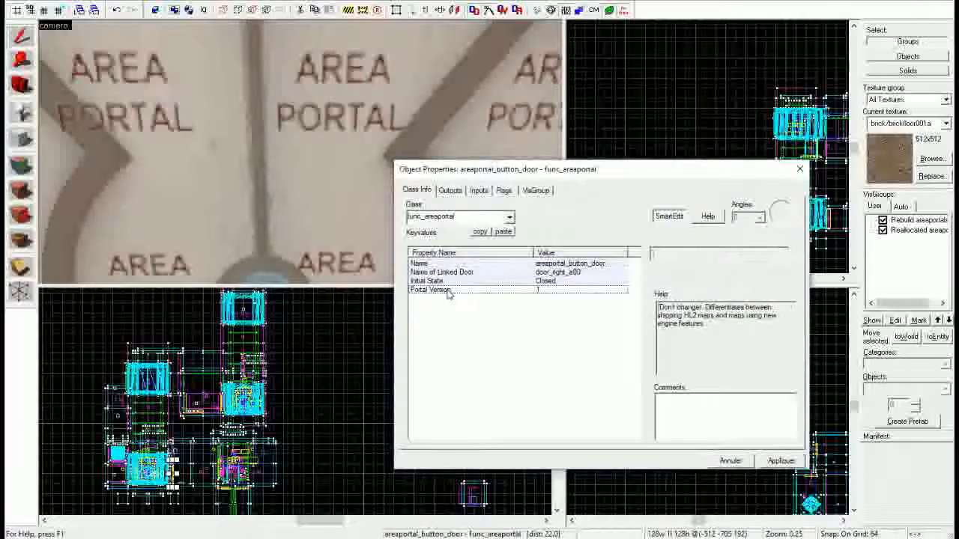
Step: Select the trigger_door_close_rm1 trigger_once in the room behind the round door and view its outputs
left_click_drag(300, 152, 301, 152)
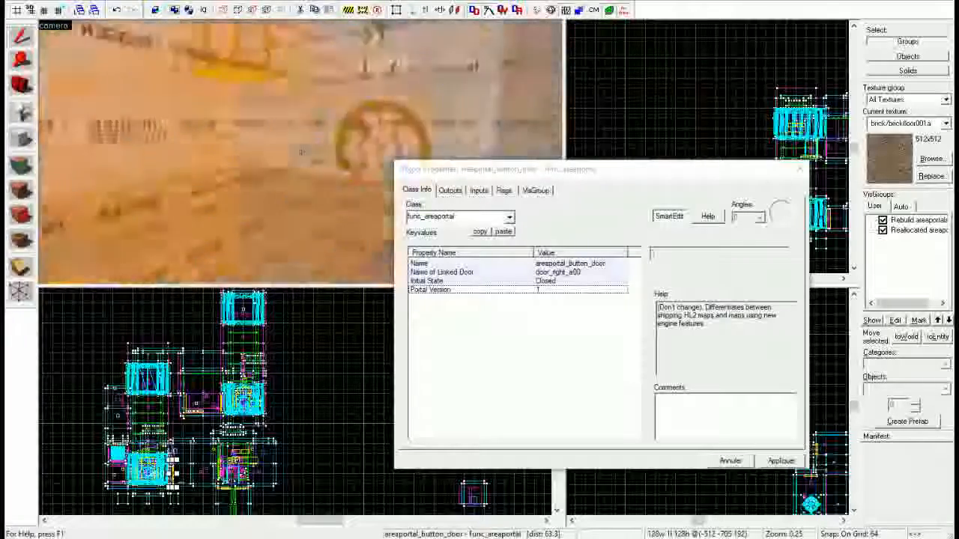
left_click_drag(301, 152, 300, 152)
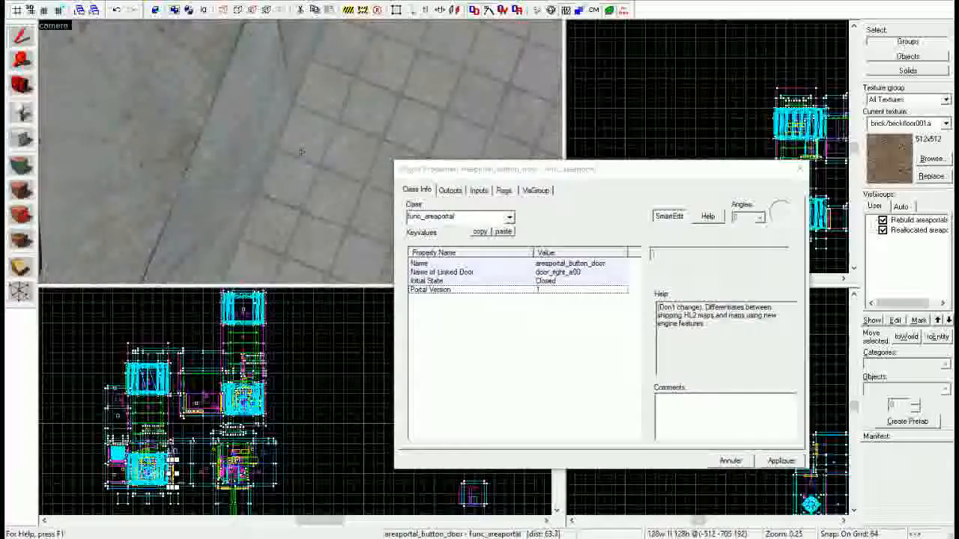
key("w")
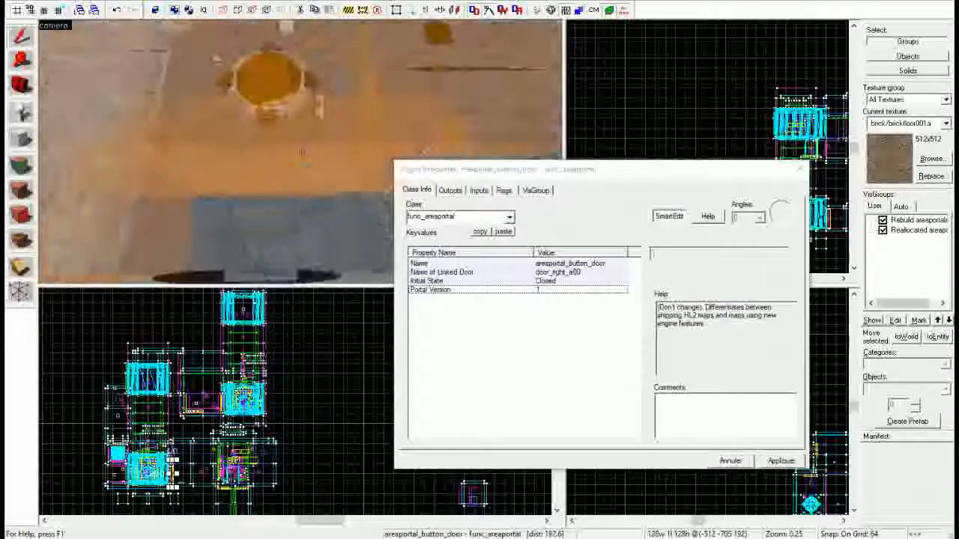
left_click(300, 152)
left_click(300, 152)
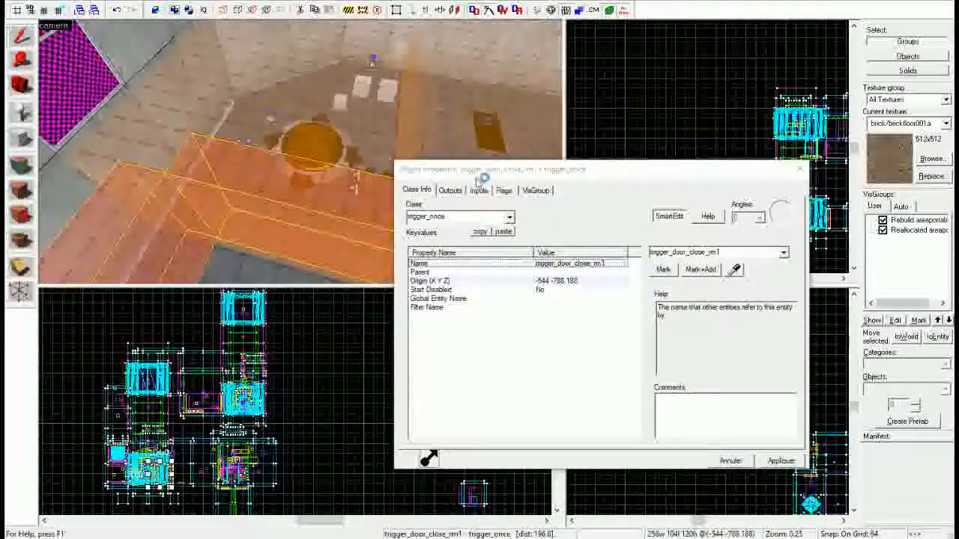
left_click(450, 189)
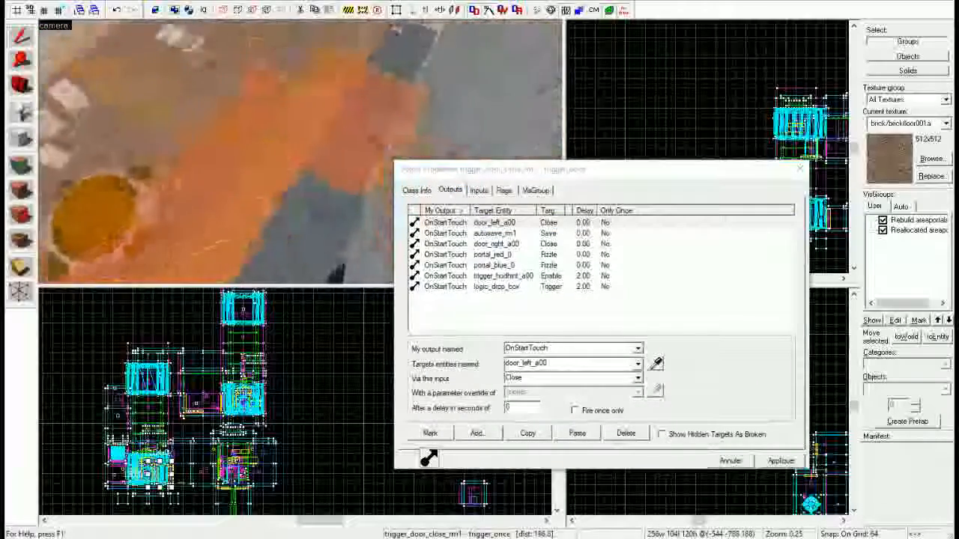
Step: Select the checkered func_brush in the 3D view and inspect its flags
key("w")
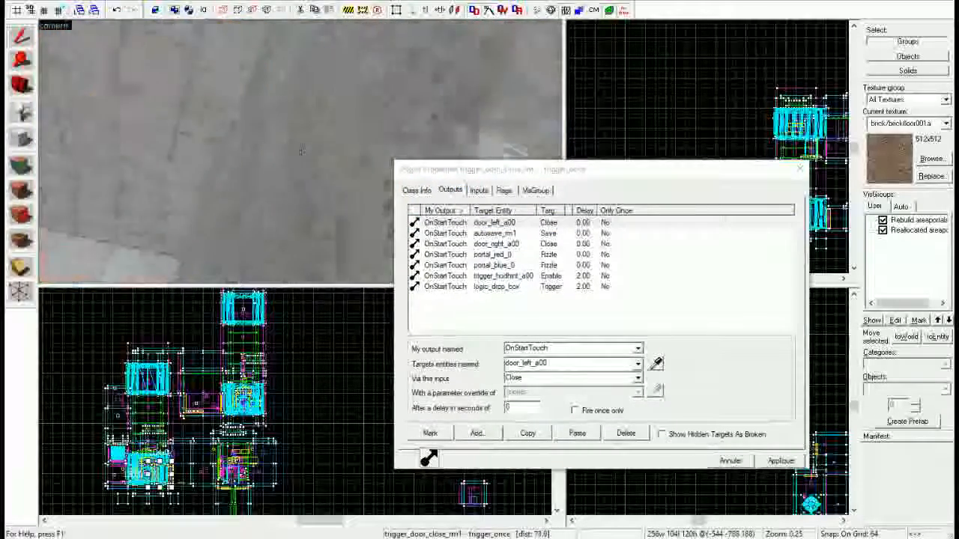
key("w")
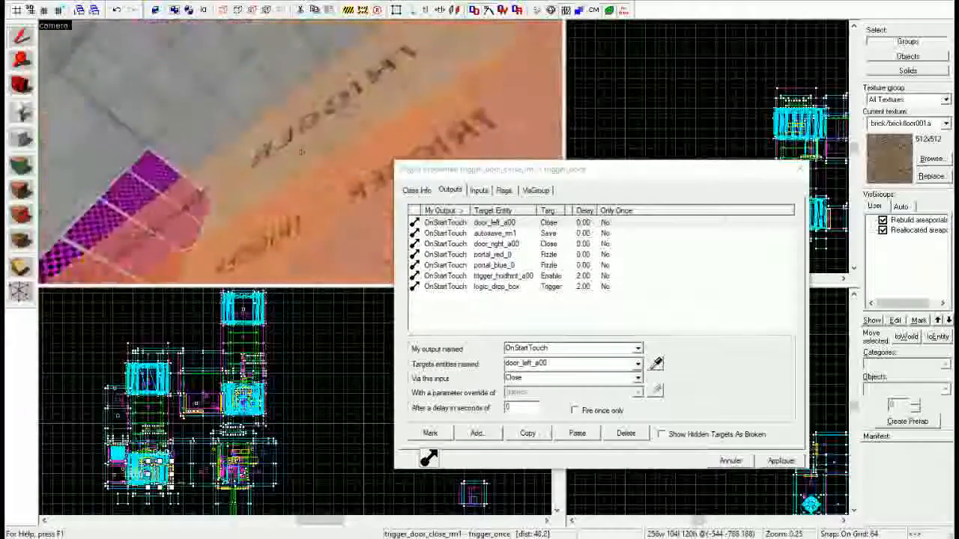
key("w")
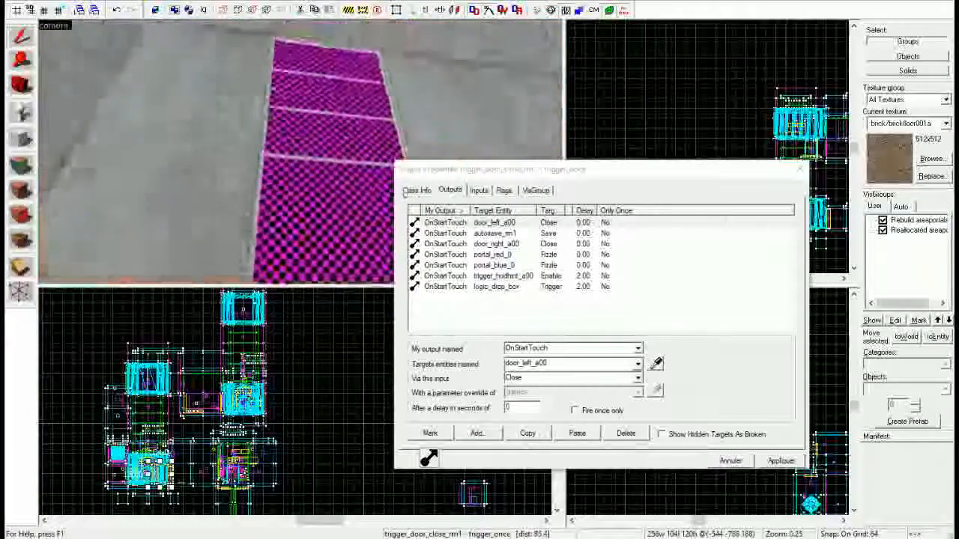
left_click(303, 153)
left_click(504, 190)
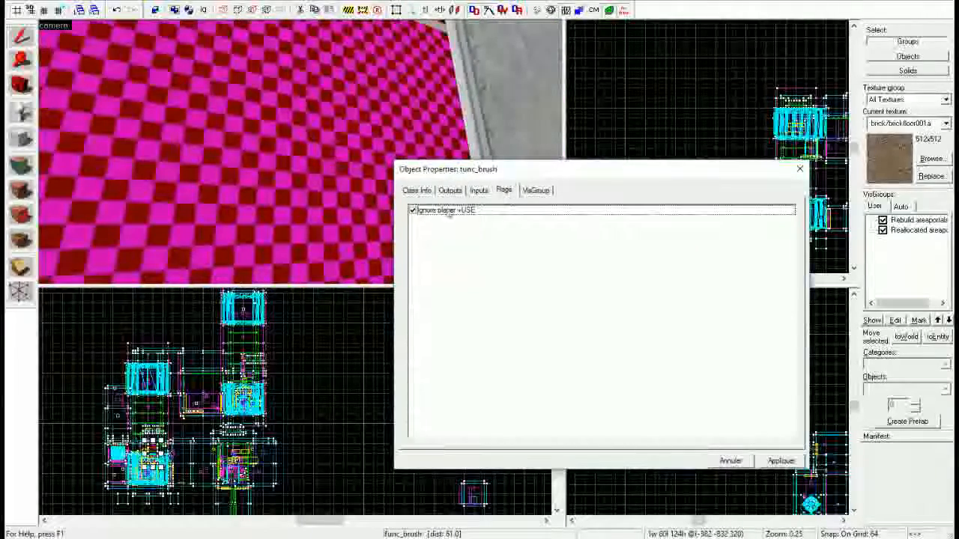
left_click(305, 189)
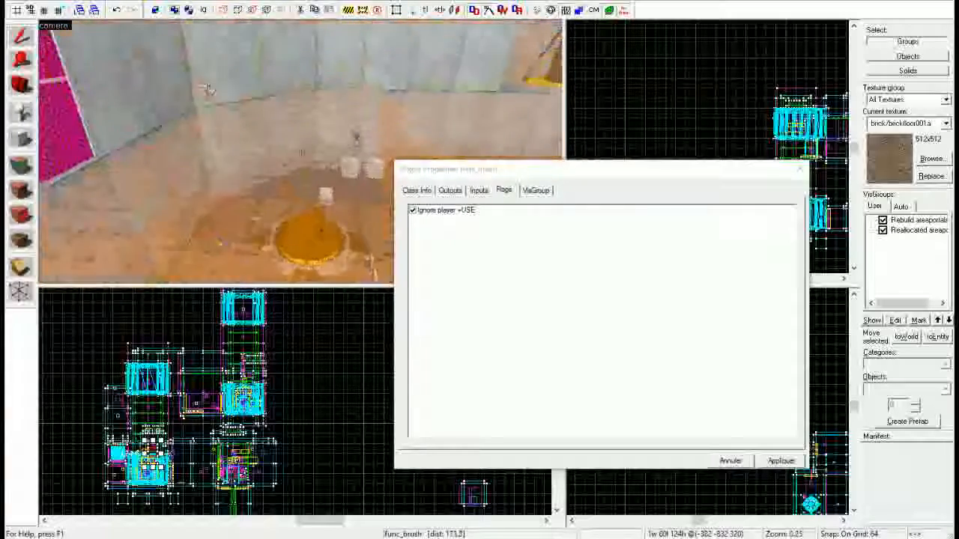
Step: Select the show_drop_hudhint trigger in the room and review its outputs
left_click(202, 87)
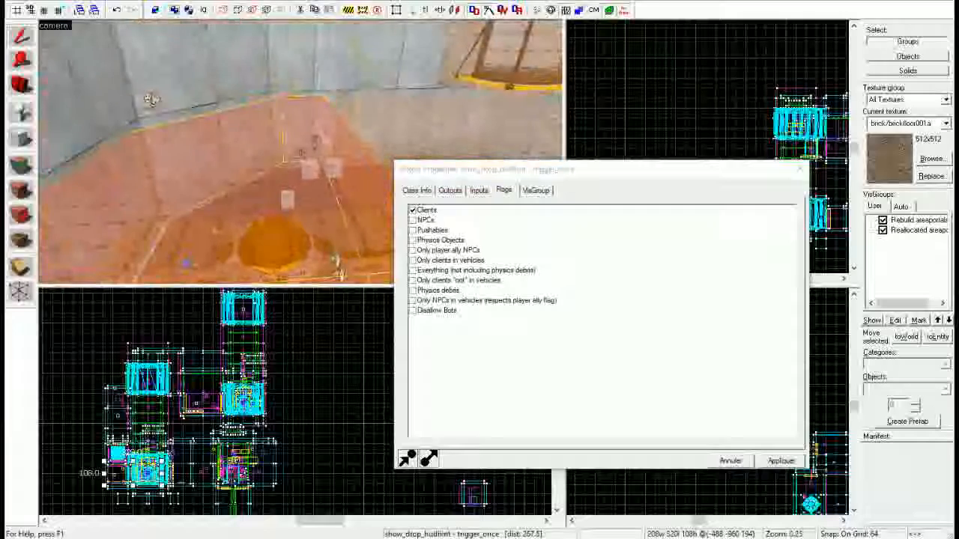
left_click(422, 173)
left_click(450, 190)
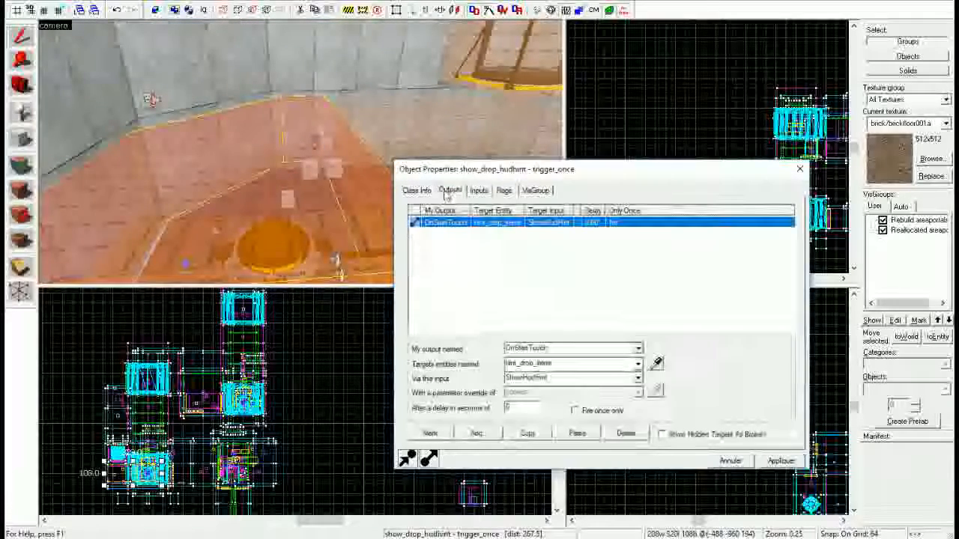
left_click(482, 241)
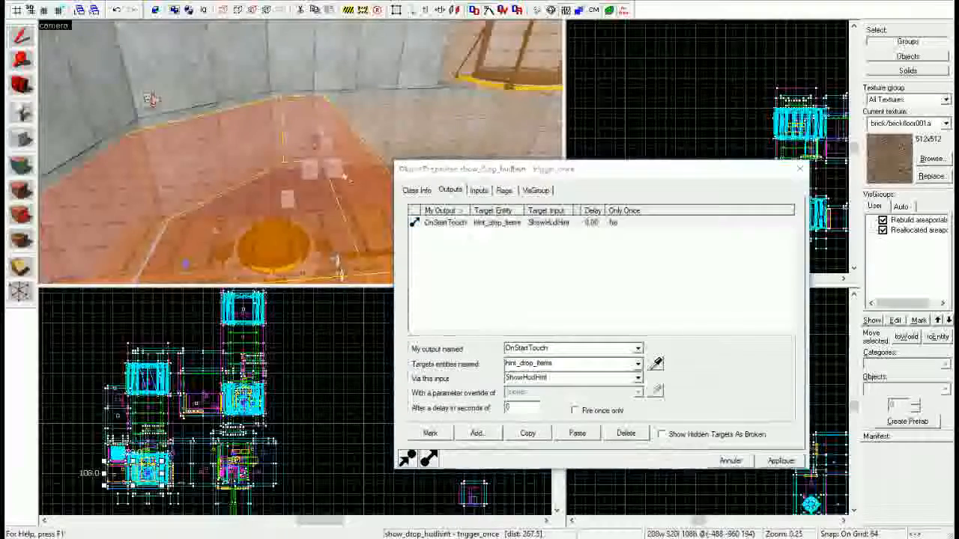
Step: Select the trigger_hudhint_a00 trigger and examine its outputs, including the one that enables the hint timer
left_click(332, 165)
left_click_drag(289, 225, 300, 153)
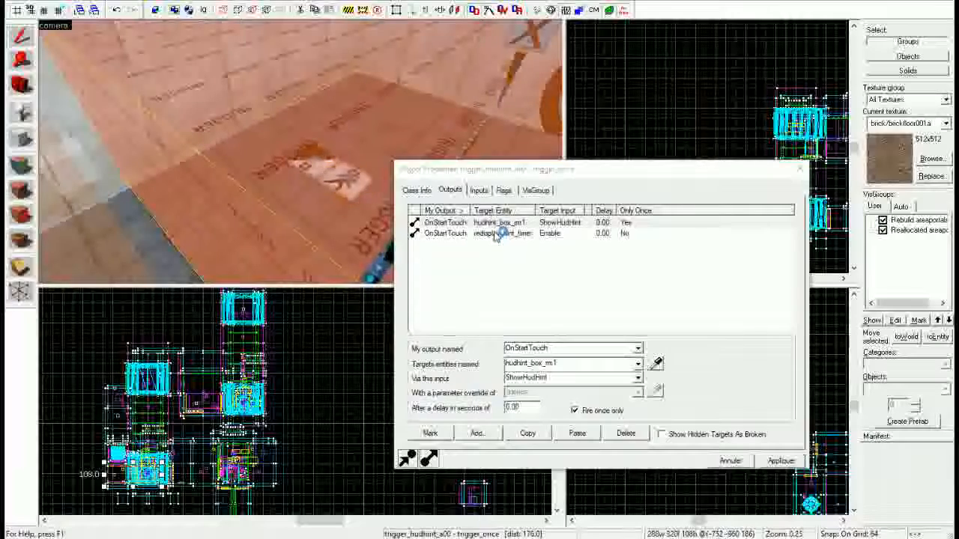
left_click(496, 233)
Step: Select the trigger_drop_new_box trigger around the box dropper and examine its outputs and Filter Name property
left_click_drag(307, 153, 295, 154)
left_click(288, 171)
key("z")
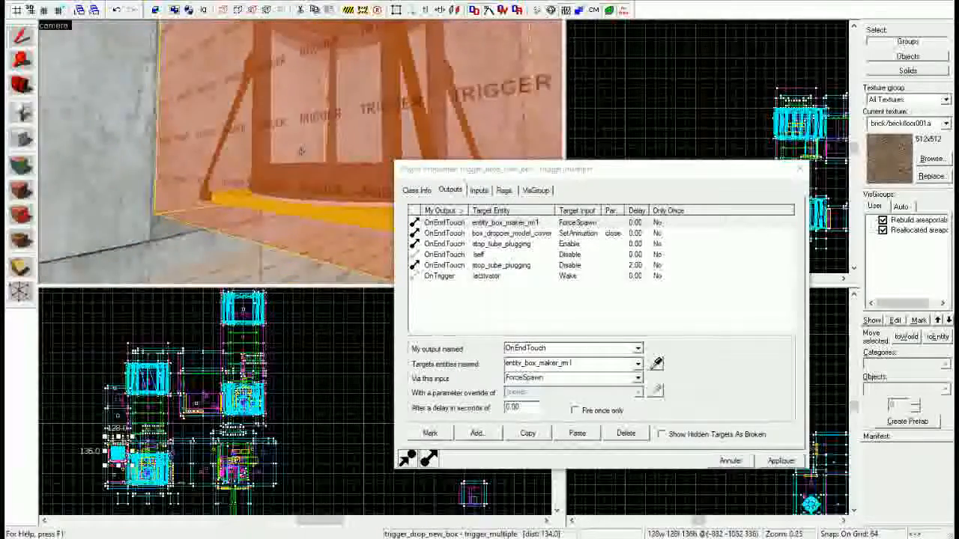
key("s")
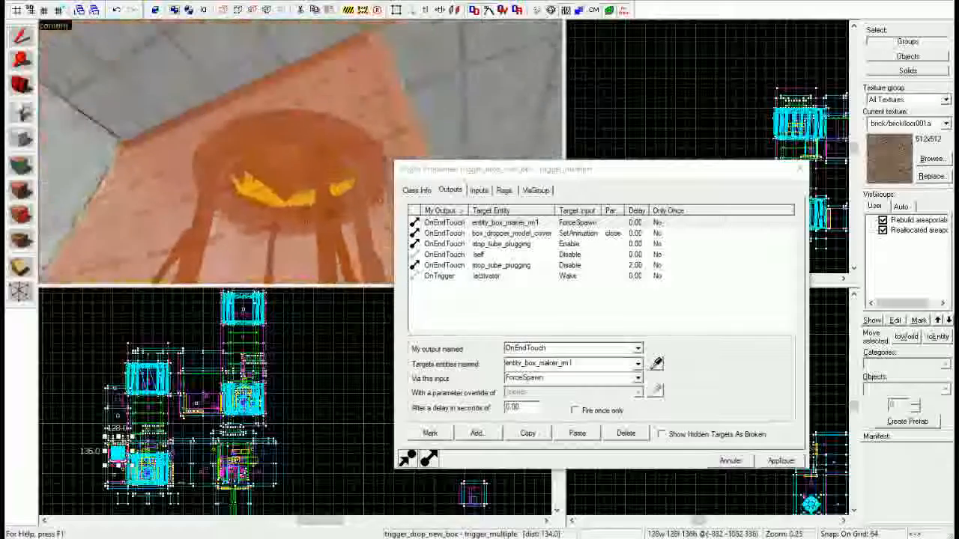
key("z")
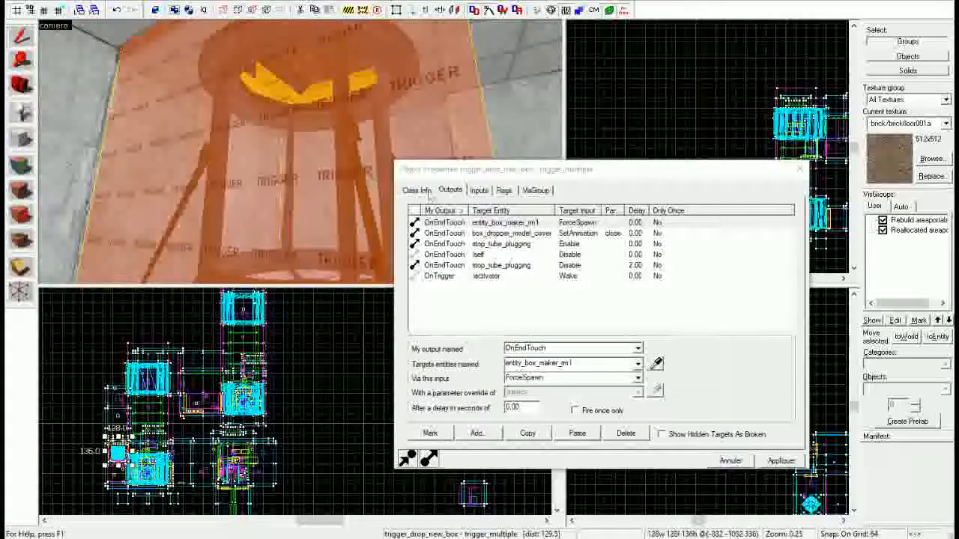
left_click(417, 190)
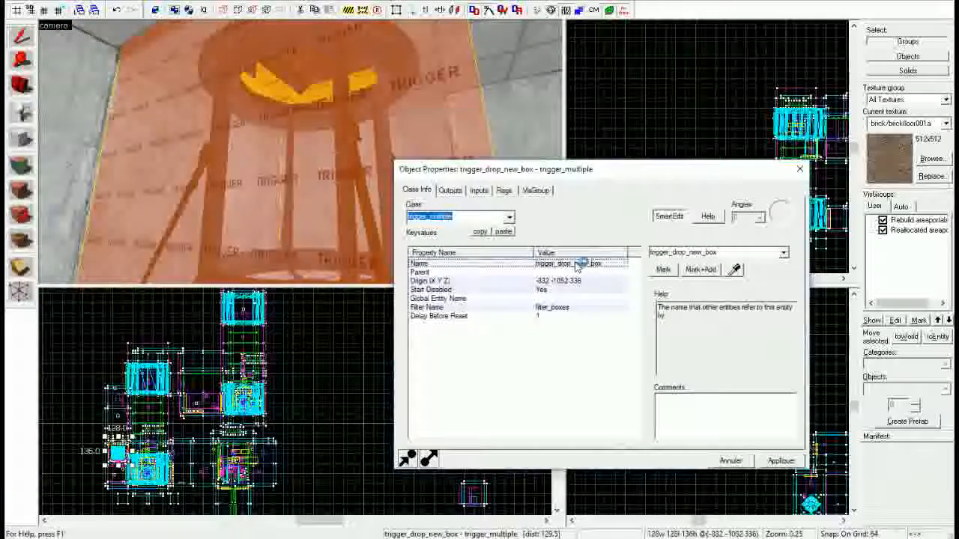
left_click(560, 310)
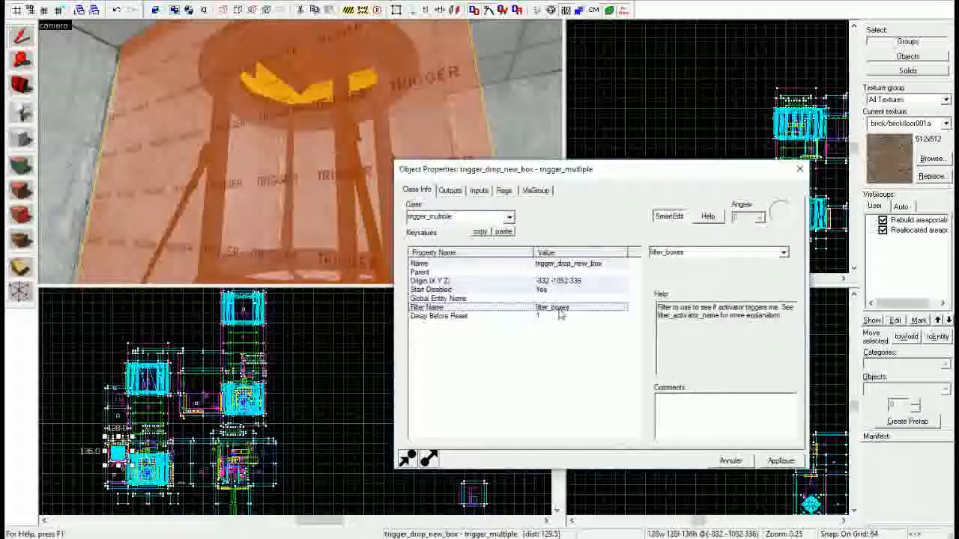
Step: Find the filter entity on the floor near the round door and check its properties
key("z")
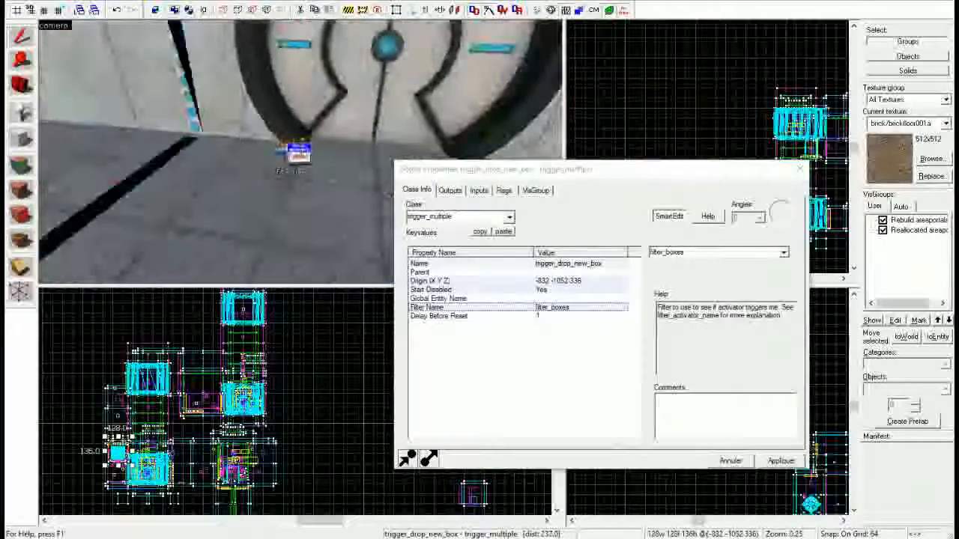
left_click(300, 152)
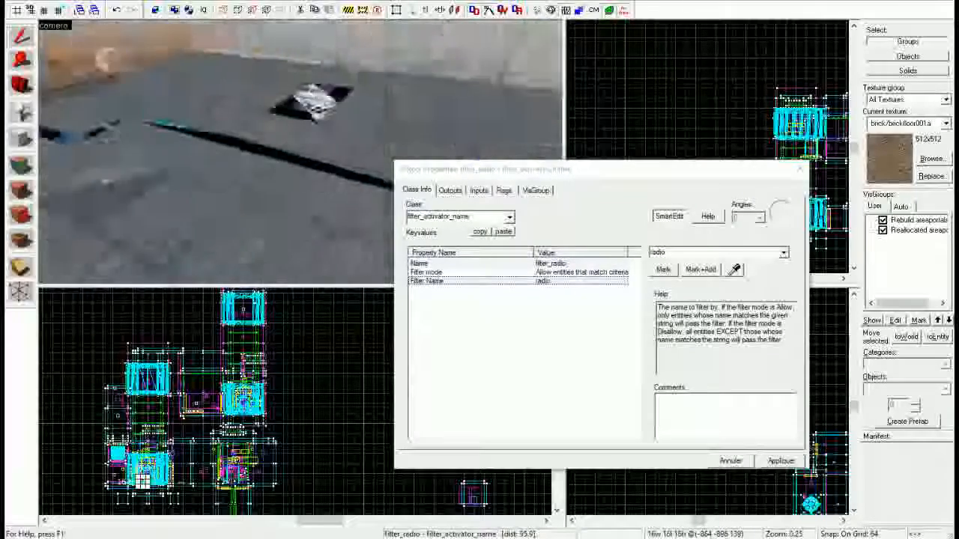
Step: Reselect trigger_drop_new_box at the box dropper and check its Physics Objects flag and its filter name
key("w")
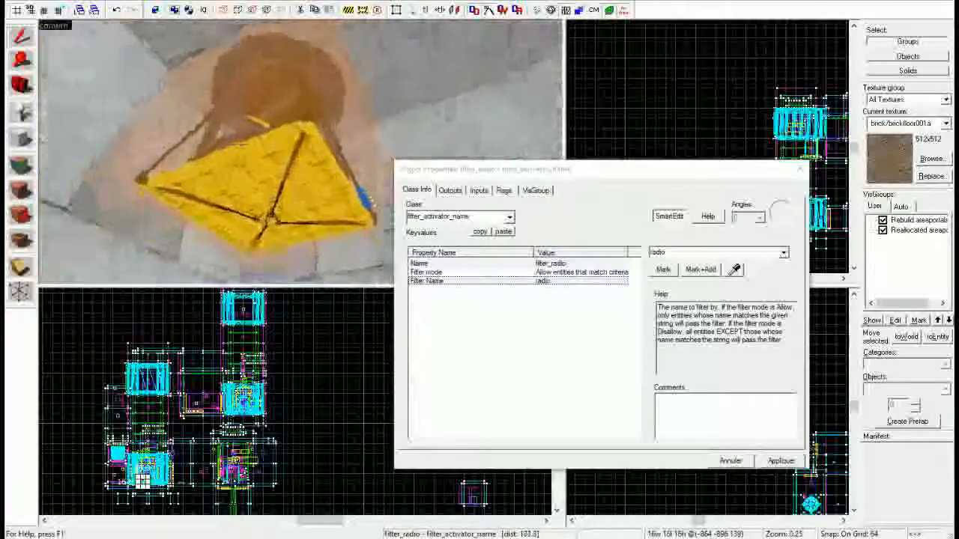
key("w")
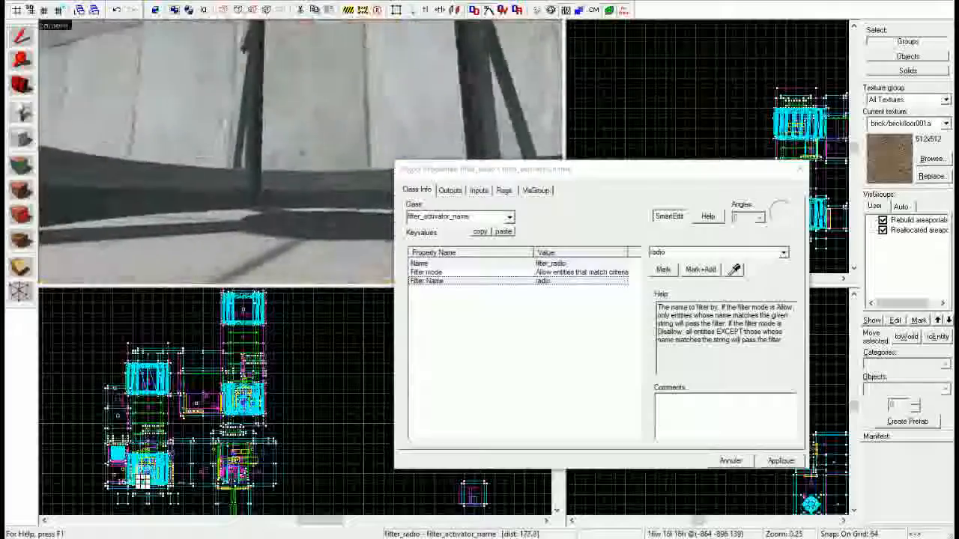
key("w")
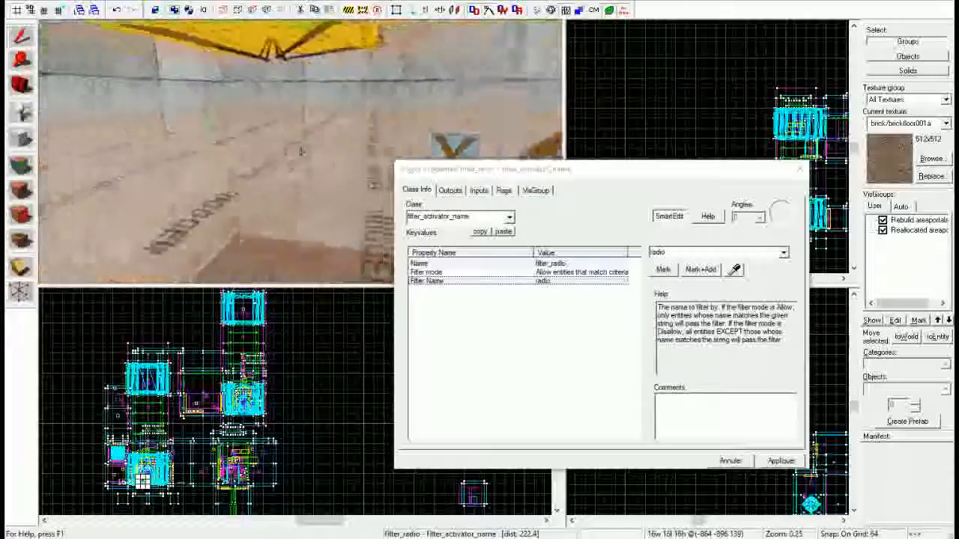
left_click(301, 152)
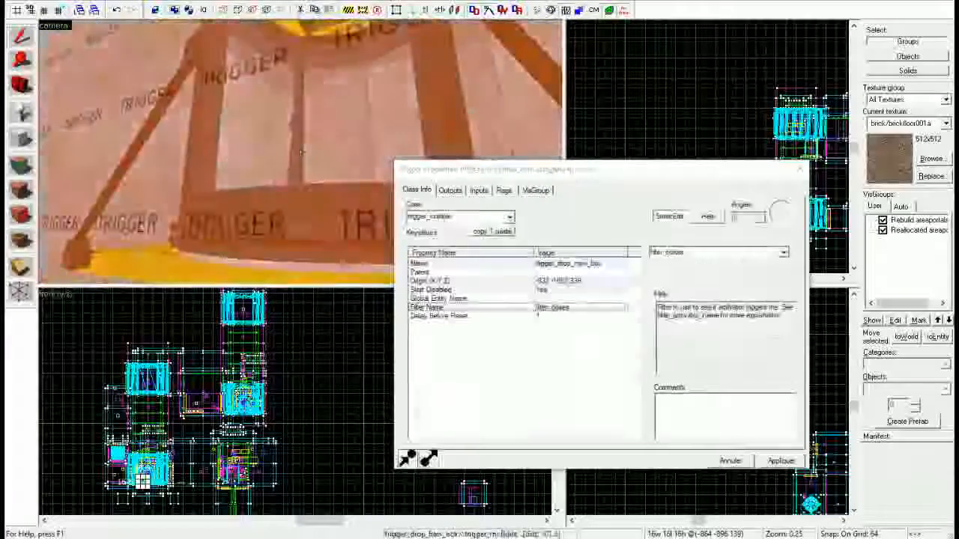
key("z")
scroll(303, 154, "down", 3)
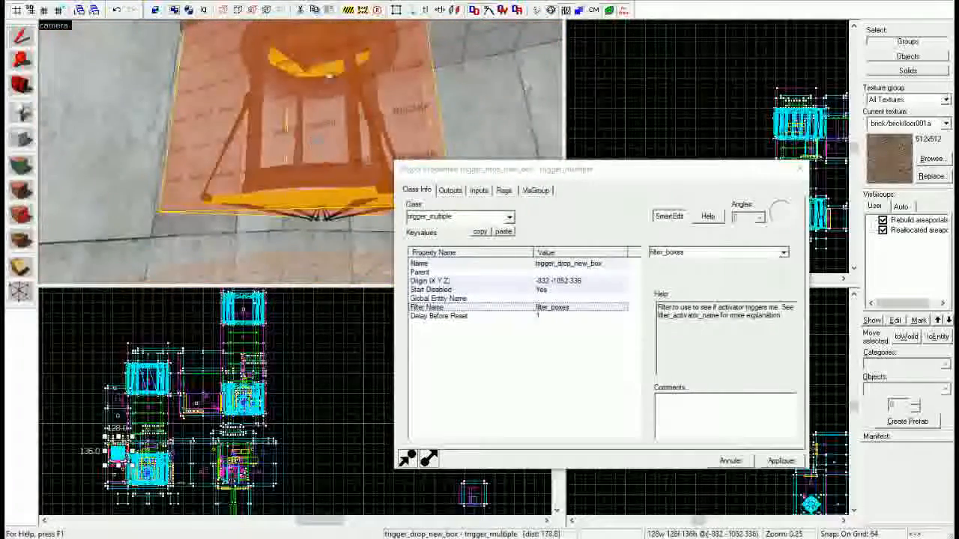
left_click(503, 192)
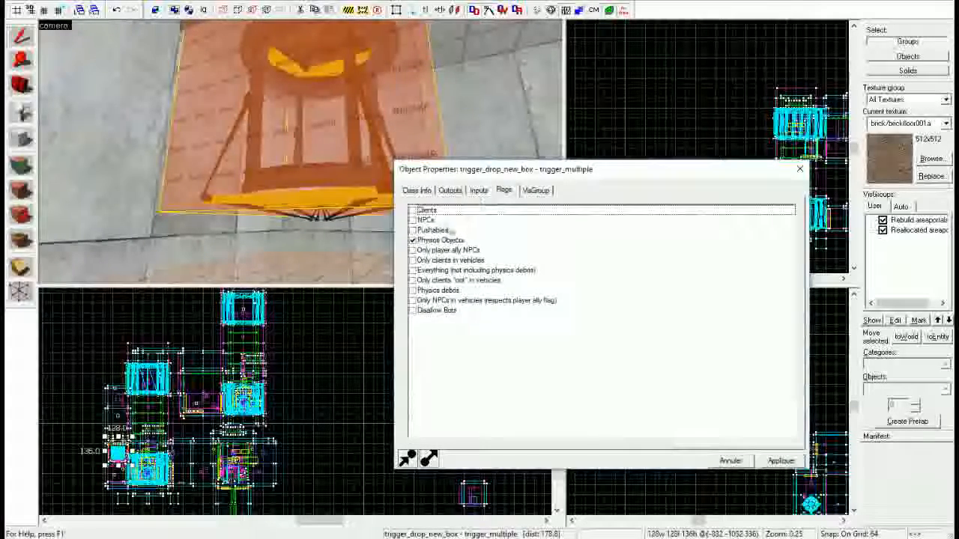
left_click(434, 241)
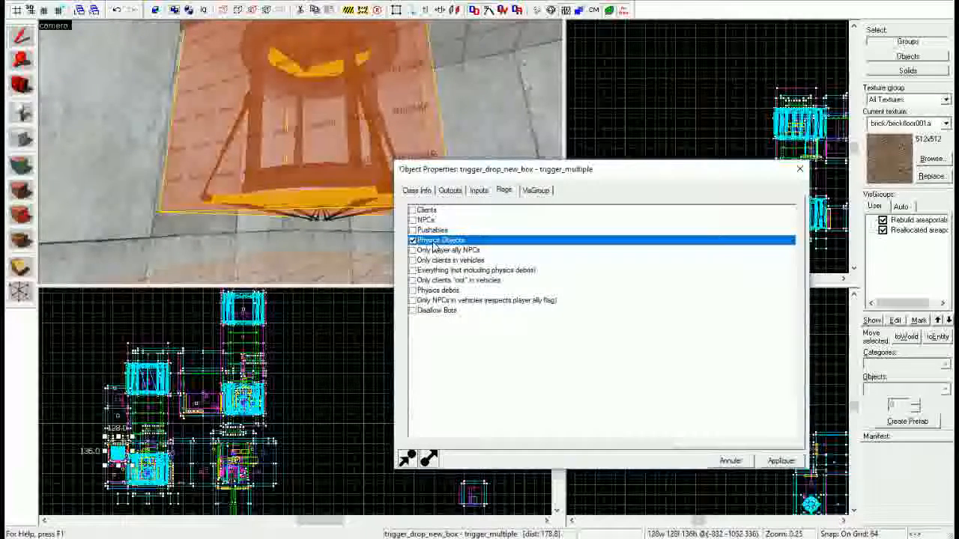
left_click(417, 191)
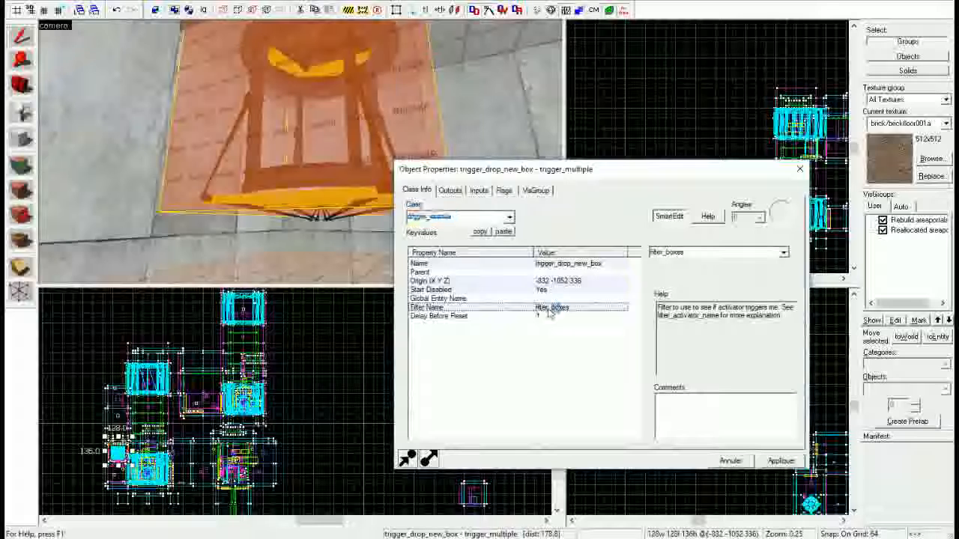
left_click(317, 111)
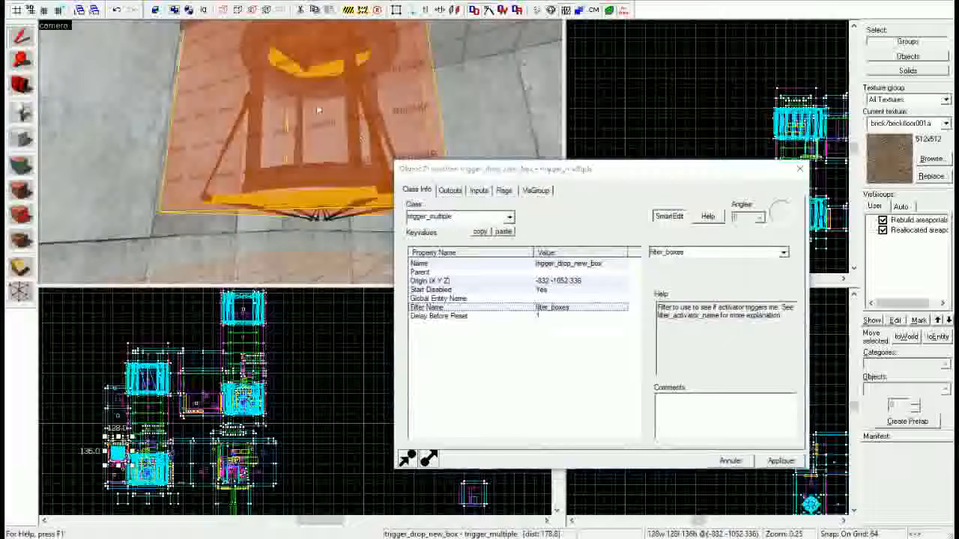
Step: Review the trigger_drop_new_box outputs, examining the box_dropper_model_cover animation and OnTrigger Wake entries
left_click(448, 191)
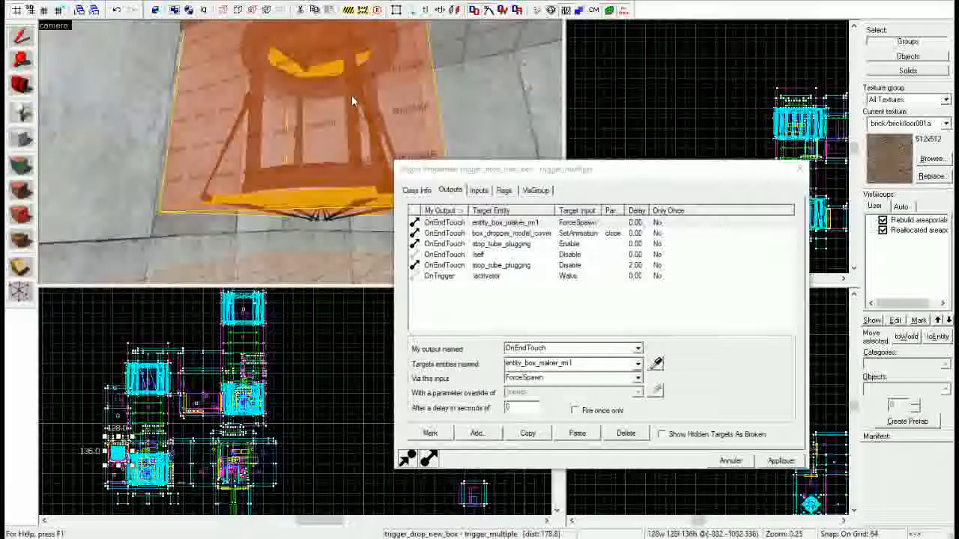
left_click(499, 235)
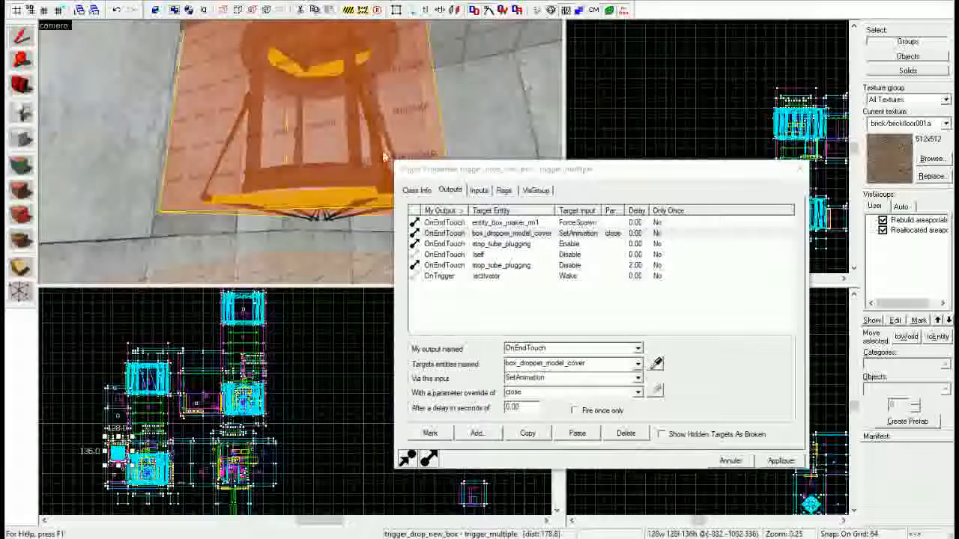
left_click(457, 276)
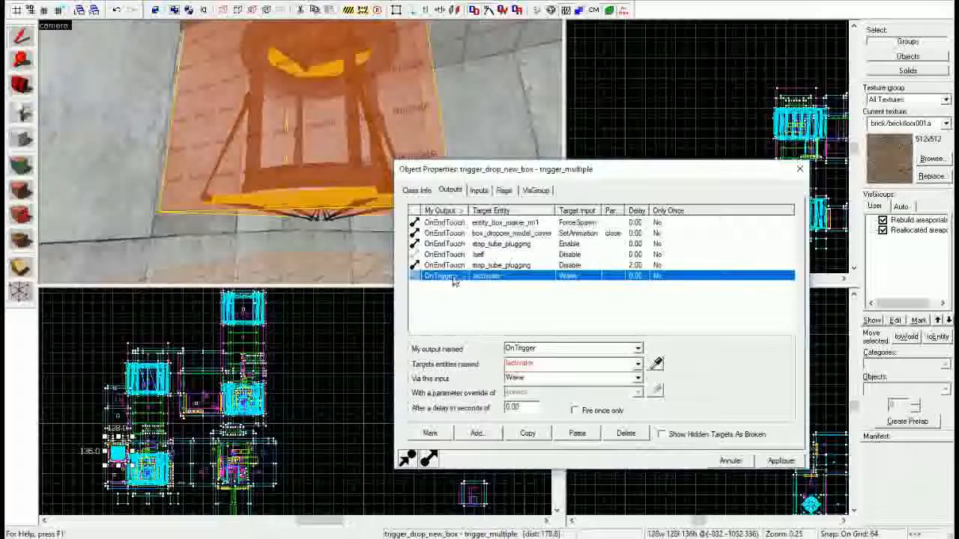
Step: Select the entity_box_maker_rm1 entity inside the dropper tube and inspect its inputs, highlighting the one from relay_start_map
key("z")
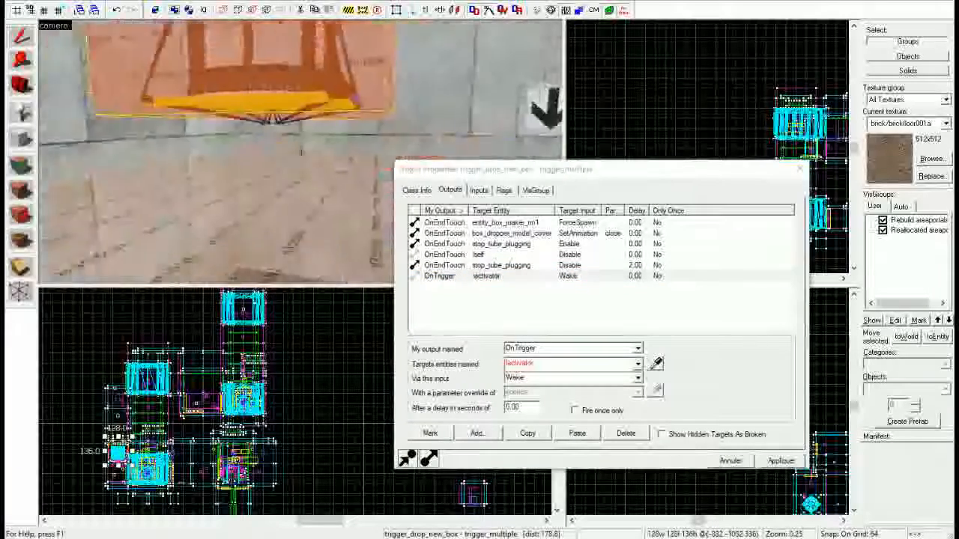
key("w")
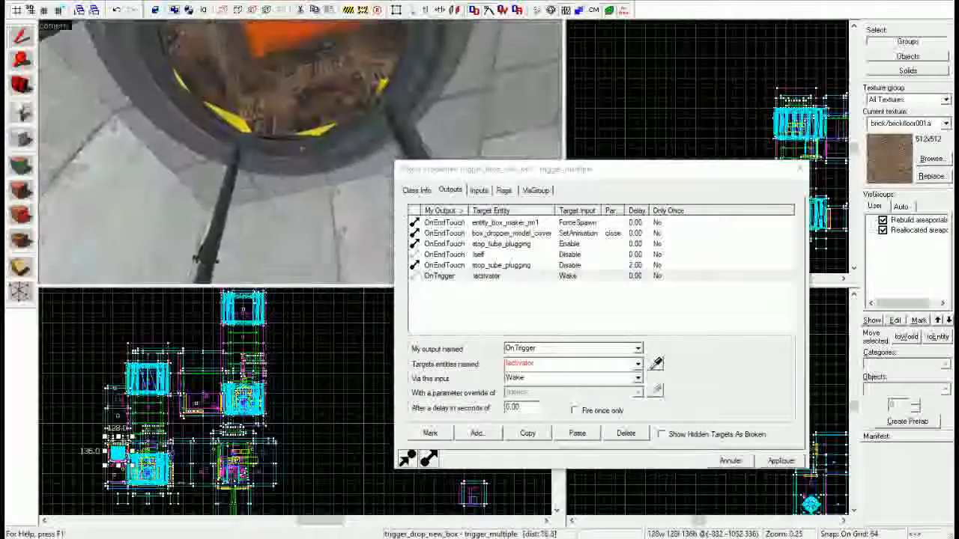
key("s")
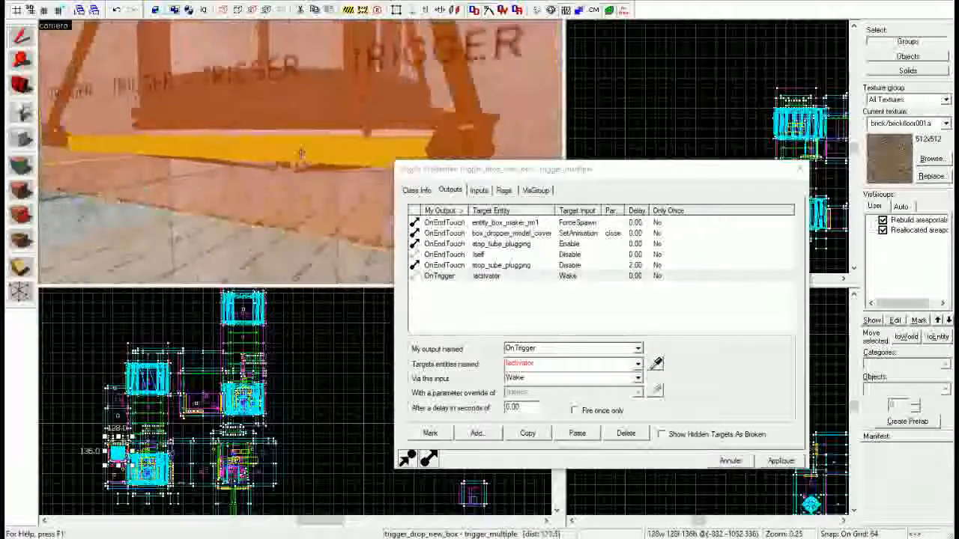
key("w")
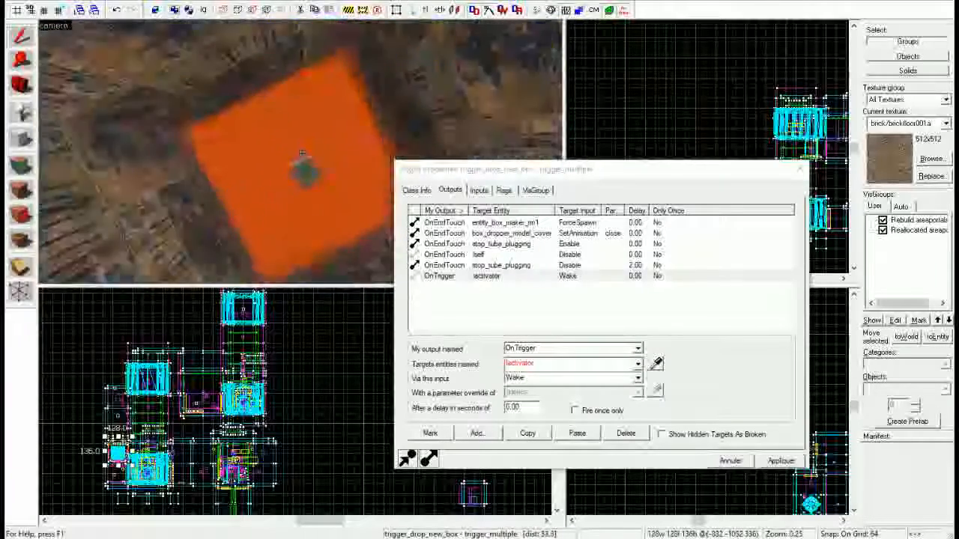
left_click(302, 165)
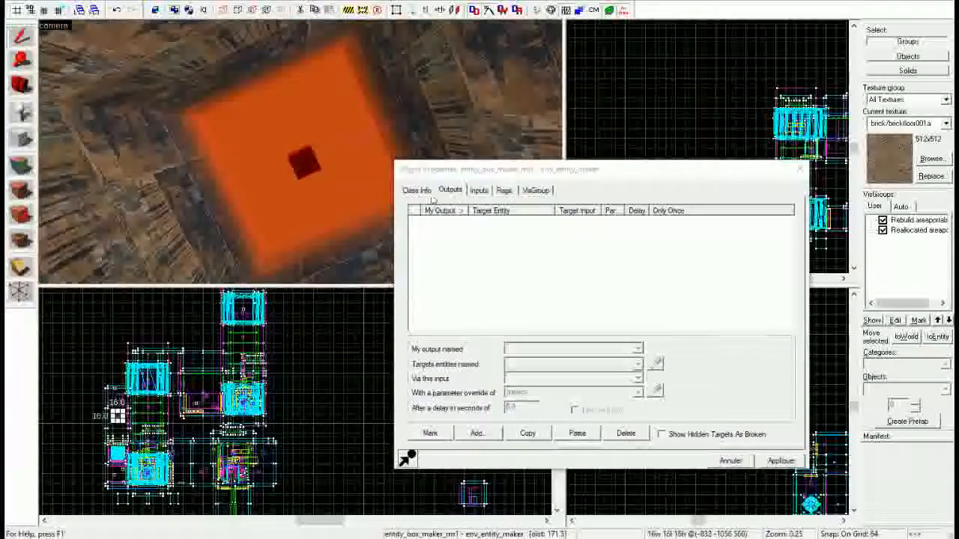
left_click(418, 191)
left_click(476, 192)
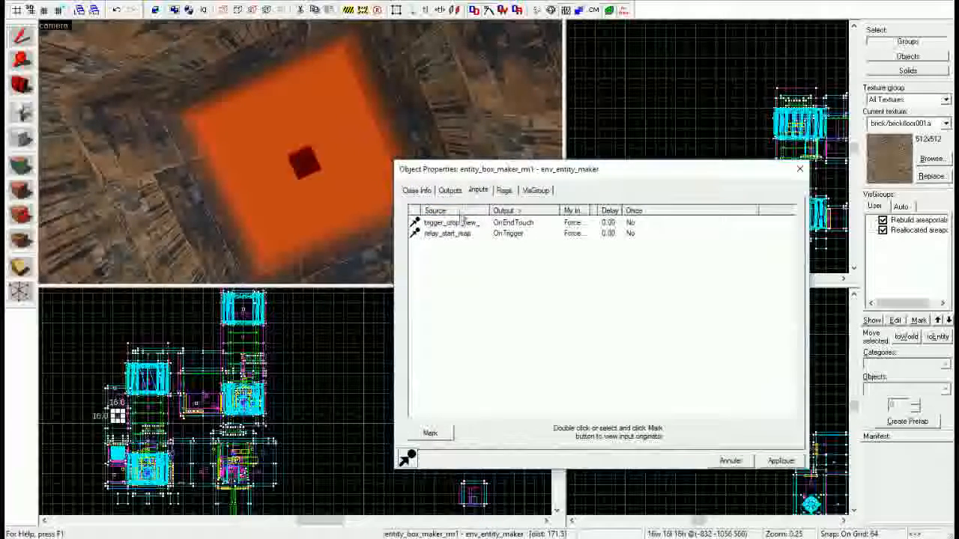
left_click(447, 235)
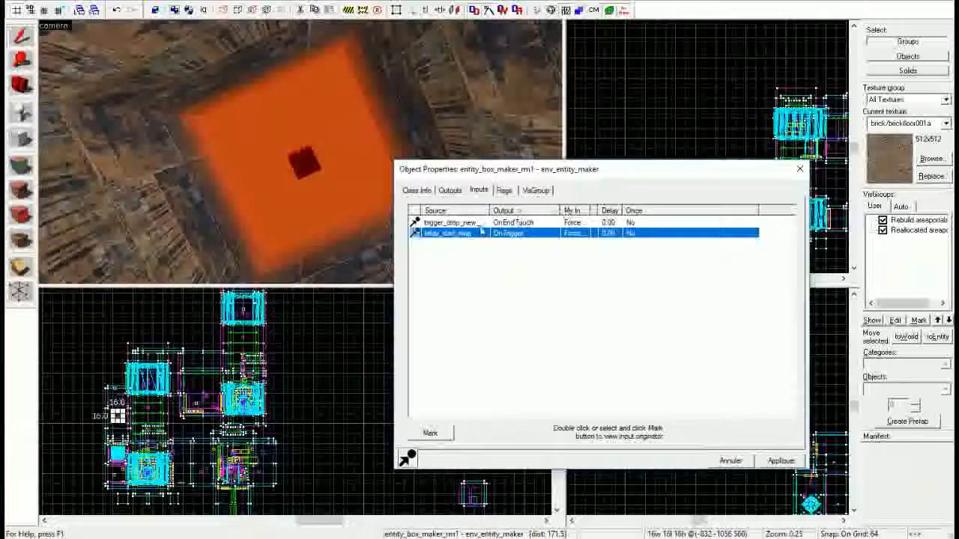
Step: Check the trigger_drop_new_box and relay_start_map entries in the entity_box_maker_rm1 inputs, and look around the dropper tube
double_click(482, 233)
double_click(472, 222)
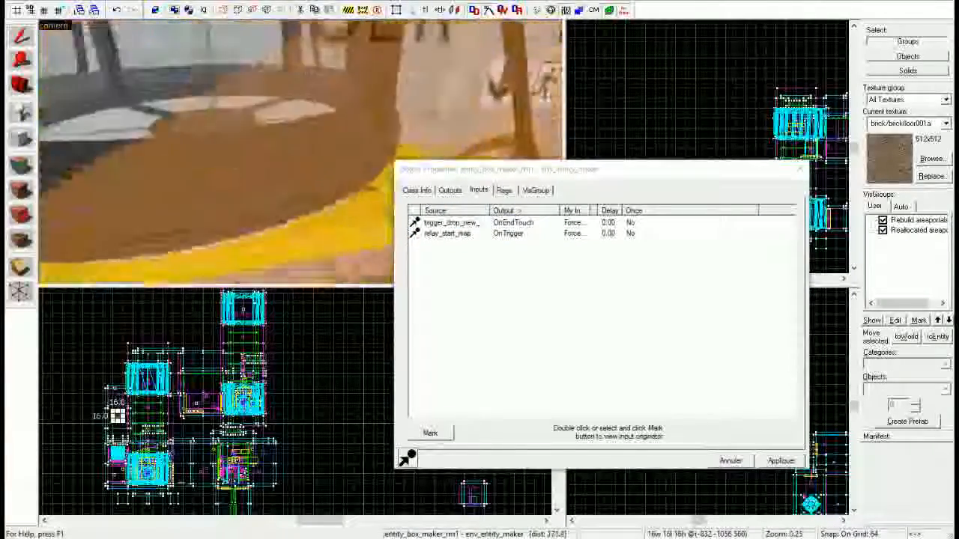
key("w")
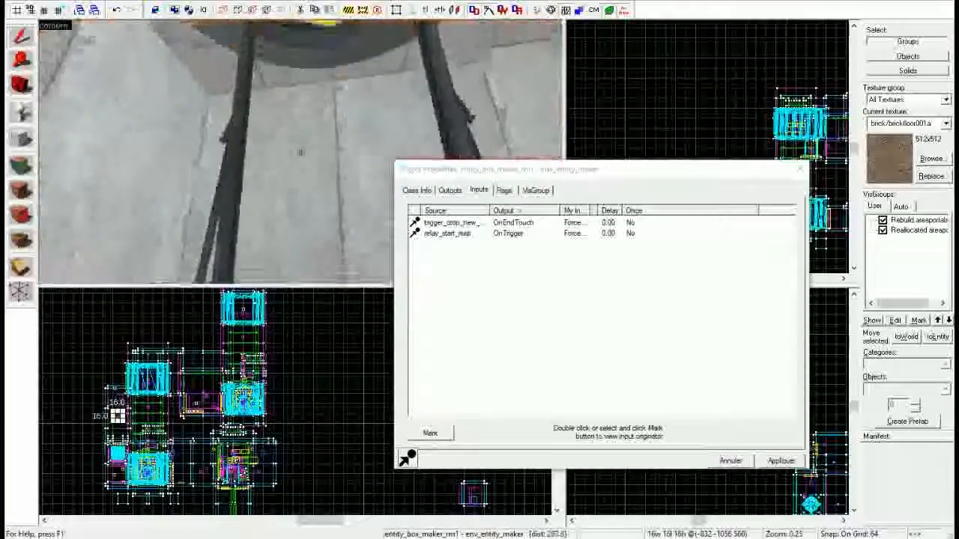
key("w")
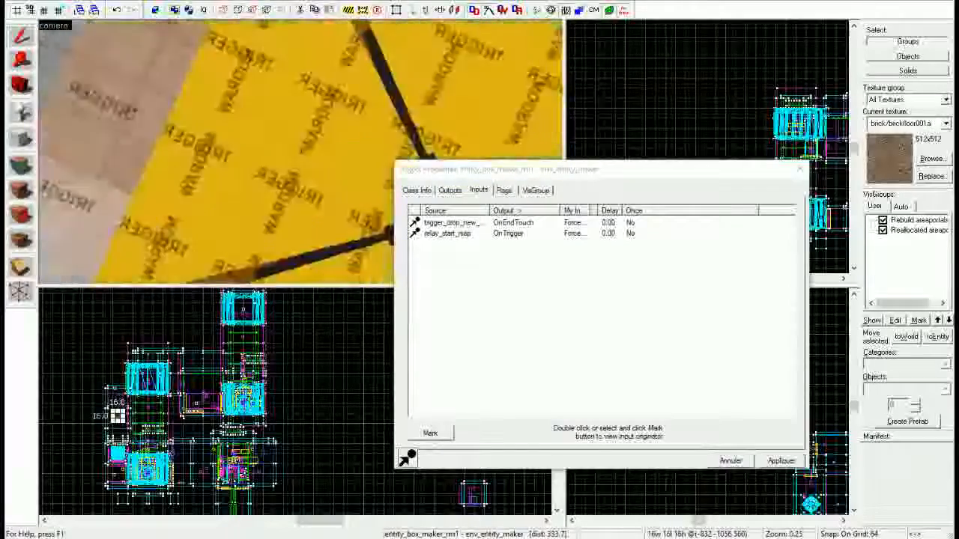
key("w")
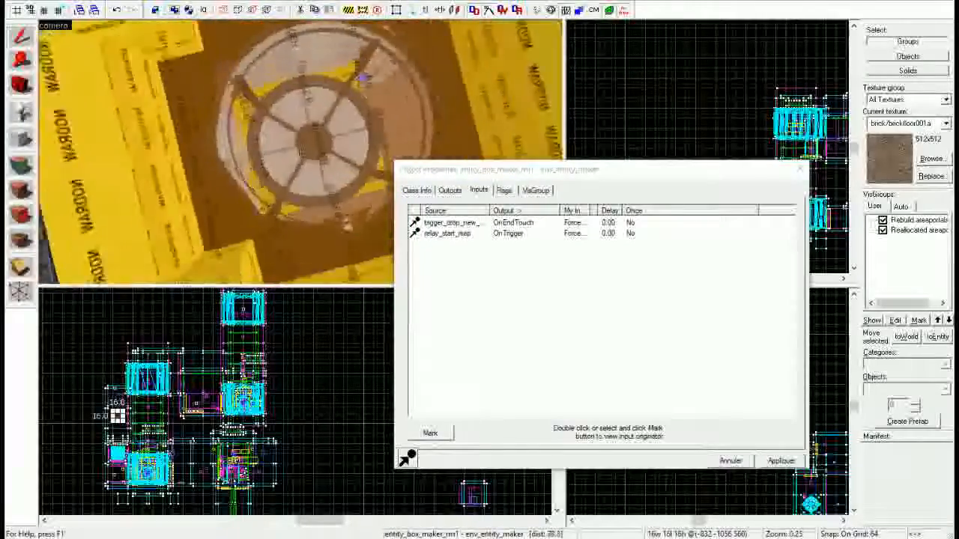
key("w")
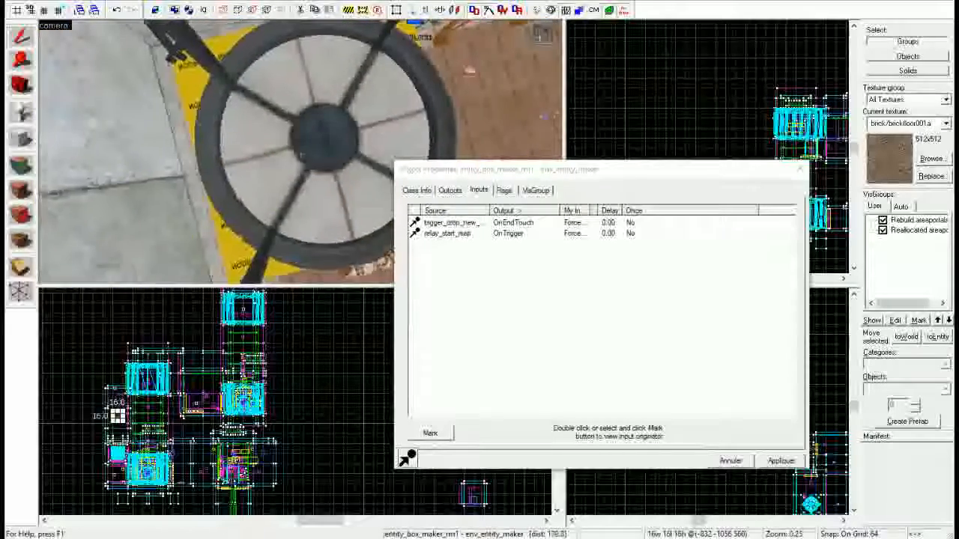
key("w")
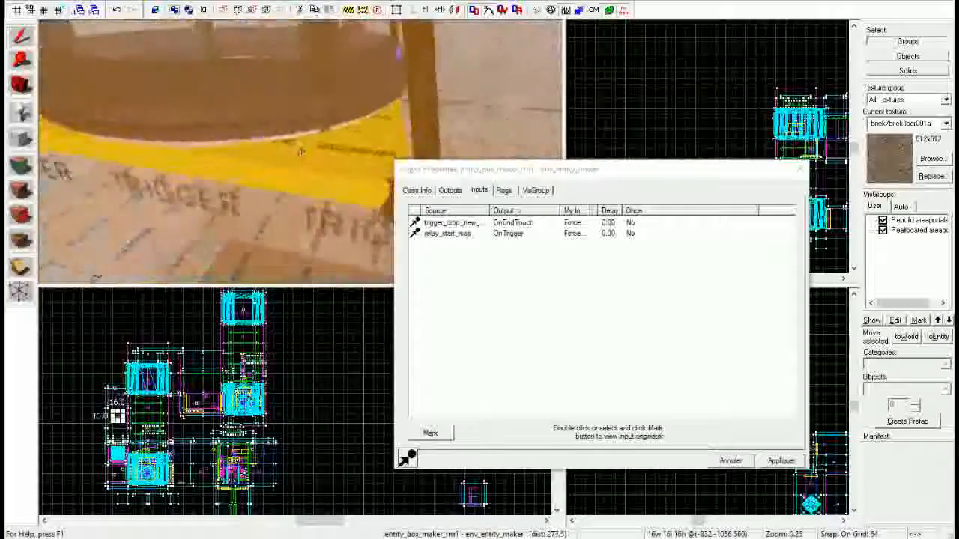
Step: Select the stop_tube_plugging brush under the dropper and review its outputs and inputs, showing the source names in full
left_click(300, 151)
key("z")
left_click(452, 193)
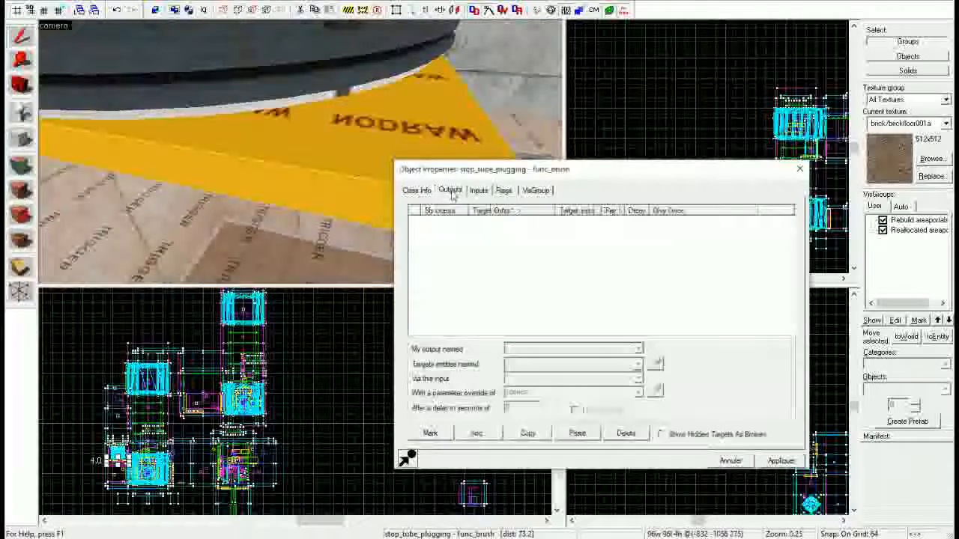
left_click(479, 191)
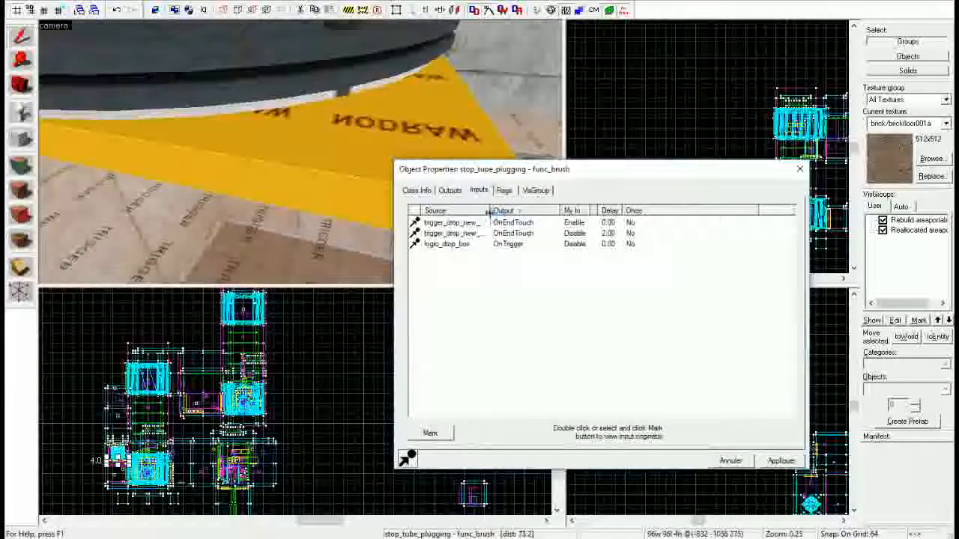
left_click_drag(490, 213, 519, 214)
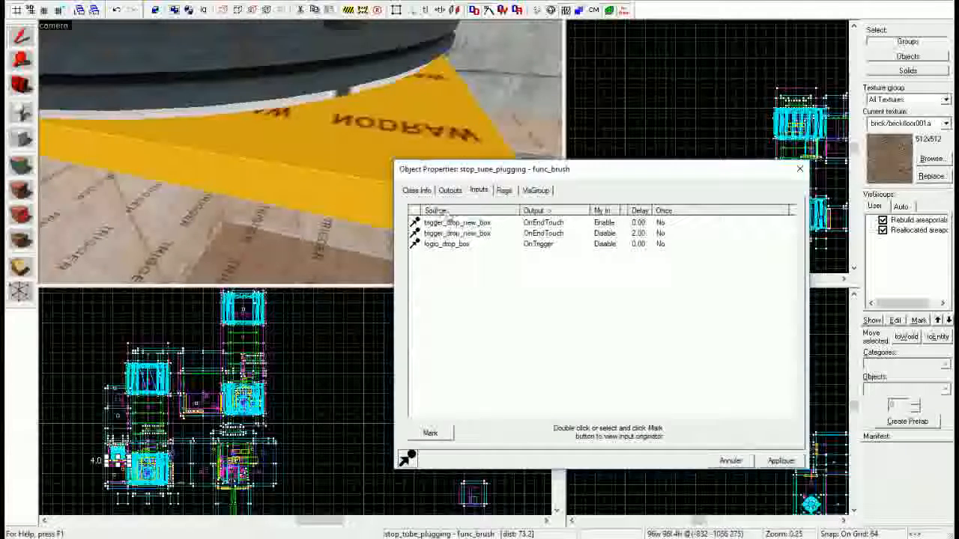
Step: Trace the logic_drop_box input of stop_tube_plugging to its originating relay near the dropper and review that relay's outputs
left_click(360, 137)
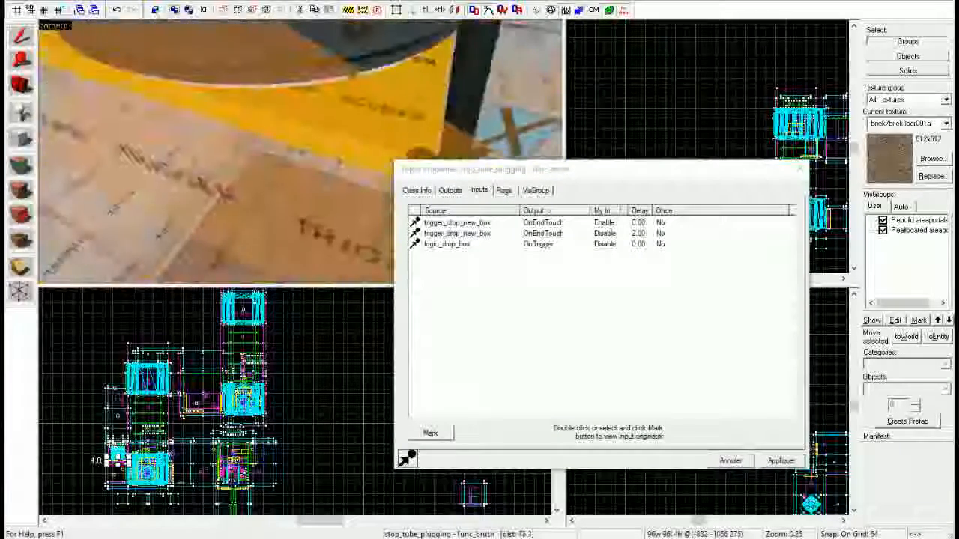
key("w")
double_click(447, 245)
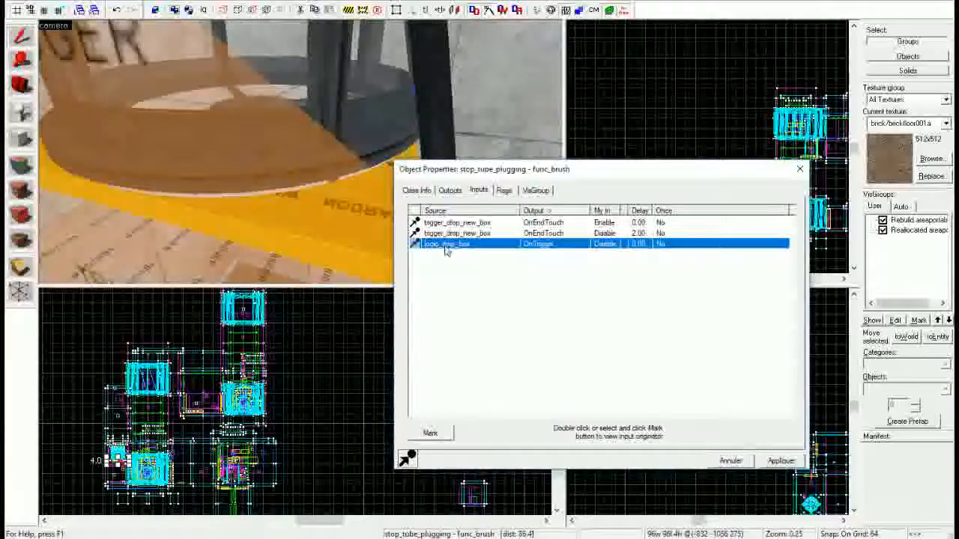
key("z")
key("s")
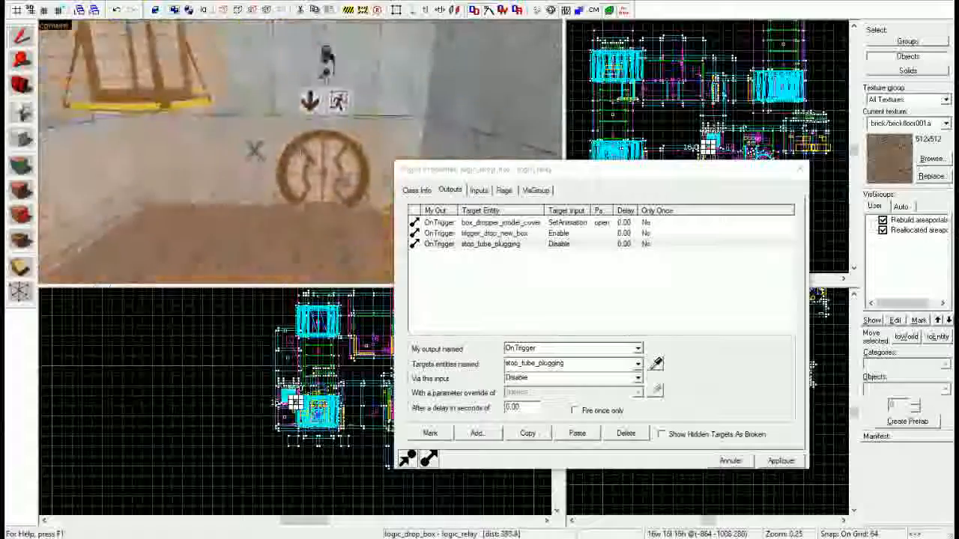
key("w")
key("s")
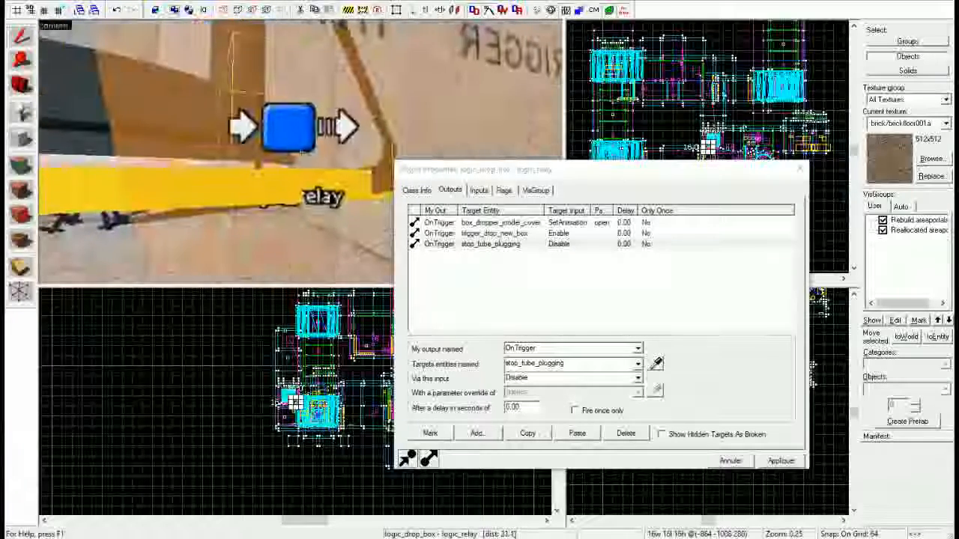
key("z")
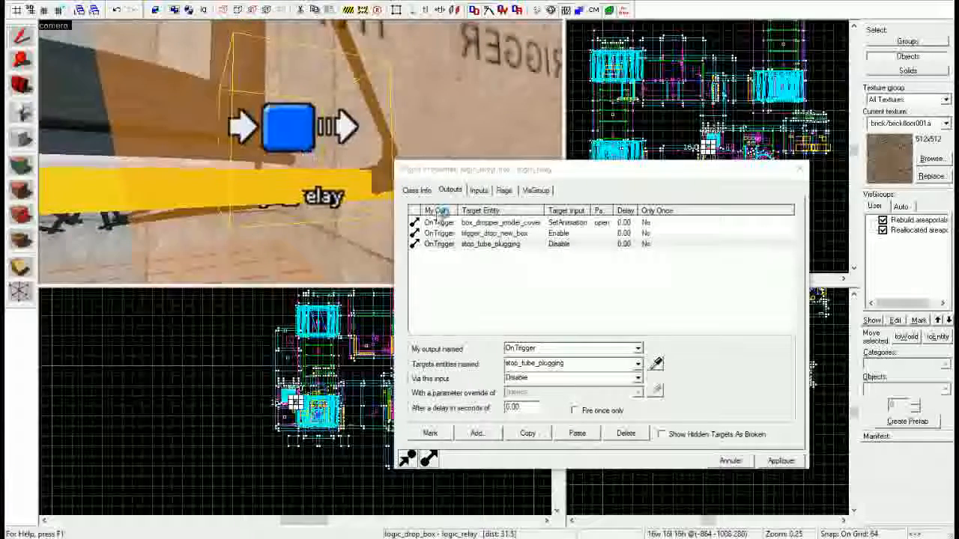
Step: Review the logic_drop_box inputs, highlighting the choreo, box and trigger_door_close_rm1 entries one after another
left_click(479, 190)
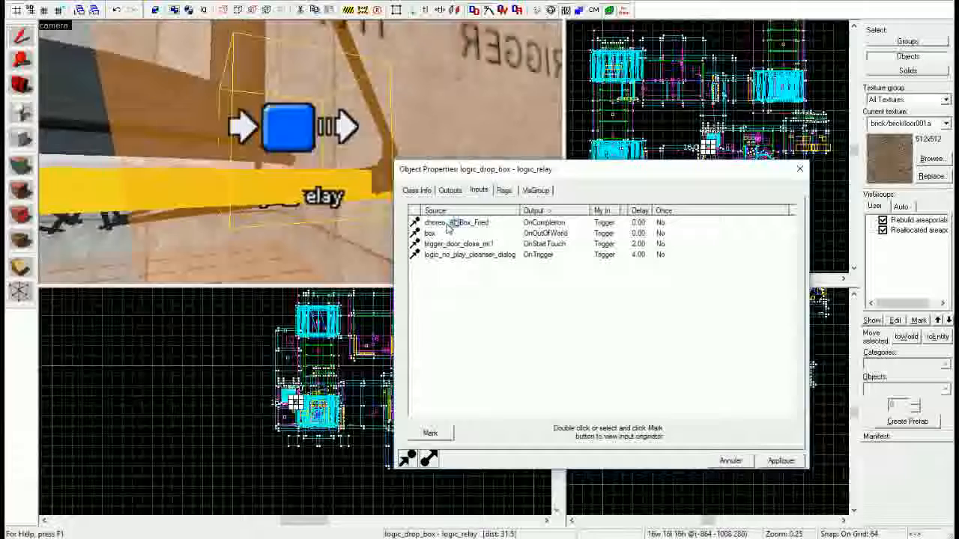
left_click(473, 224)
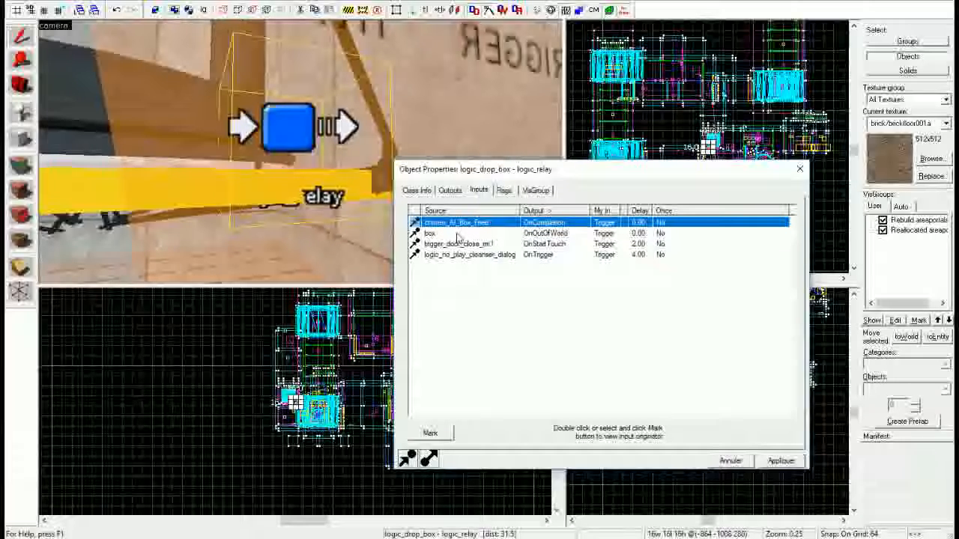
left_click(457, 234)
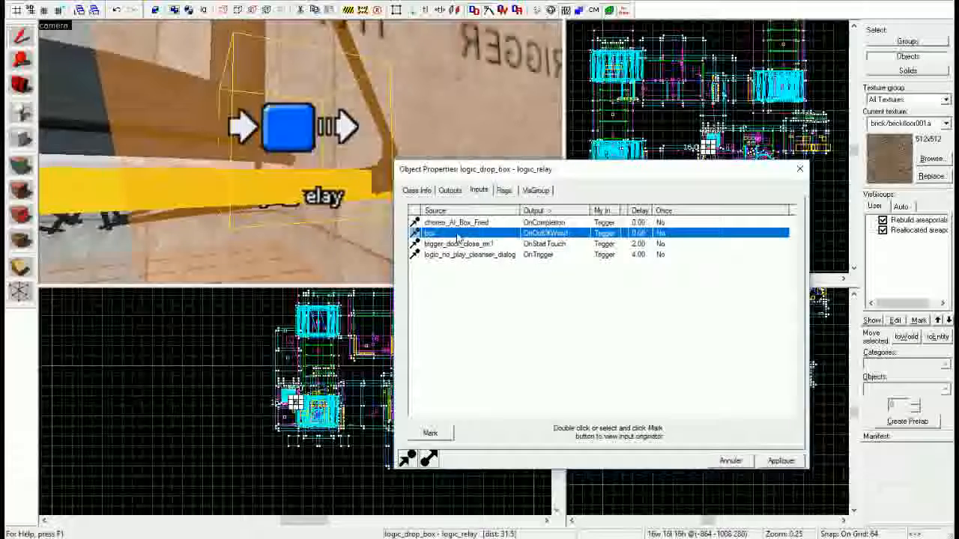
left_click(460, 245)
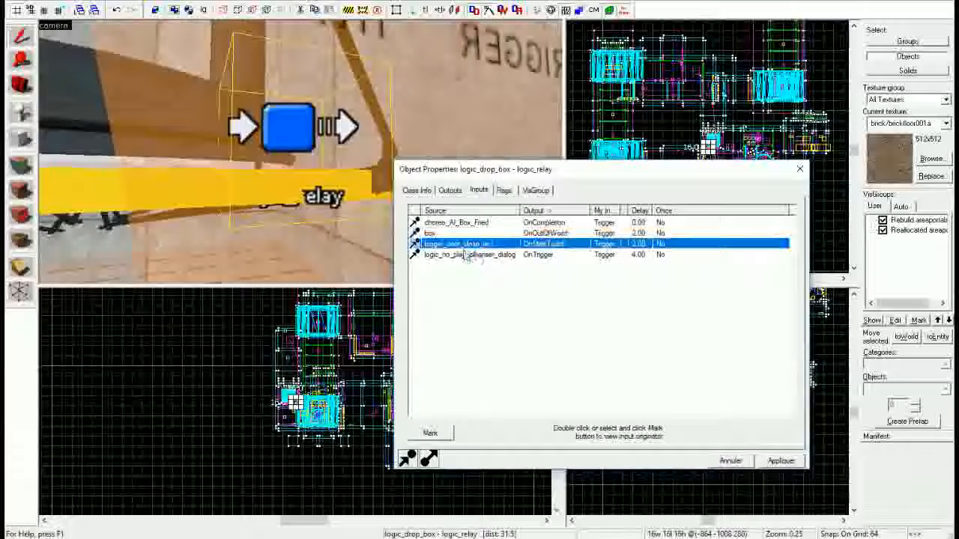
Step: Select trigger_door_close_rm1 in the first room and examine the area its volume covers
left_click(355, 229)
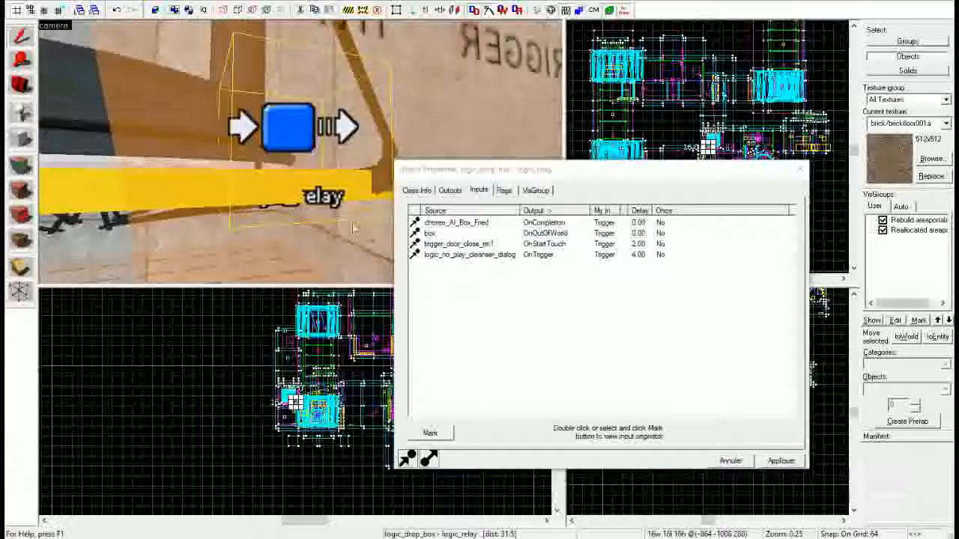
key("z")
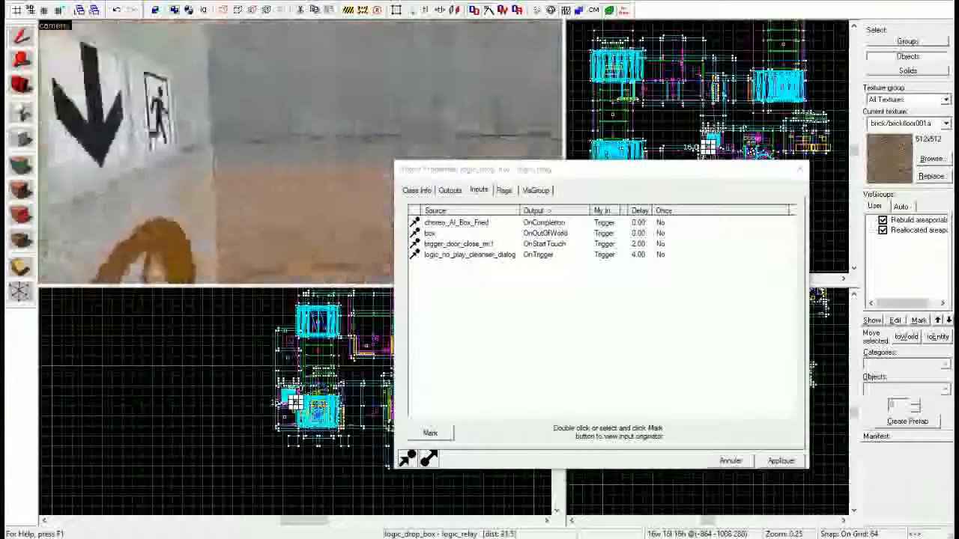
left_click(301, 153)
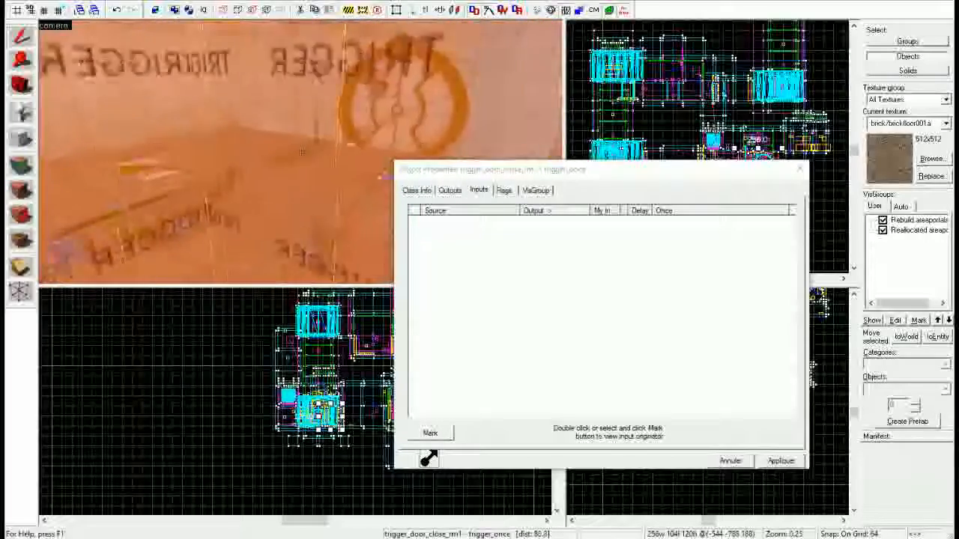
key("w")
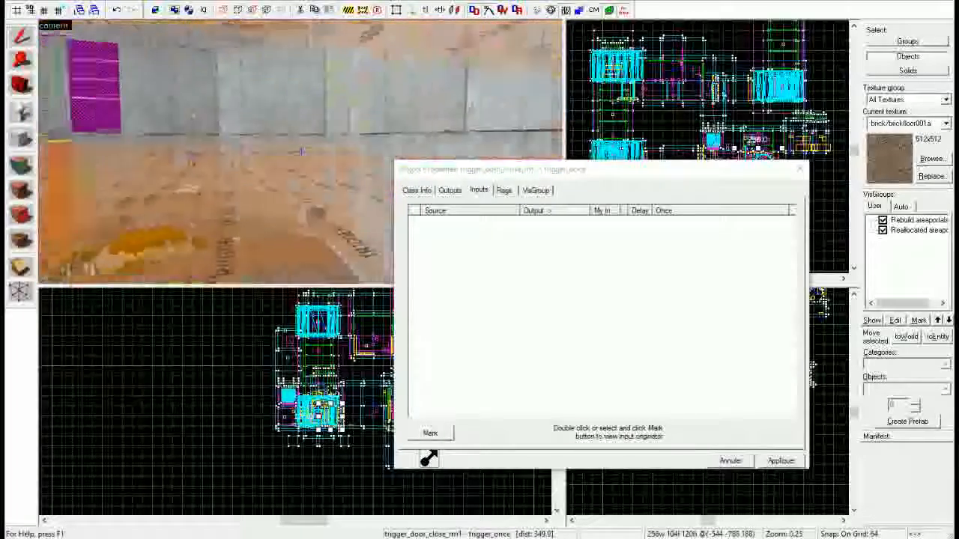
key("w")
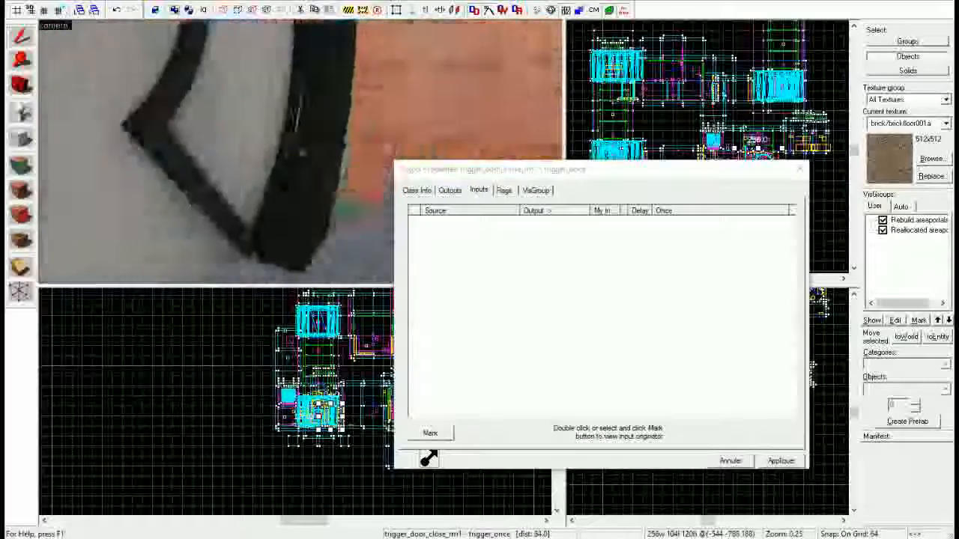
key("s")
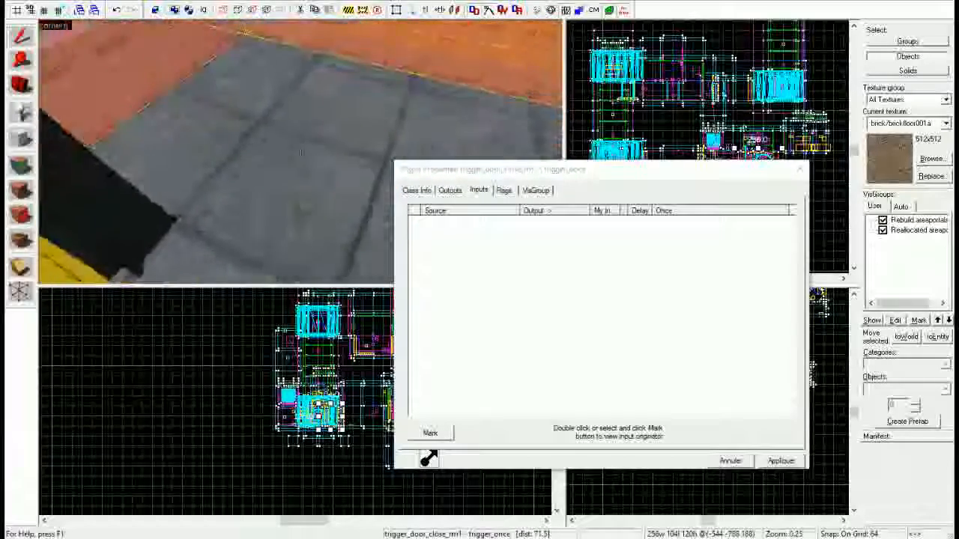
key("s")
key("w")
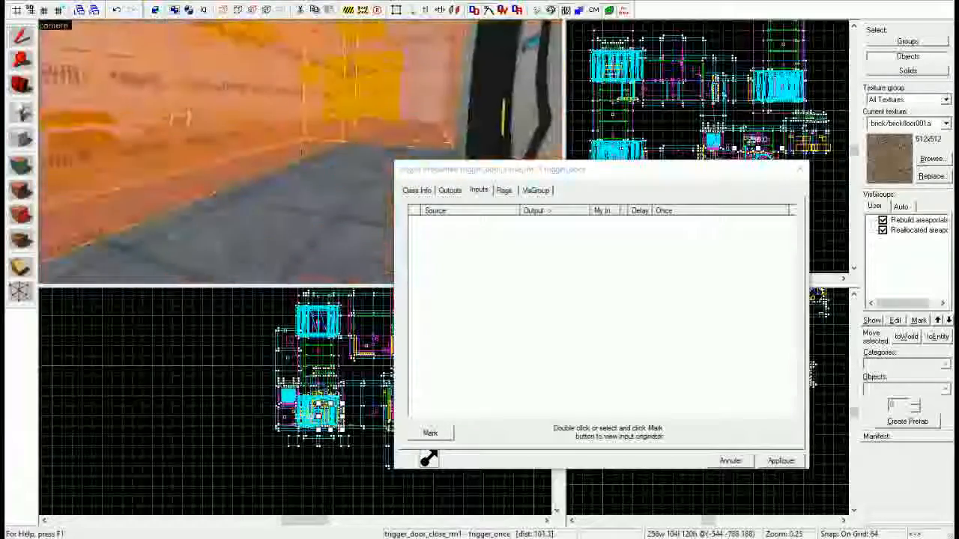
key("s")
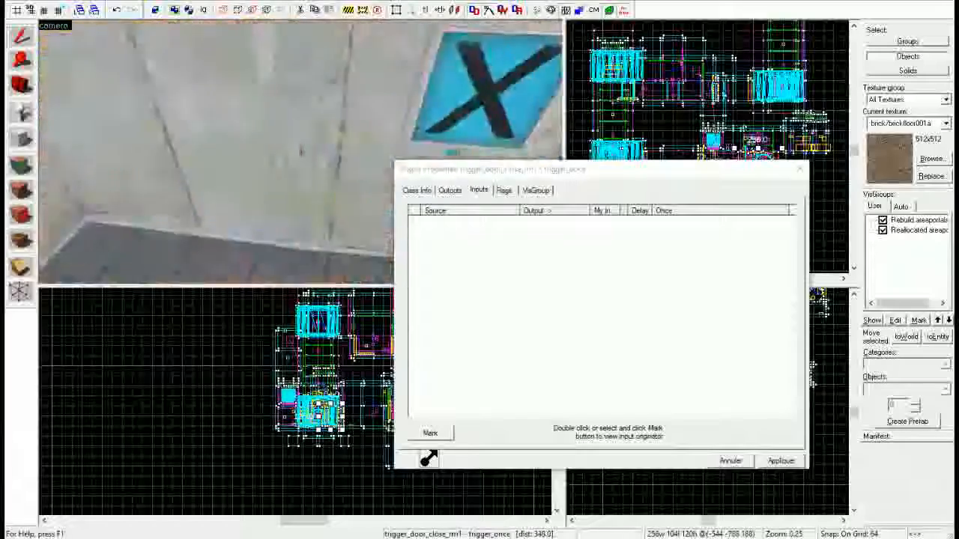
Step: Inspect the texturetoggle_exit_doorstate_a00 entity and the exit door state brush near the round door, then a nodraw solid by the floor
left_click(300, 152)
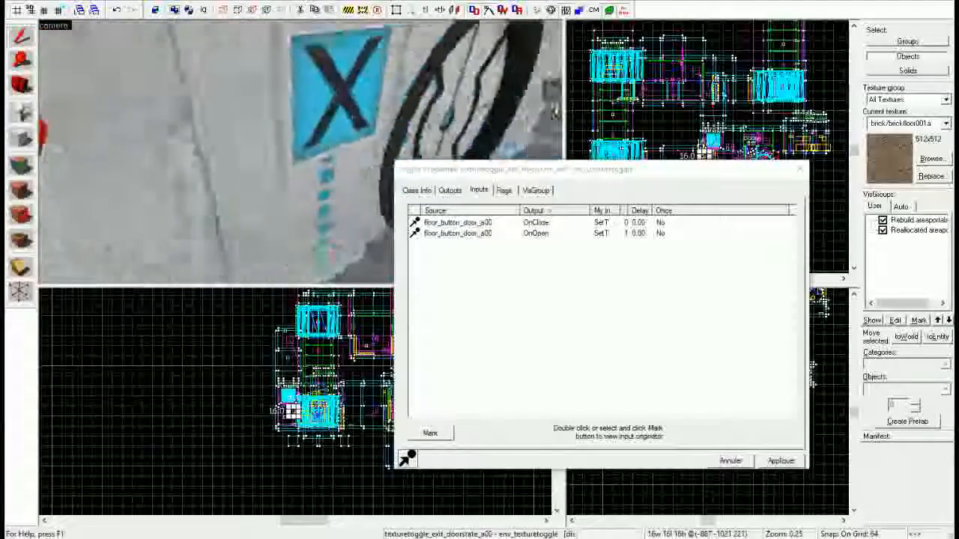
left_click(300, 152)
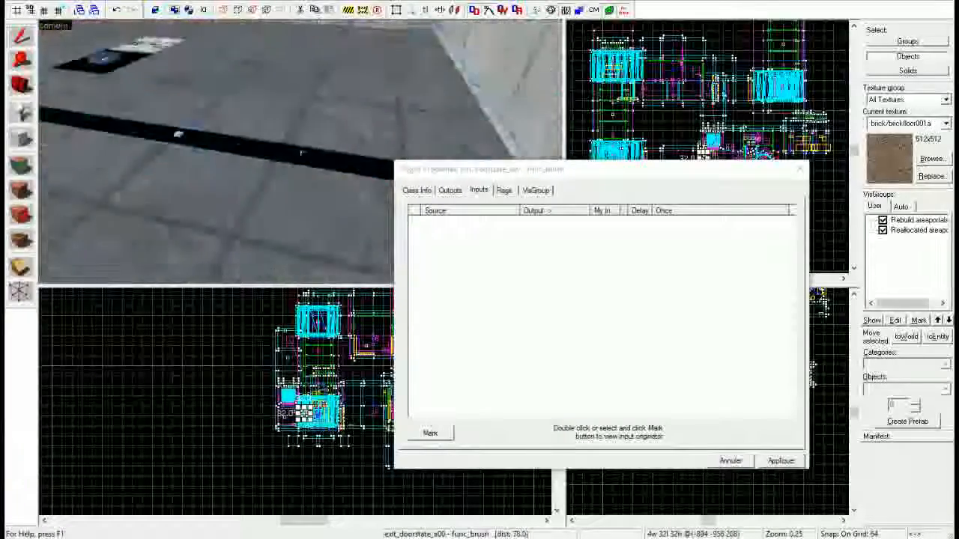
left_click(301, 152)
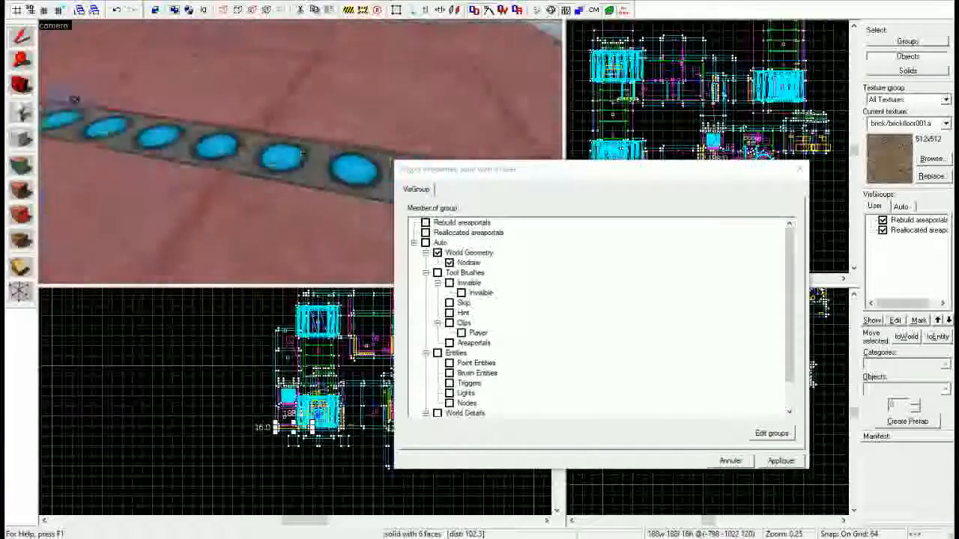
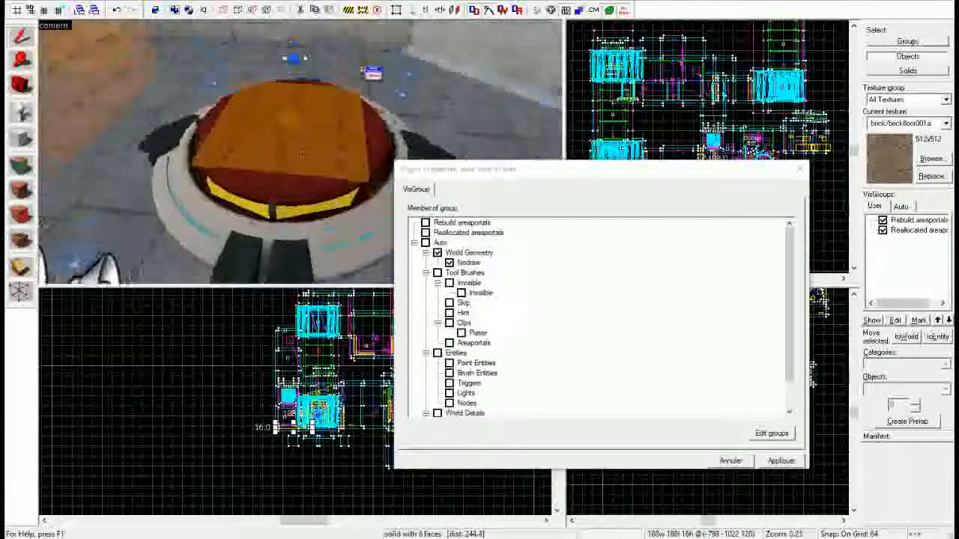
Step: Select floor_button_trigger_player_a00 on the floor button and check its name and flags
left_click(301, 150)
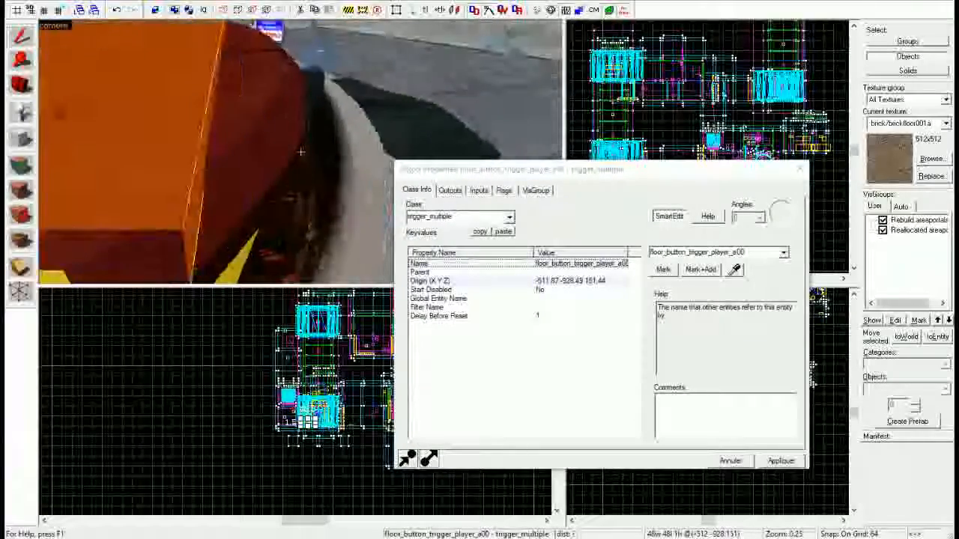
key("s")
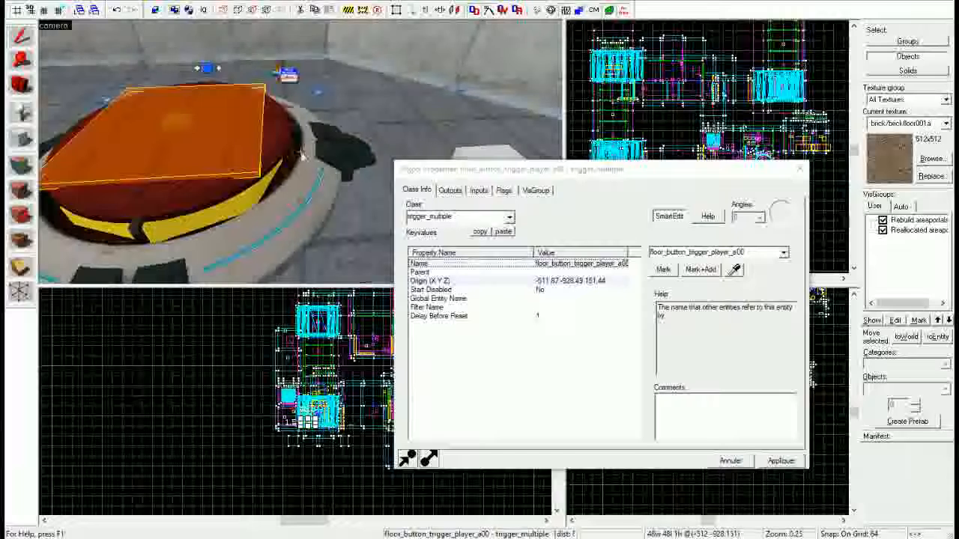
double_click(670, 254)
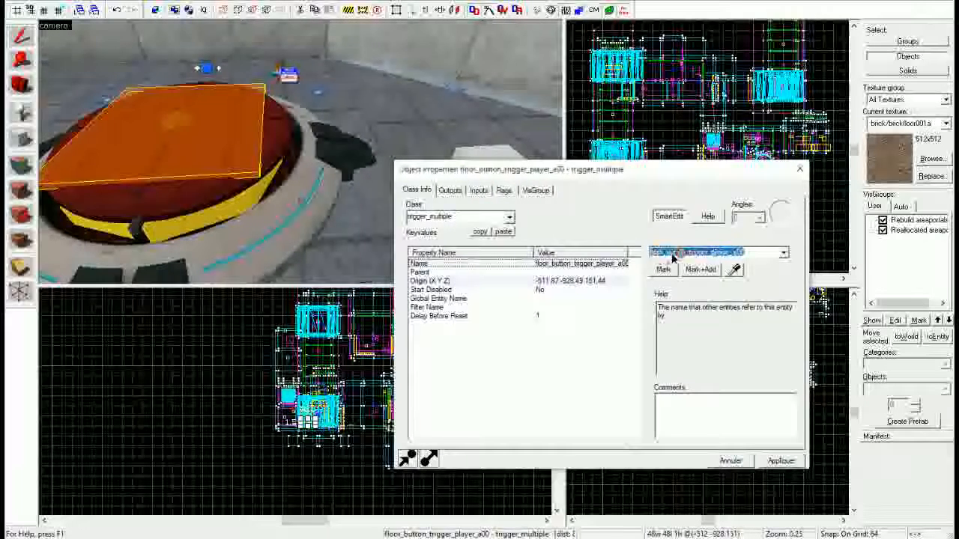
left_click(670, 254)
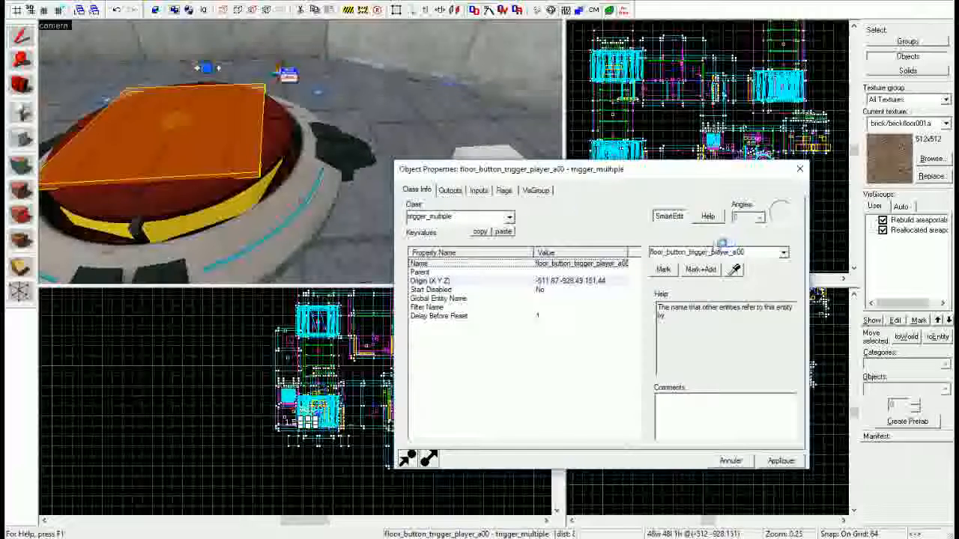
left_click(504, 191)
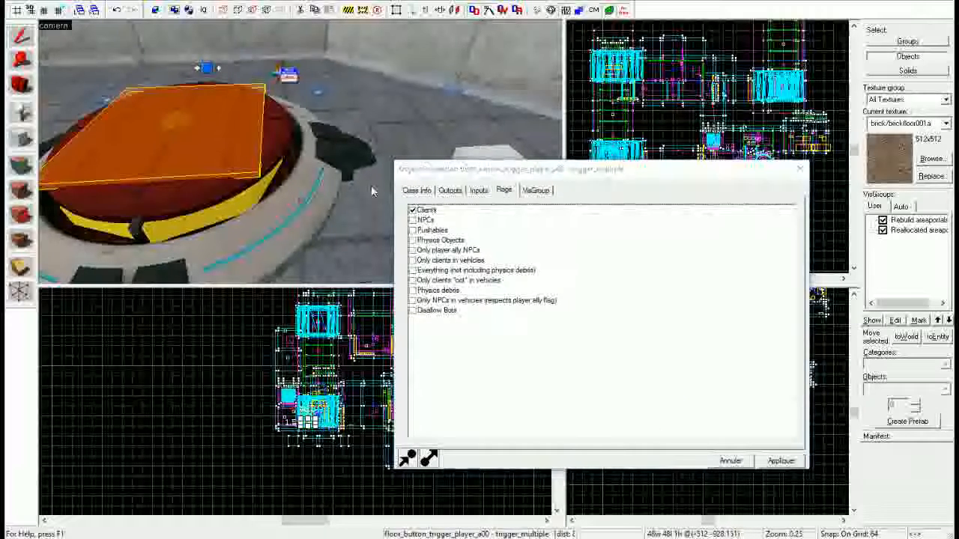
Step: Check the floor_button_trigger_player_a00 keyvalues and examine its volume on the floor button from several sides
left_click(425, 191)
key("z")
key("w")
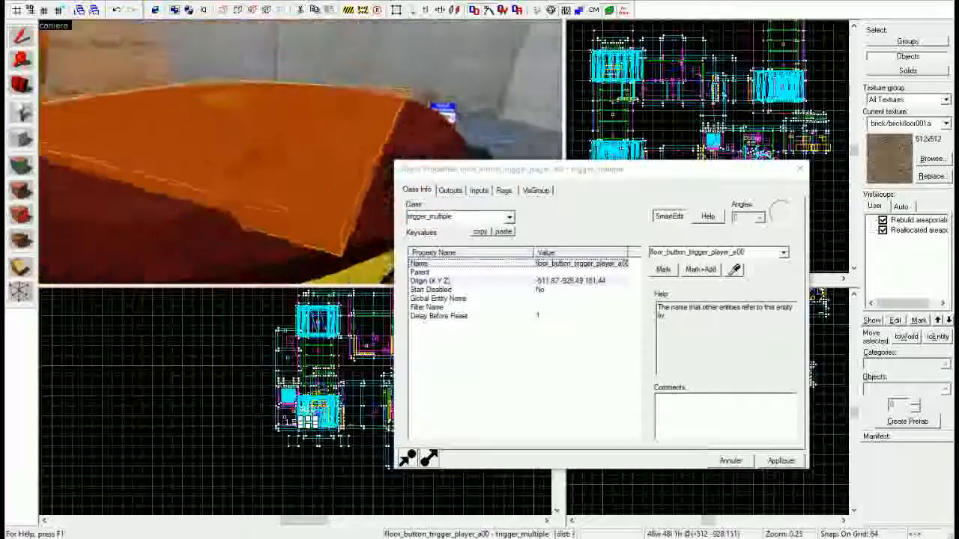
key("s")
key("w")
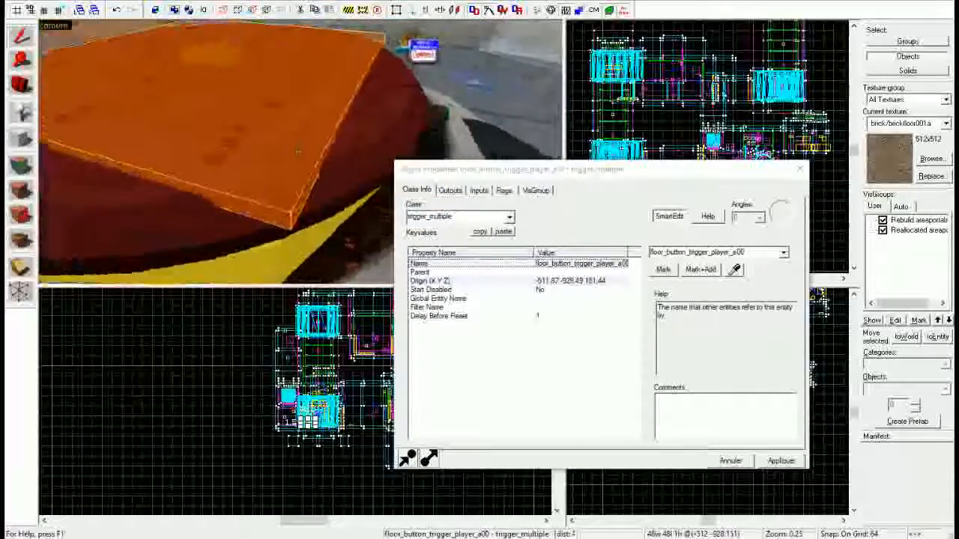
key("s")
key("w")
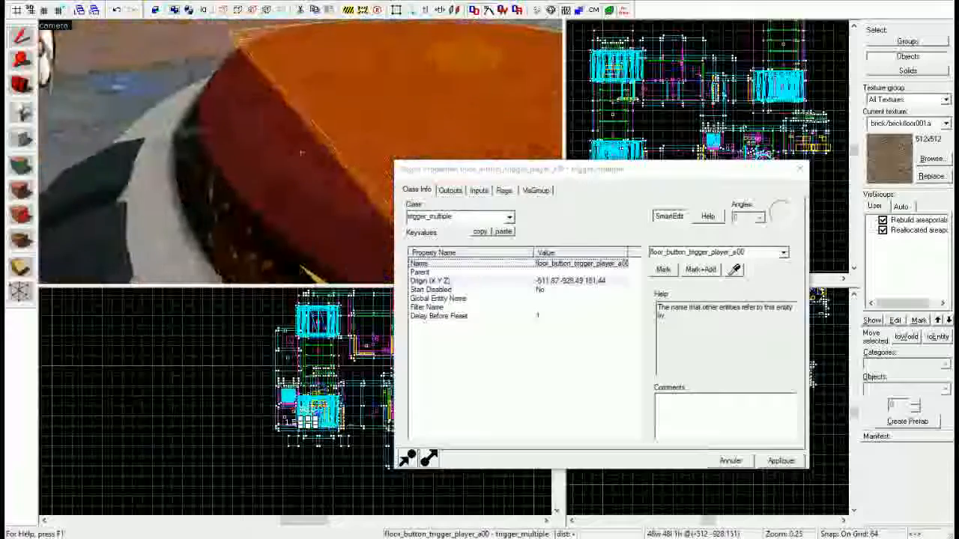
key("s")
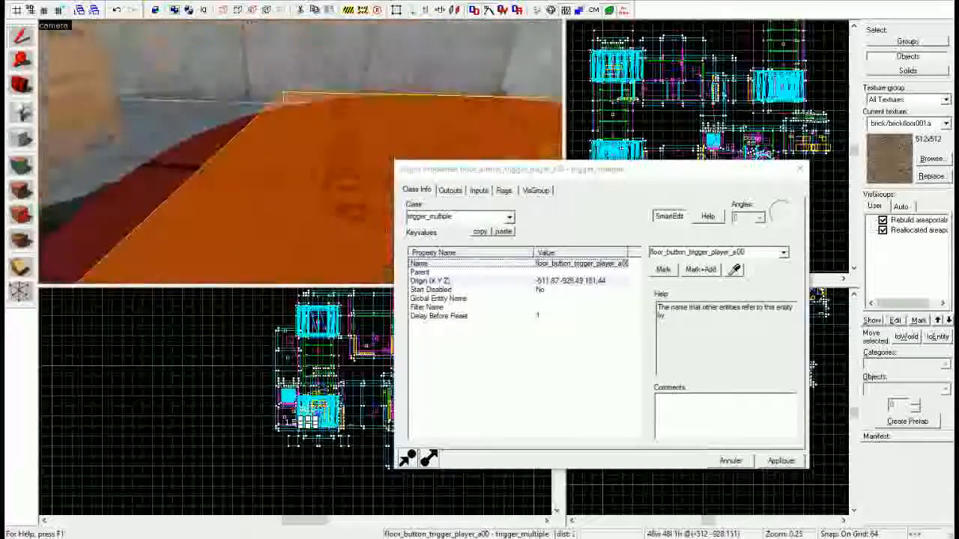
key("w")
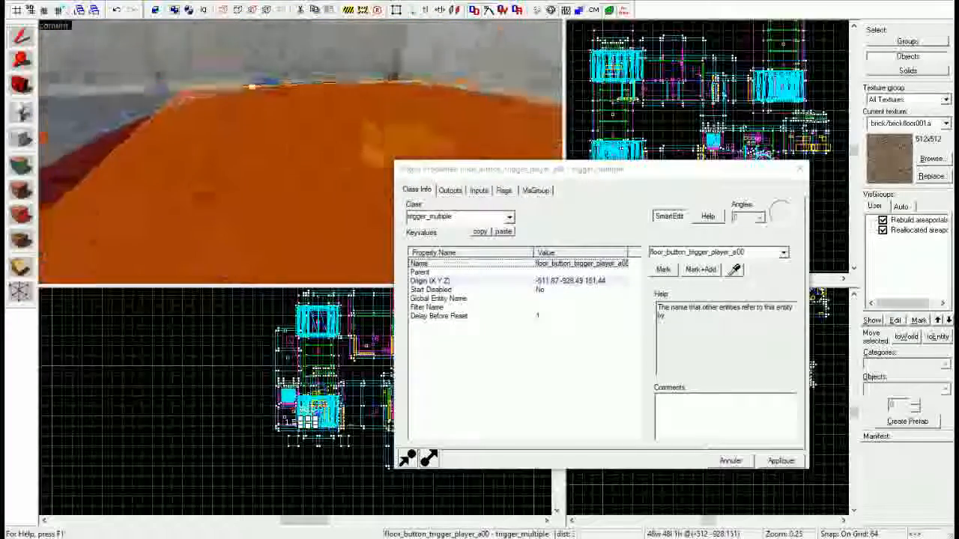
key("s")
key("w")
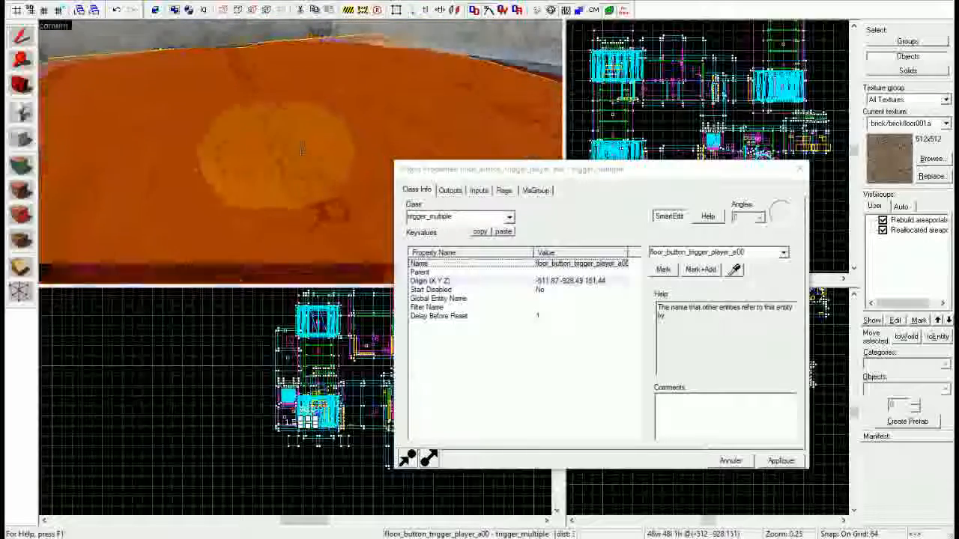
key("s")
Step: Select floor_button_trigger_box_a00 at the centre of the floor button and examine its small octagonal volume
left_click(300, 153)
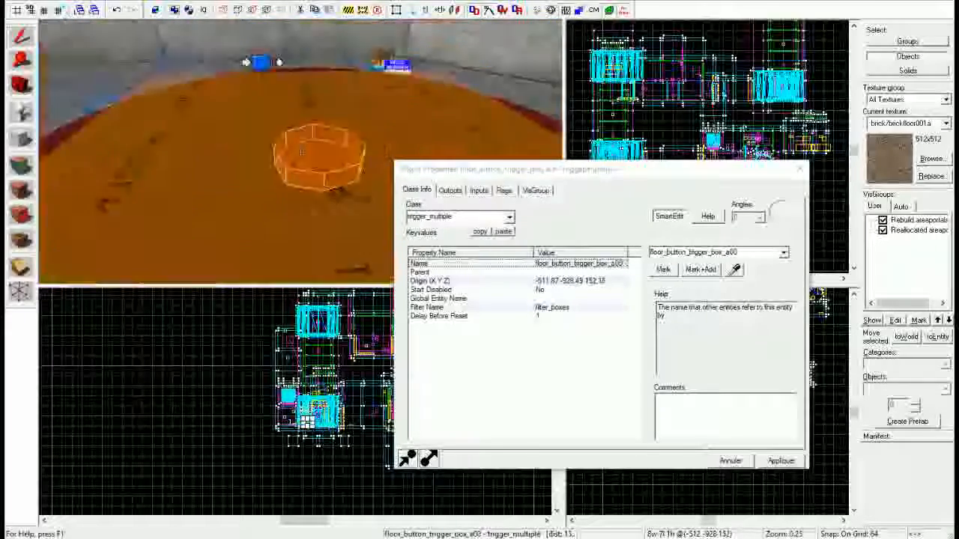
key("s")
key("w")
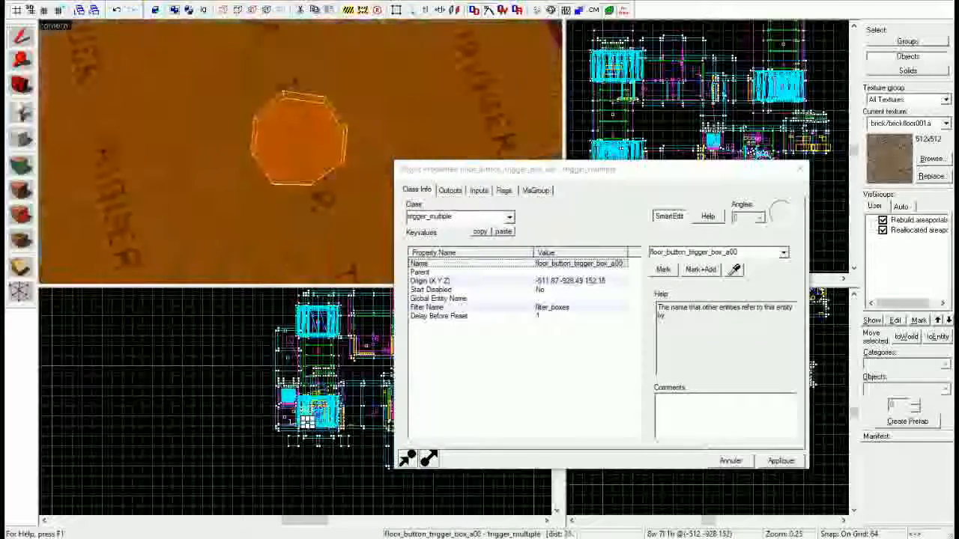
key("s")
key("w")
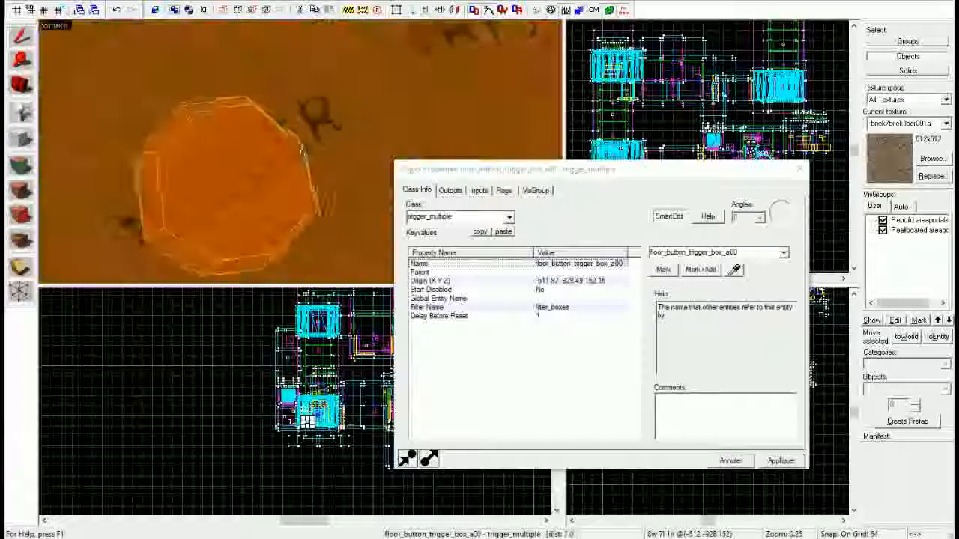
key("w")
key("s")
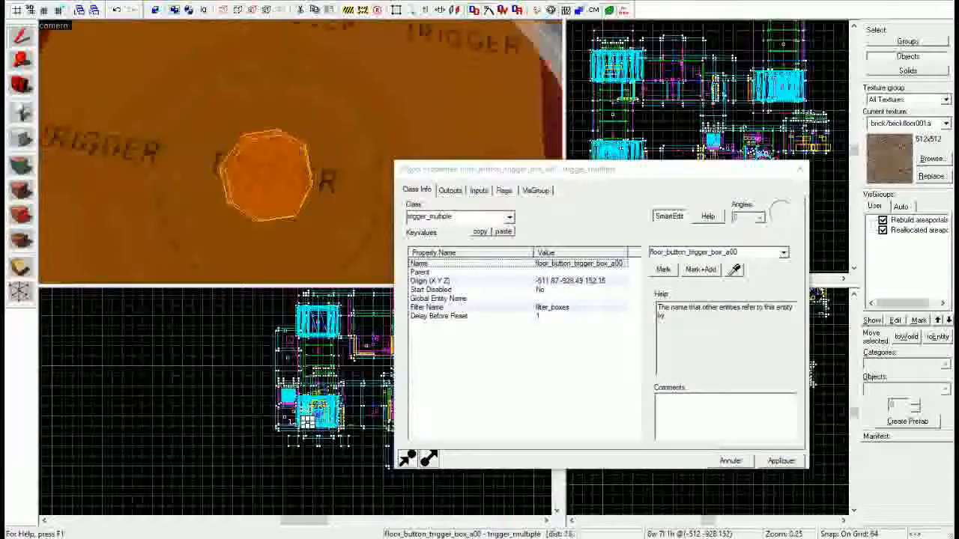
key("w")
Step: Check the flags of floor_button_trigger_box_a00 and its Filter Name keyvalue
left_click(498, 190)
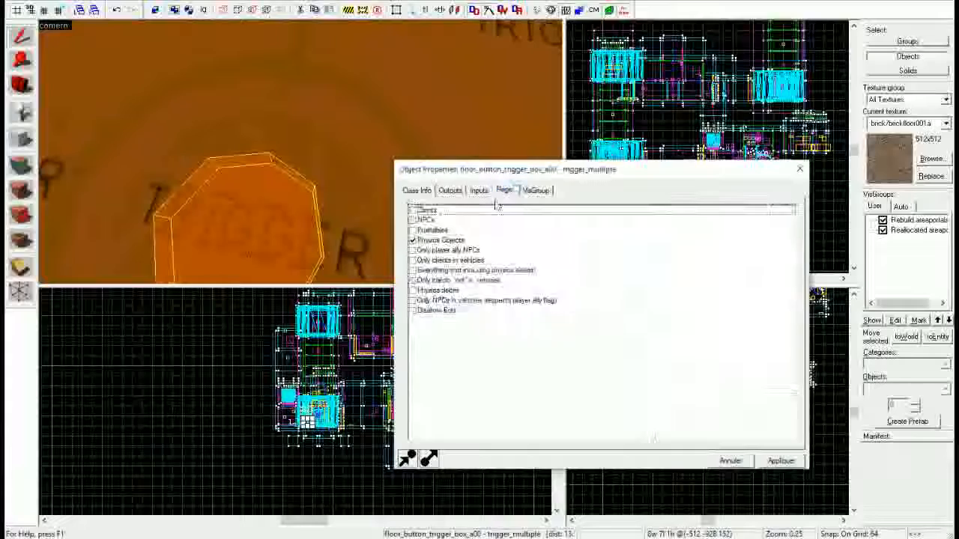
left_click(424, 189)
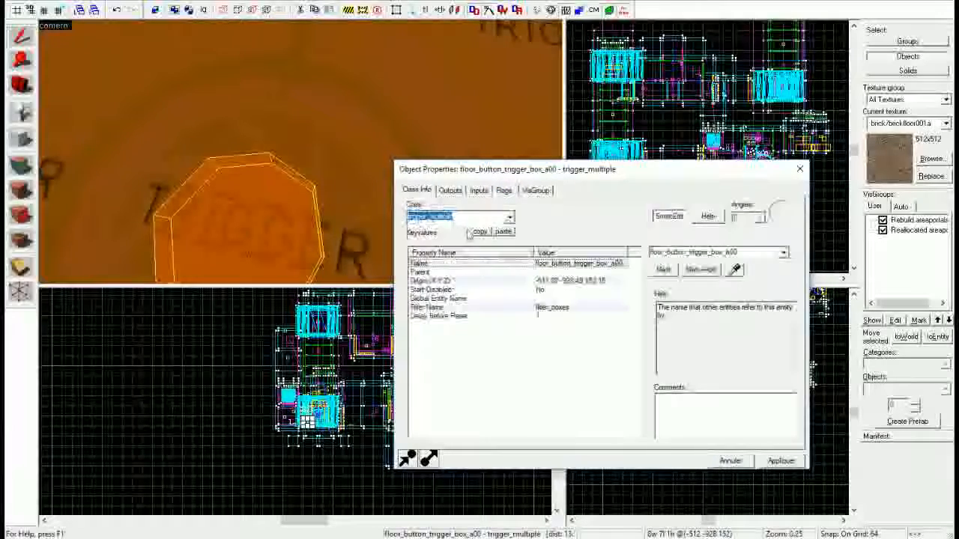
left_click(546, 307)
Step: Select the nodraw func_door brush floor_button_door_a00 under the floor button and examine it
key("z")
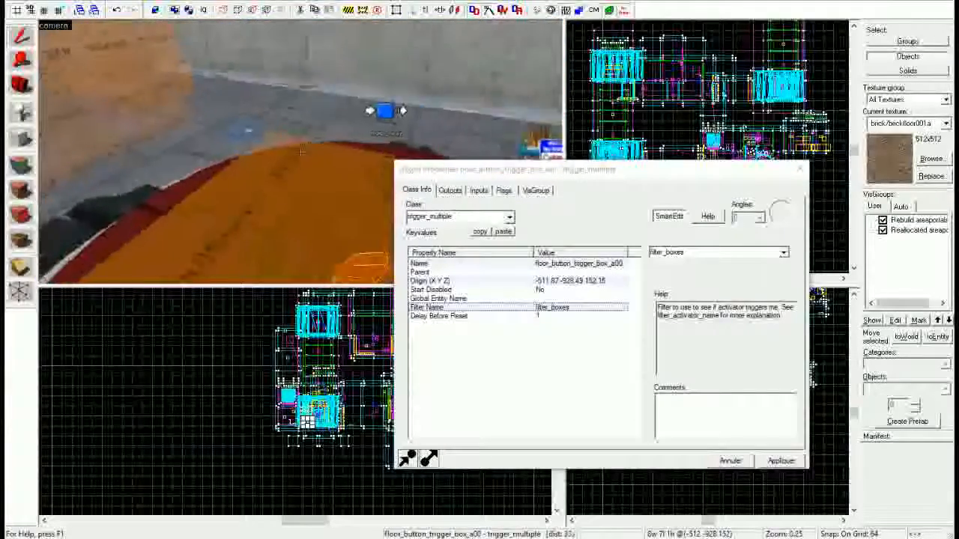
key("w")
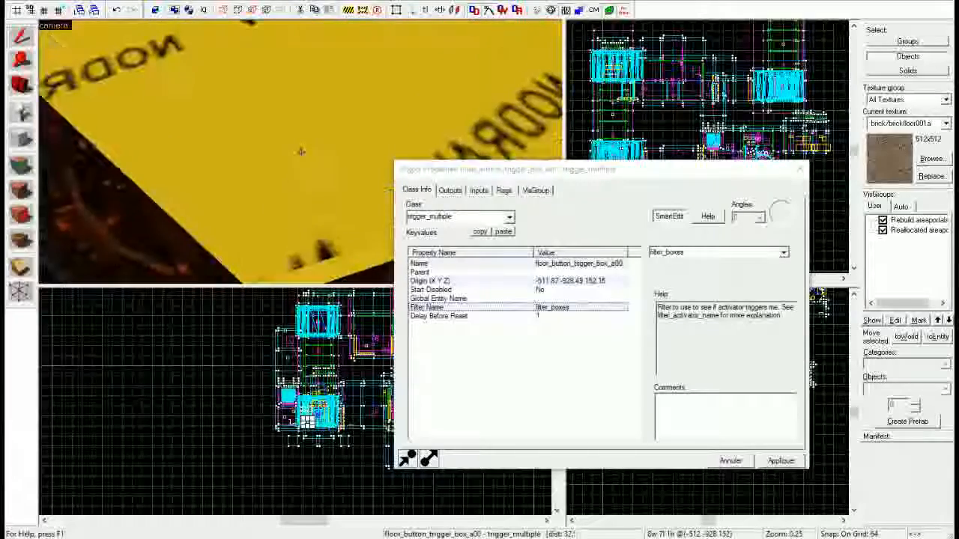
left_click(300, 152)
key("d")
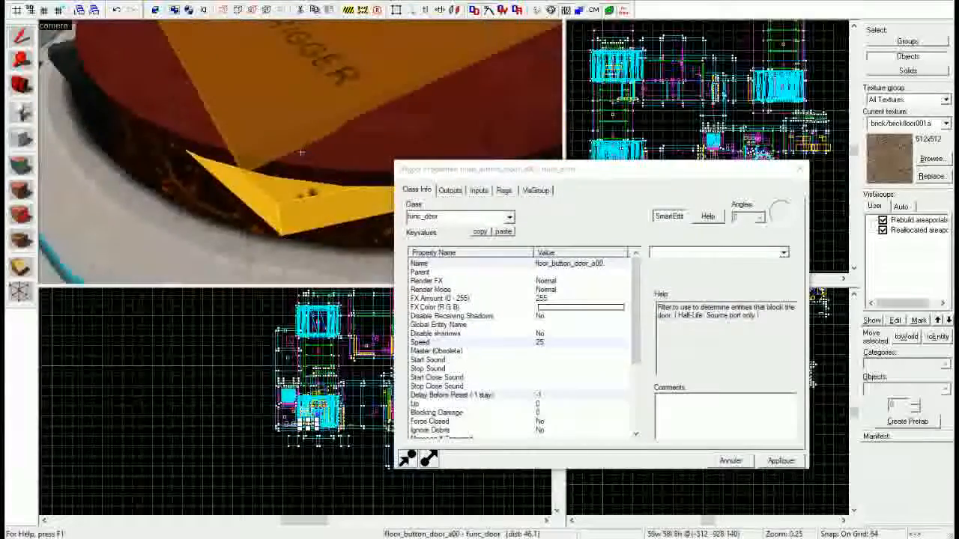
key("s")
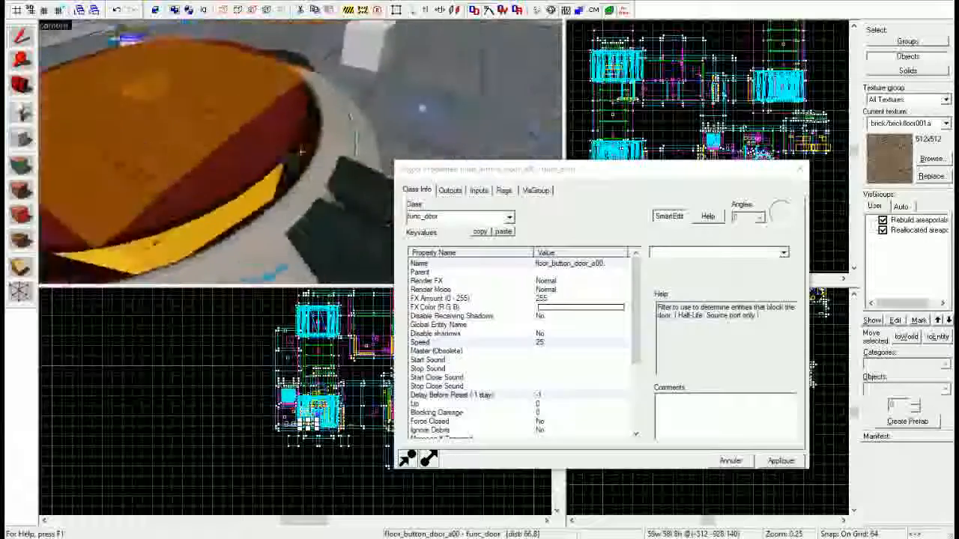
Step: Inspect the hint_drop_items env_hudhint, then the logic_no_play_cleanser_dialog and logic_play_cleanser_dialog relays near the round door
left_click(262, 154)
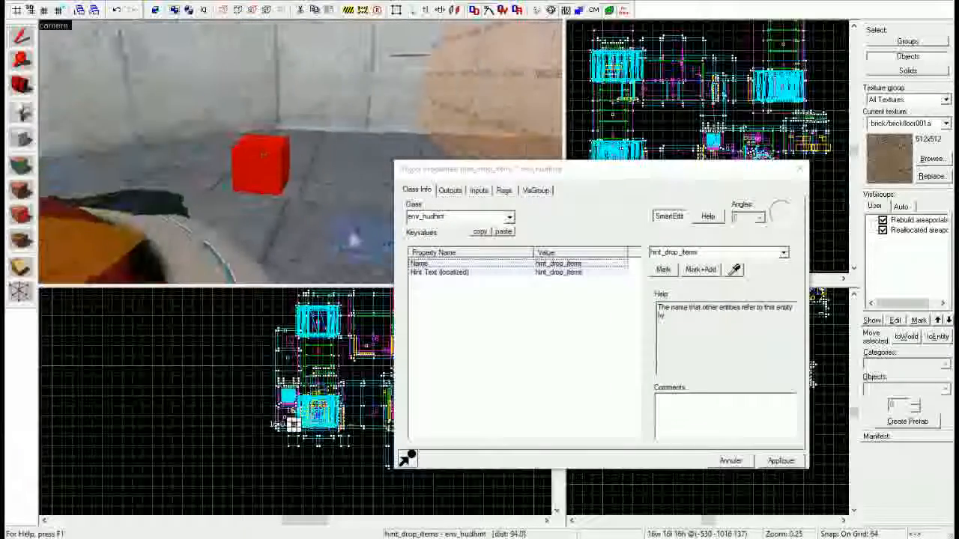
key("w")
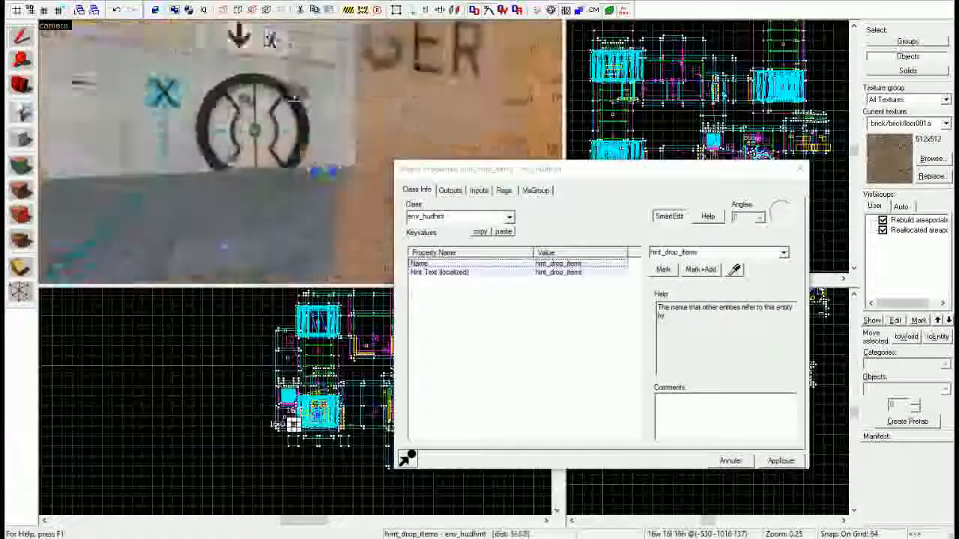
left_click(301, 153)
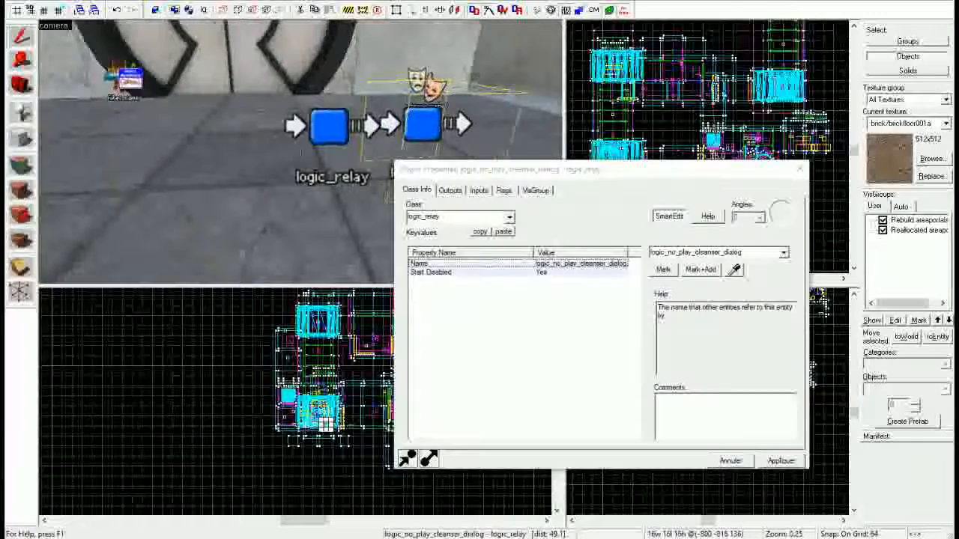
left_click(301, 152)
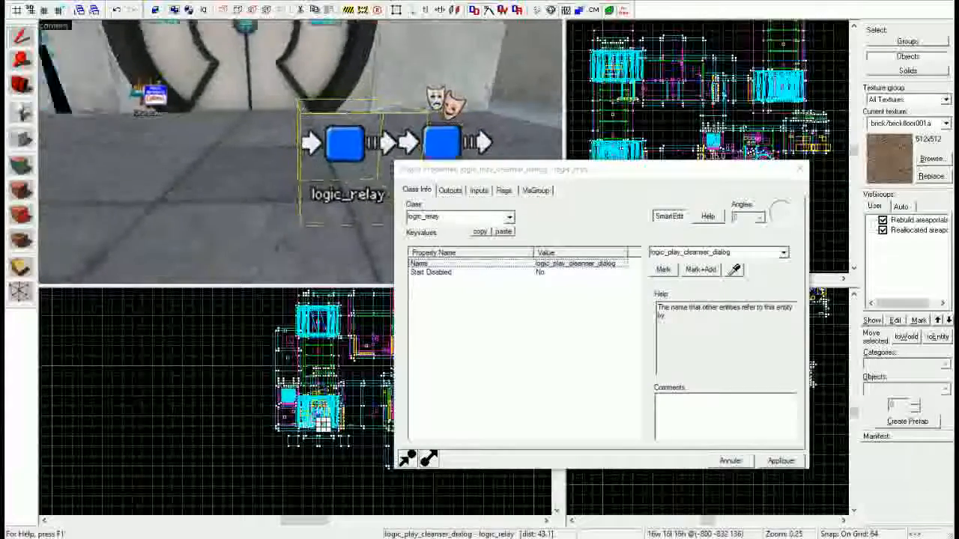
Step: Examine the trigger and area portal volumes around the round exit door and the space beyond it
key("w")
key("w")
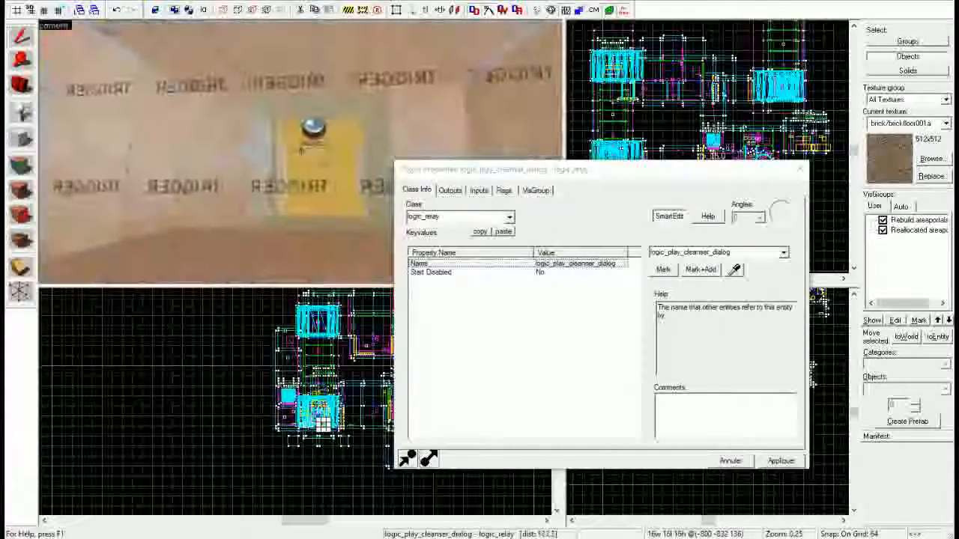
key("w")
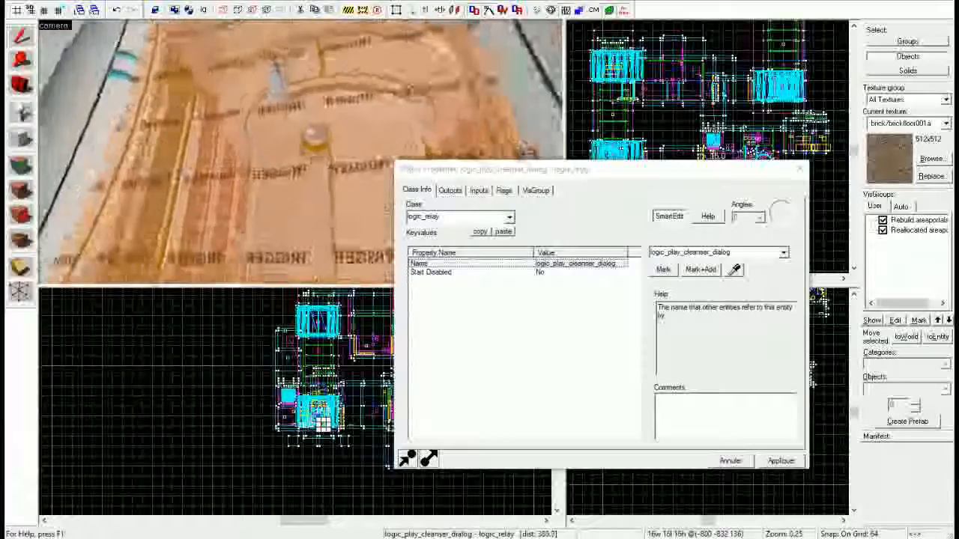
key("w")
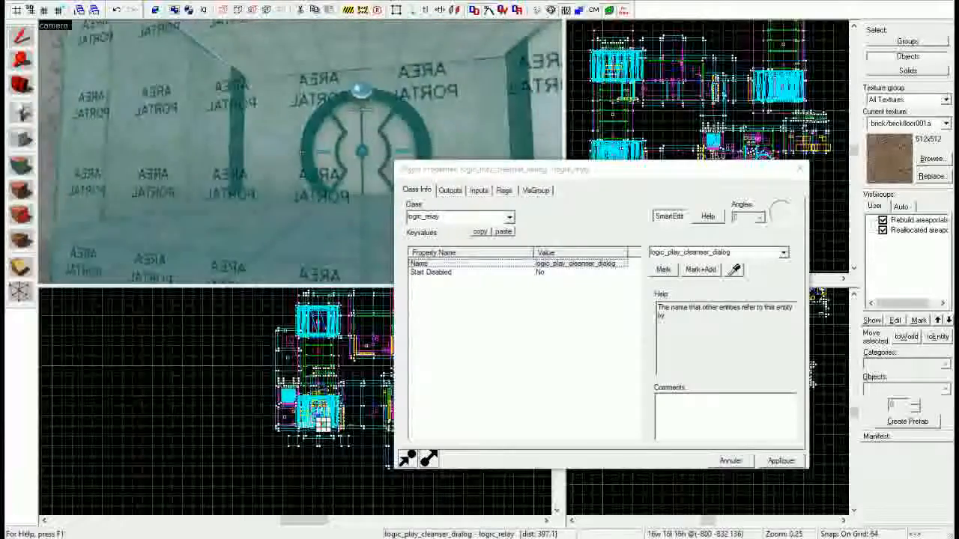
key("w")
key("w")
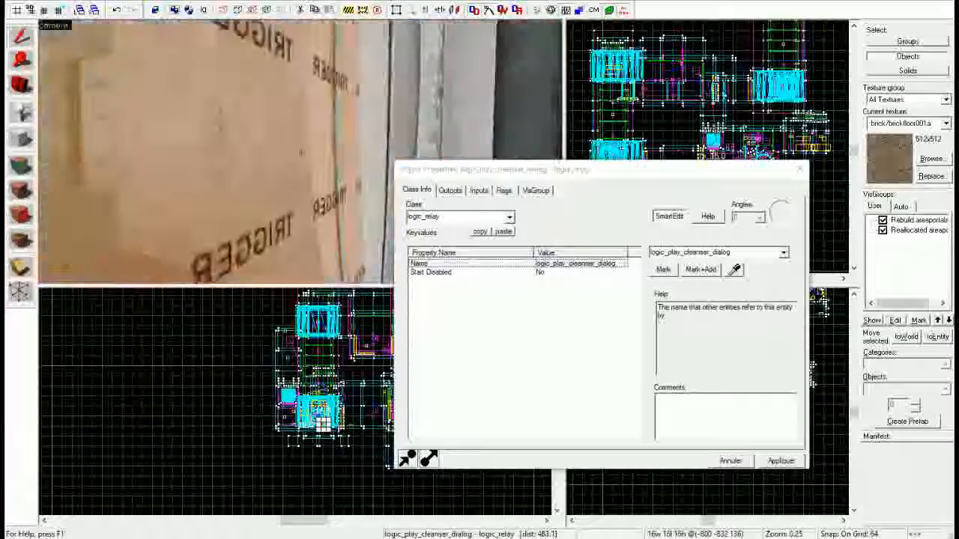
key("w")
key("w")
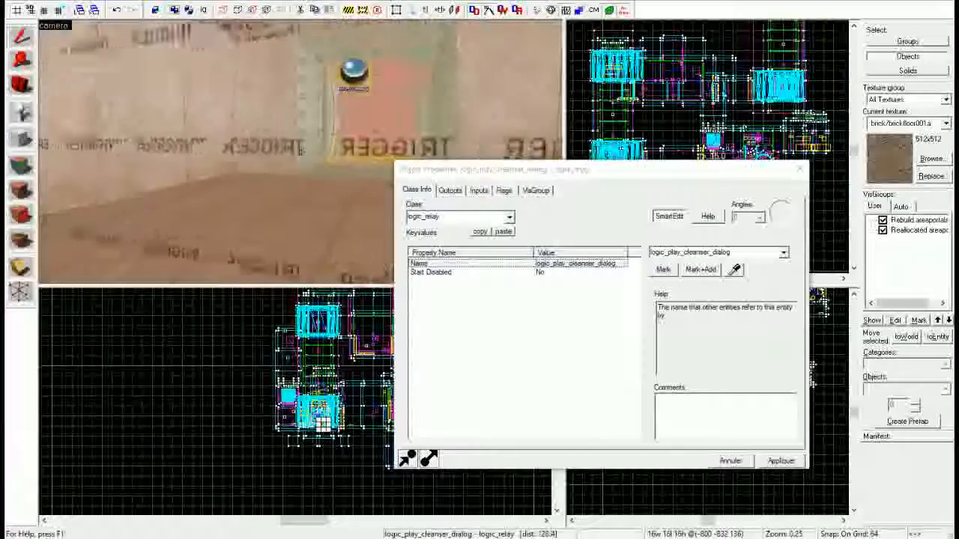
Step: Select trigger_exit_room1 and review the area it covers and its output to elevator_door_model_open
left_click(302, 152)
key("w")
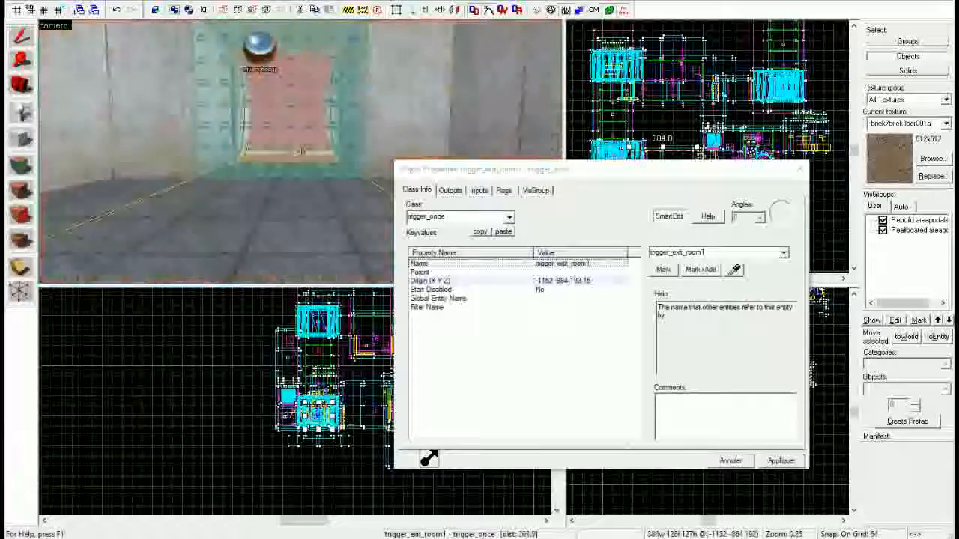
key("w")
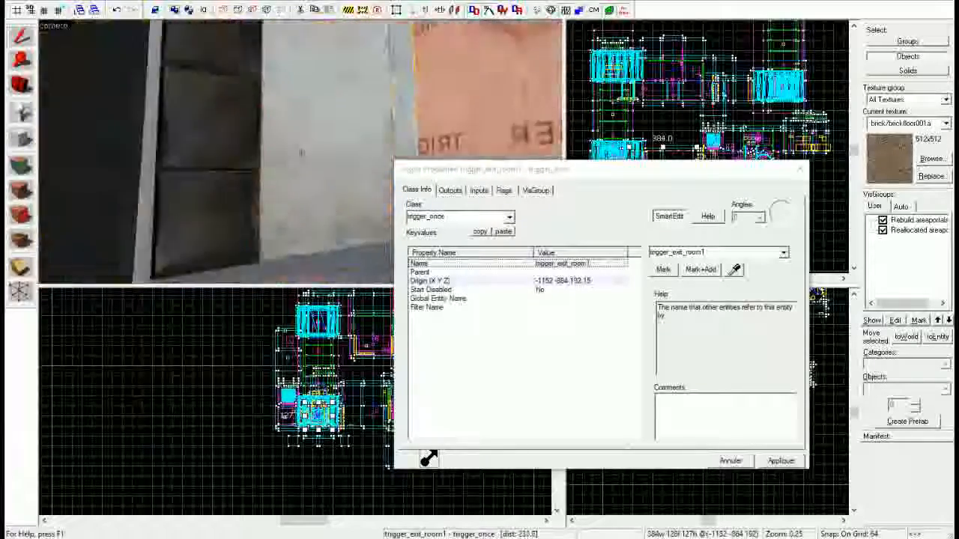
left_click(451, 190)
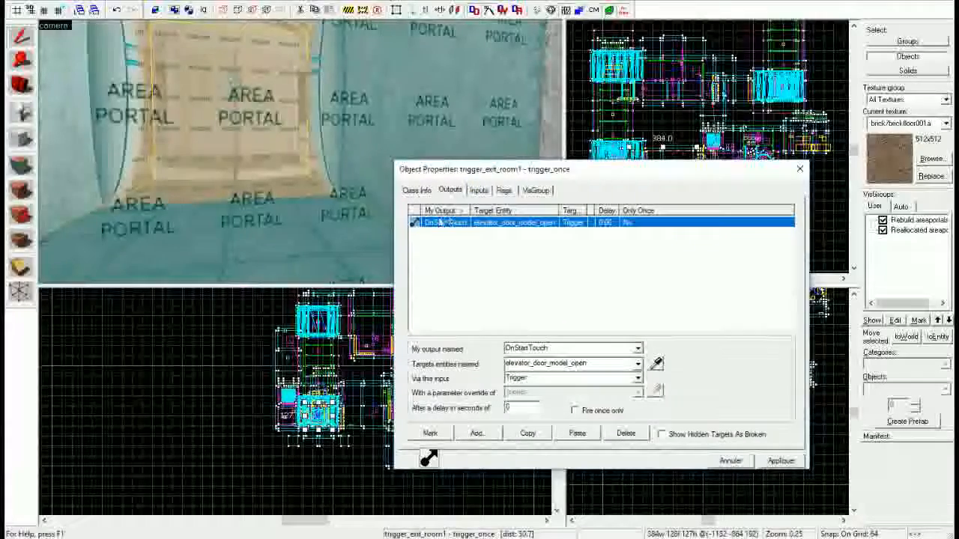
left_click(417, 191)
Step: Select the elevator door prop elevator_door_model_middle to check its keyvalues
key("z")
key("w")
key("w")
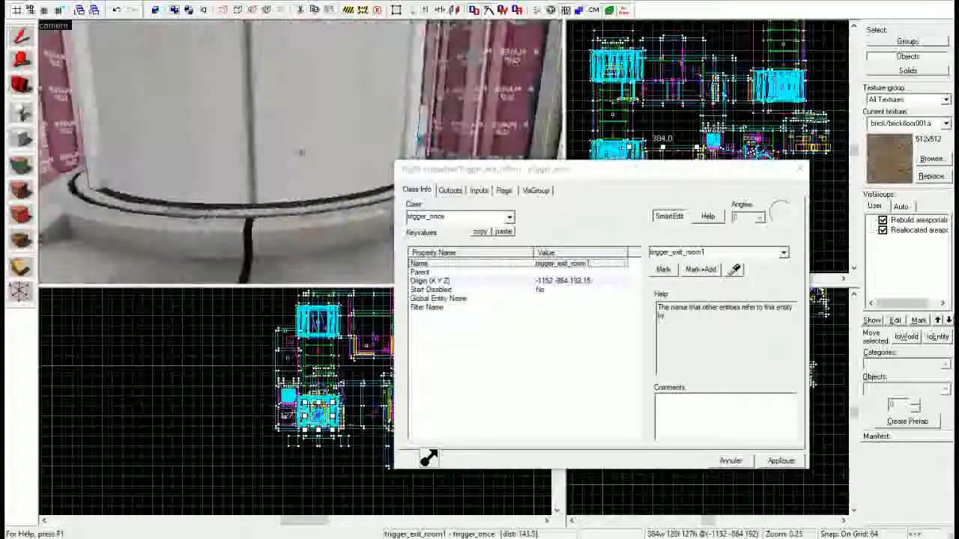
left_click(303, 157)
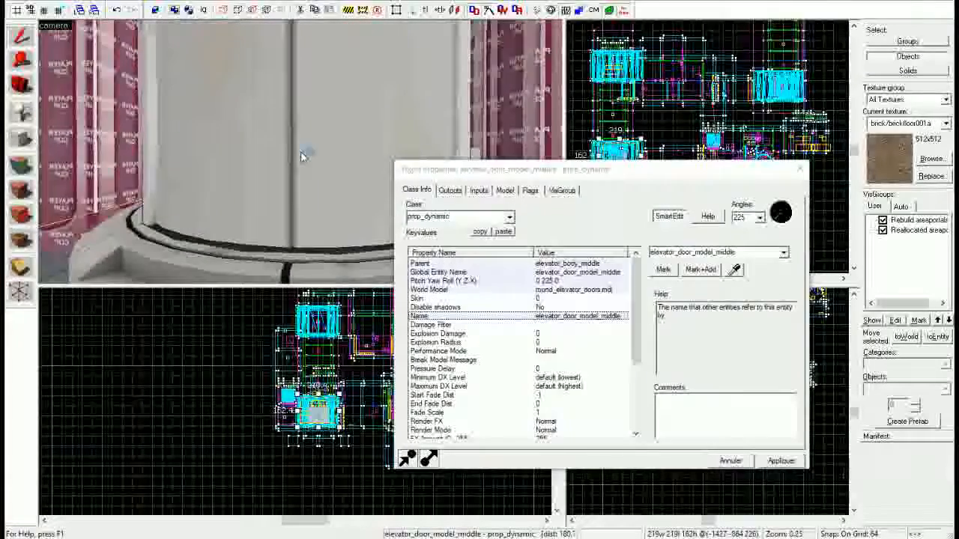
Step: Select the invisible func_brush block_crazy_player_tc00 at the elevator entrance and examine its keyvalues and position
key("z")
key("w")
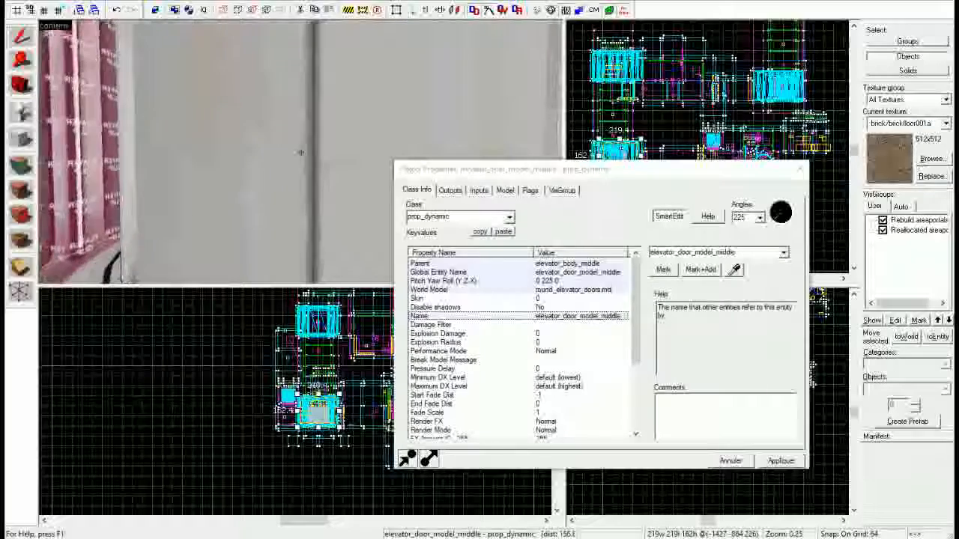
key("w")
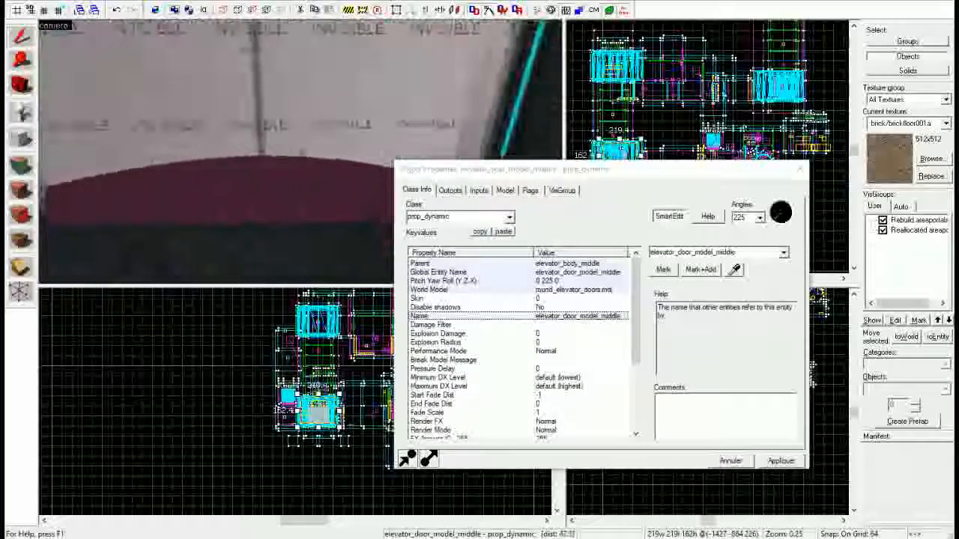
left_click(302, 153)
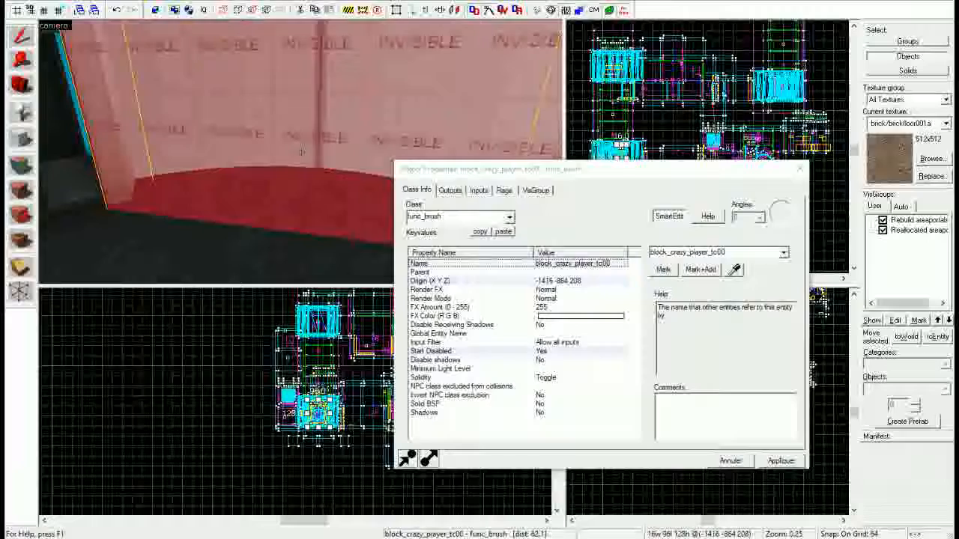
key("w")
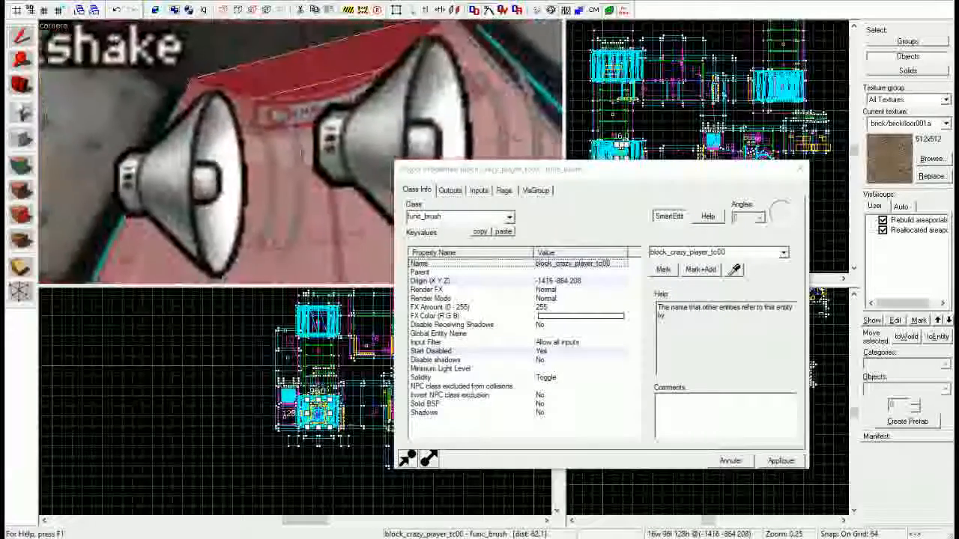
key("w")
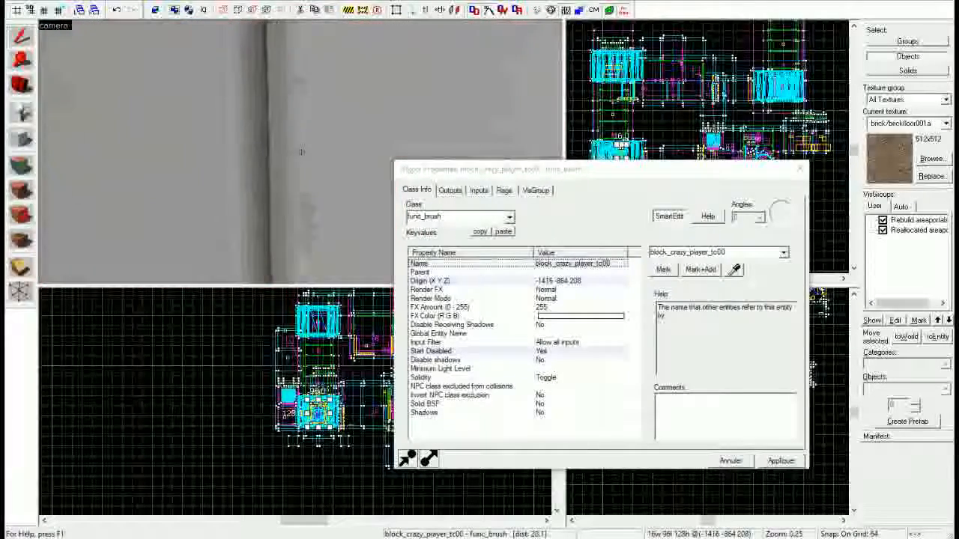
Step: Inspect the keyvalues of the elevator chime sound tc00_elevator_chime and the path track track_elevator_p1_middle inside the elevator
key("w")
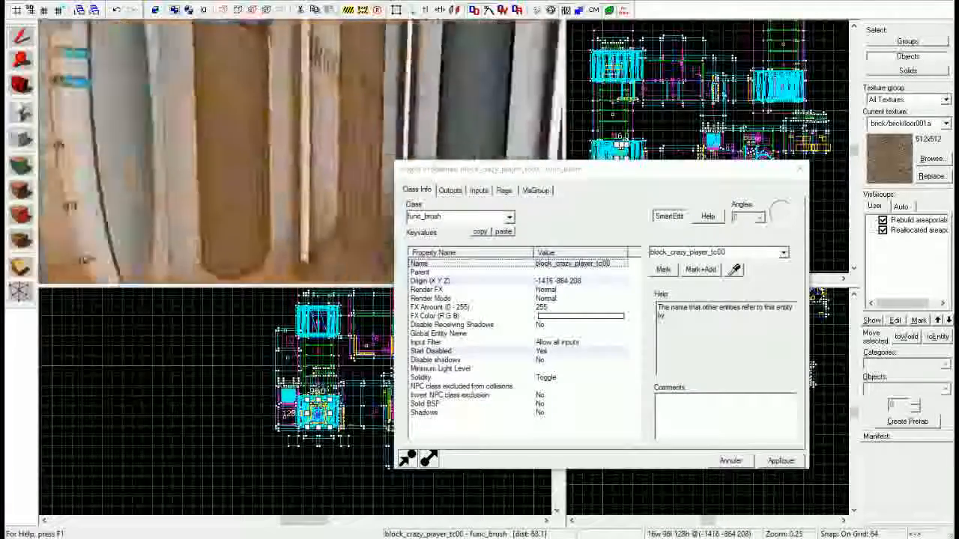
key("w")
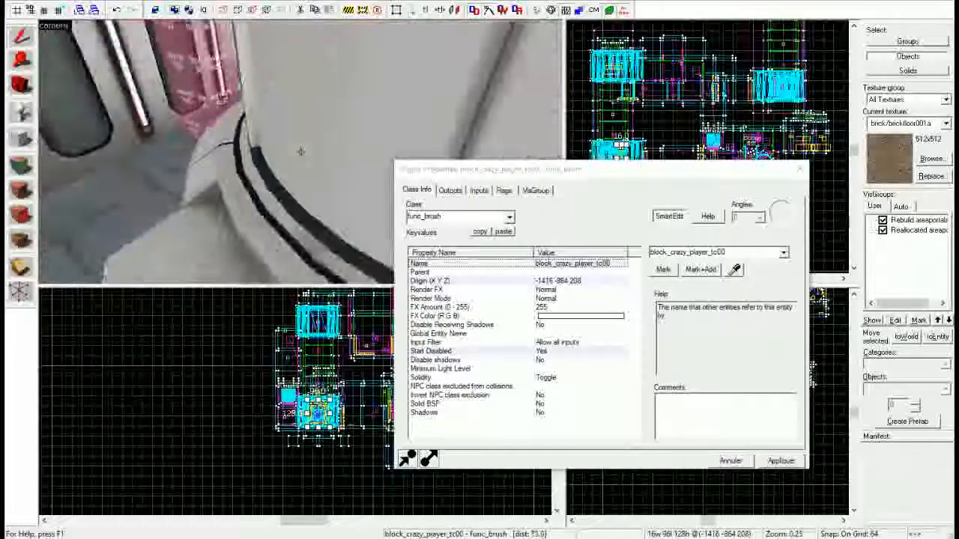
key("w")
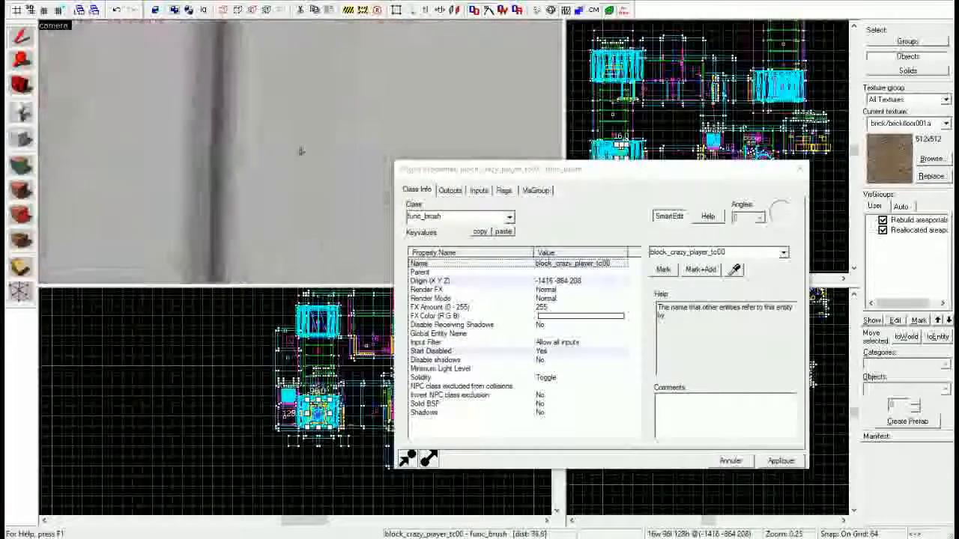
key("Left")
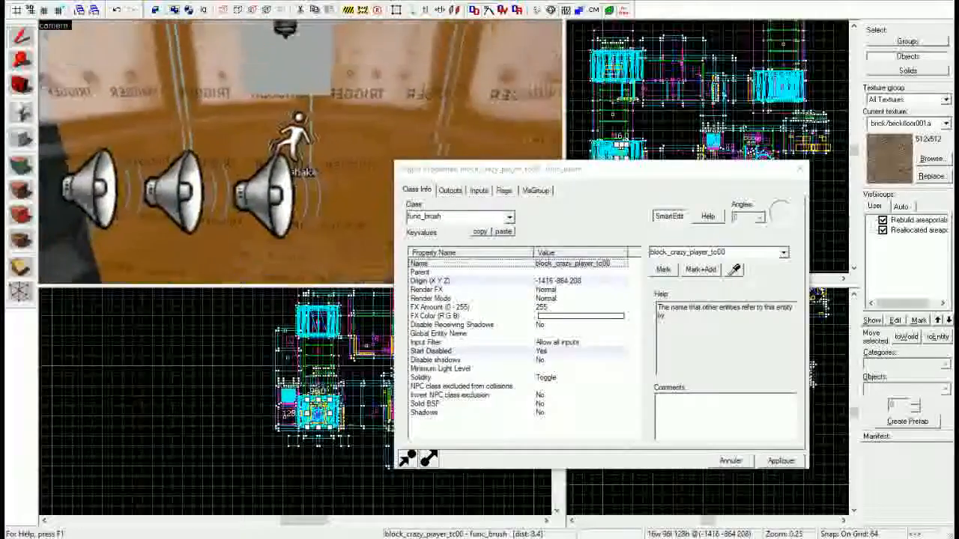
key("w")
left_click(270, 217)
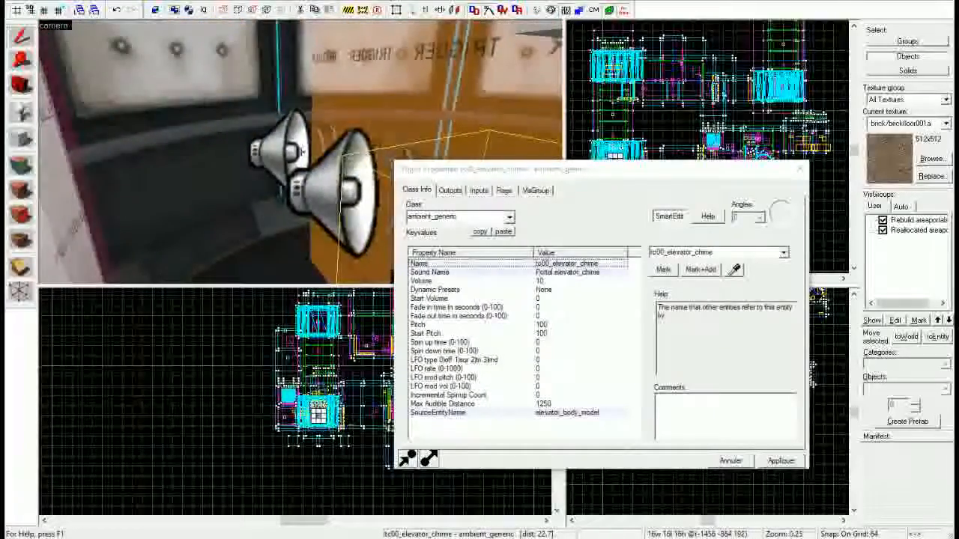
left_click(301, 152)
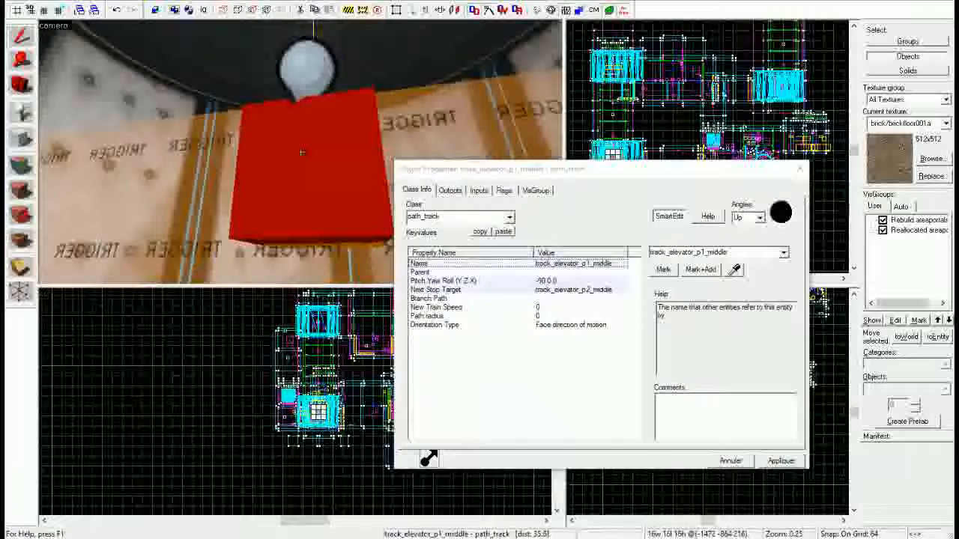
Step: Select trigger_elevator_move inside the elevator and review its outputs
key("Left")
left_click(302, 152)
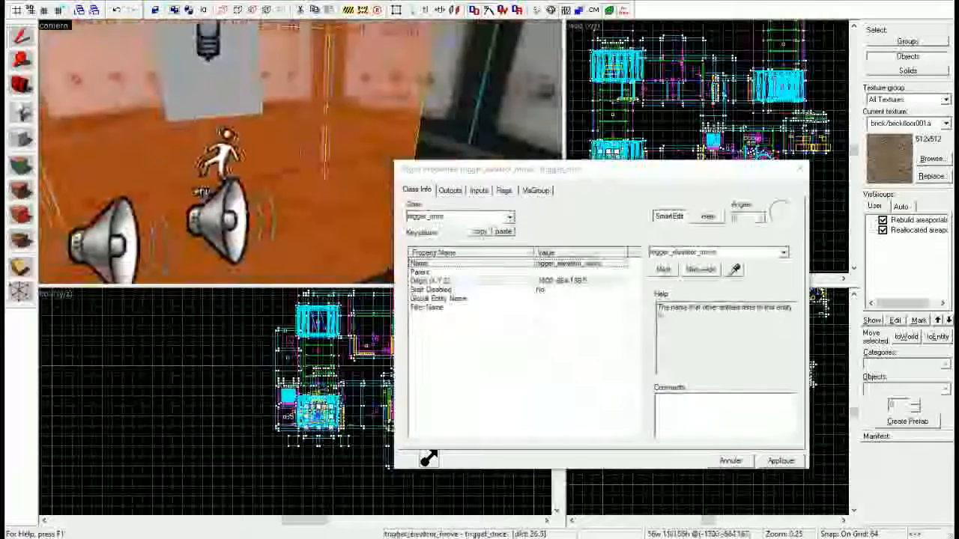
left_click(458, 190)
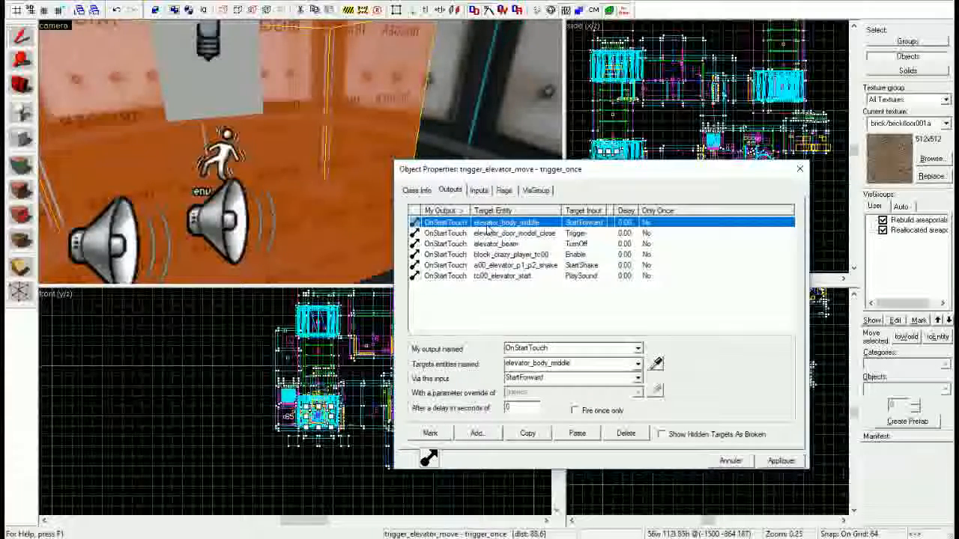
Step: Select the elevator prop elevator_body_model and read through its keyvalues, including its parent elevator_body_middle
left_click_drag(314, 180, 300, 142)
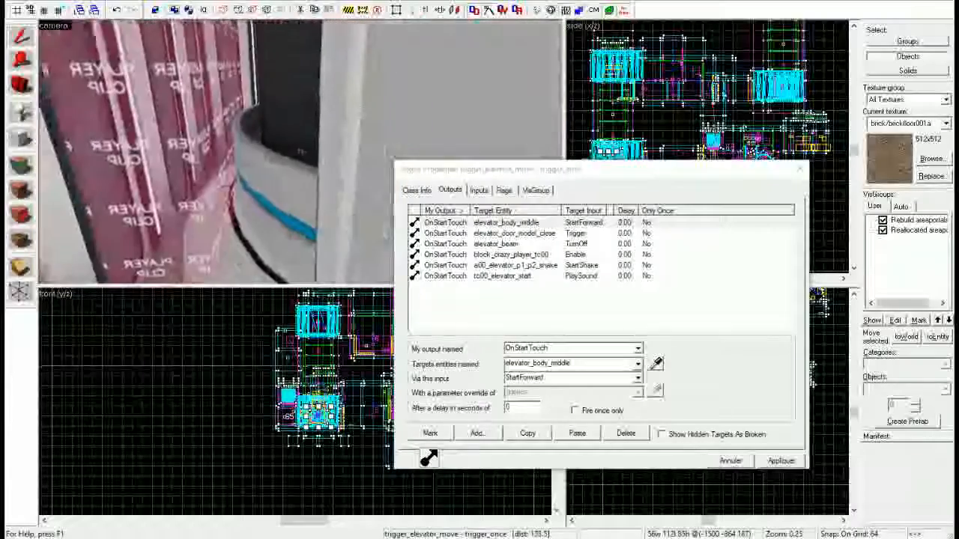
left_click(301, 153)
left_click(417, 191)
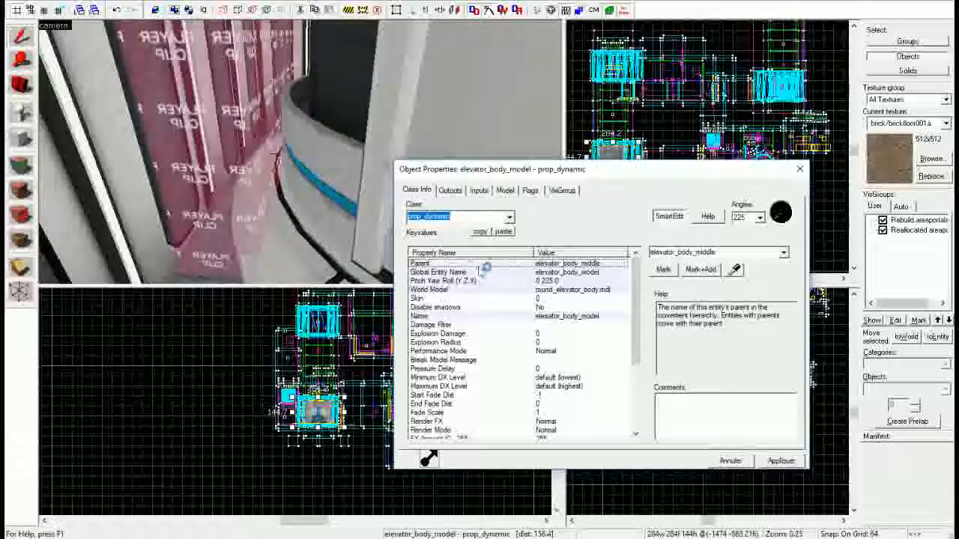
scroll(509, 322, "down", 2)
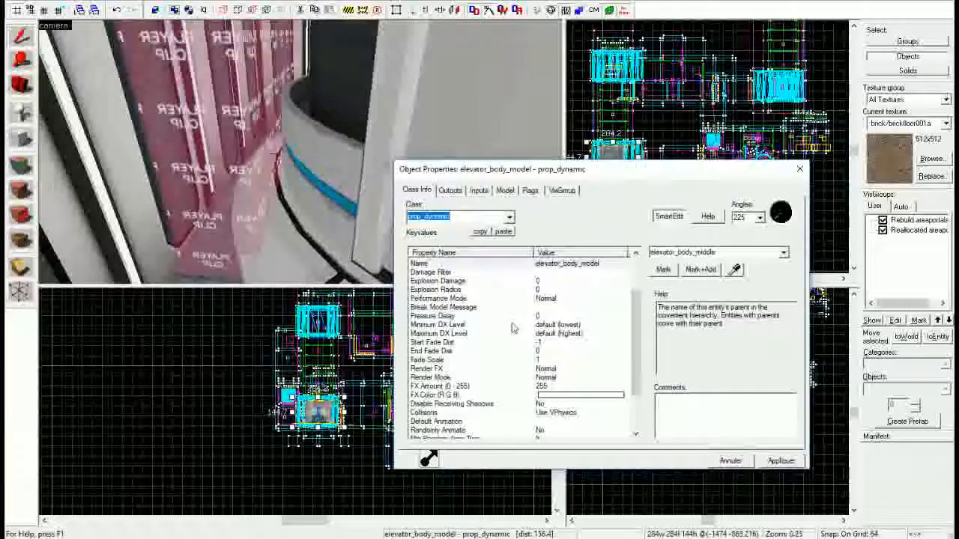
scroll(514, 327, "up", 2)
scroll(512, 315, "down", 4)
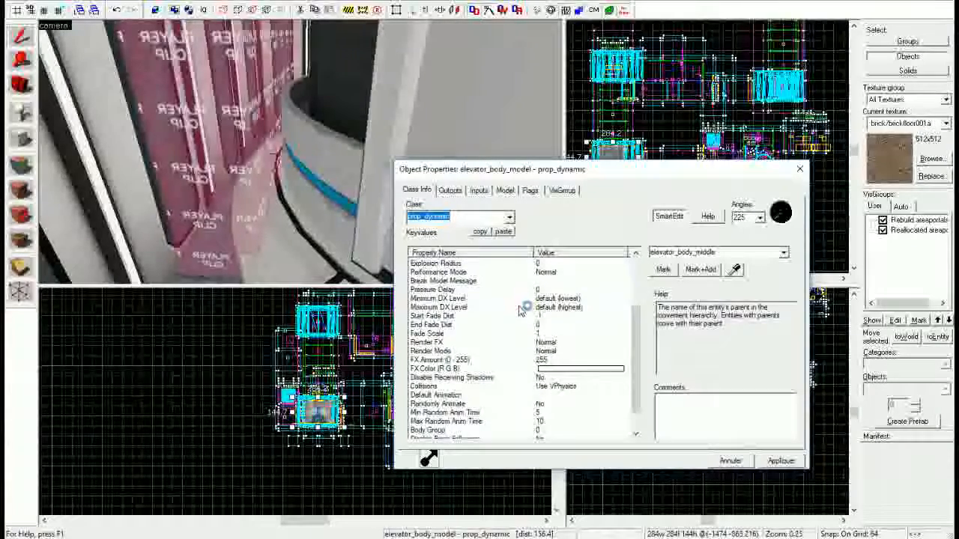
Step: Select the path track track_elevator_p1_middle again and check its next stop target
key("z")
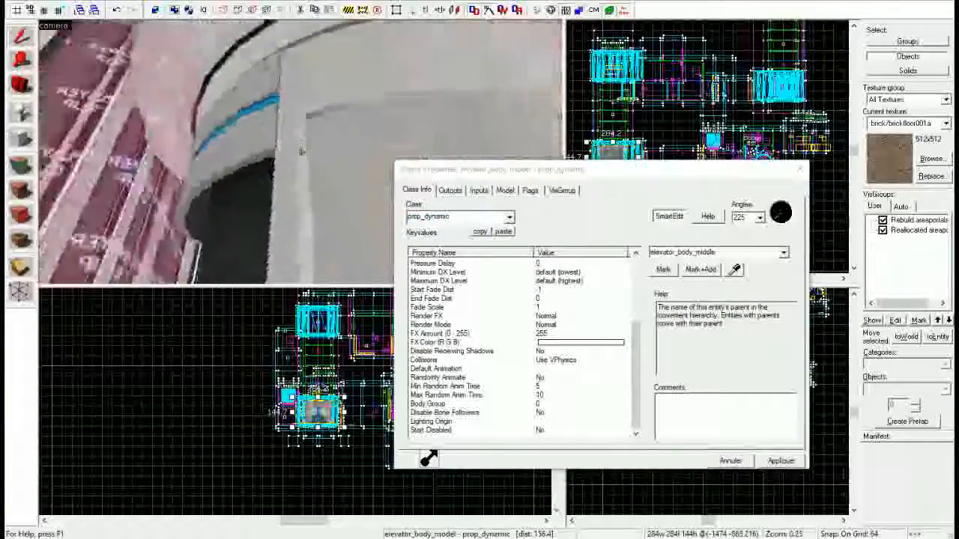
key("w")
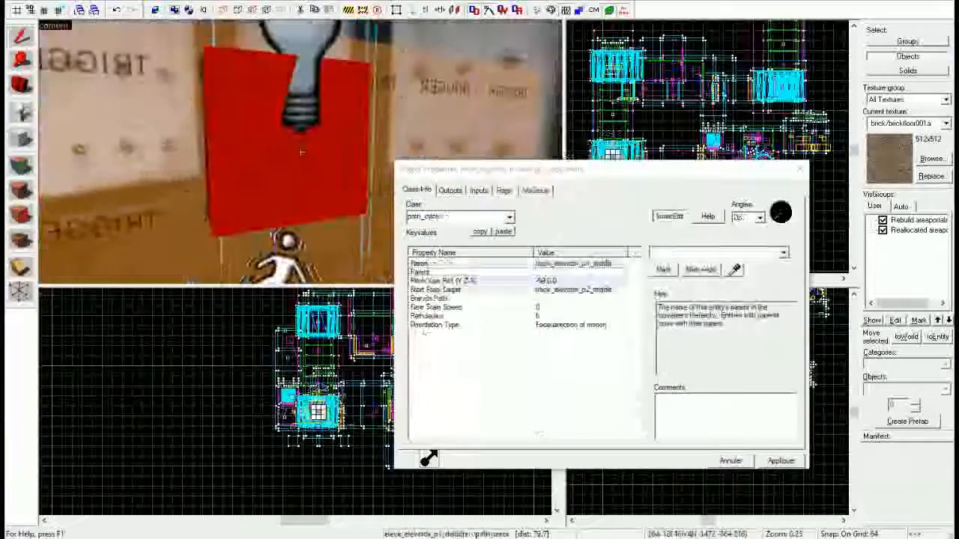
left_click(302, 152)
key("w")
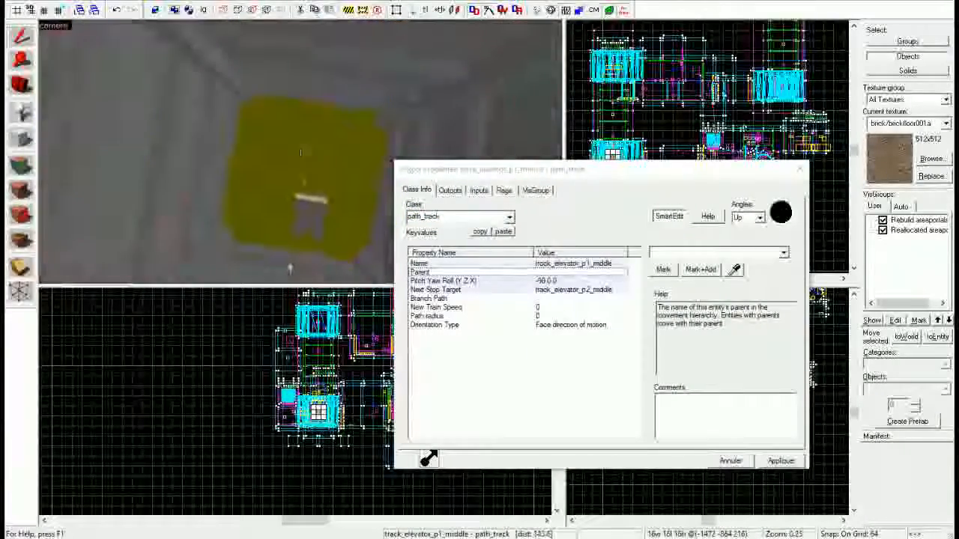
Step: Select the player clip brush around the elevator and check its VisGroup membership
key("w")
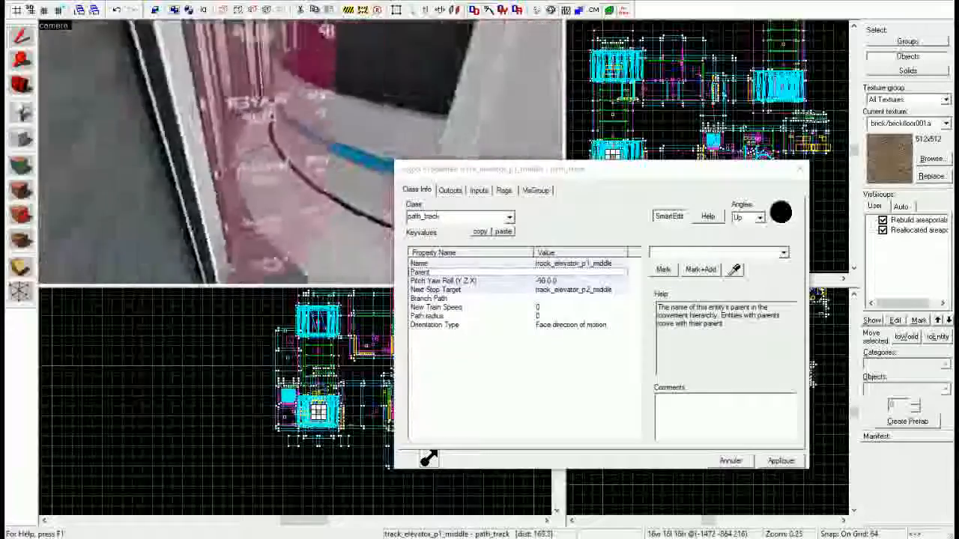
key("w")
left_click(301, 152)
left_click(300, 152)
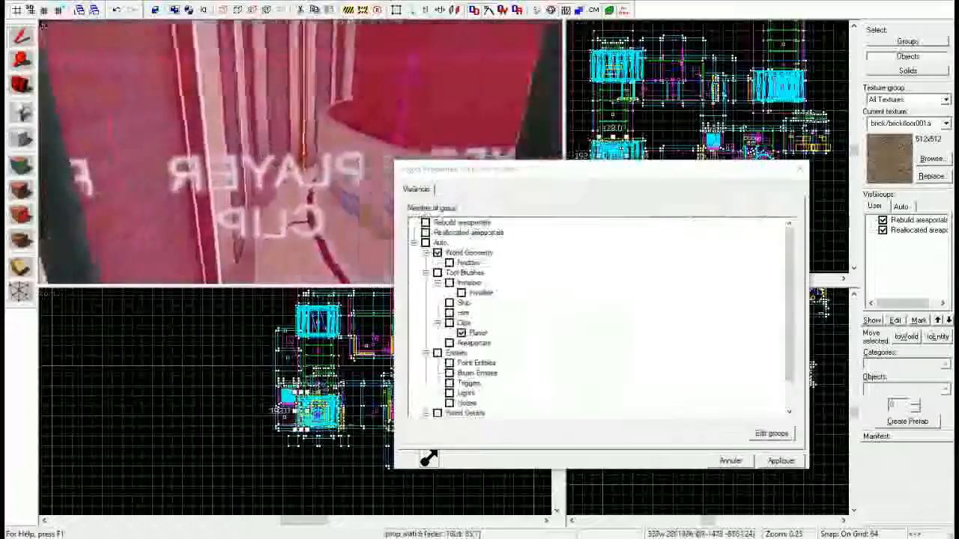
left_click(300, 152)
Step: Follow the elevator path up the shaft by inspecting track_elevator_p3_middle and track_elevator_p4_middle
key("w")
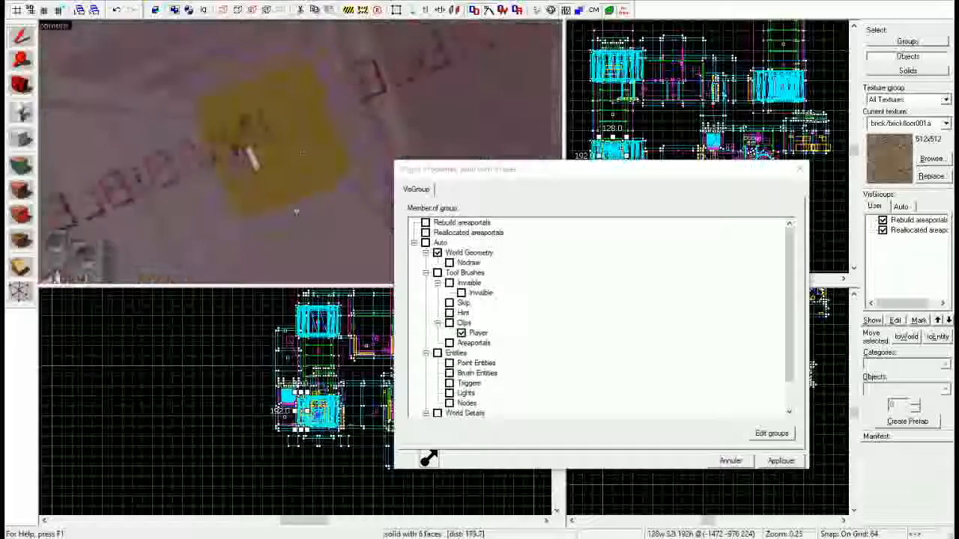
key("w")
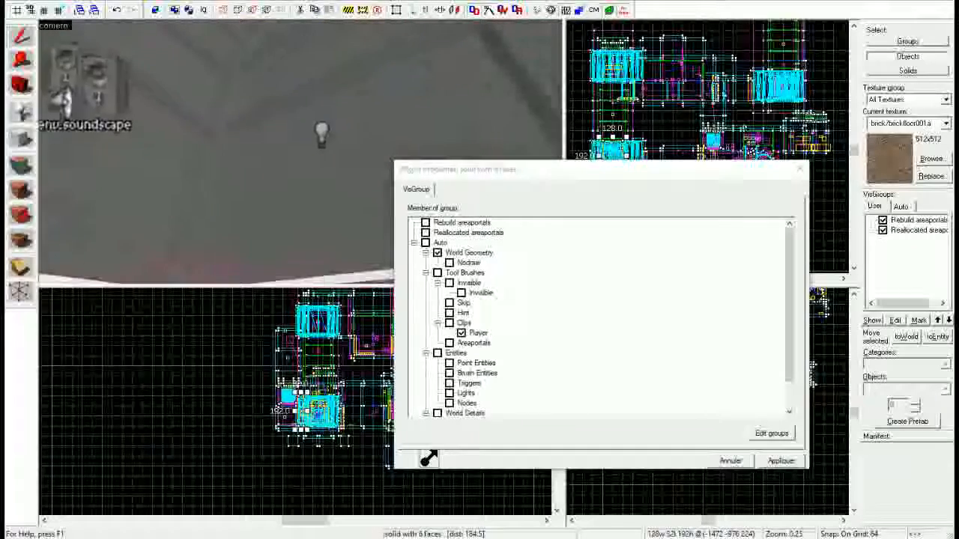
left_click(300, 152)
left_click(298, 154)
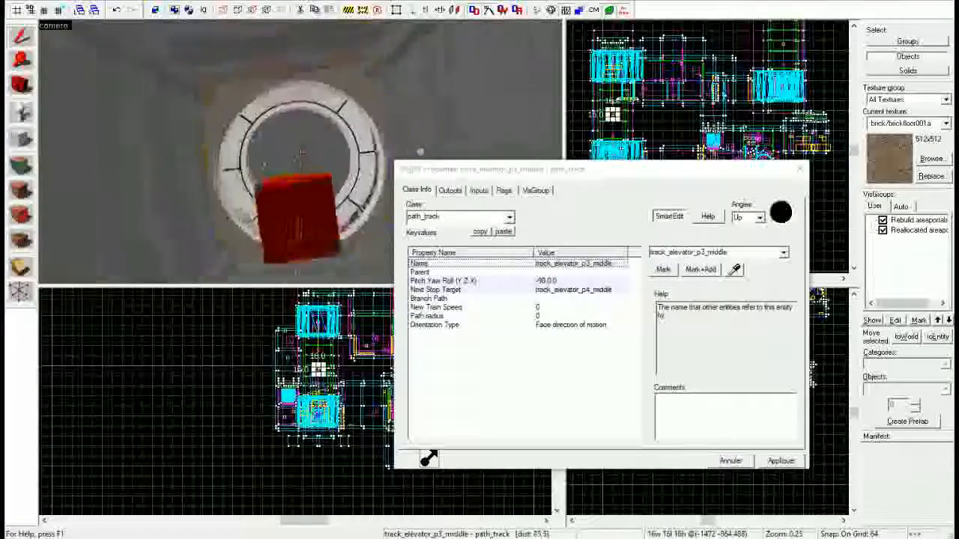
left_click(300, 152)
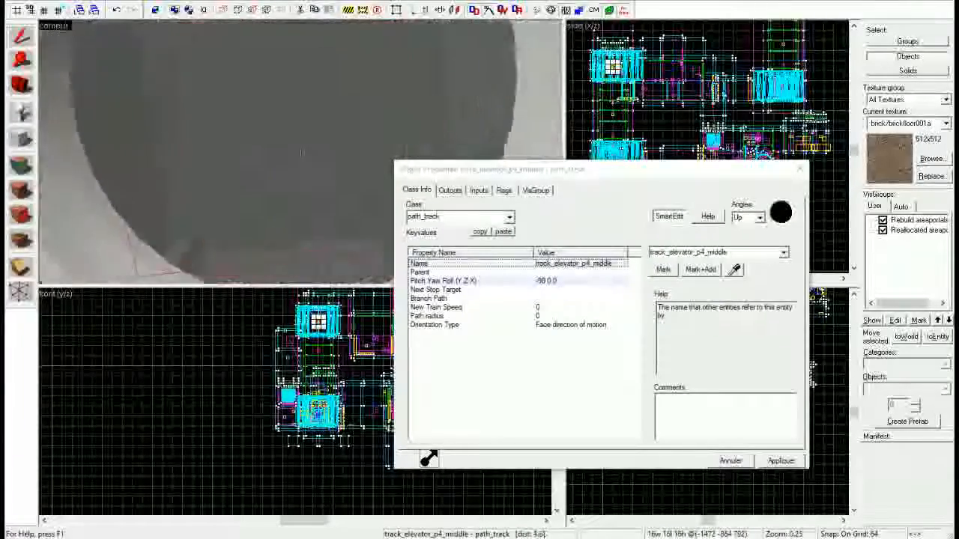
Step: Inspect the logic relays elevator_logic_stop and elevator_door_model_open at the upper elevator stop
left_click(300, 152)
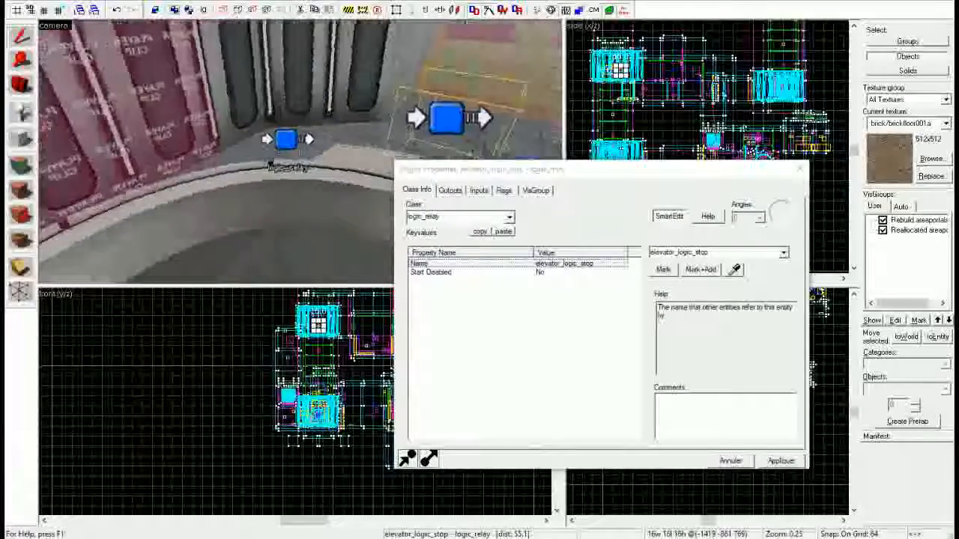
left_click(301, 152)
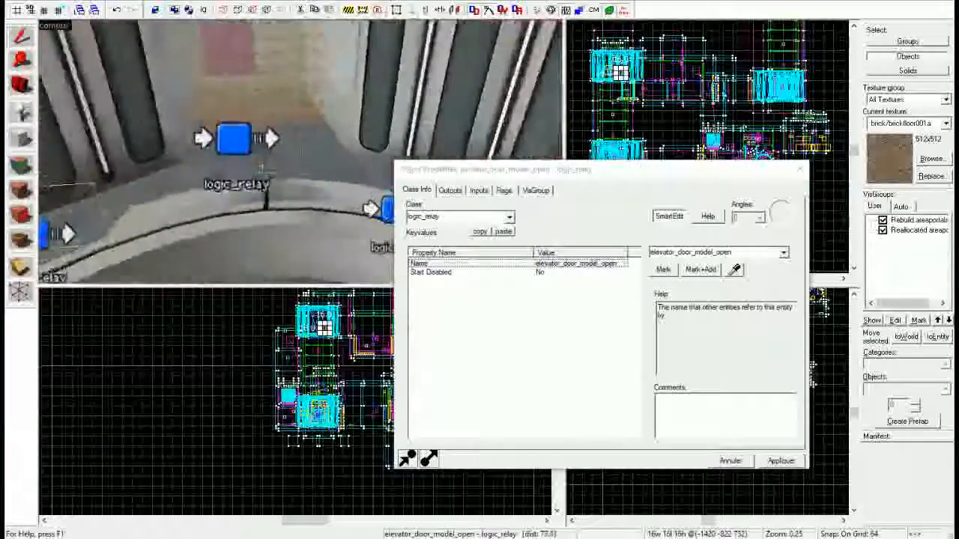
Step: Select the unnamed trigger_once outside the upper elevator and review its output to relay_sign01
left_click(300, 152)
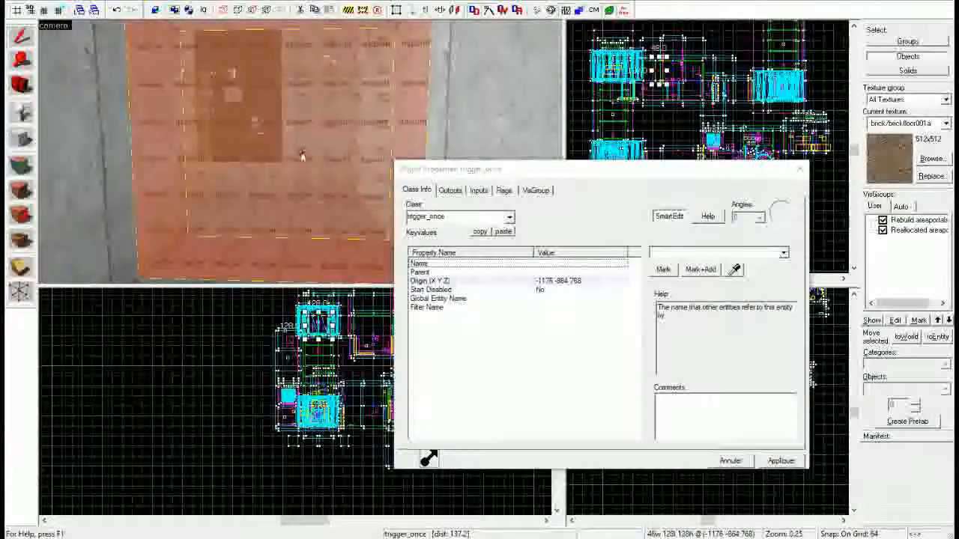
left_click(448, 191)
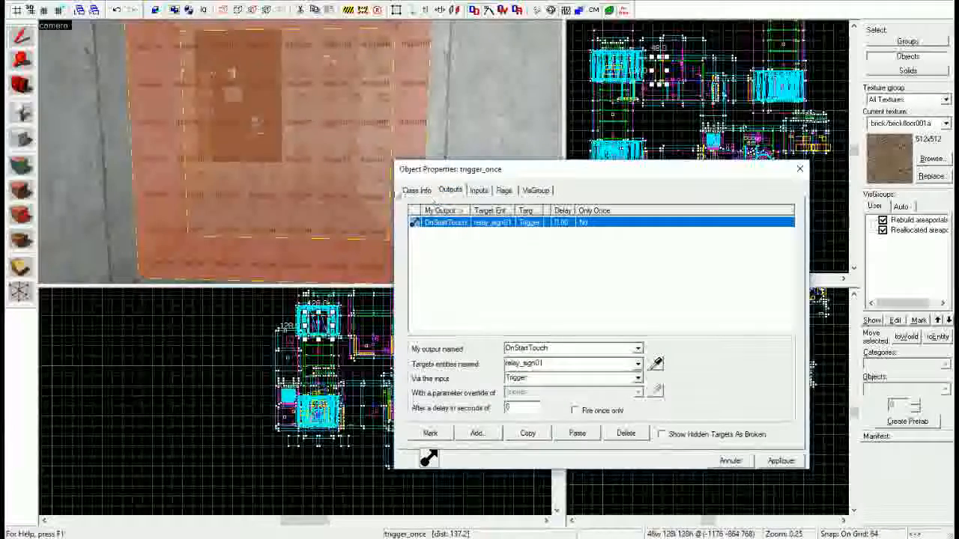
key("z")
key("w")
key("s")
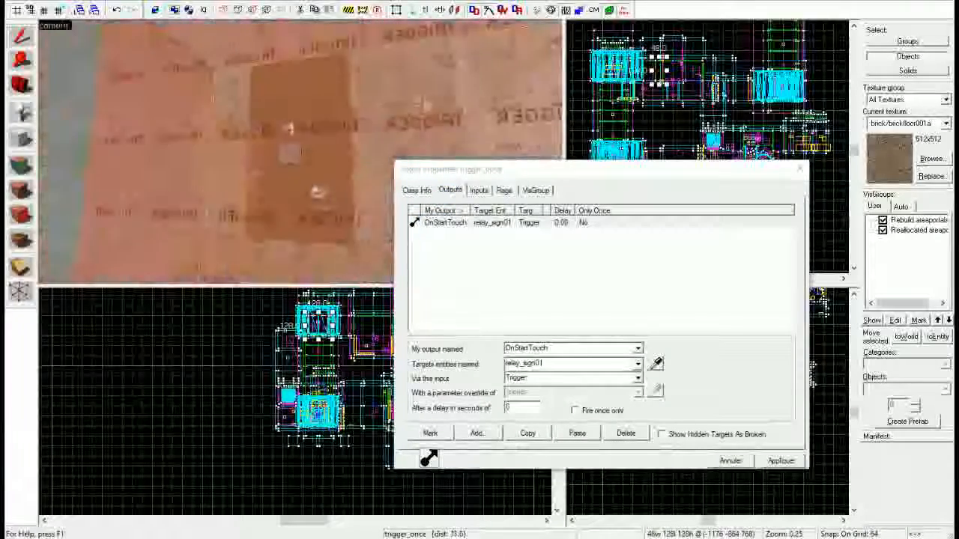
Step: Select the sign relays relay_sign01 and relay_start_sign_buzz_01 and review their outputs
key("w")
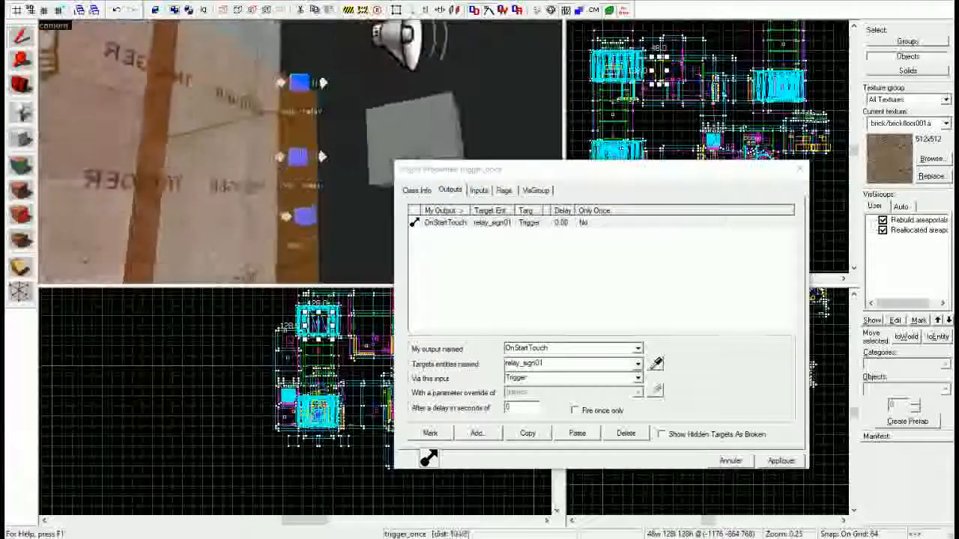
left_click(300, 153)
key("s")
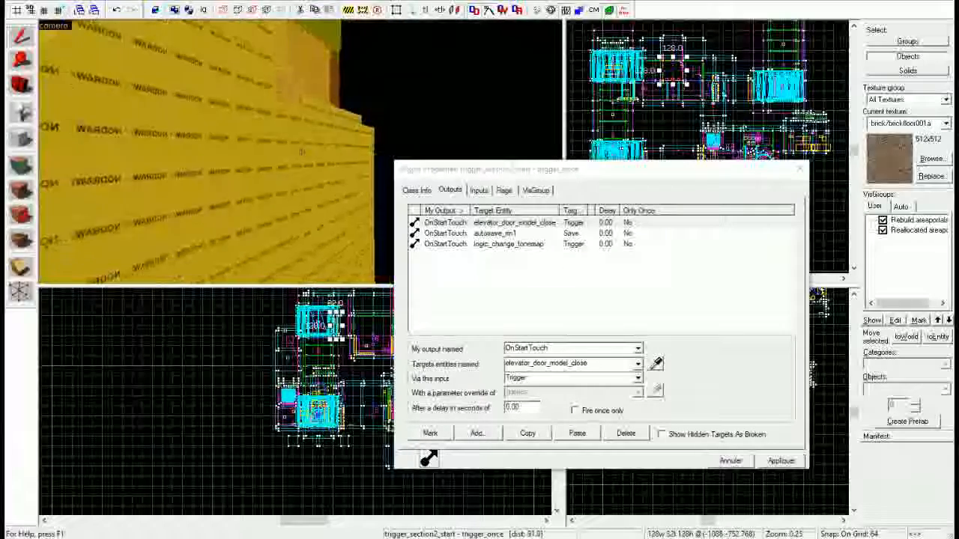
left_click(301, 157)
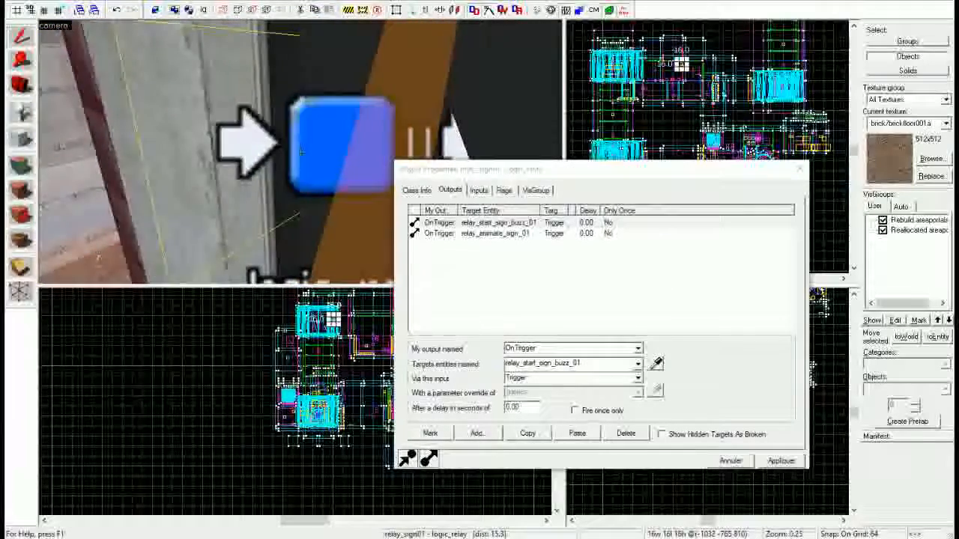
left_click(300, 148)
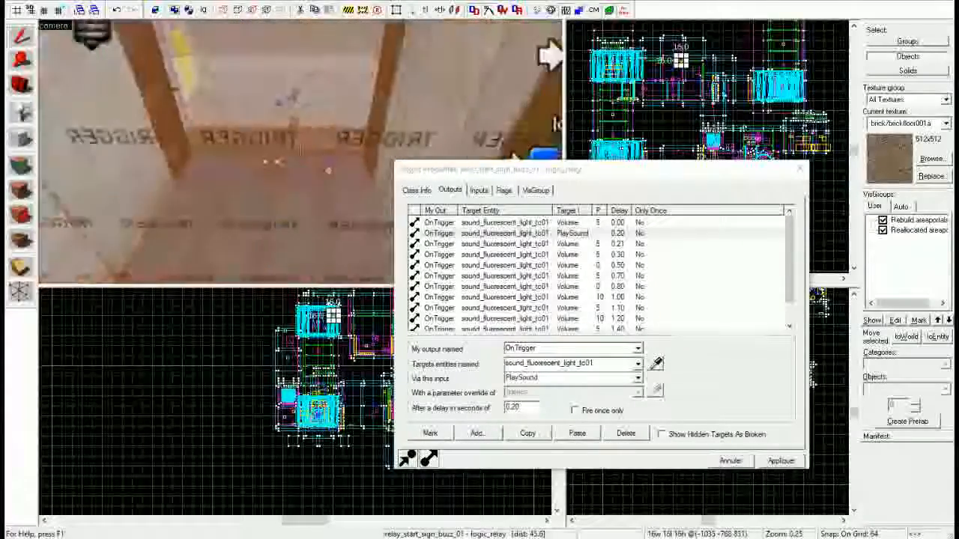
Step: Follow the autosave output of trigger_section2_start to autosave_rm1 and check that entity's inputs and keyvalues
left_click(301, 150)
key("w")
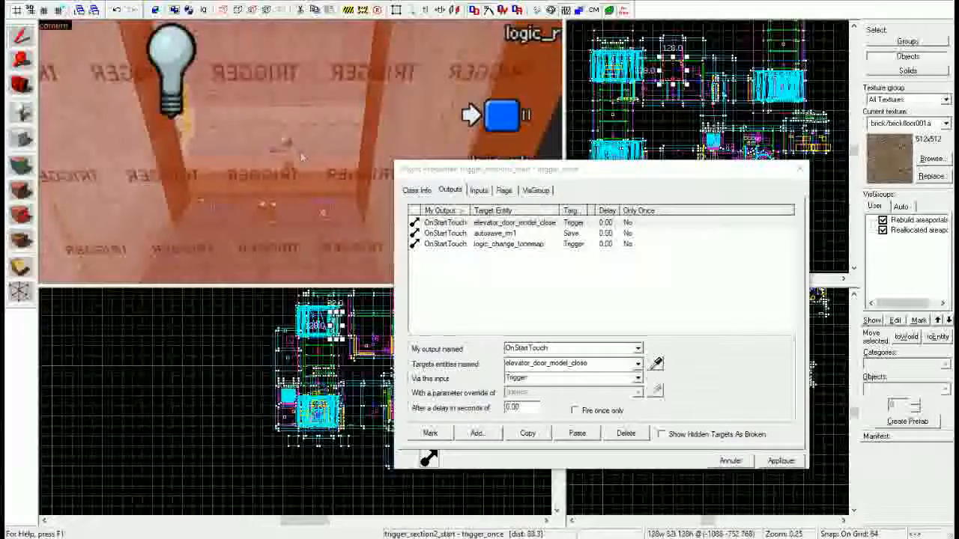
double_click(485, 234)
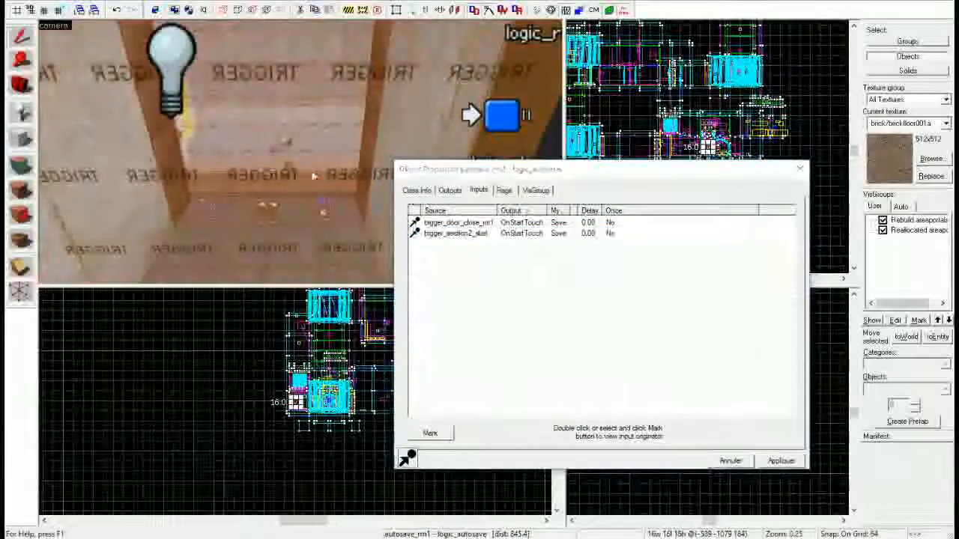
left_click(450, 192)
left_click(429, 192)
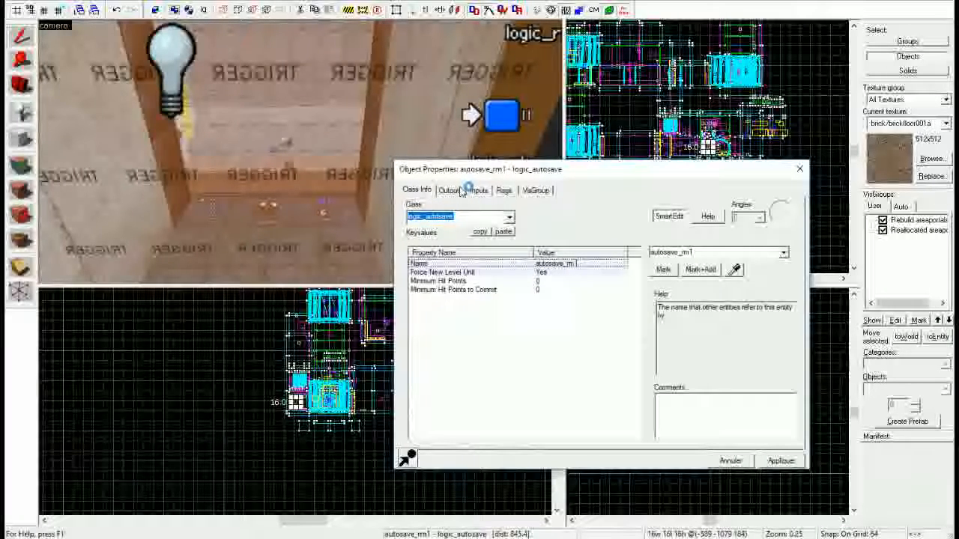
Step: Select the math_counter count_portal_chambers near the section 2 trigger and review its outputs
key("z")
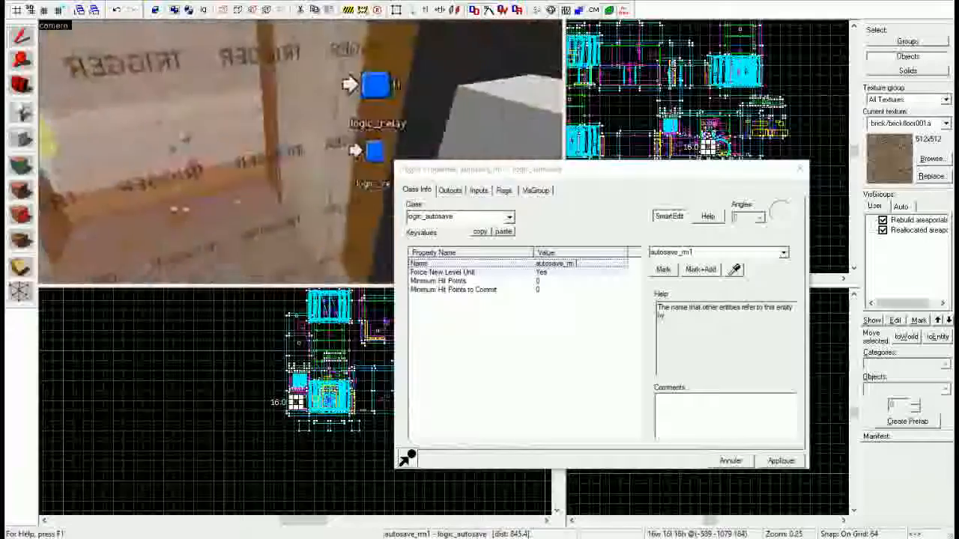
left_click(301, 153)
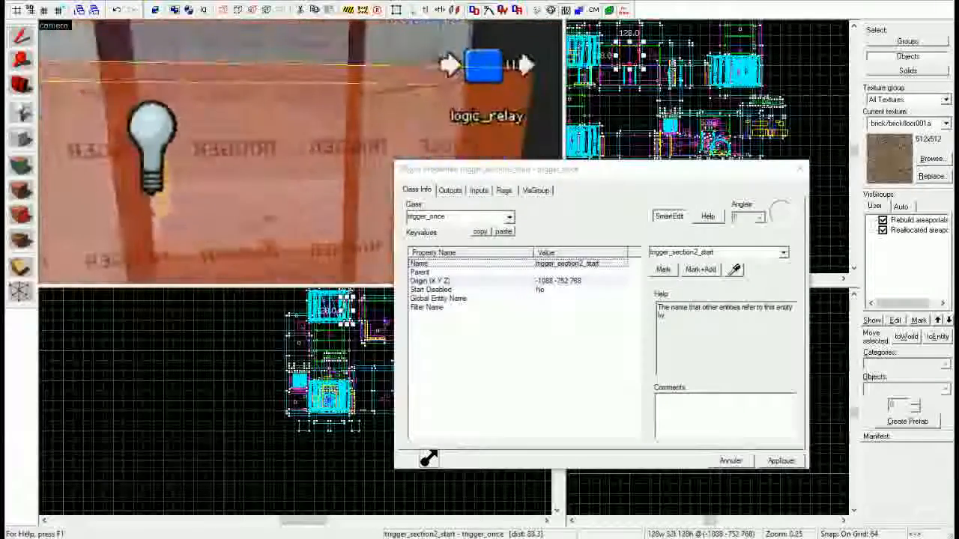
key("w")
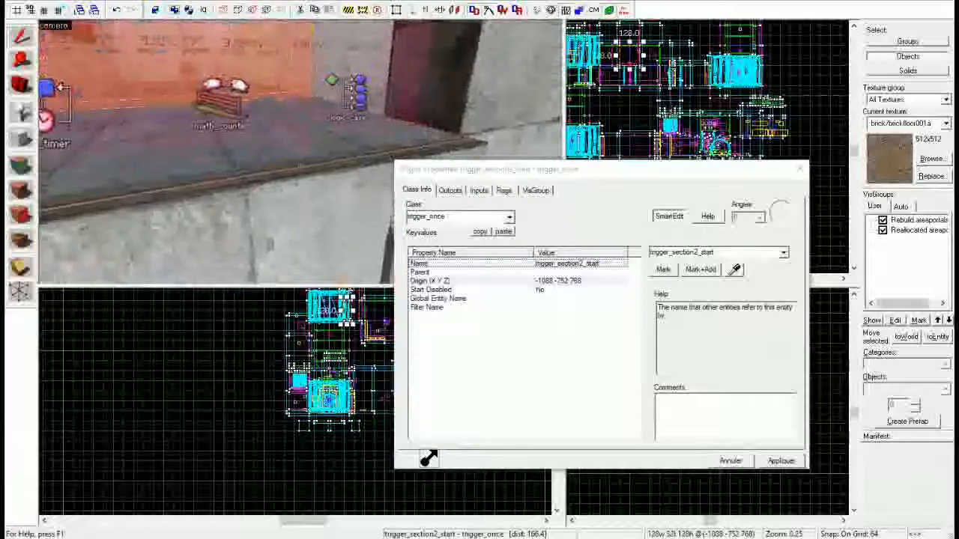
key("w")
left_click(300, 153)
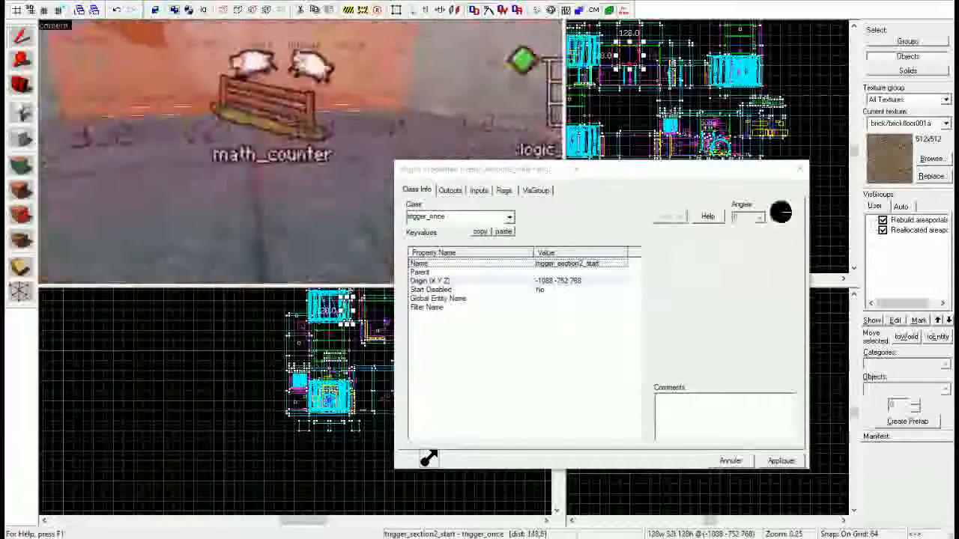
key("w")
left_click(300, 152)
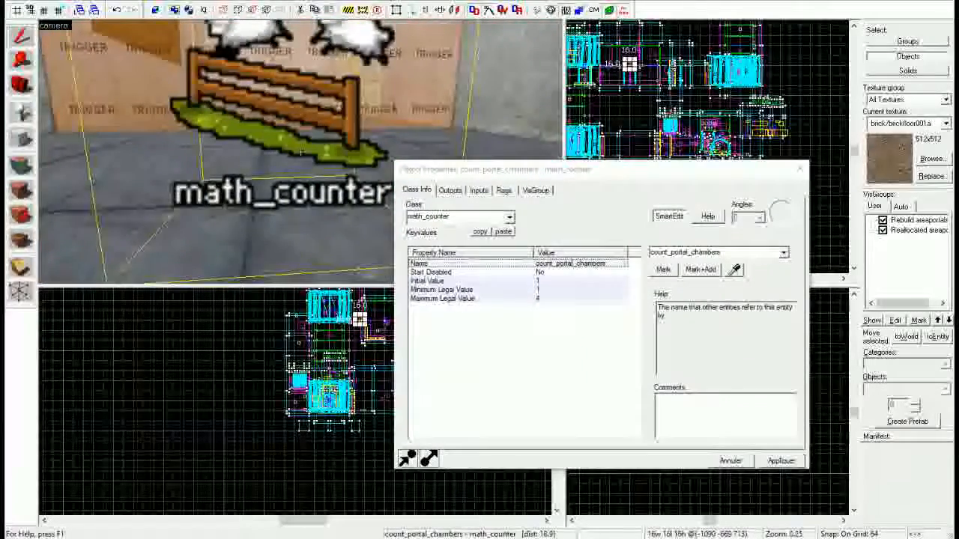
left_click(456, 189)
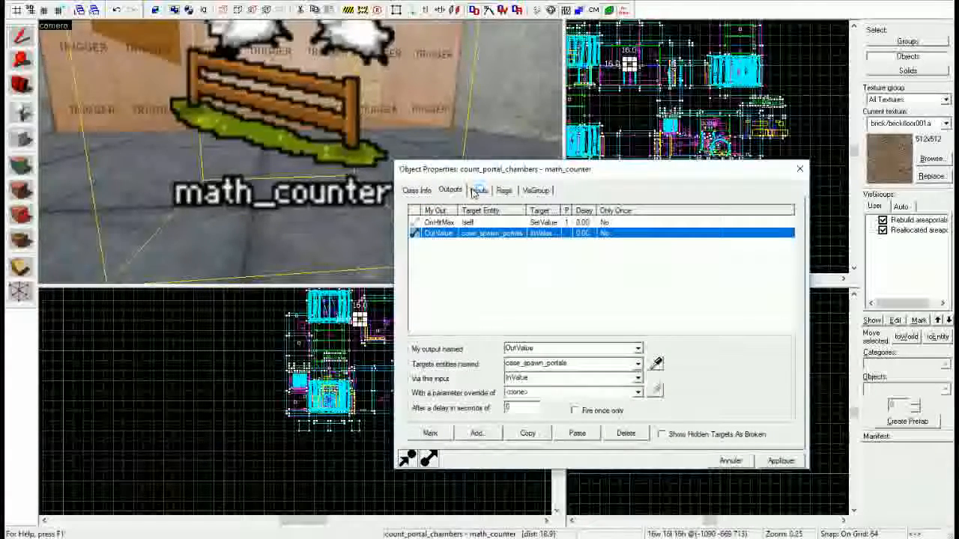
Step: Select the blue prop_portal entities portal_blue_3 and portal_blue_1 and check portal_blue_1's keyvalues
key("z")
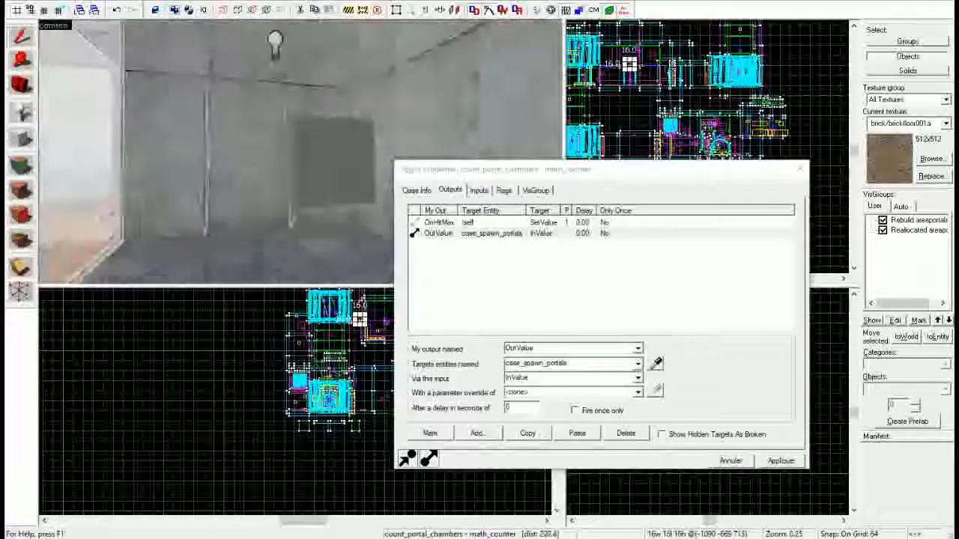
key("w")
left_click(301, 152)
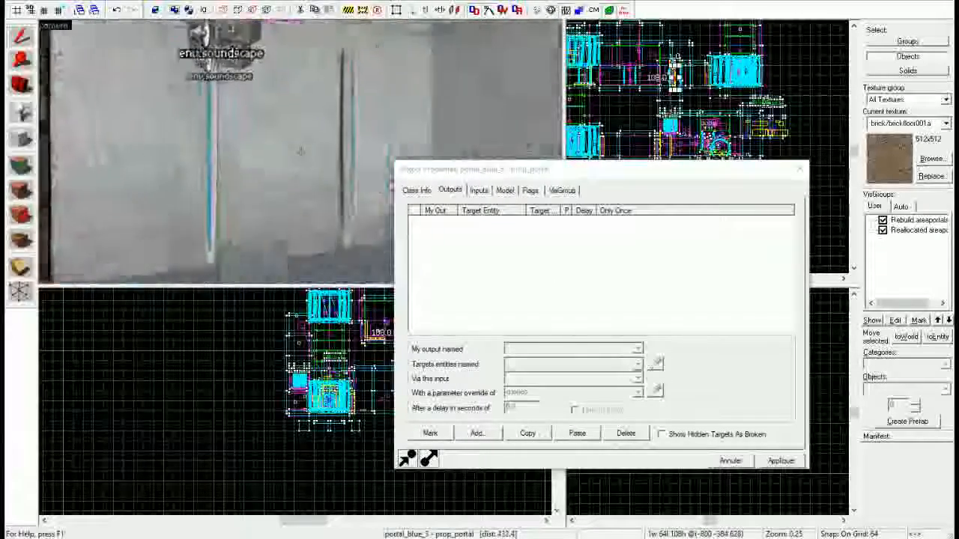
left_click(301, 152)
key("w")
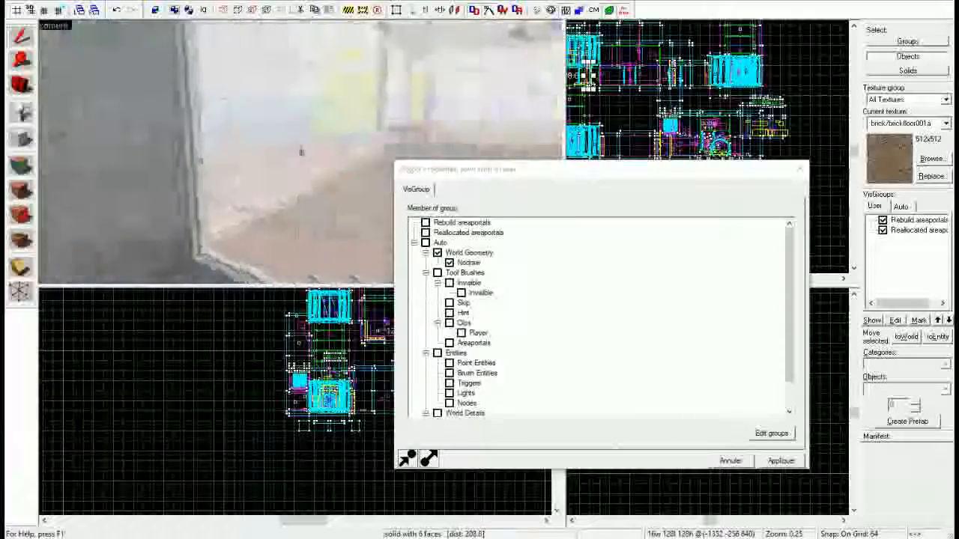
left_click(301, 152)
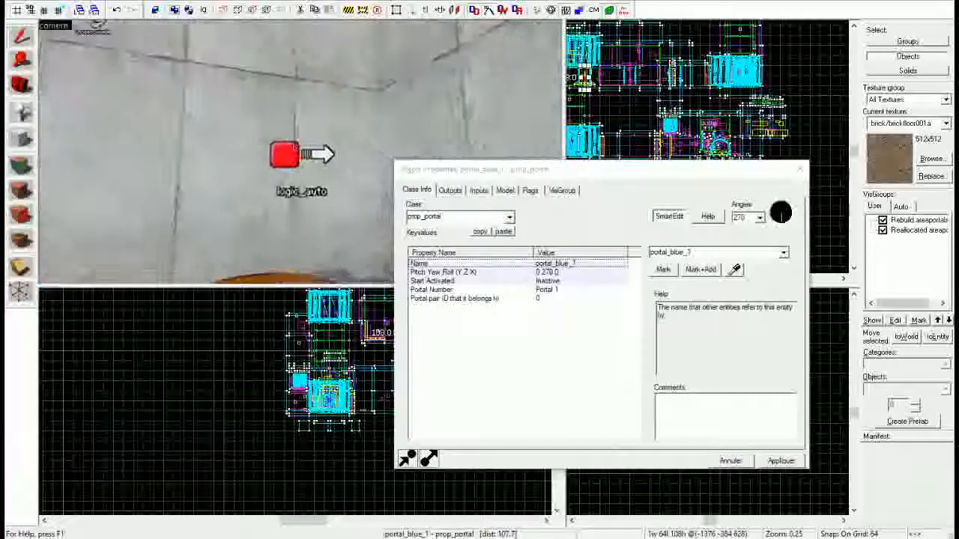
Step: Select the logic_auto above the floor button and review its output to radio_sound
left_click(301, 152)
left_click(450, 190)
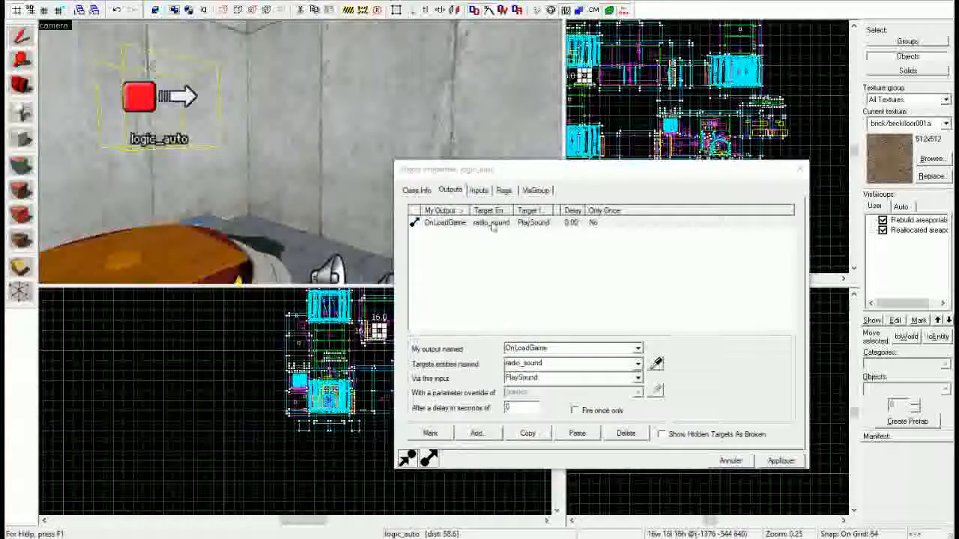
Step: Select the floor button triggers floor_button_trigger_player_a00a and floor_button_trigger_box_a00a and review their outputs
key("z")
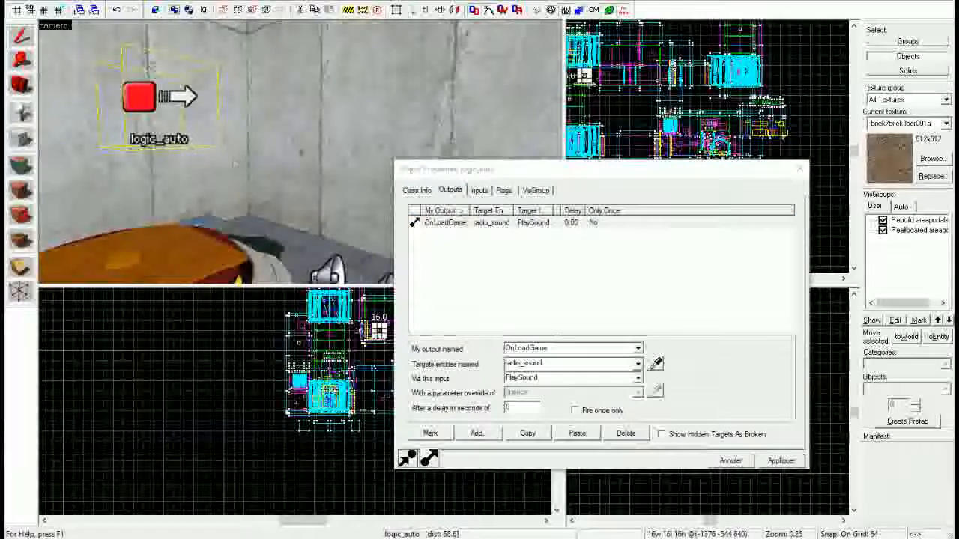
key("w")
key("w")
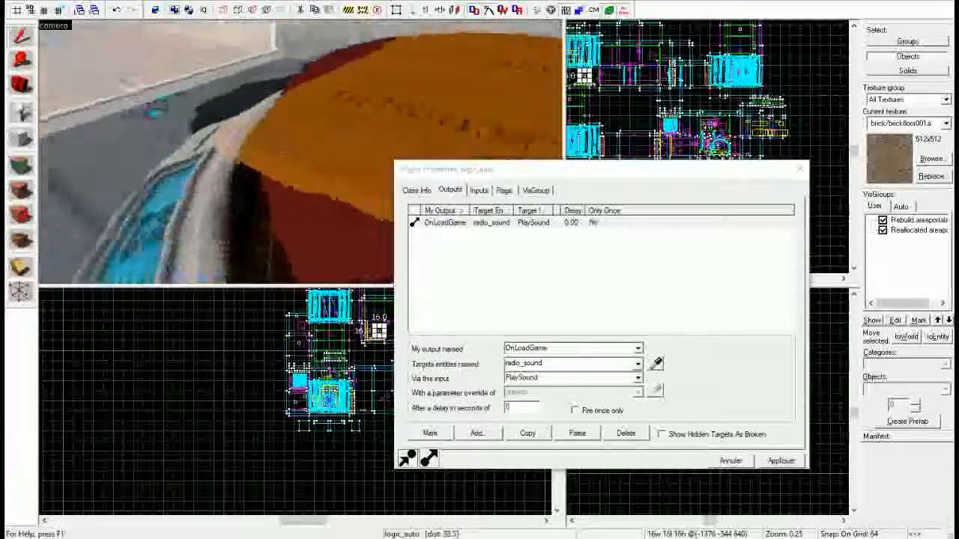
key("s")
left_click(302, 152)
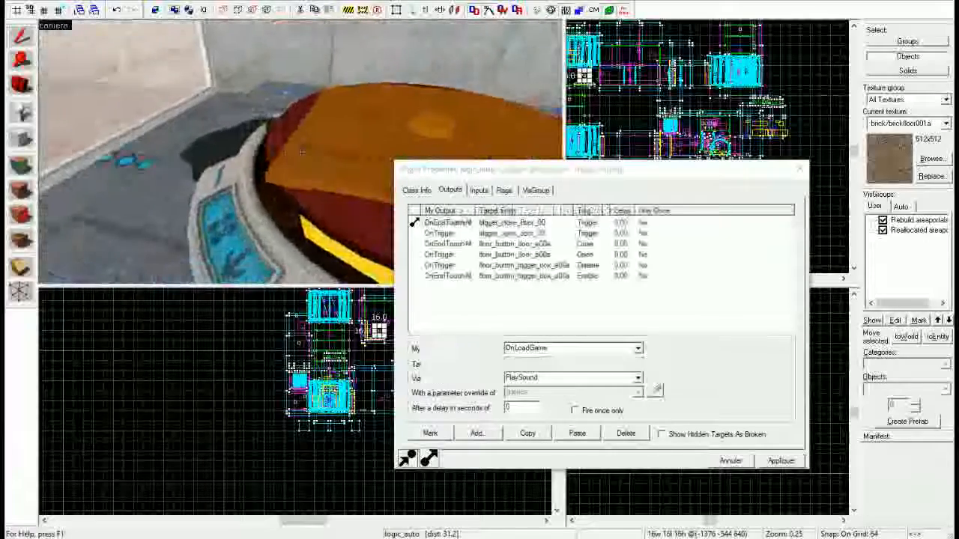
key("w")
left_click(301, 152)
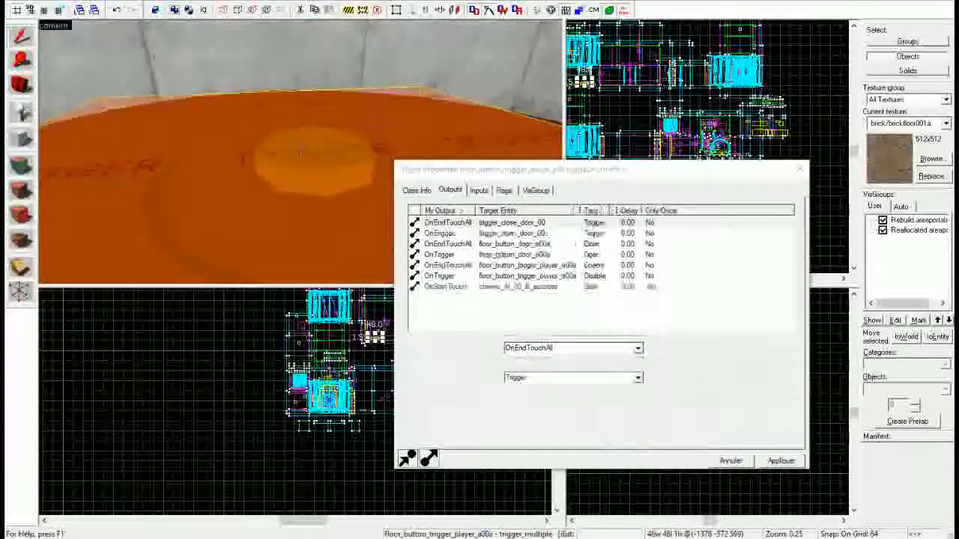
Step: Select the unnamed func_brush across the room and check its flags and outputs
key("w")
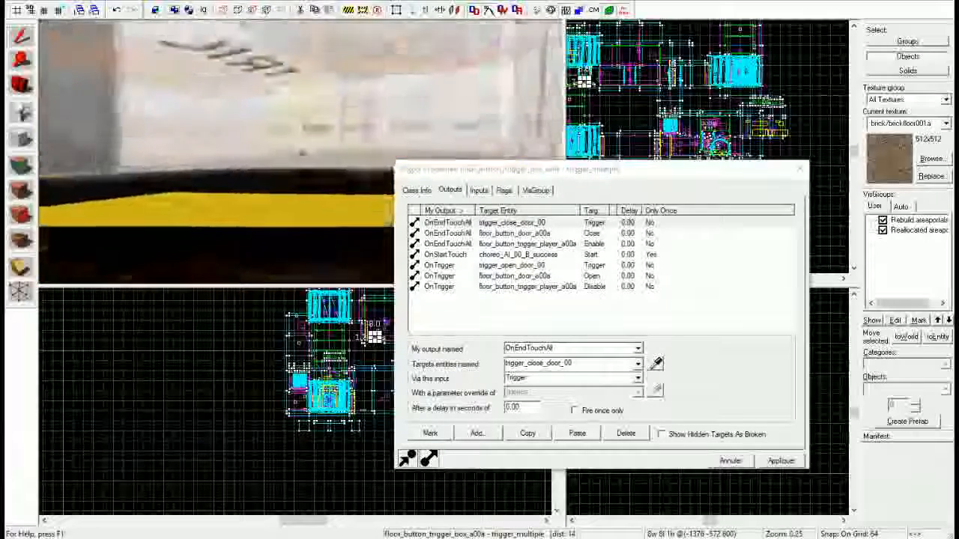
key("w")
left_click(302, 152)
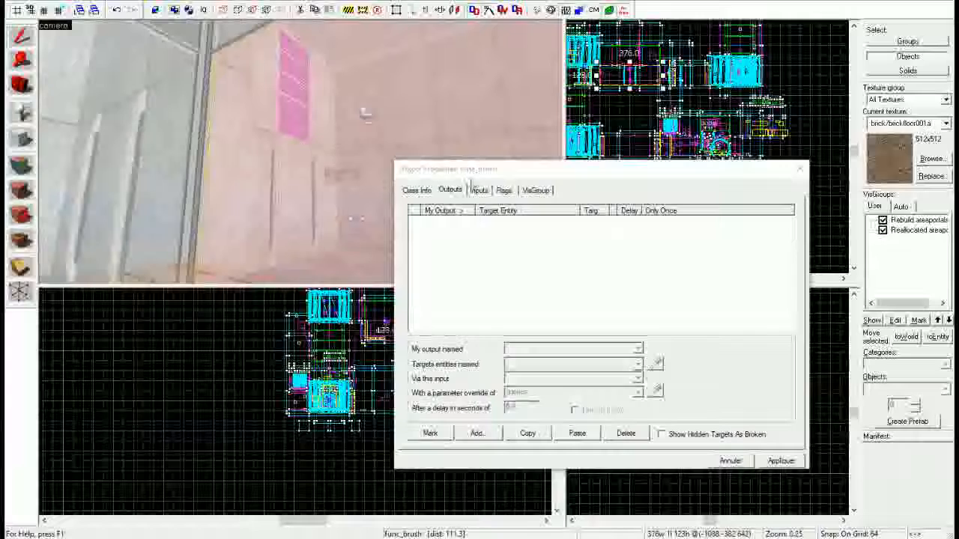
left_click(503, 190)
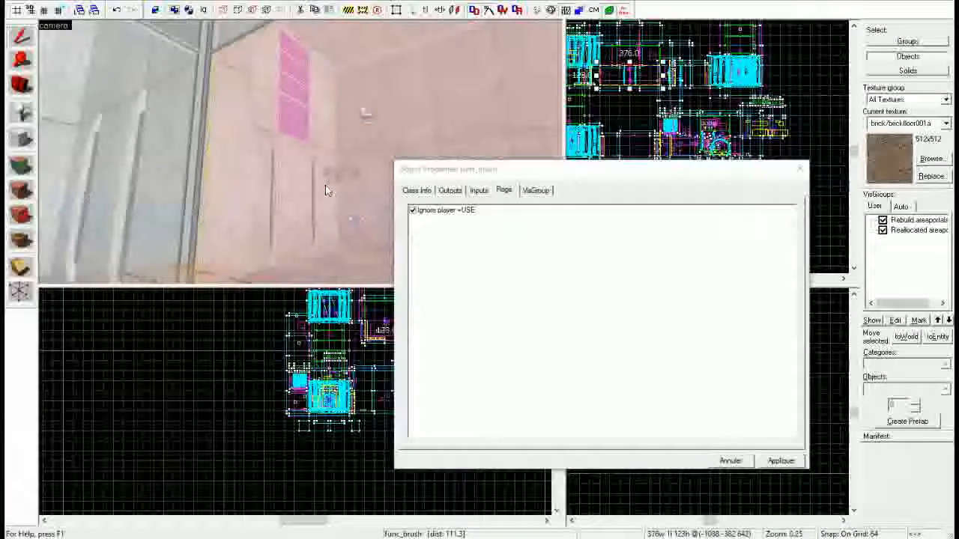
left_click(449, 190)
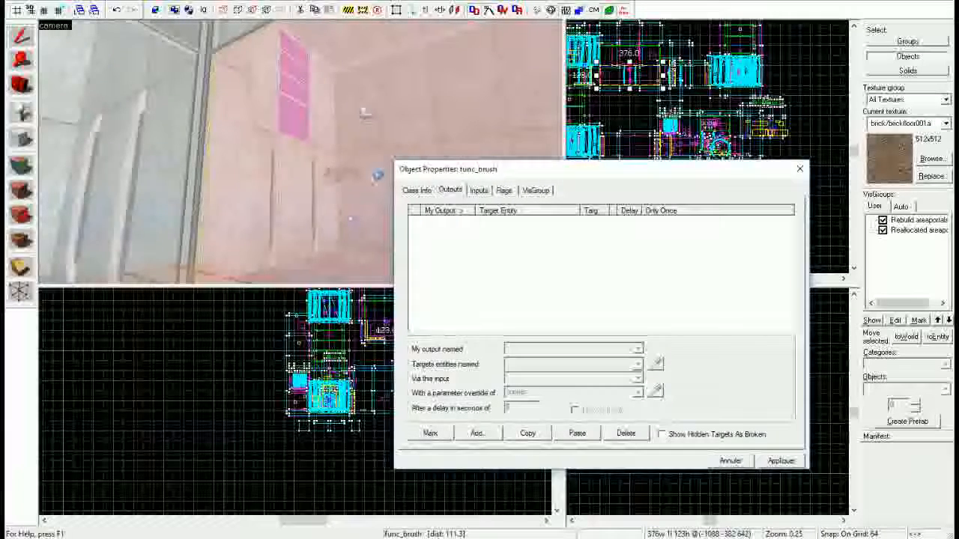
Step: Review the outputs of the unnamed trigger_once covering the room's floor, and select its target portal_red_1
key("z")
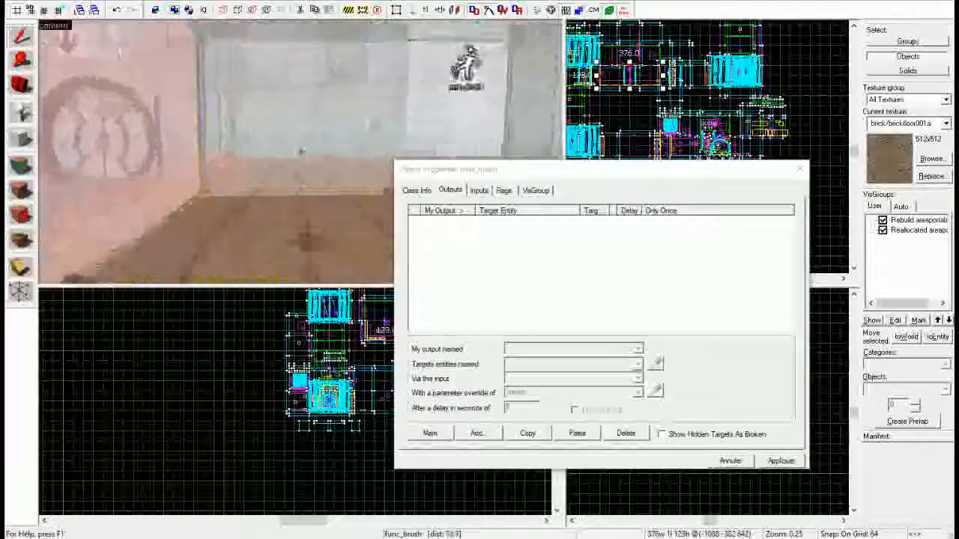
key("w")
left_click(300, 152)
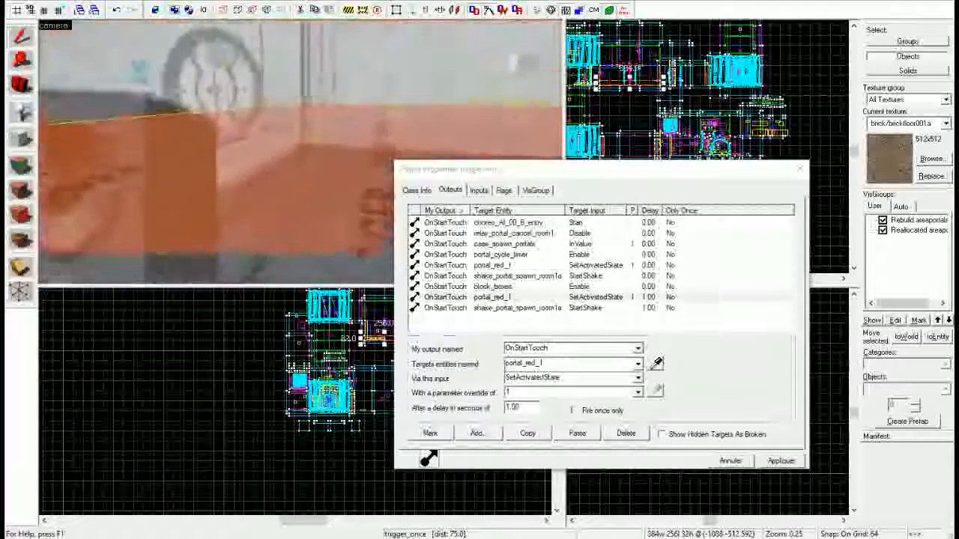
key("w")
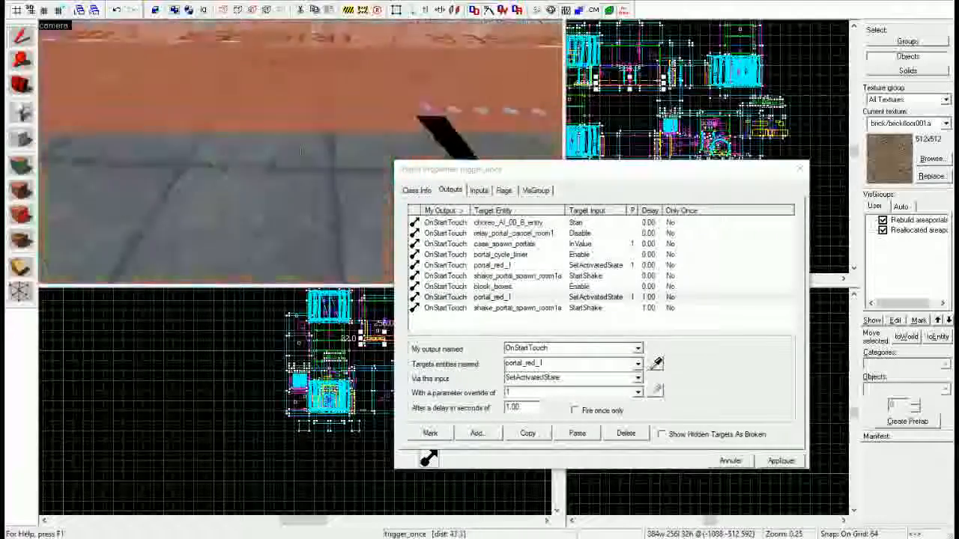
left_click(299, 152)
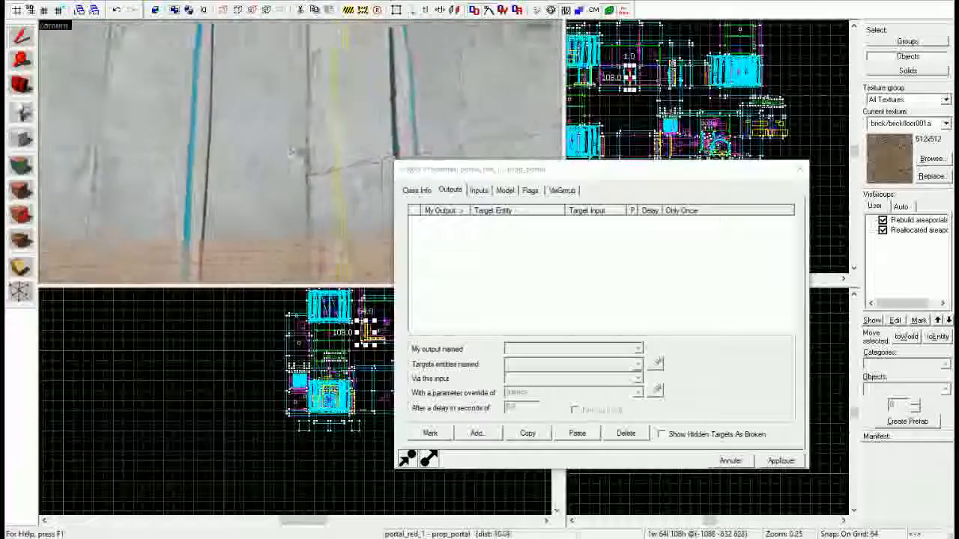
Step: Select the logic_relay trigger_open_door_00 in front of the round exit door
key("w")
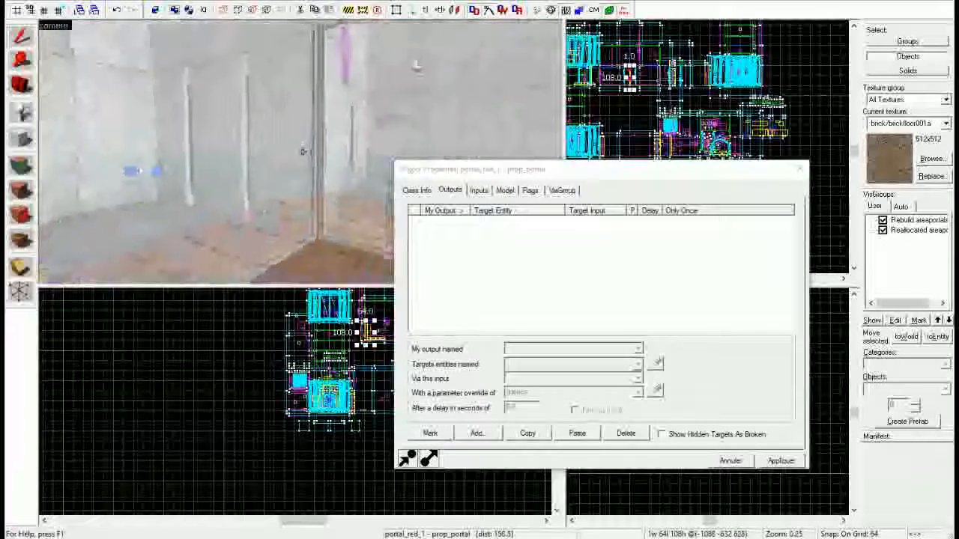
key("w")
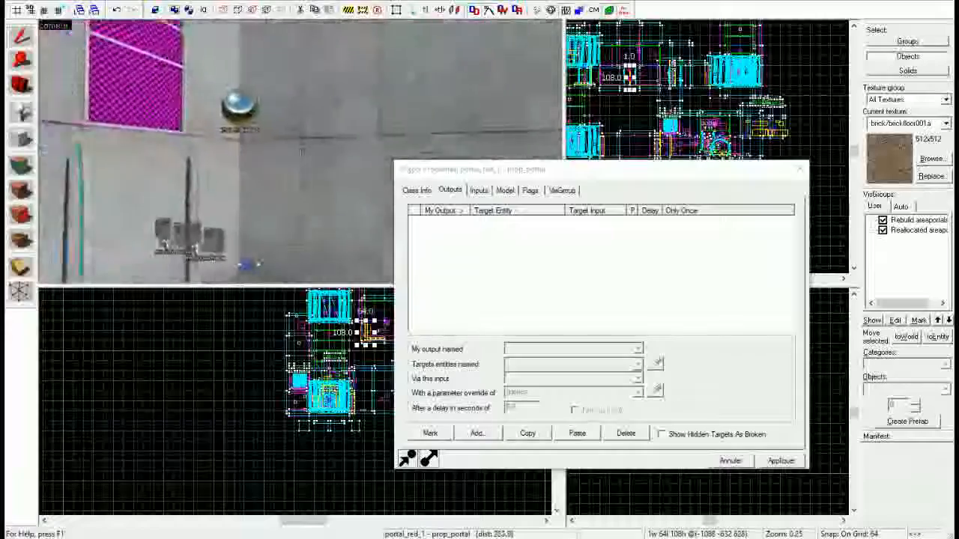
key("w")
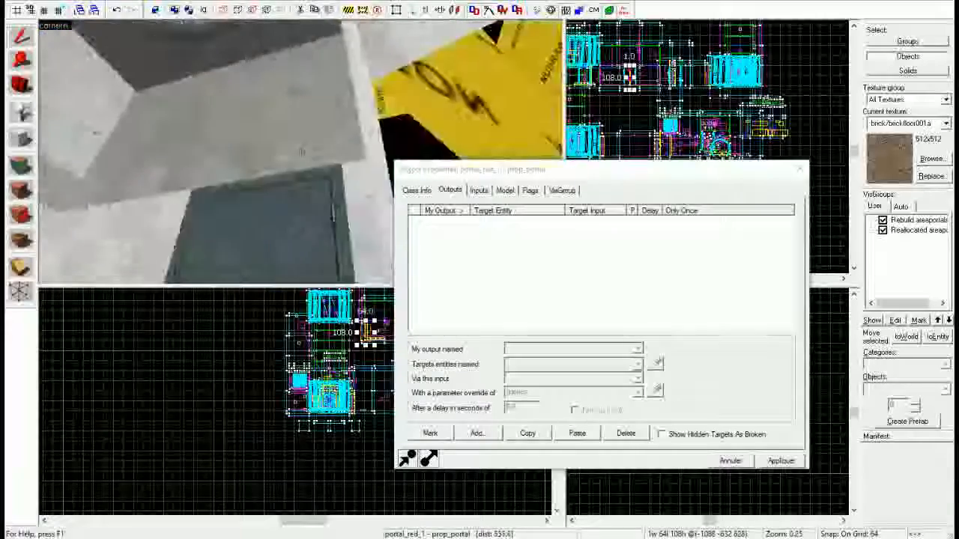
left_click(299, 152)
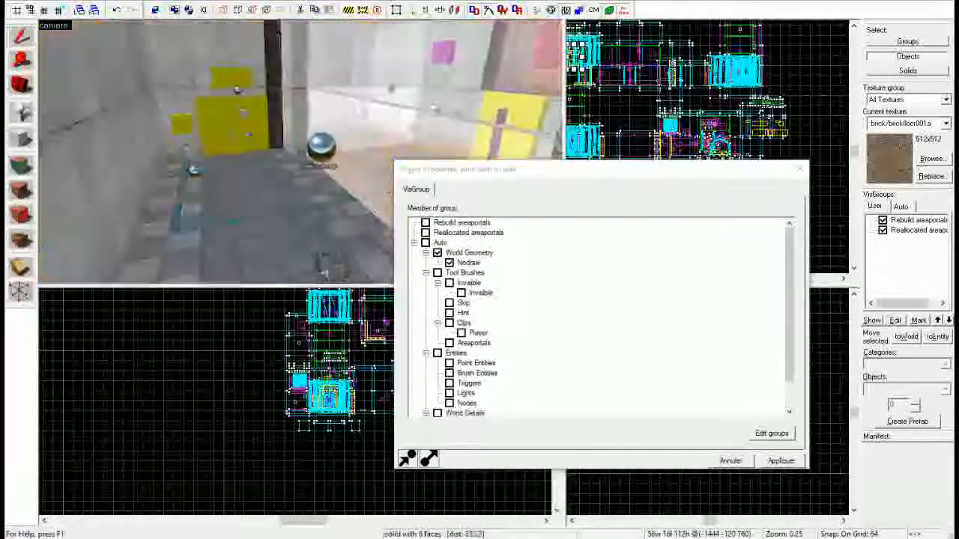
key("w")
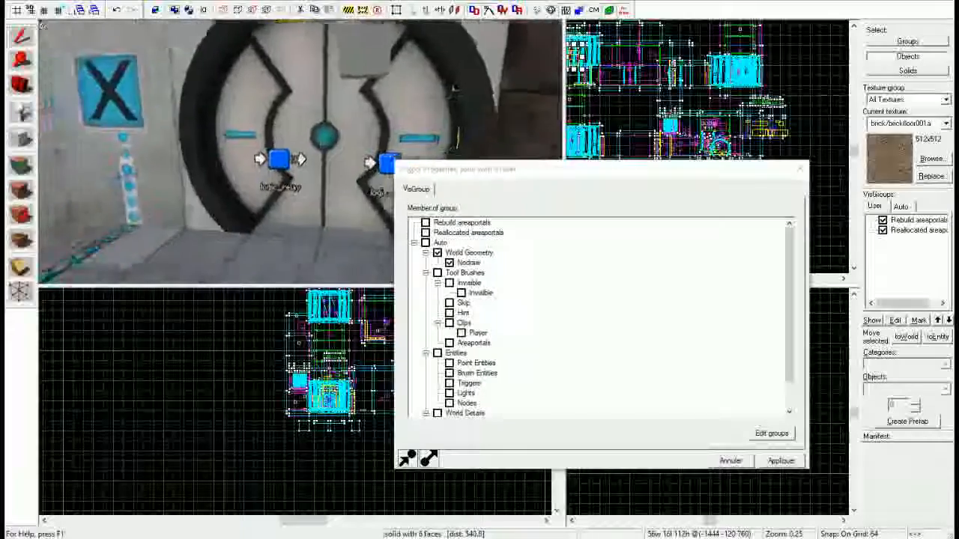
left_click(300, 152)
left_click(299, 152)
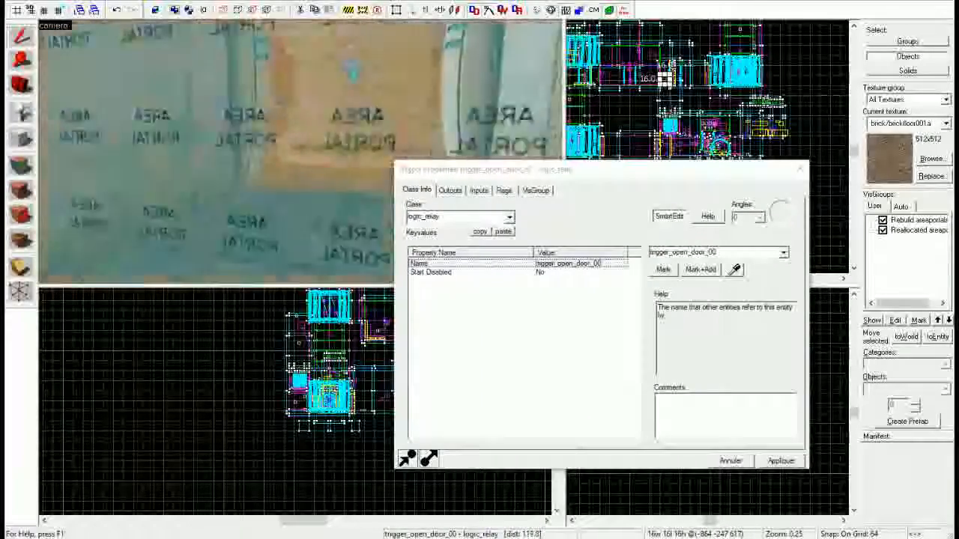
Step: Check the portal_cleanser info_particle_system's outputs and select the trigger_portal_cleanser a00-a01_trigger_fryer_rm2
left_click(300, 152)
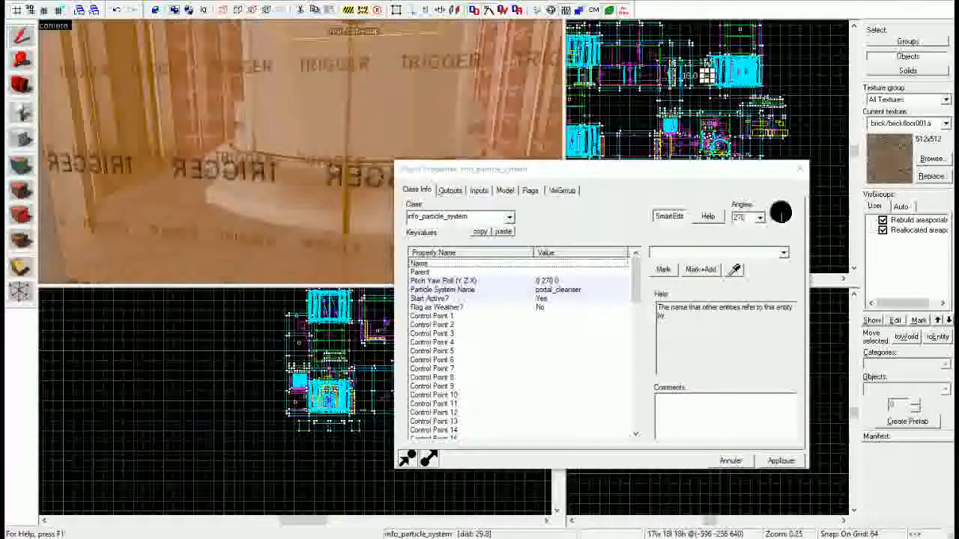
left_click(450, 191)
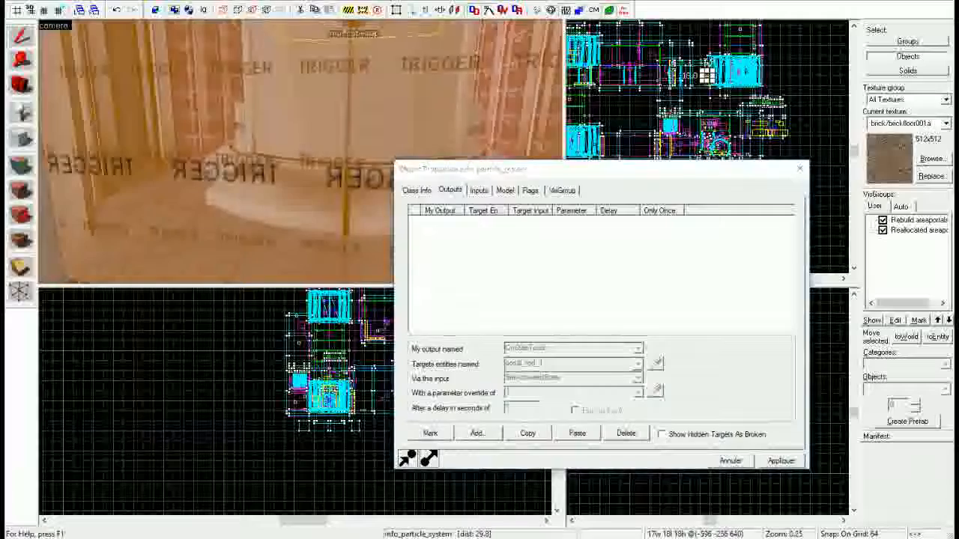
left_click(299, 152)
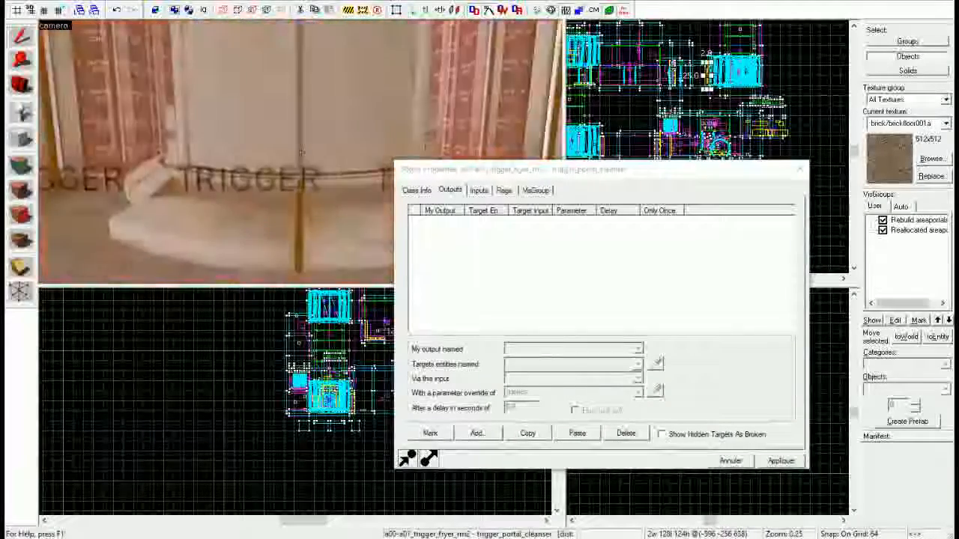
key("w")
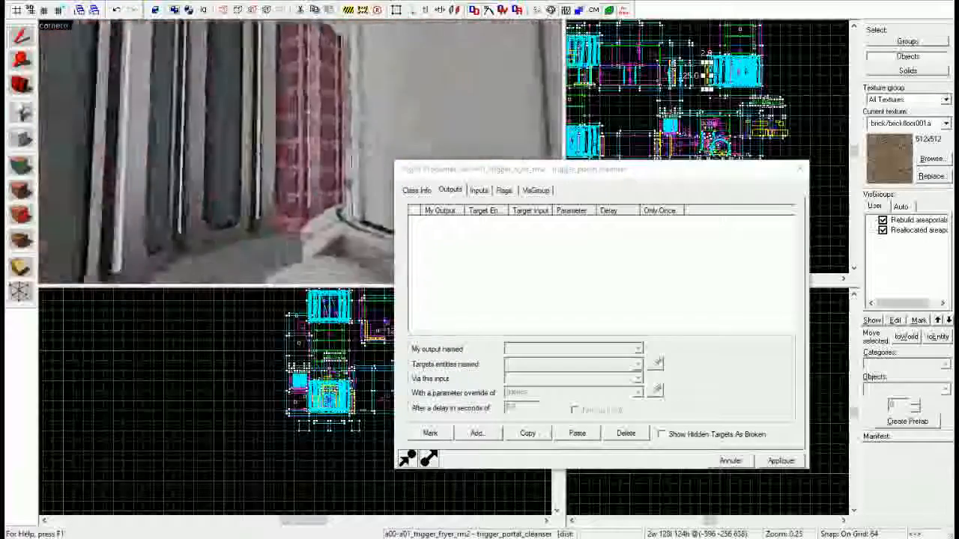
key("s")
key("w")
key("s")
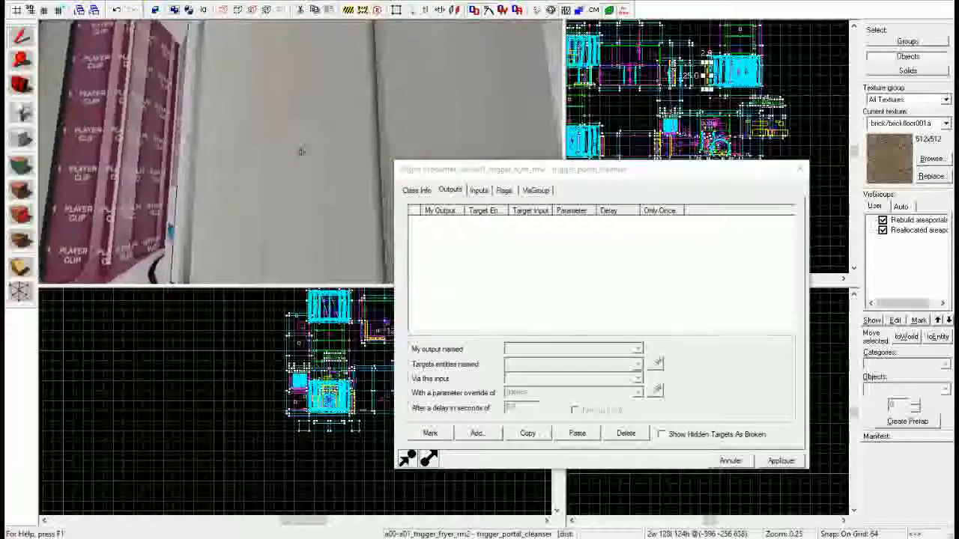
key("w")
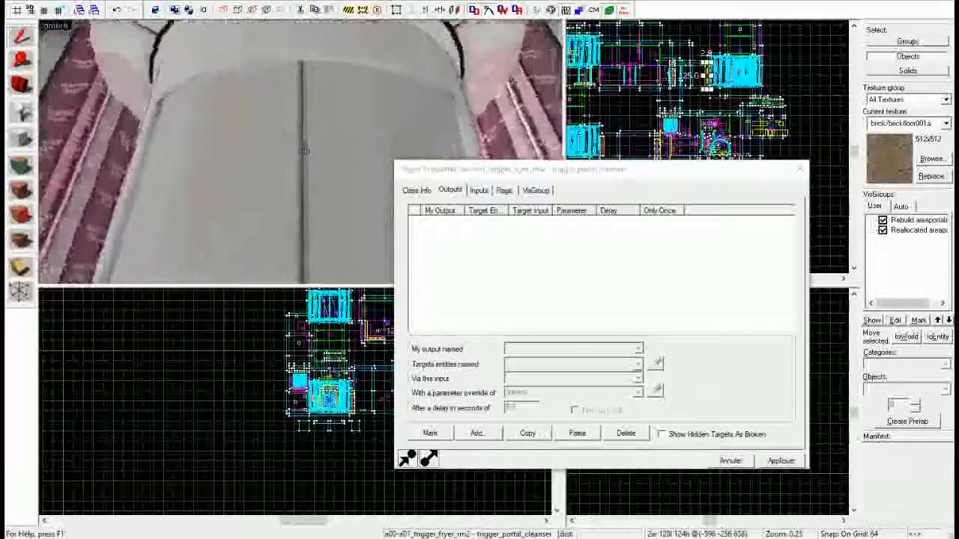
Step: Select the trigger_changelevel in the elevator shaft and examine its New Map Name and Landmark Name properties
key("w")
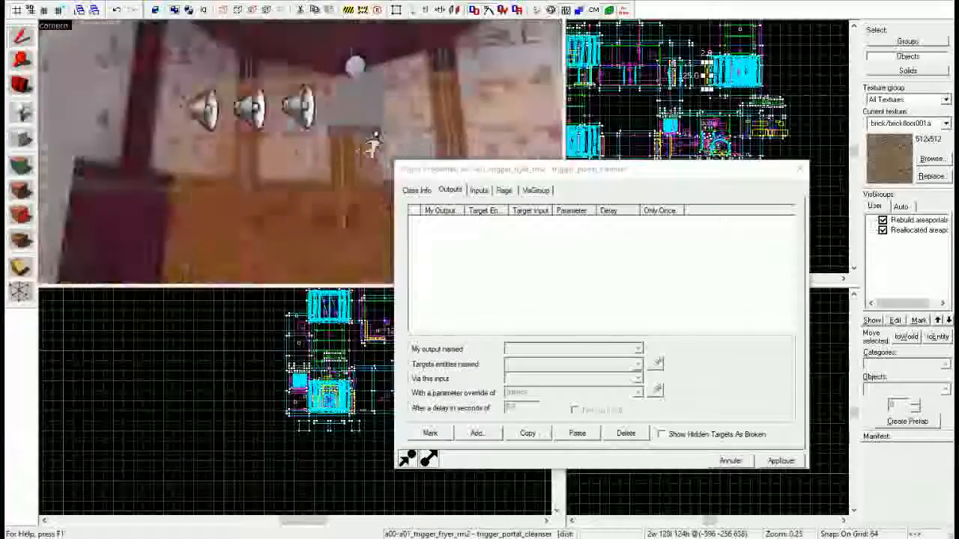
key("s")
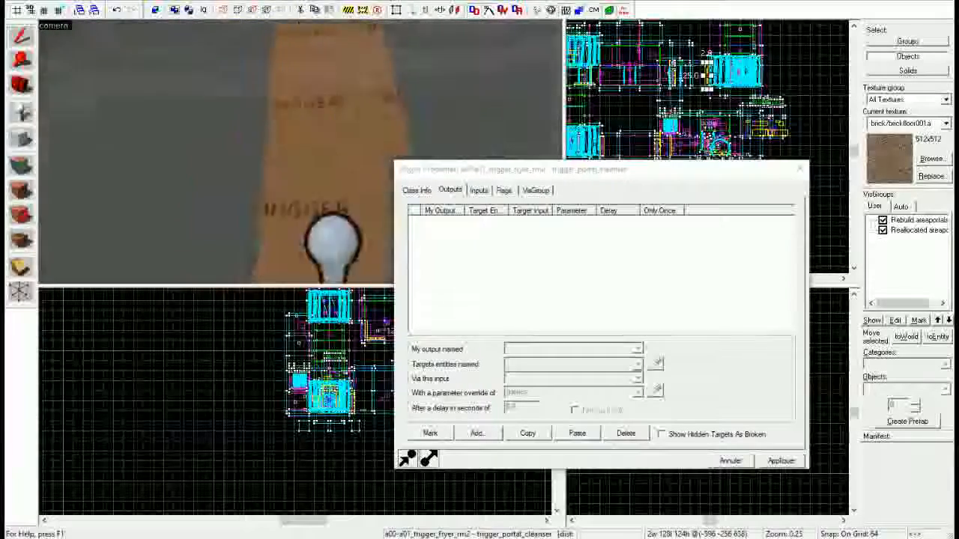
left_click(302, 151)
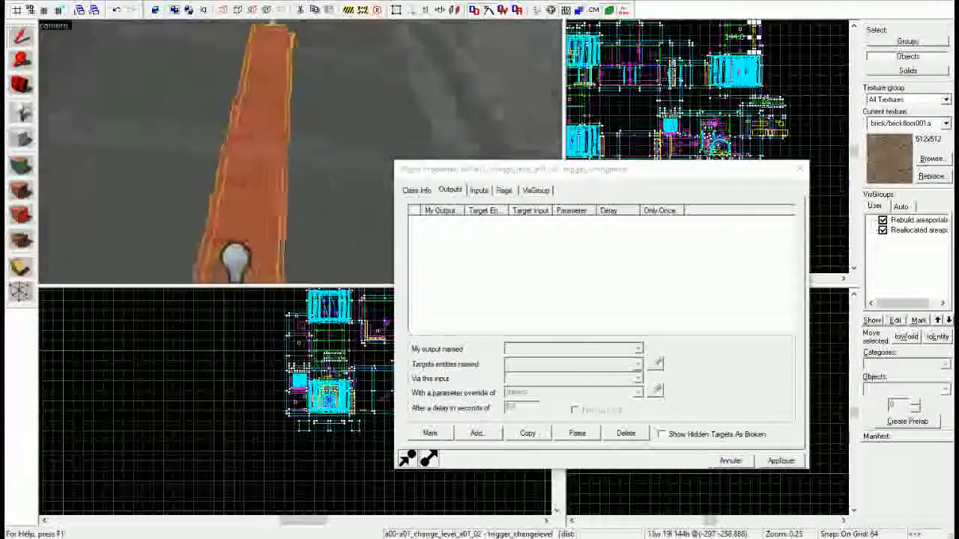
key("w")
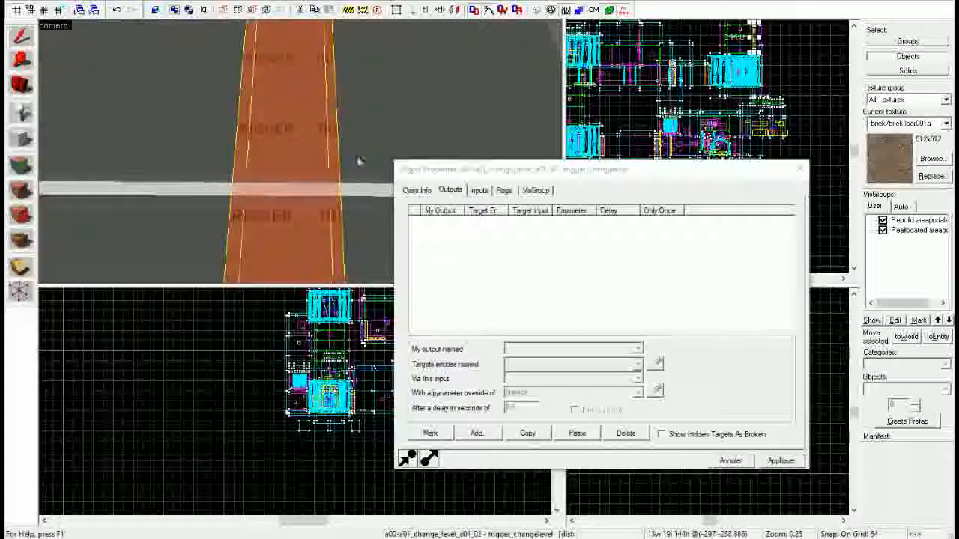
left_click(415, 191)
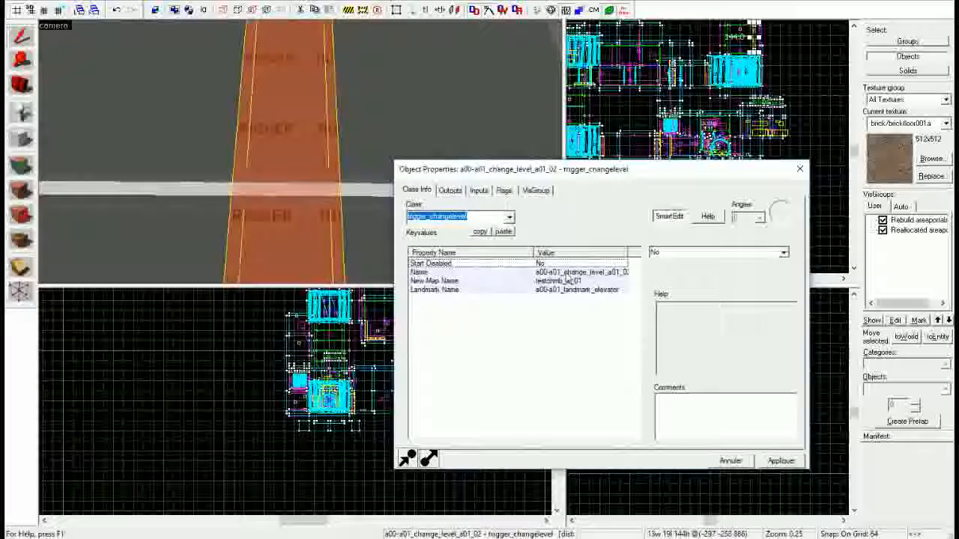
left_click(567, 273)
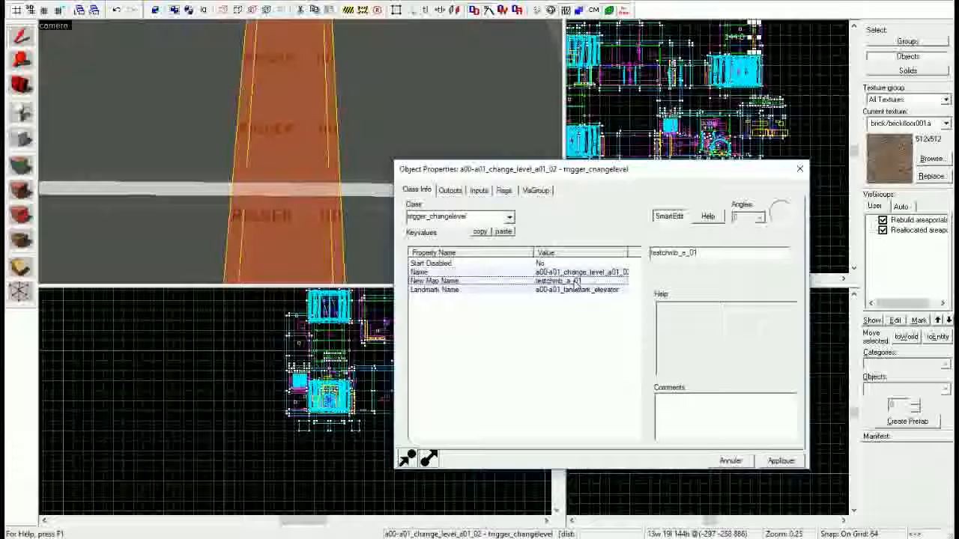
left_click(577, 289)
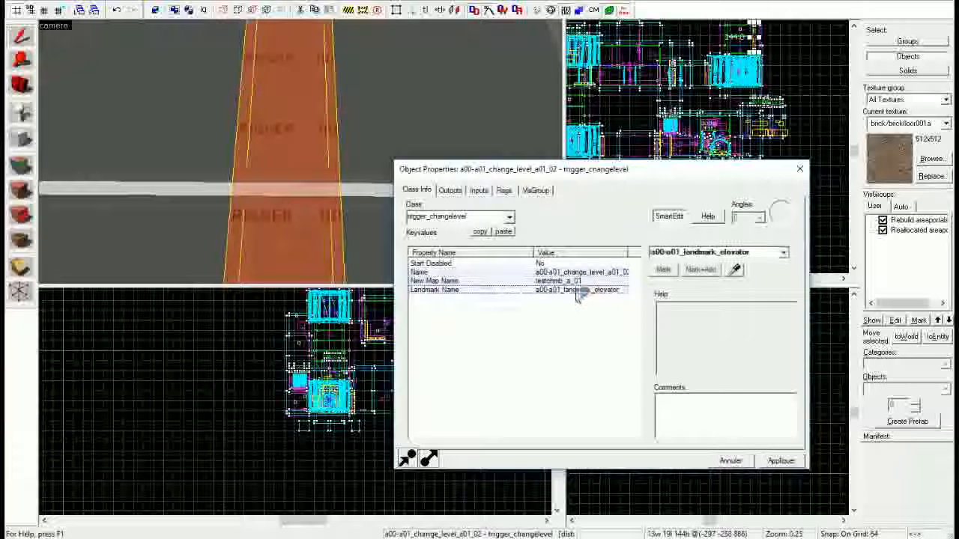
Step: Inspect the info_landmark at the end of the level-change trigger and the large trigger_transition brush around the shaft
left_click(325, 223)
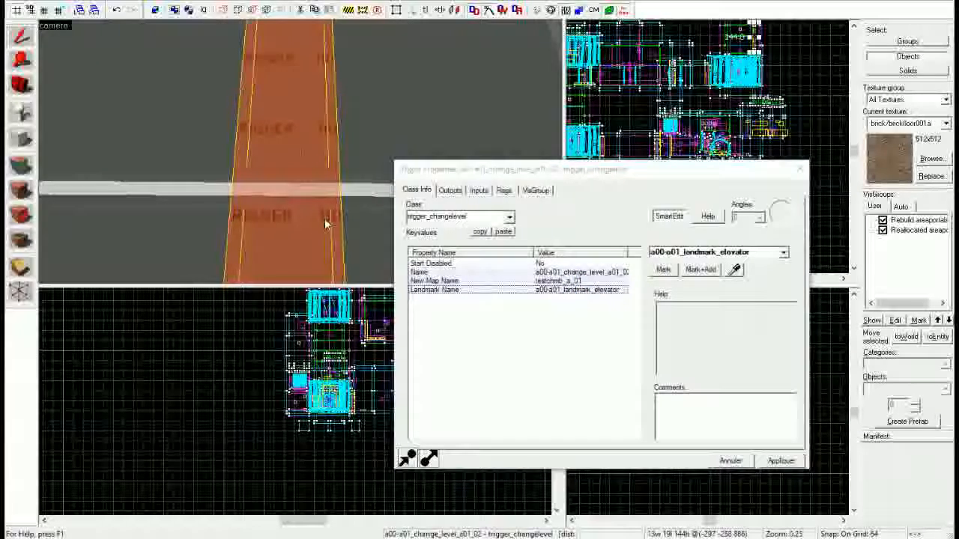
key("z")
key("w")
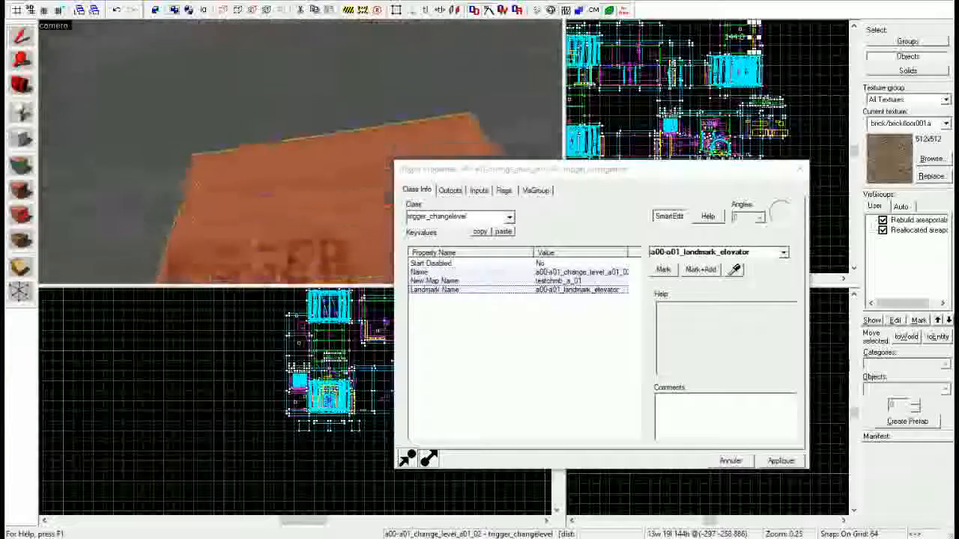
left_click(301, 153)
key("s")
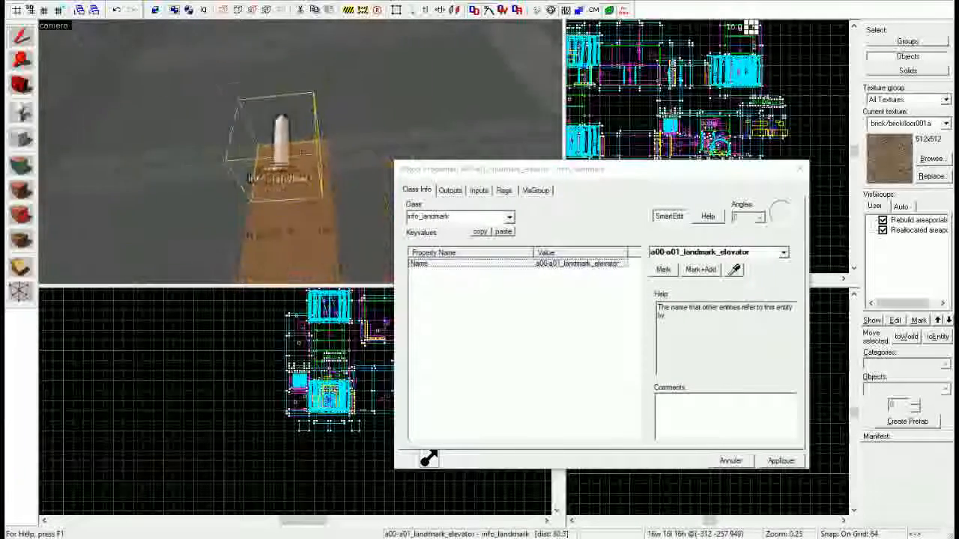
key("w")
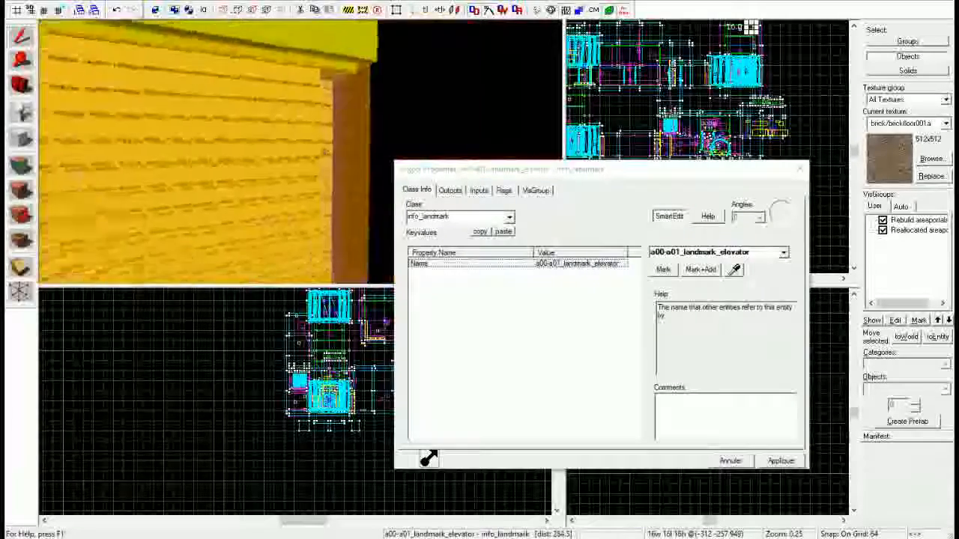
left_click(301, 152)
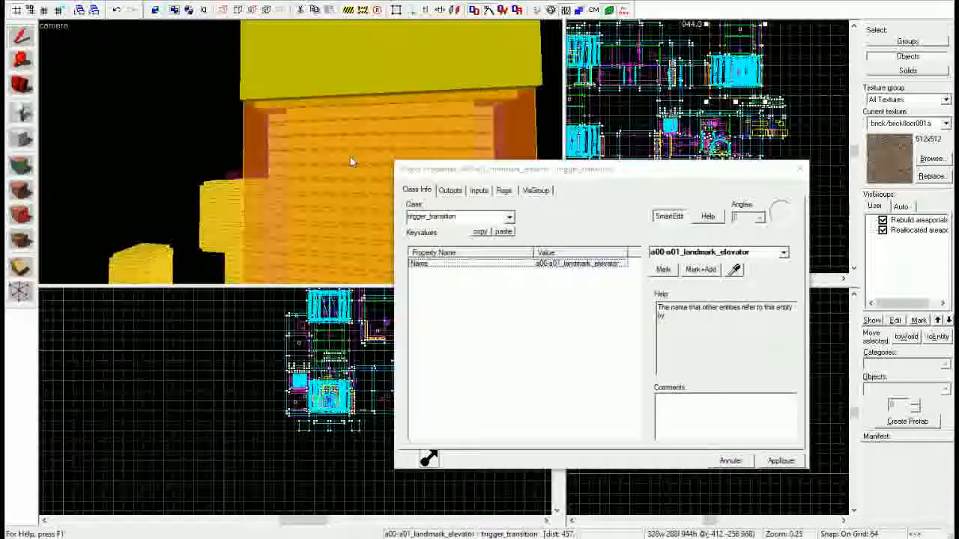
Step: Select the path_track a00-a01_track_elevator_p4 inside the round elevator room
key("z")
key("w")
key("w")
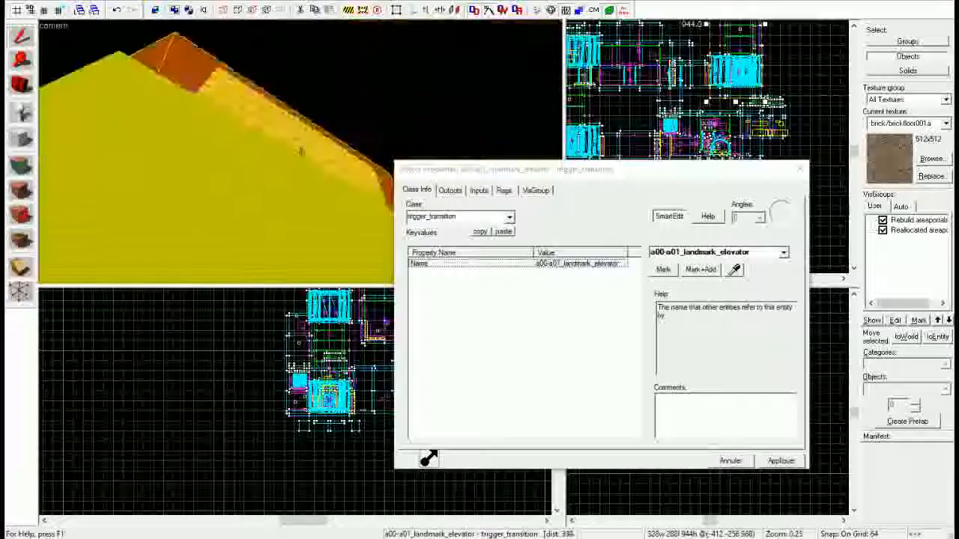
key("w")
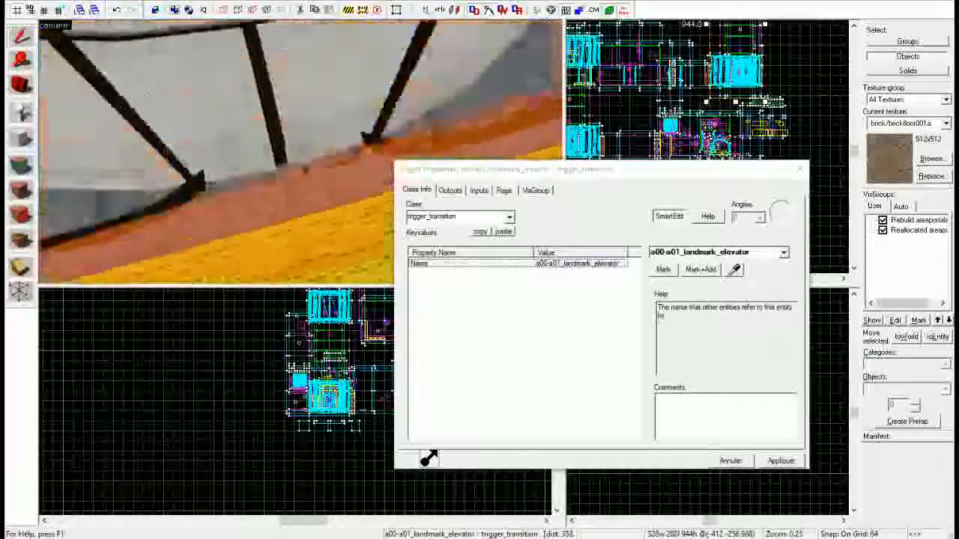
key("w")
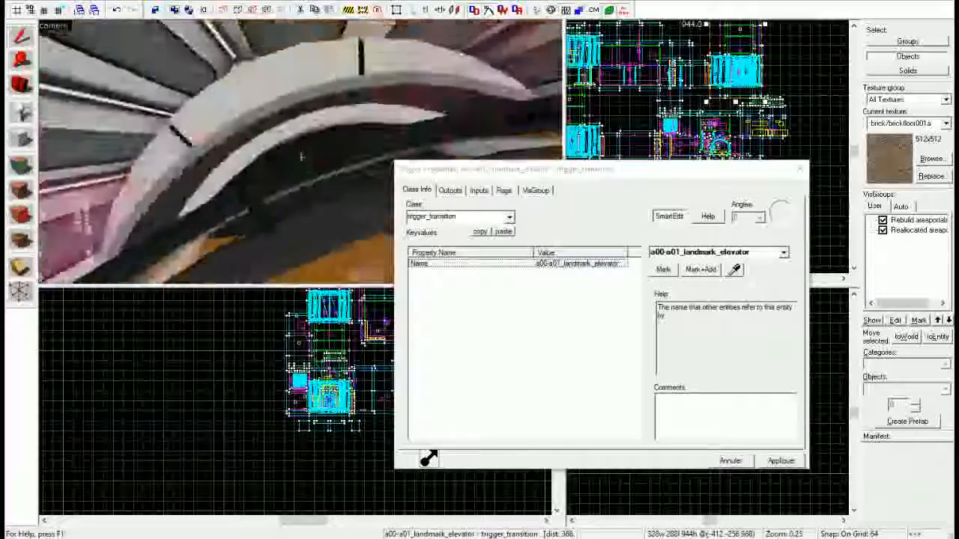
key("w")
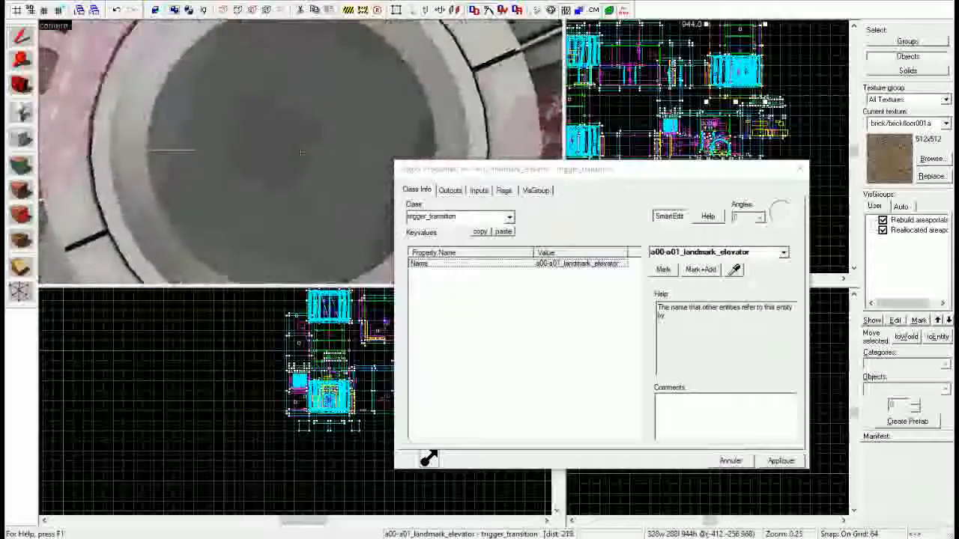
left_click(301, 152)
Step: Inspect the elevator room's logic_relays a00-a01_elevator_door_model_close, a00-a01_elevator_door_model_open and a00-a01_elevator_logic_stop
key("w")
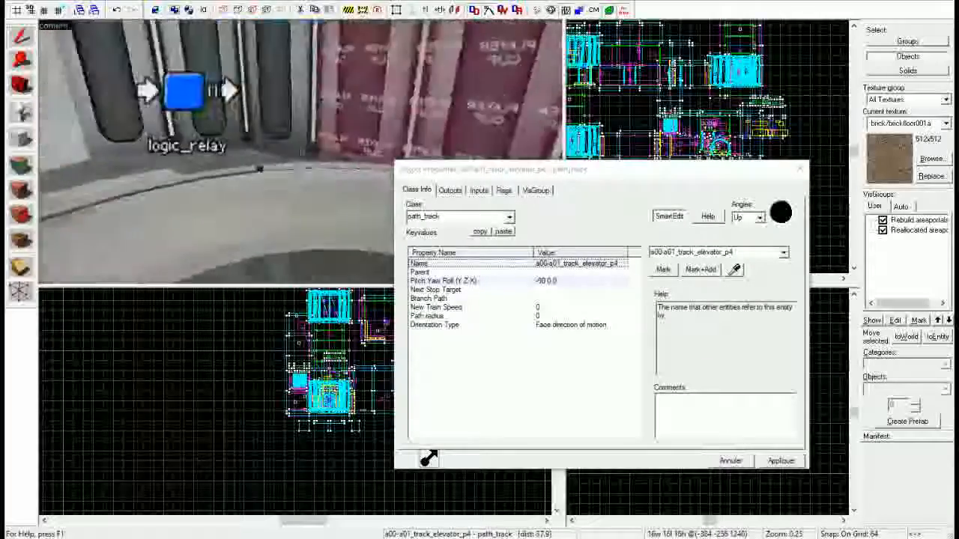
key("s")
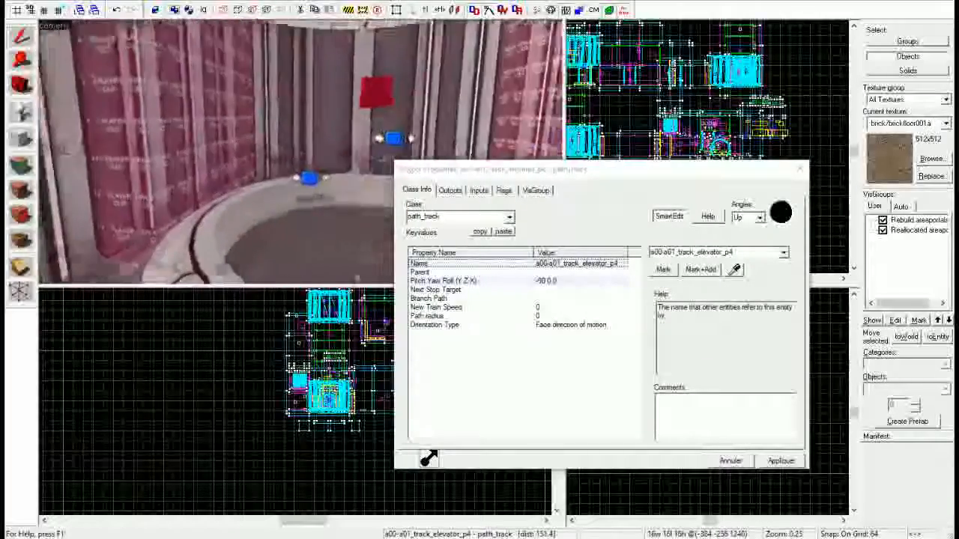
key("w")
key("w")
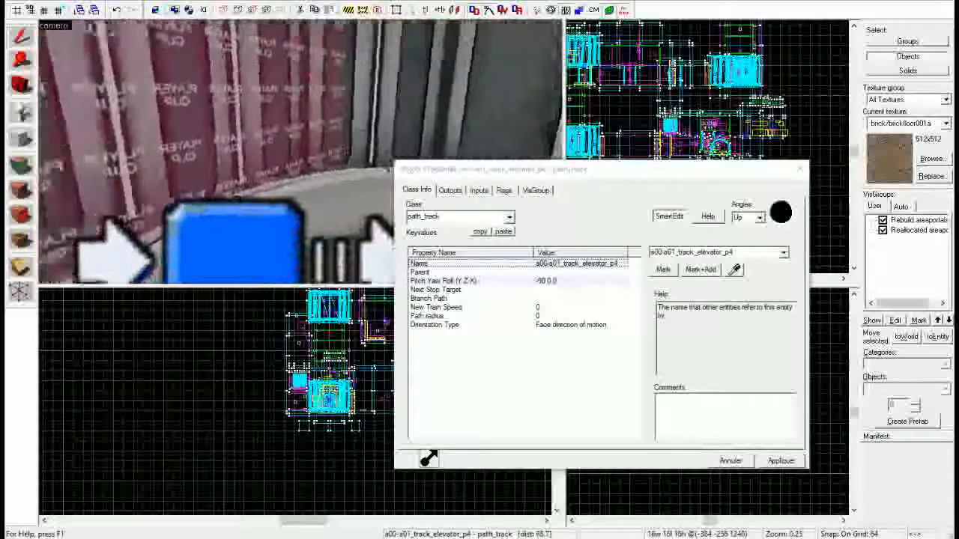
left_click(301, 153)
key("w")
key("s")
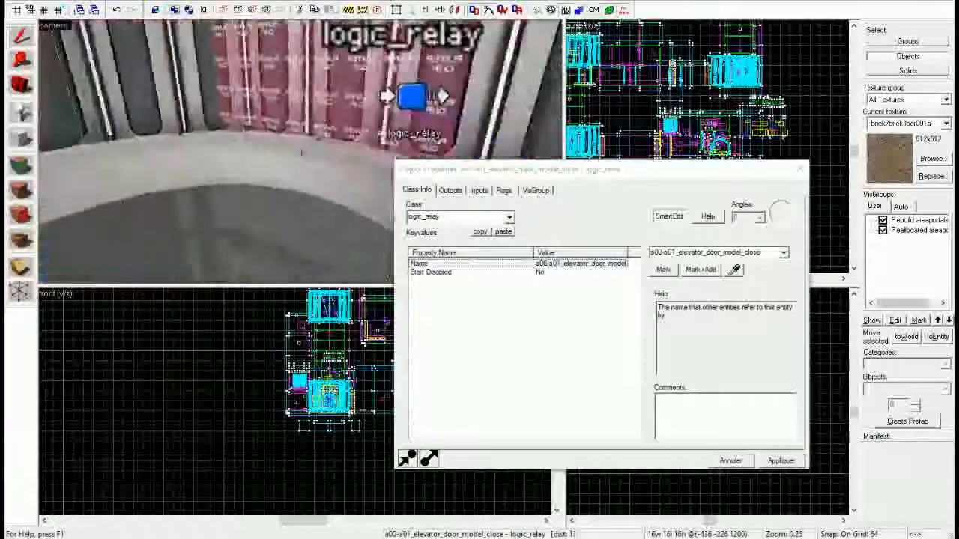
left_click(301, 153)
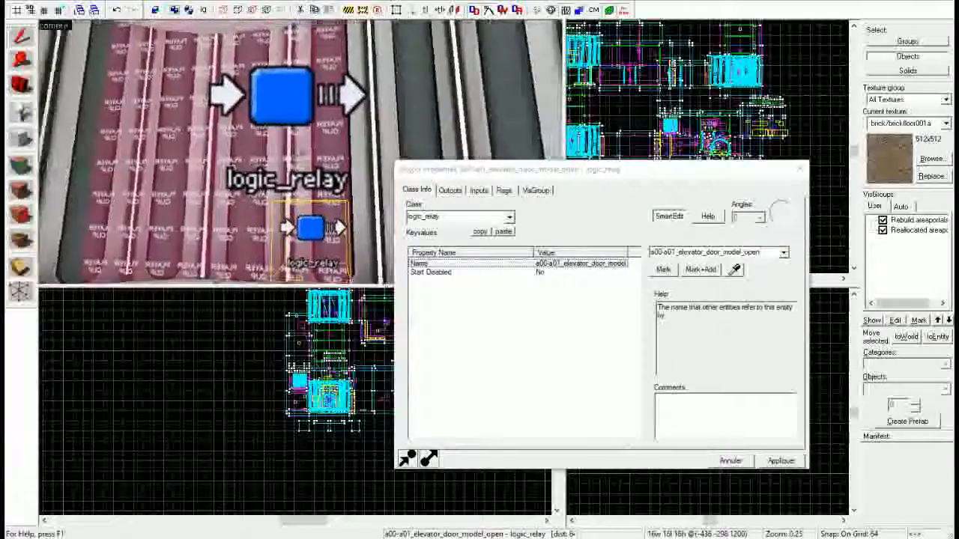
left_click(301, 153)
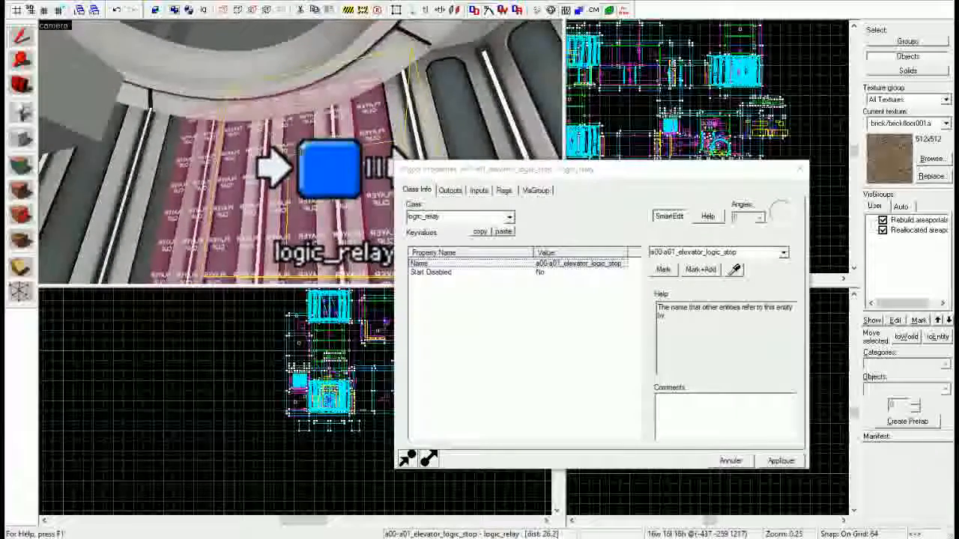
Step: Return to the elevator shaft and select the trigger_changelevel a00-a01_change_level_a01_02 again
key("w")
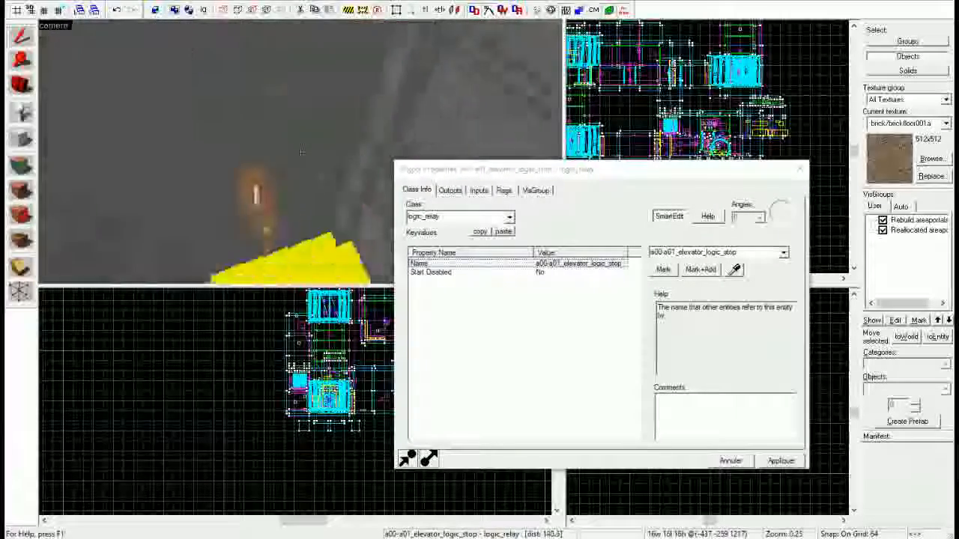
key("w")
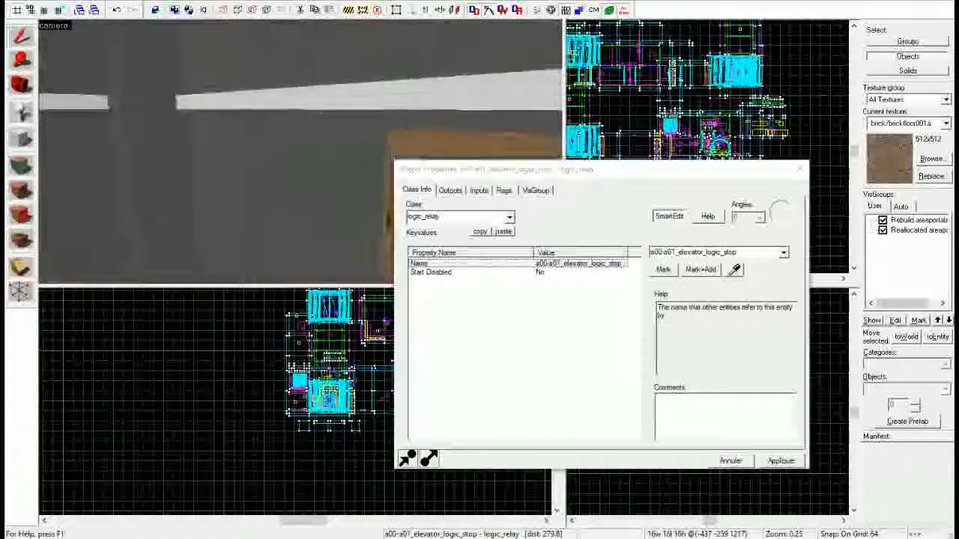
key("w")
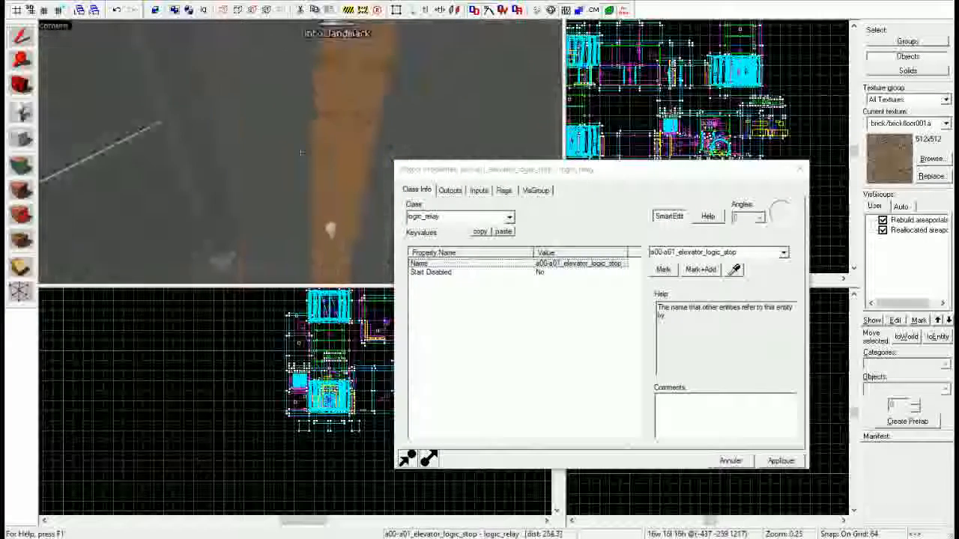
key("w")
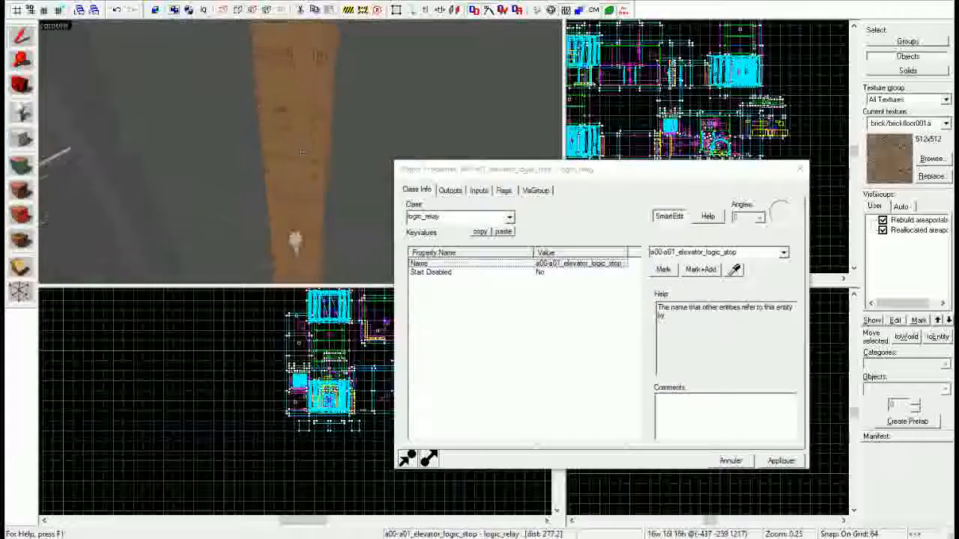
left_click(300, 152)
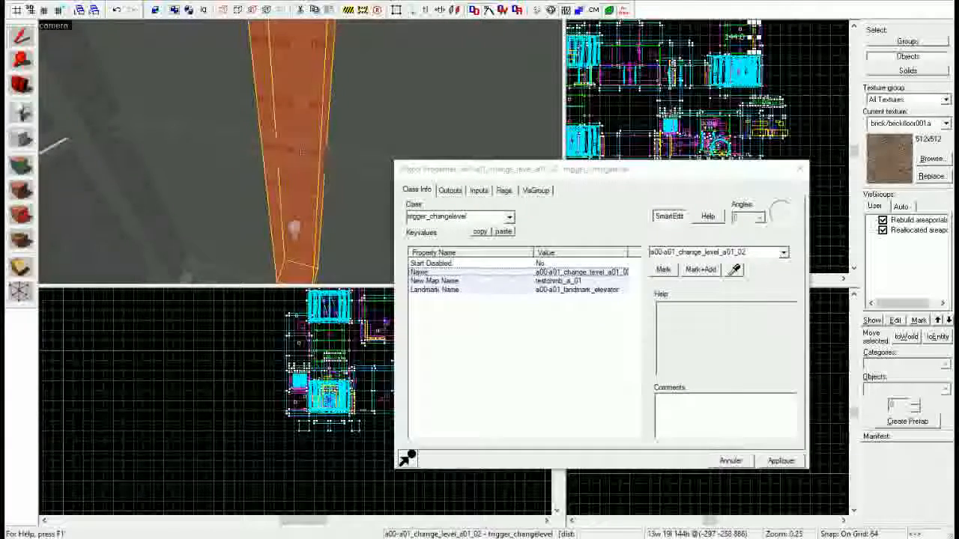
Step: Recheck the names of the elevator's info_landmark and trigger_transition, and close the object properties
left_click(301, 153)
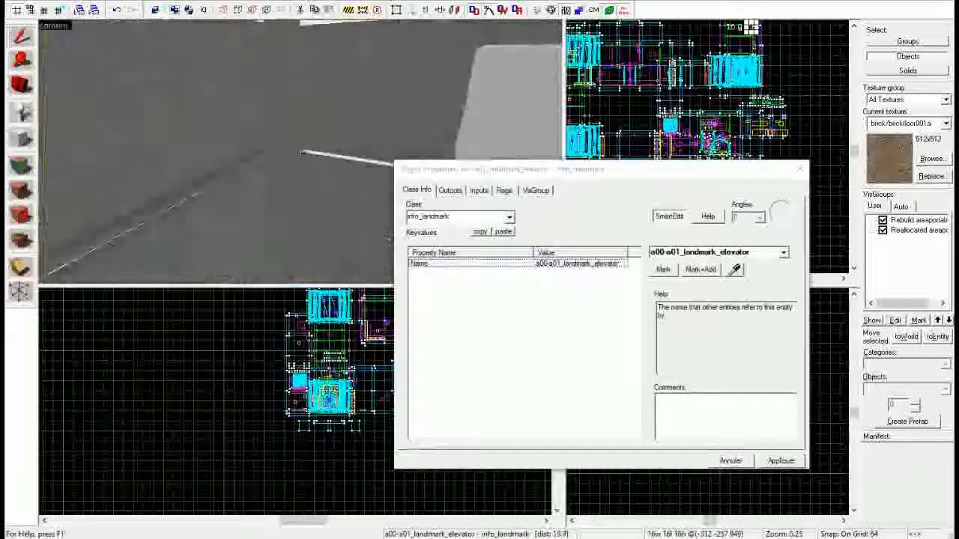
key("w")
left_click(300, 153)
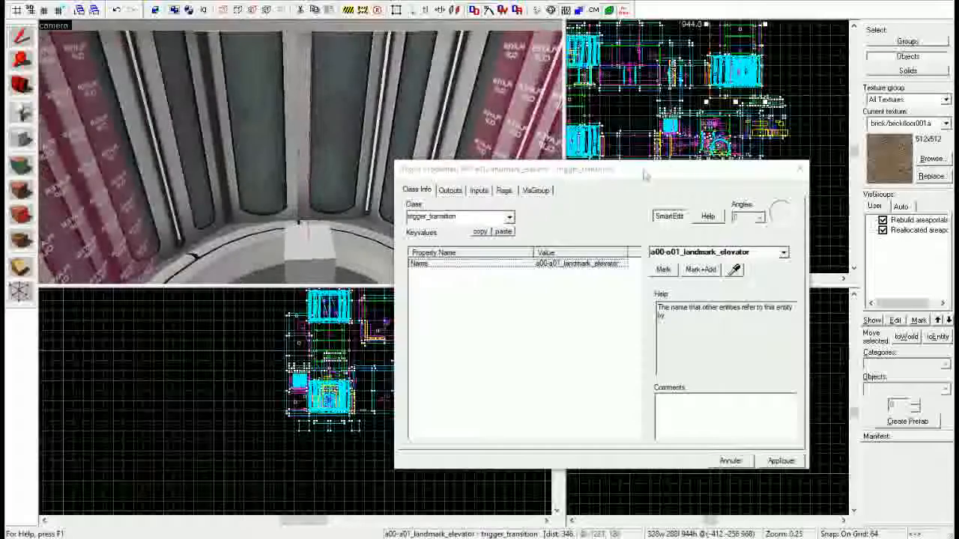
left_click(798, 170)
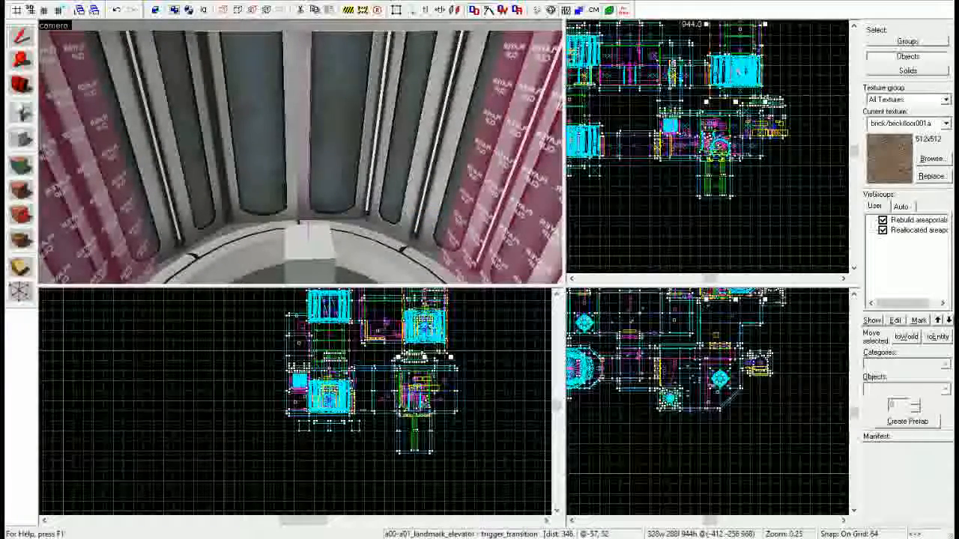